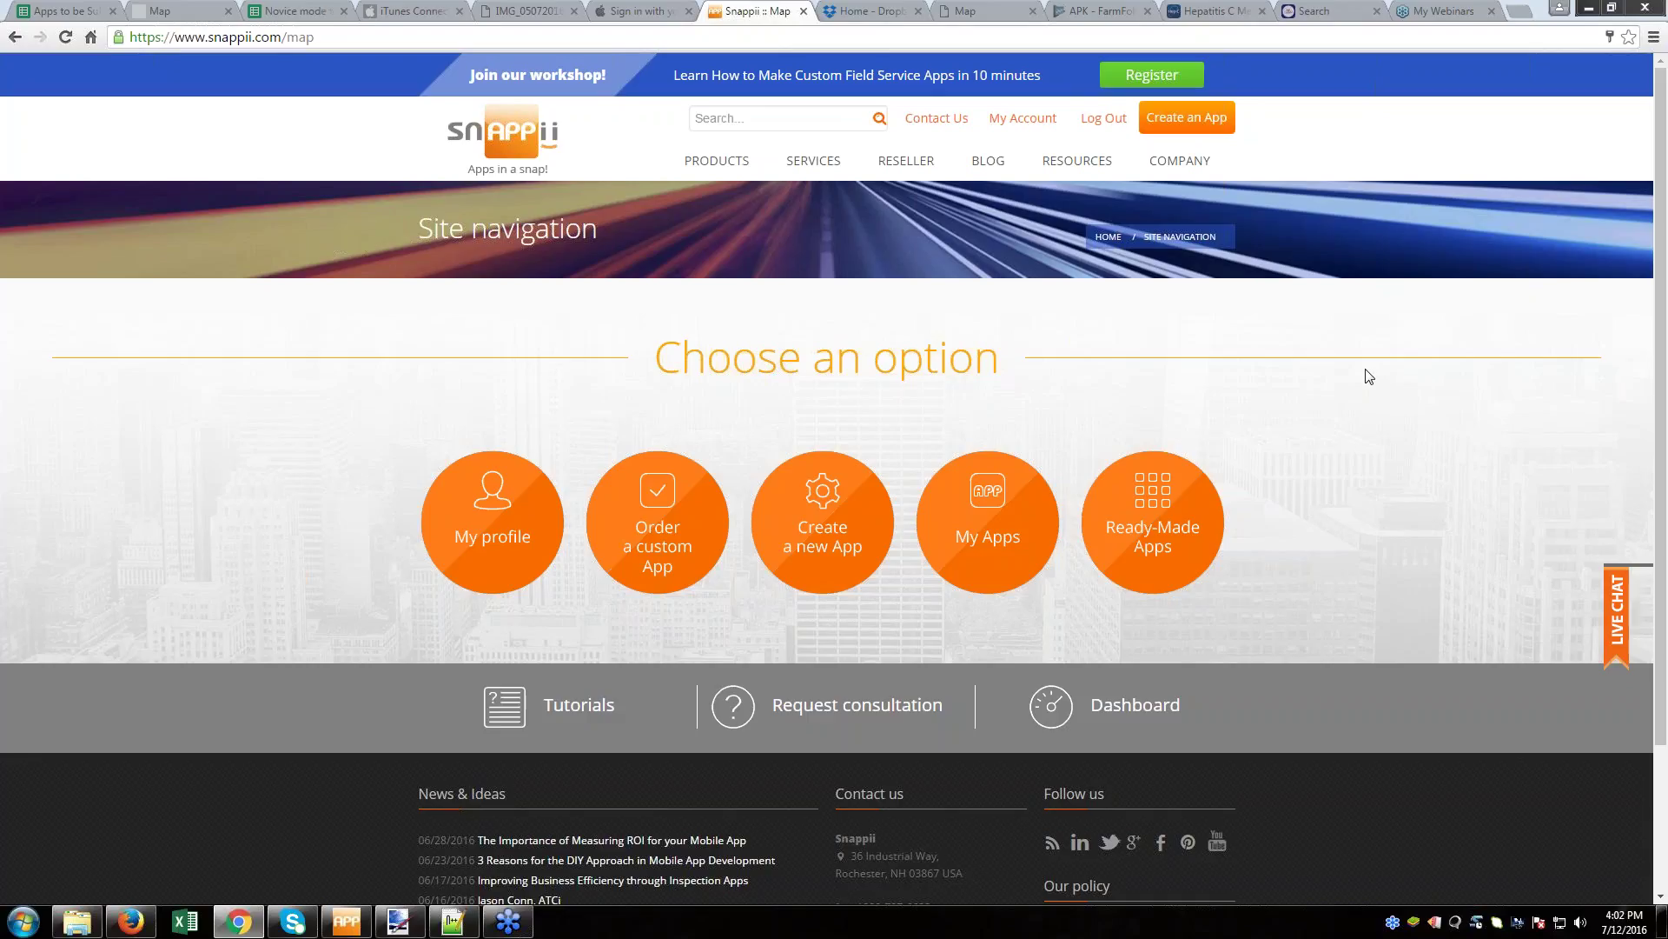
- Begin a new app with the orange 'Create a new App' circle
click(826, 528)
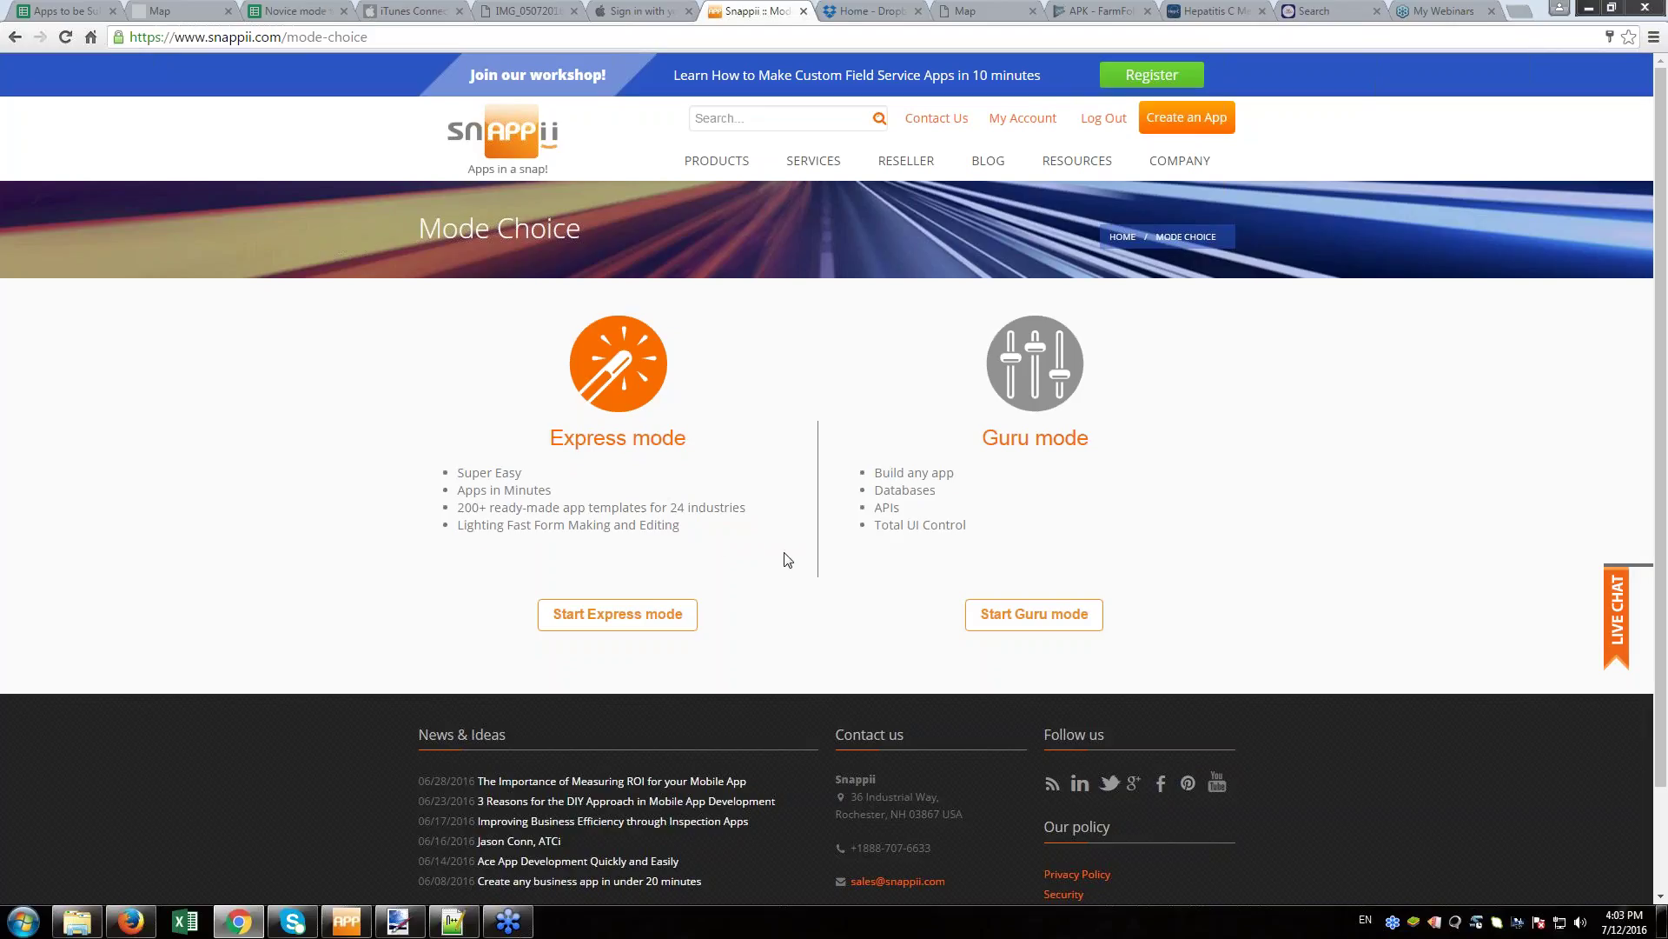
- Start Express mode and filter the templates to the Field Service category
click(591, 619)
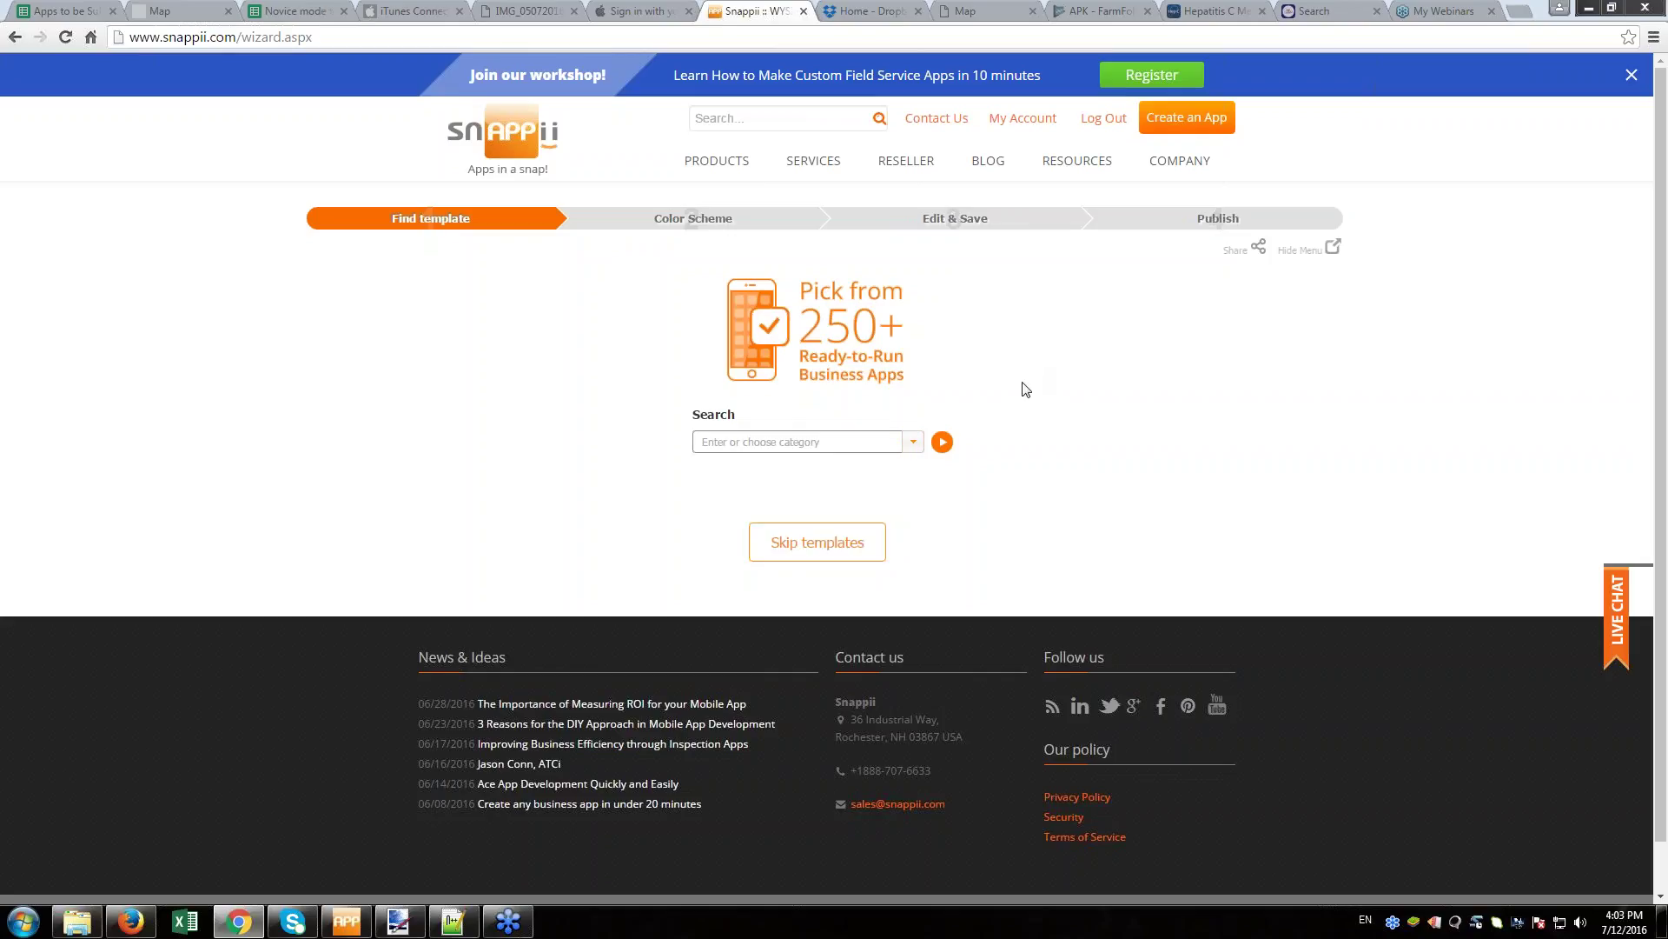
click(914, 441)
scroll(821, 543, down, 3)
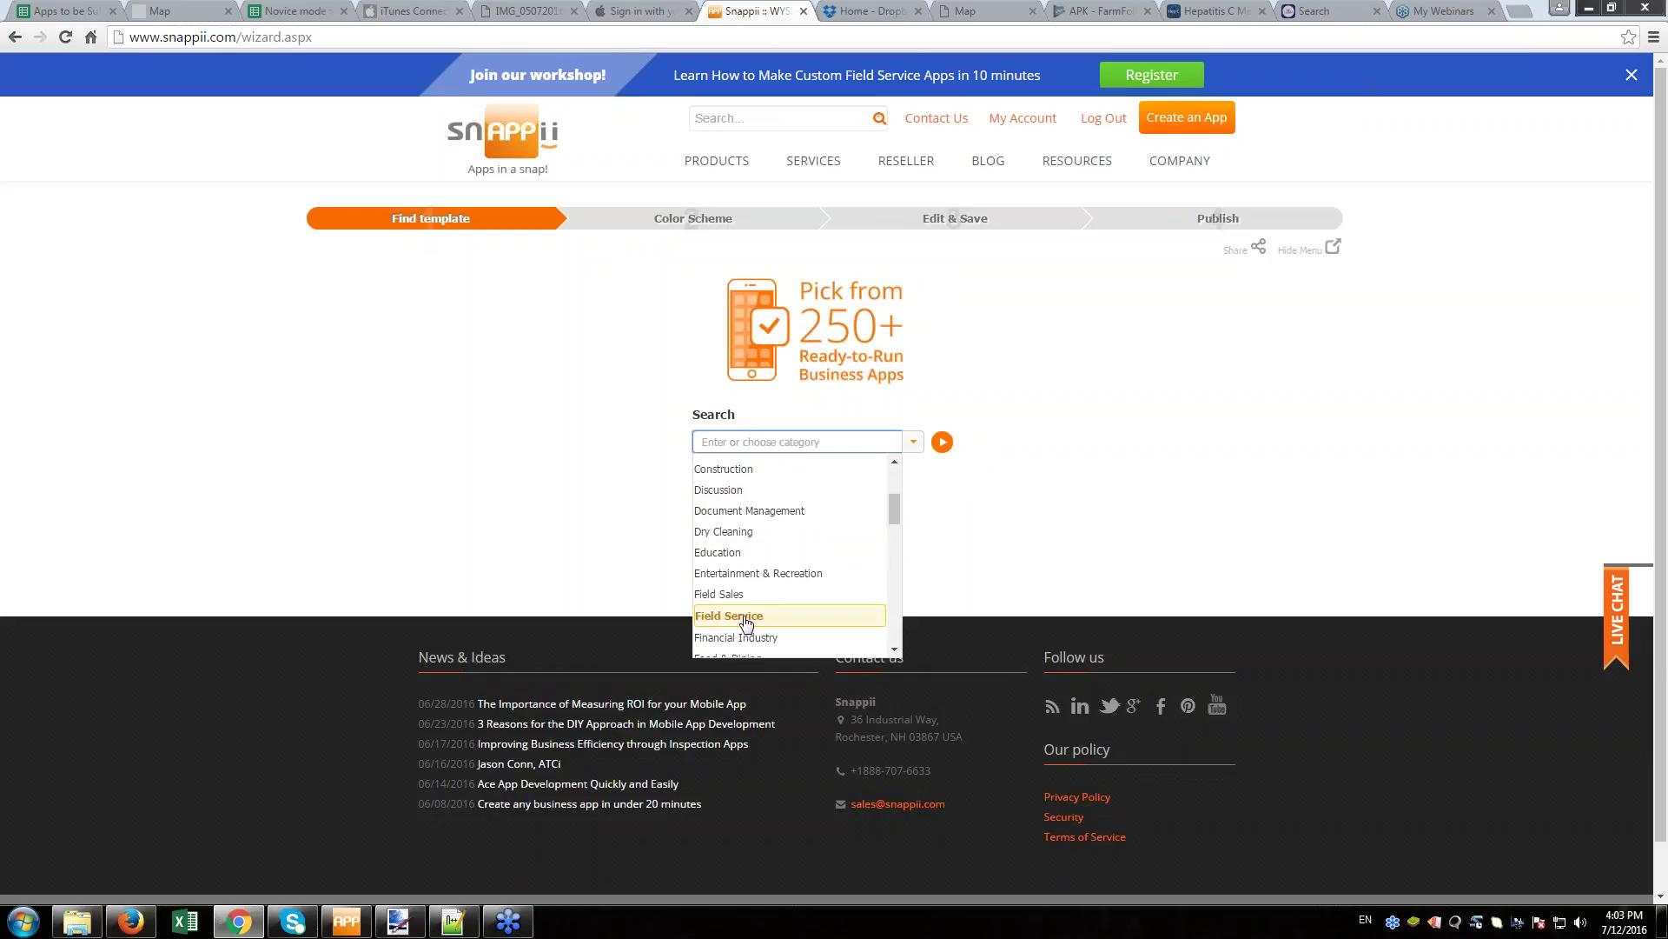
click(755, 617)
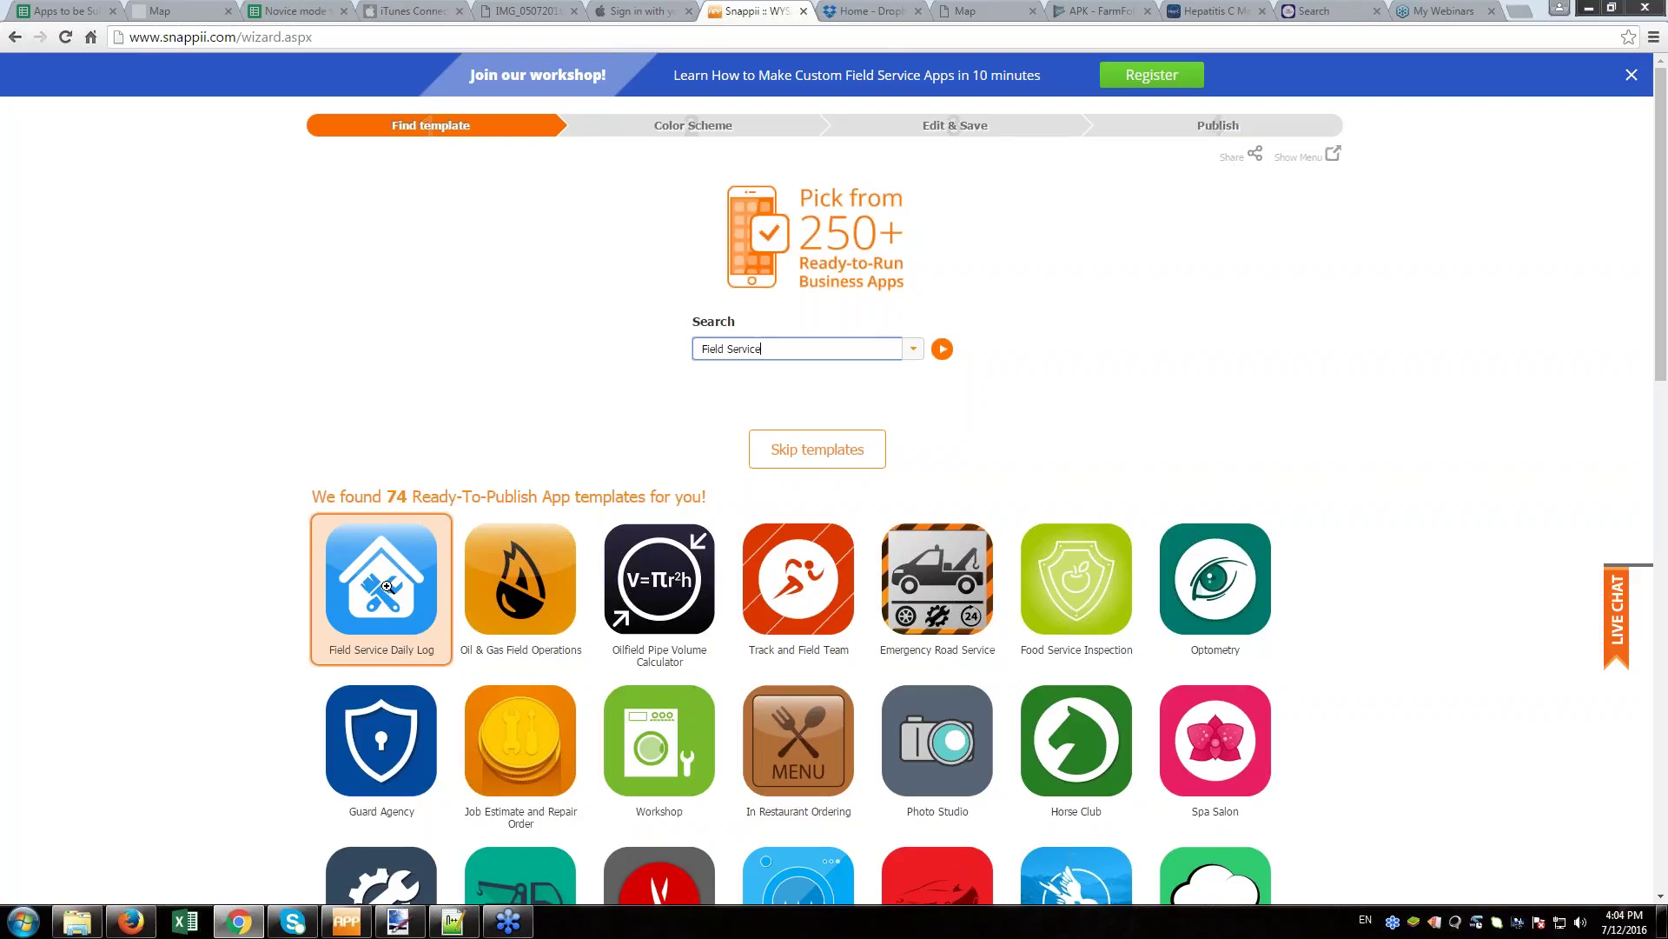
- Page through the Field Service Daily Log template's preview screens, then select it
click(387, 587)
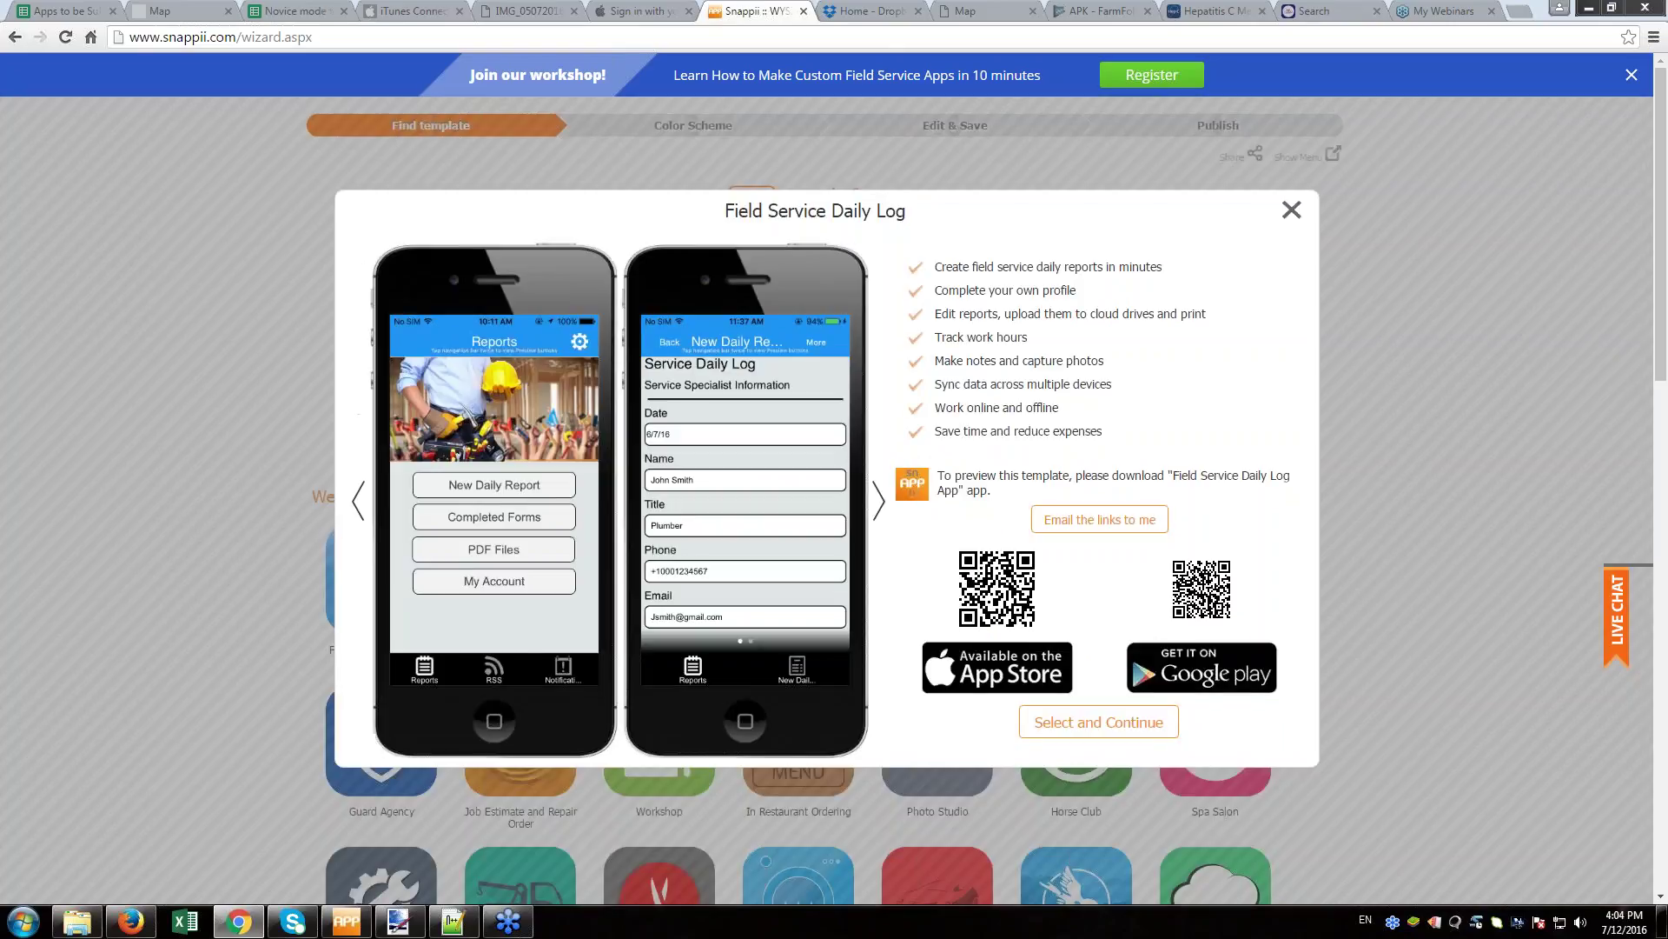
click(877, 504)
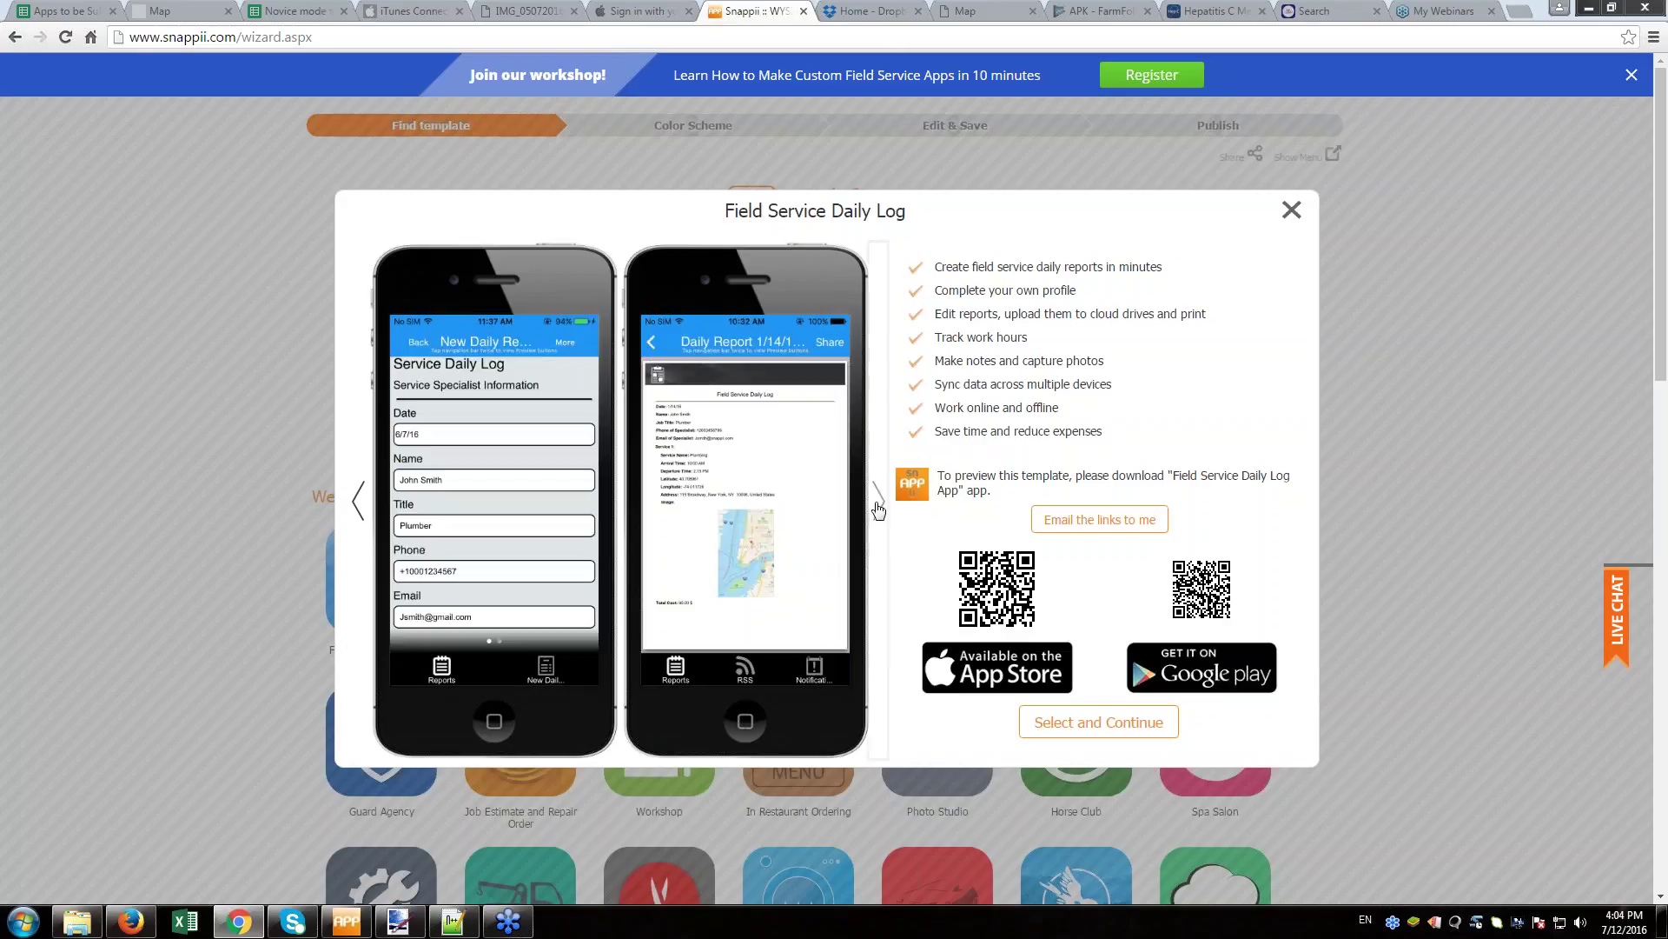
click(877, 504)
click(878, 504)
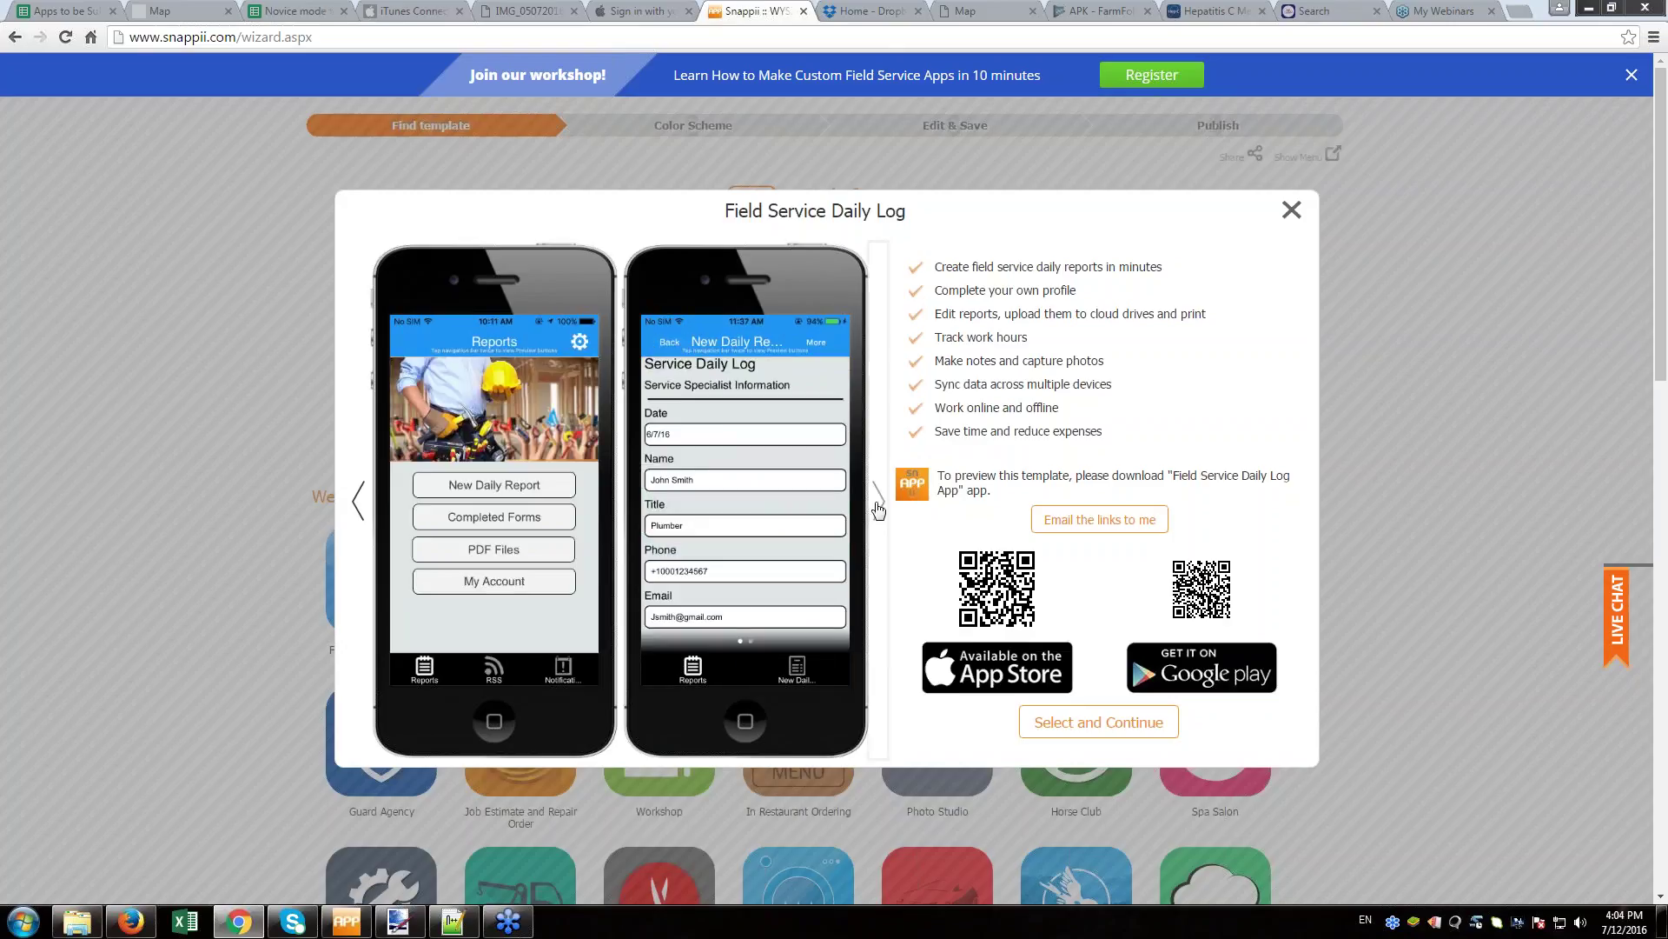
click(878, 504)
click(878, 504)
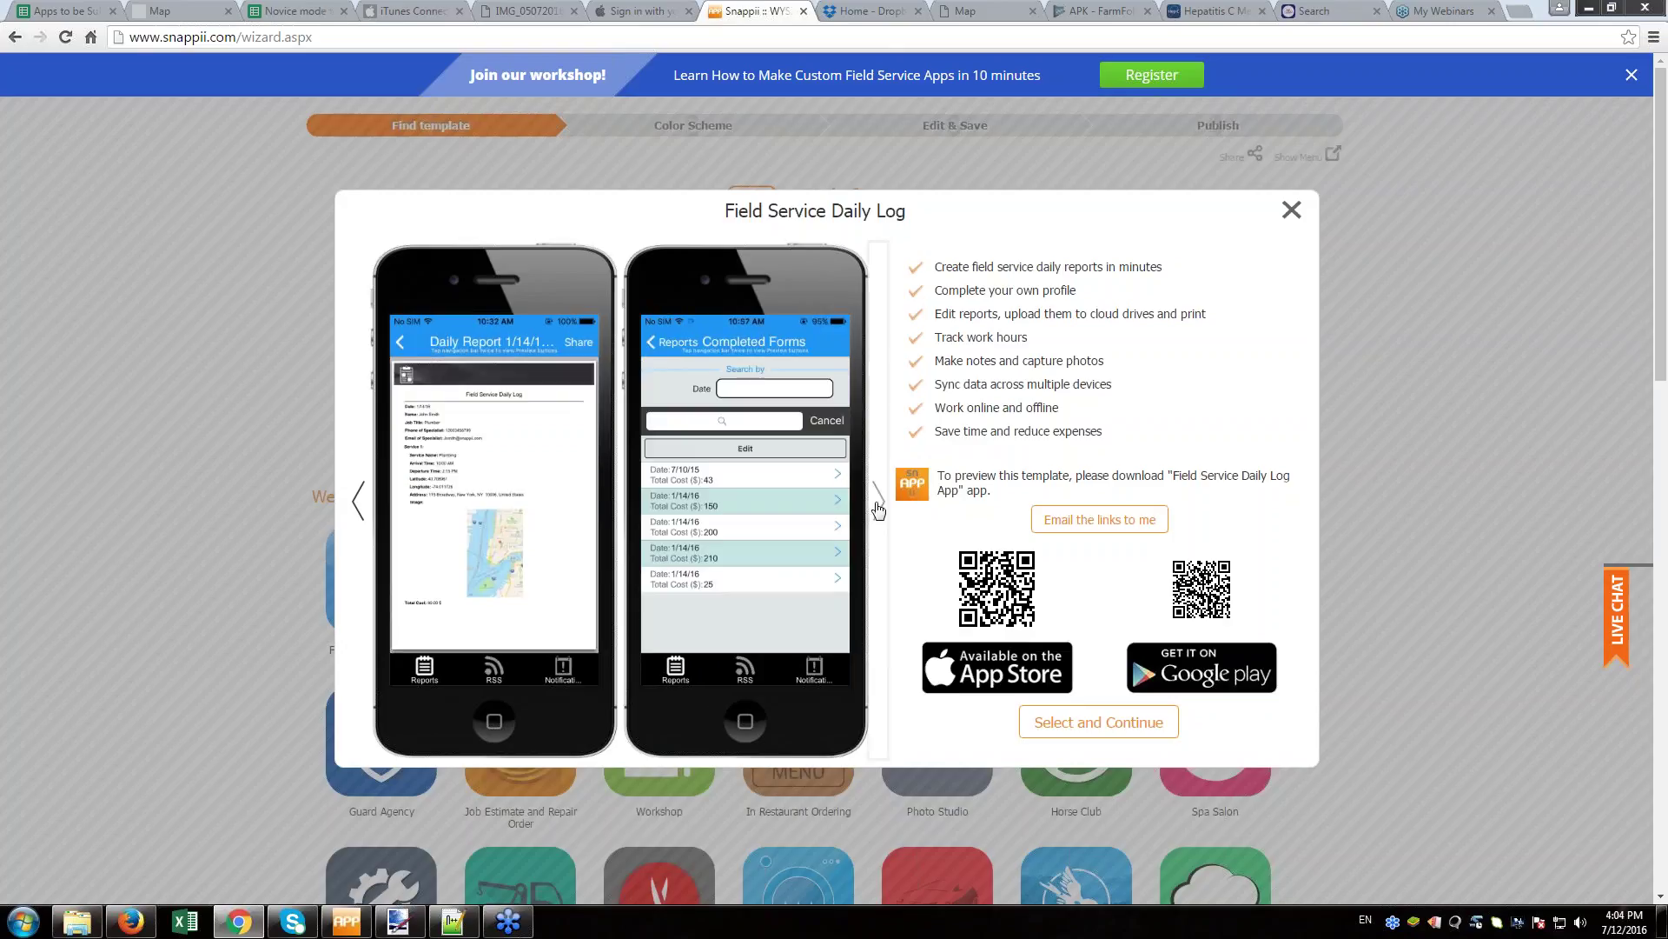
click(878, 504)
click(878, 504)
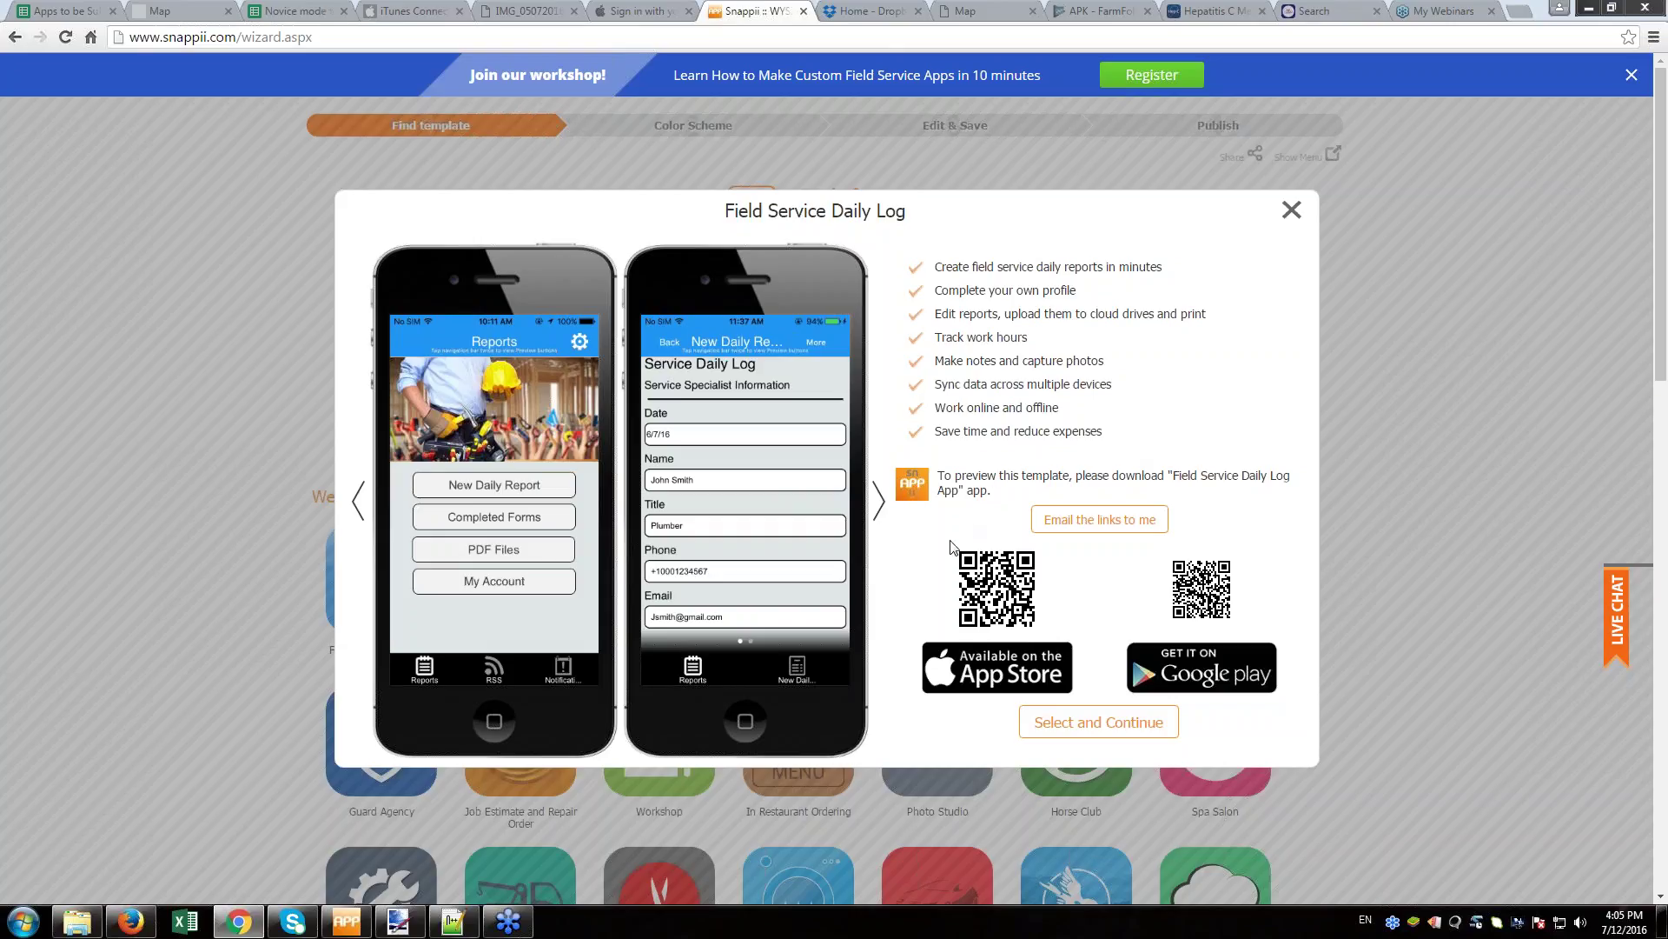
click(1119, 730)
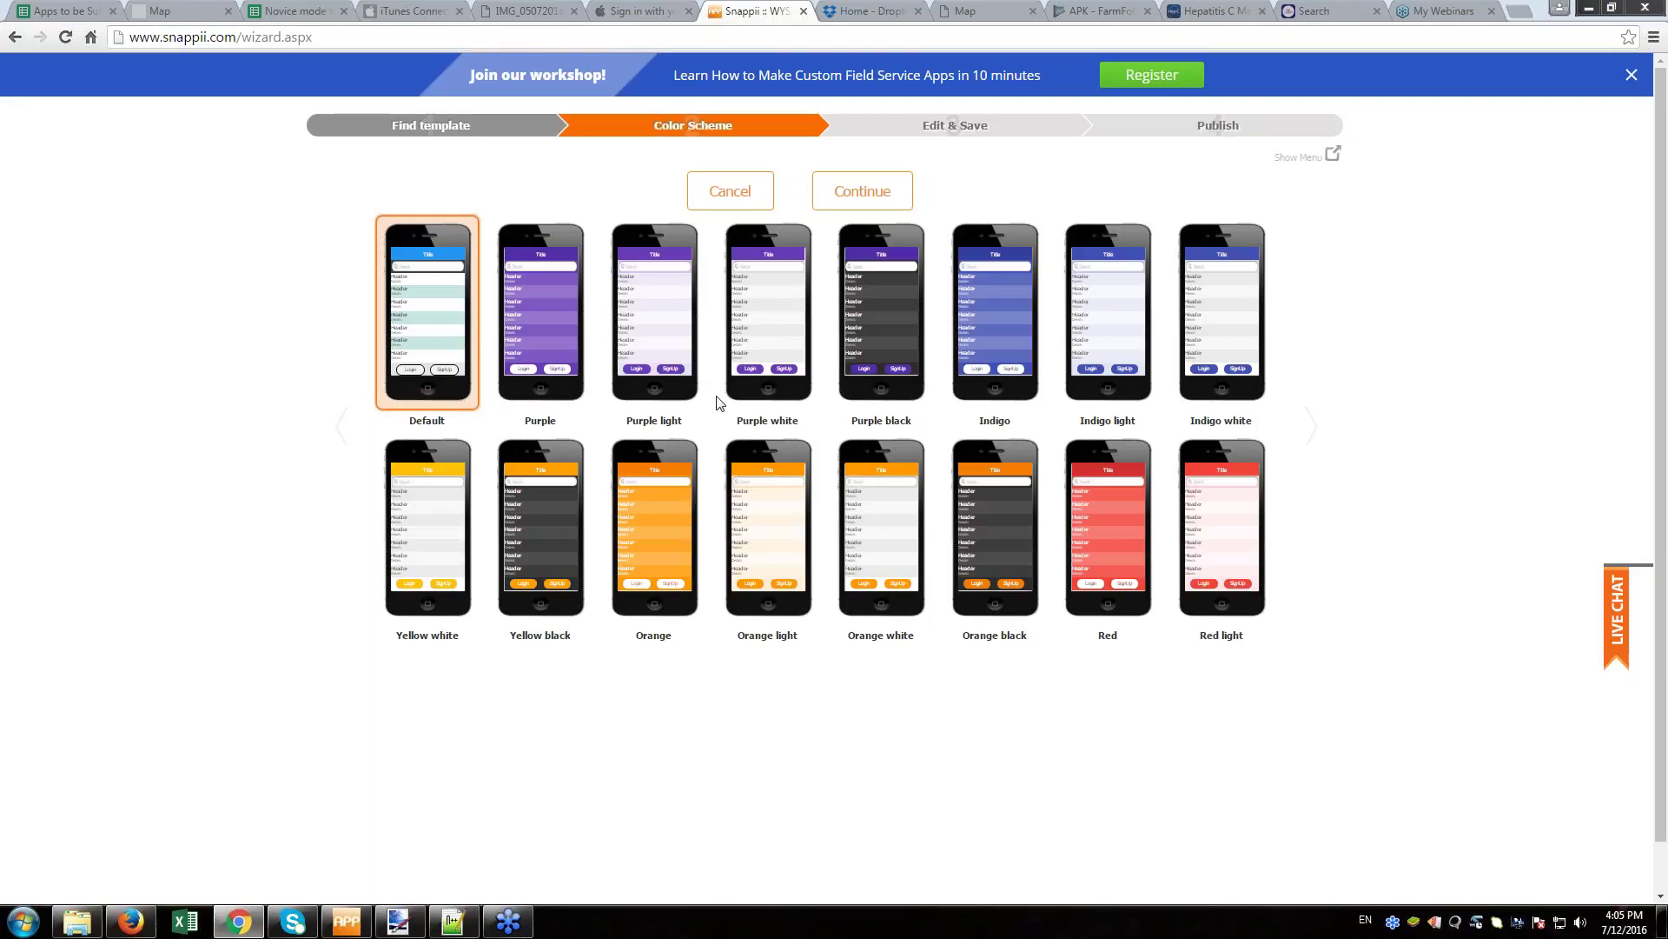
- Browse the remaining colour schemes and continue with the Default palette
click(1312, 425)
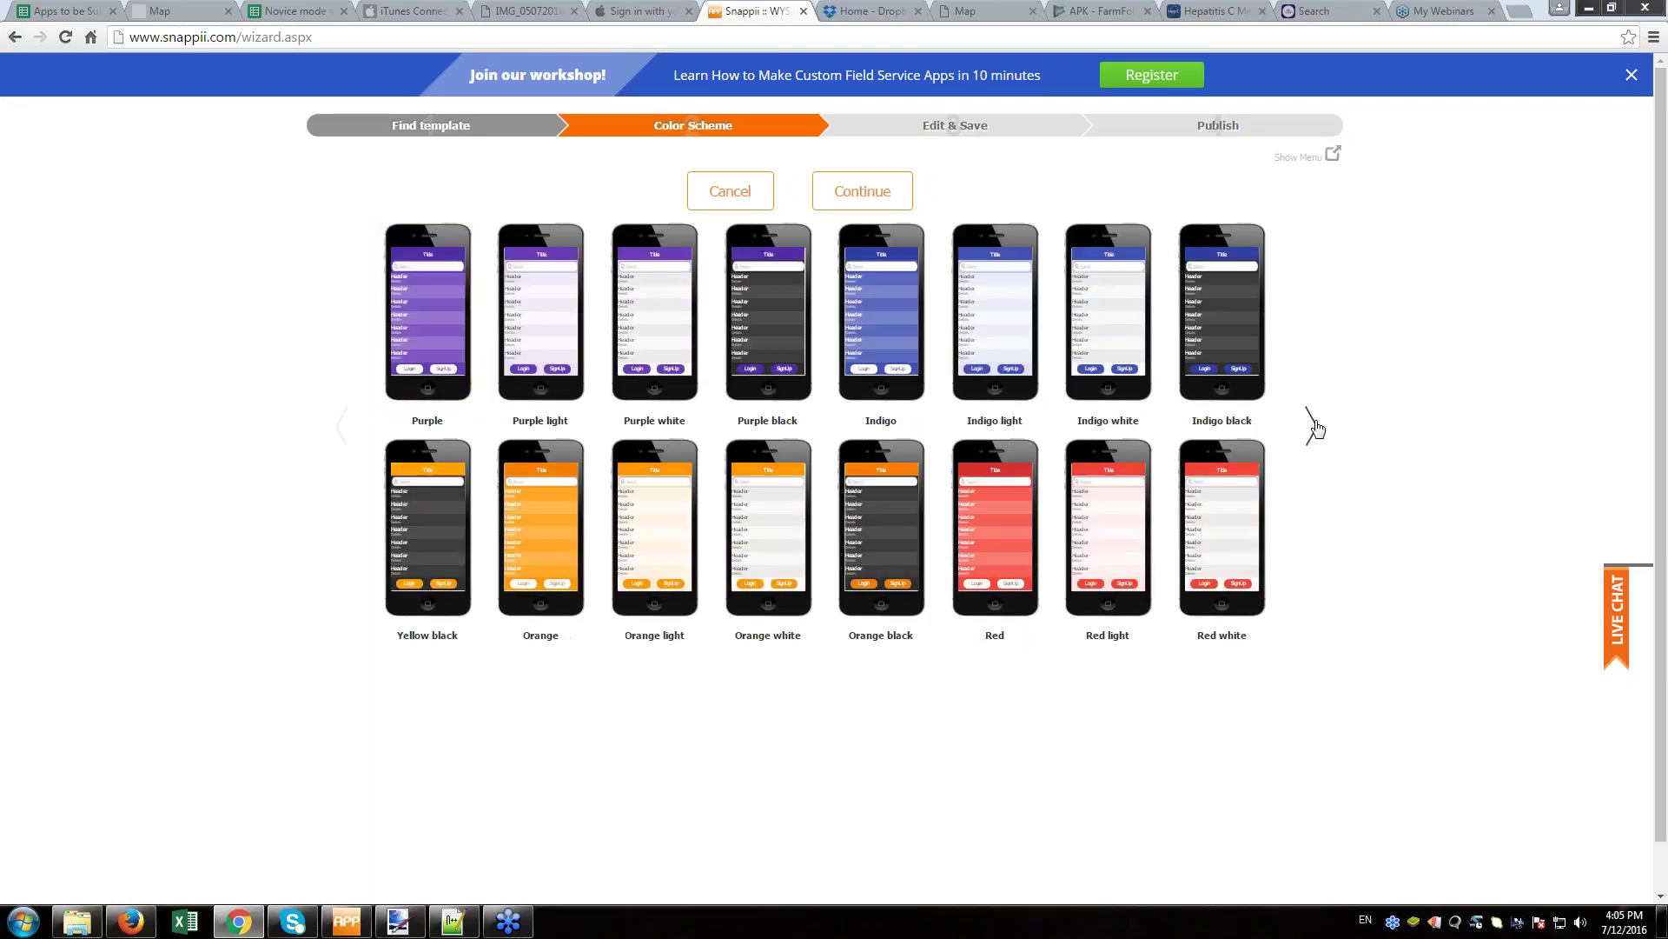
click(1312, 426)
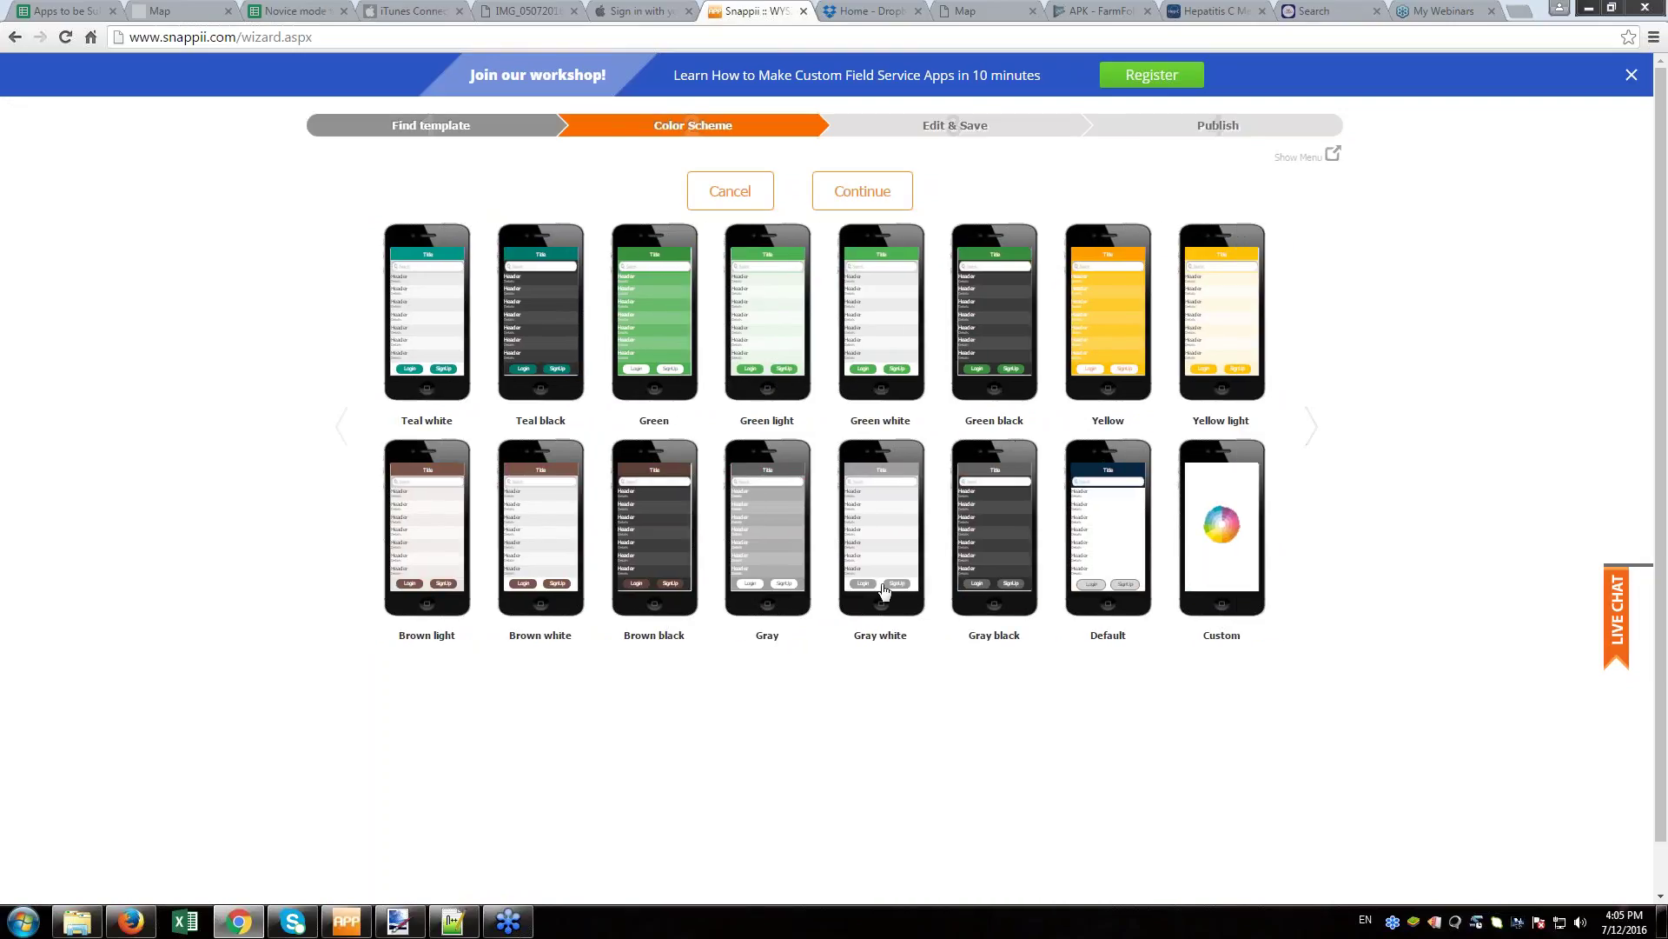
click(871, 202)
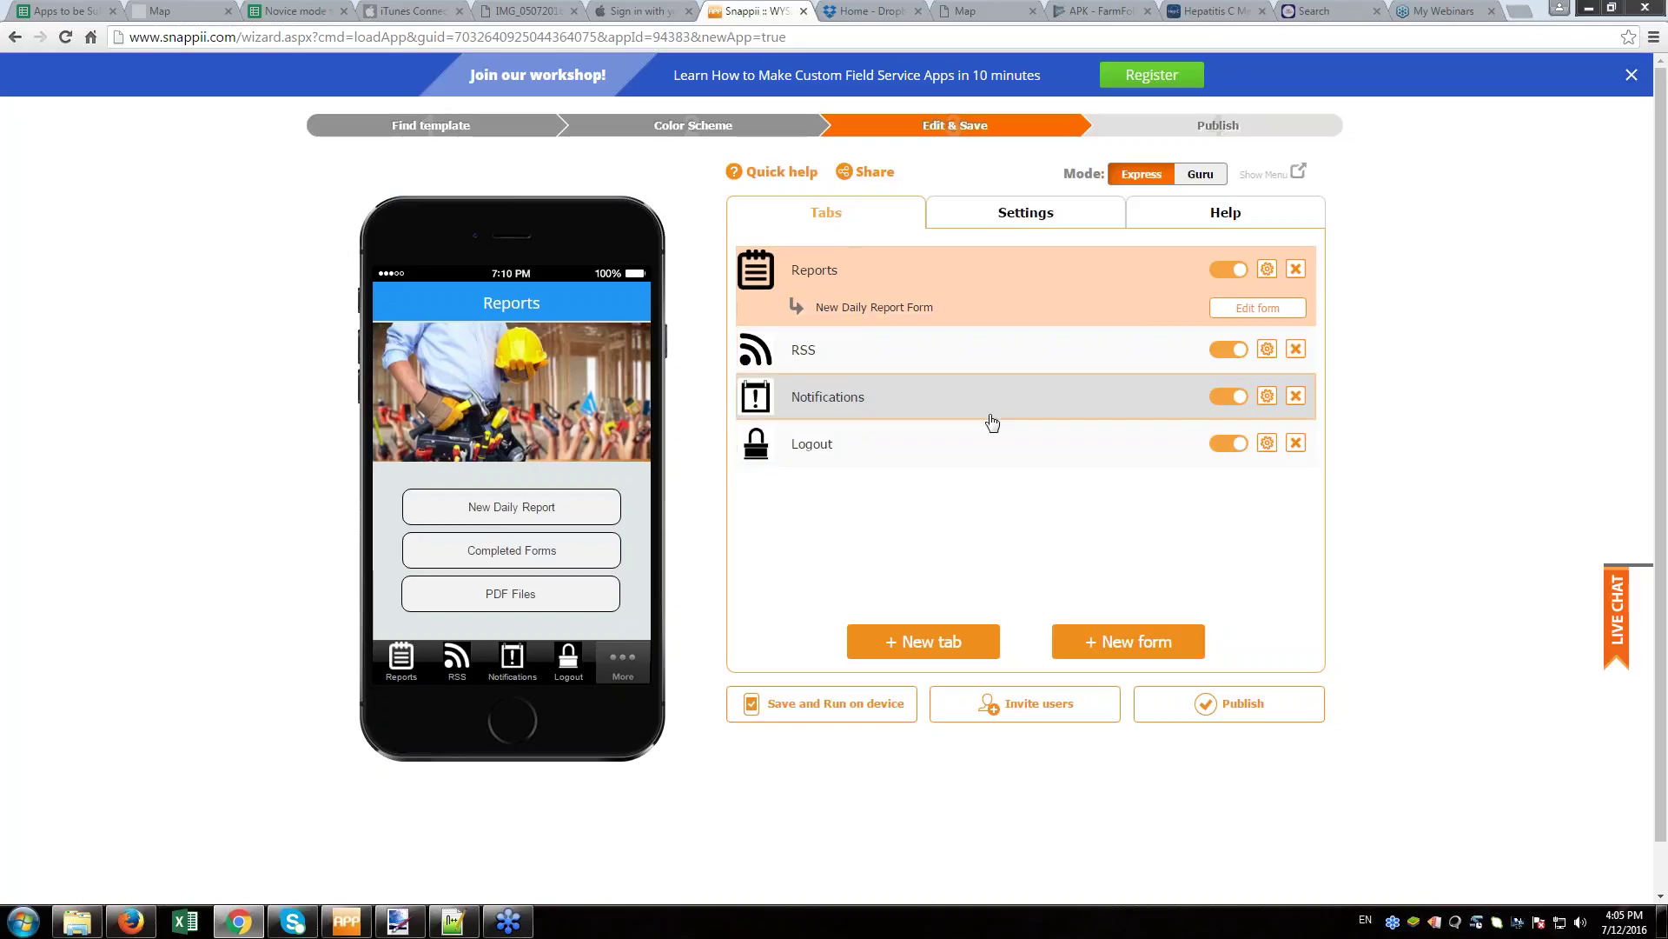
- Try dragging the Logout tab up, then open the Reports tab's settings
drag(864, 453, 830, 486)
click(1267, 269)
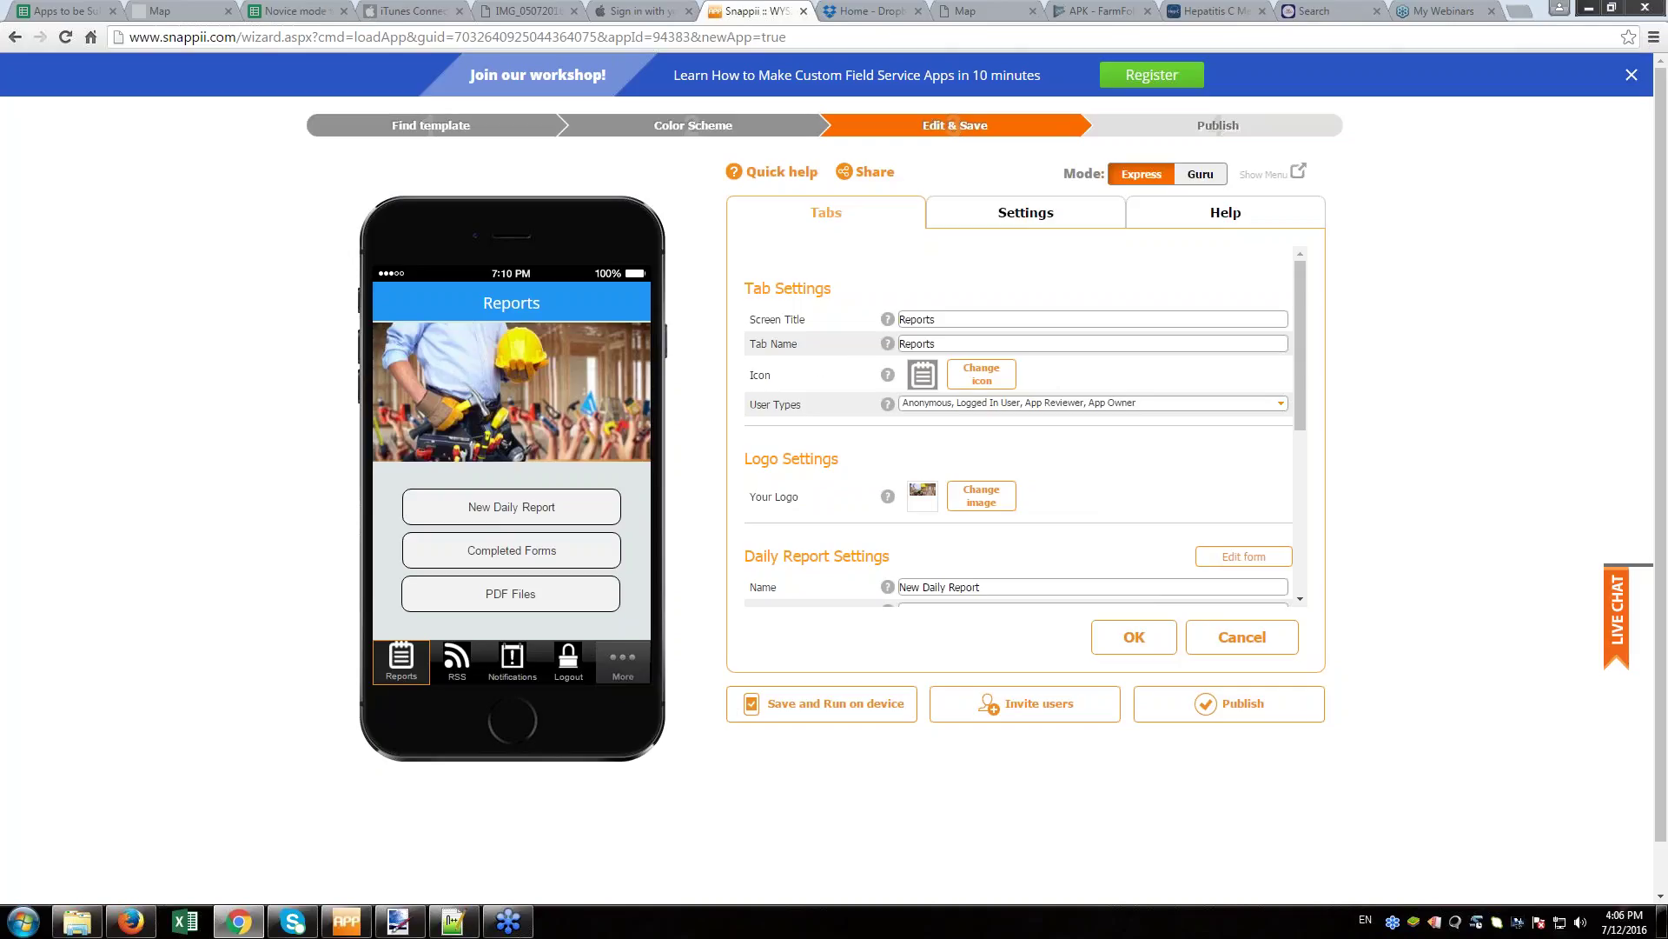
- Rename the tab's Screen Title and Tab Name to 'Logs'
drag(946, 321, 901, 317)
text(Logs)
key(Tab)
text(Lo)
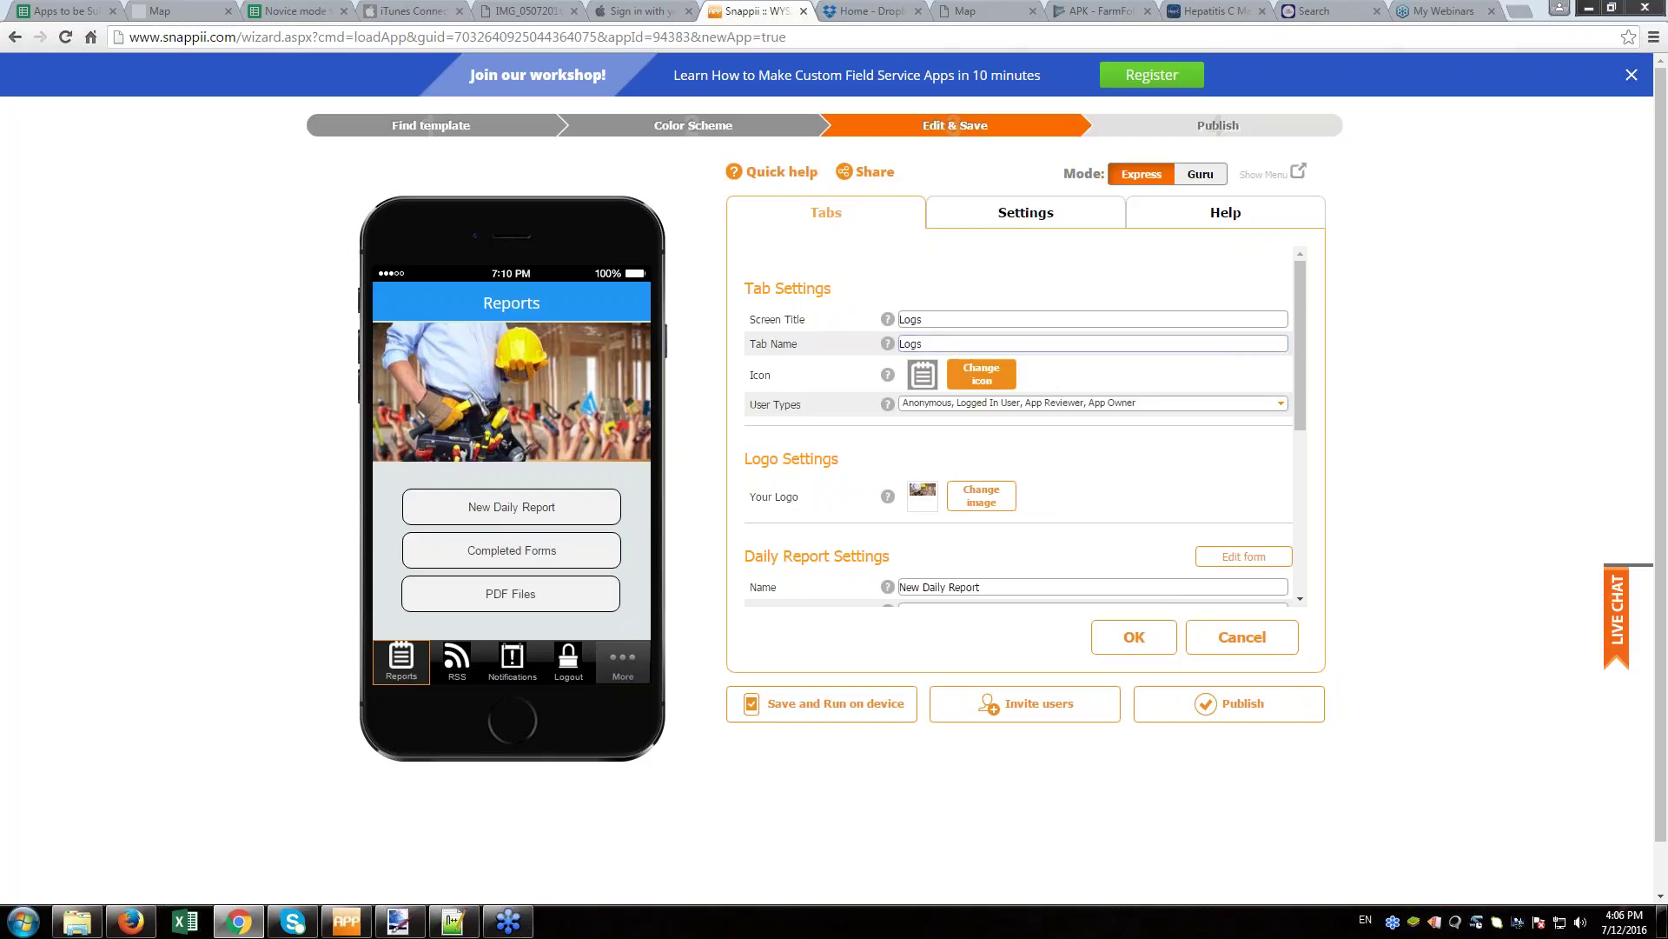
- Give the tab a lines icon and check its user types, leaving all four ticked
click(981, 373)
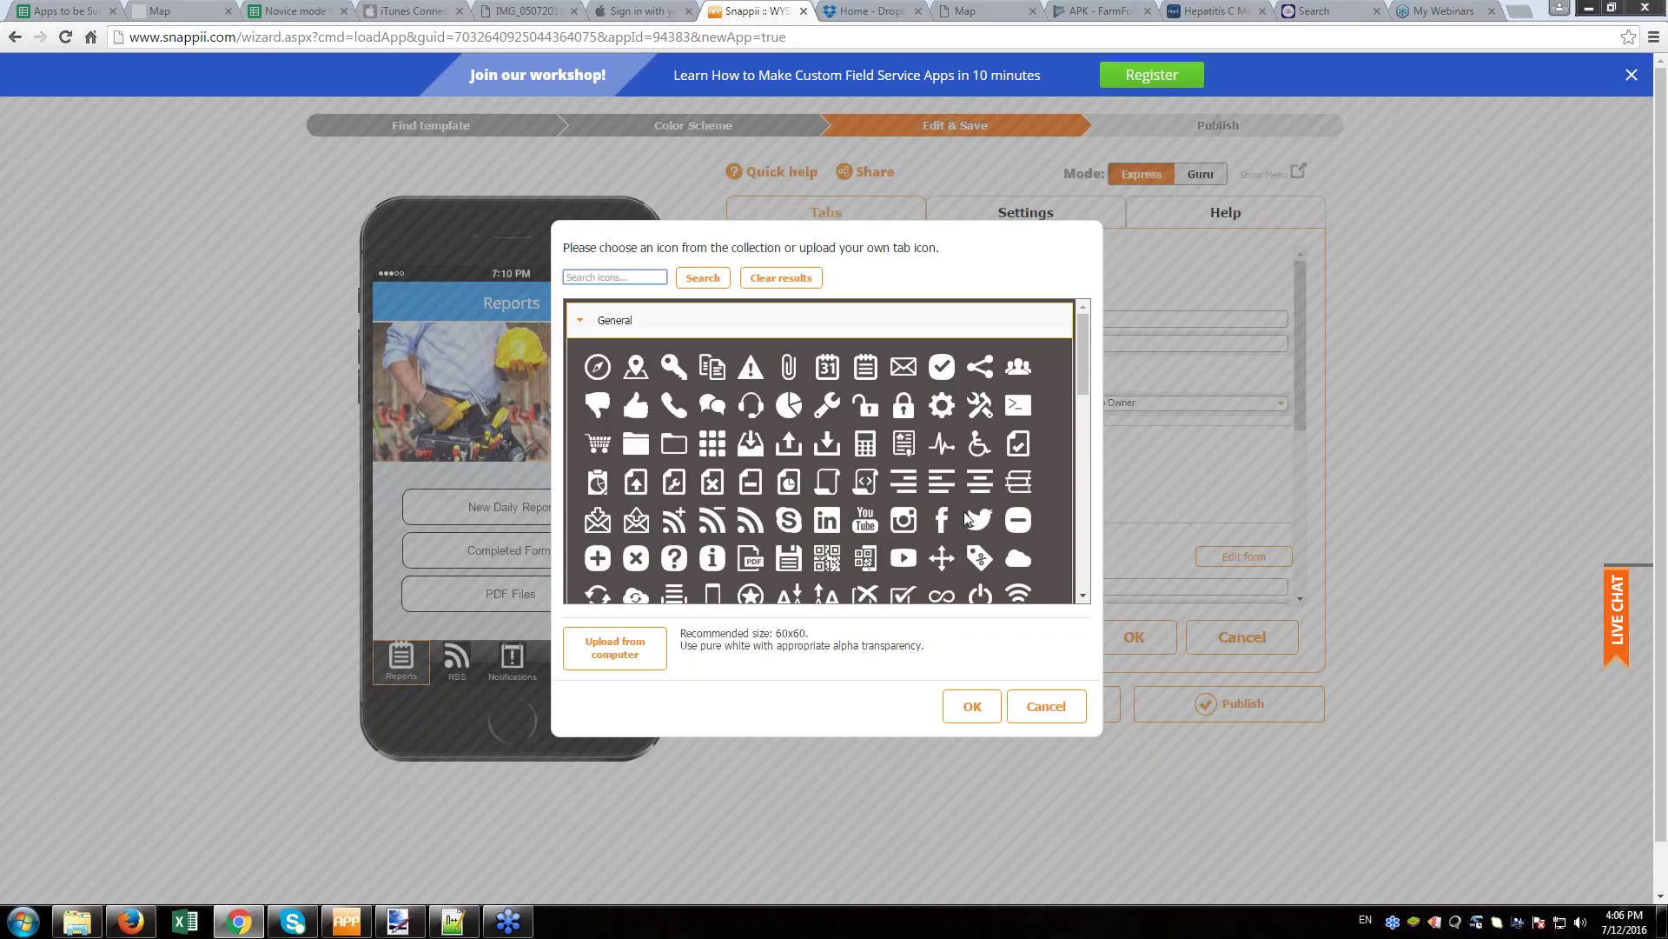
click(909, 489)
click(972, 705)
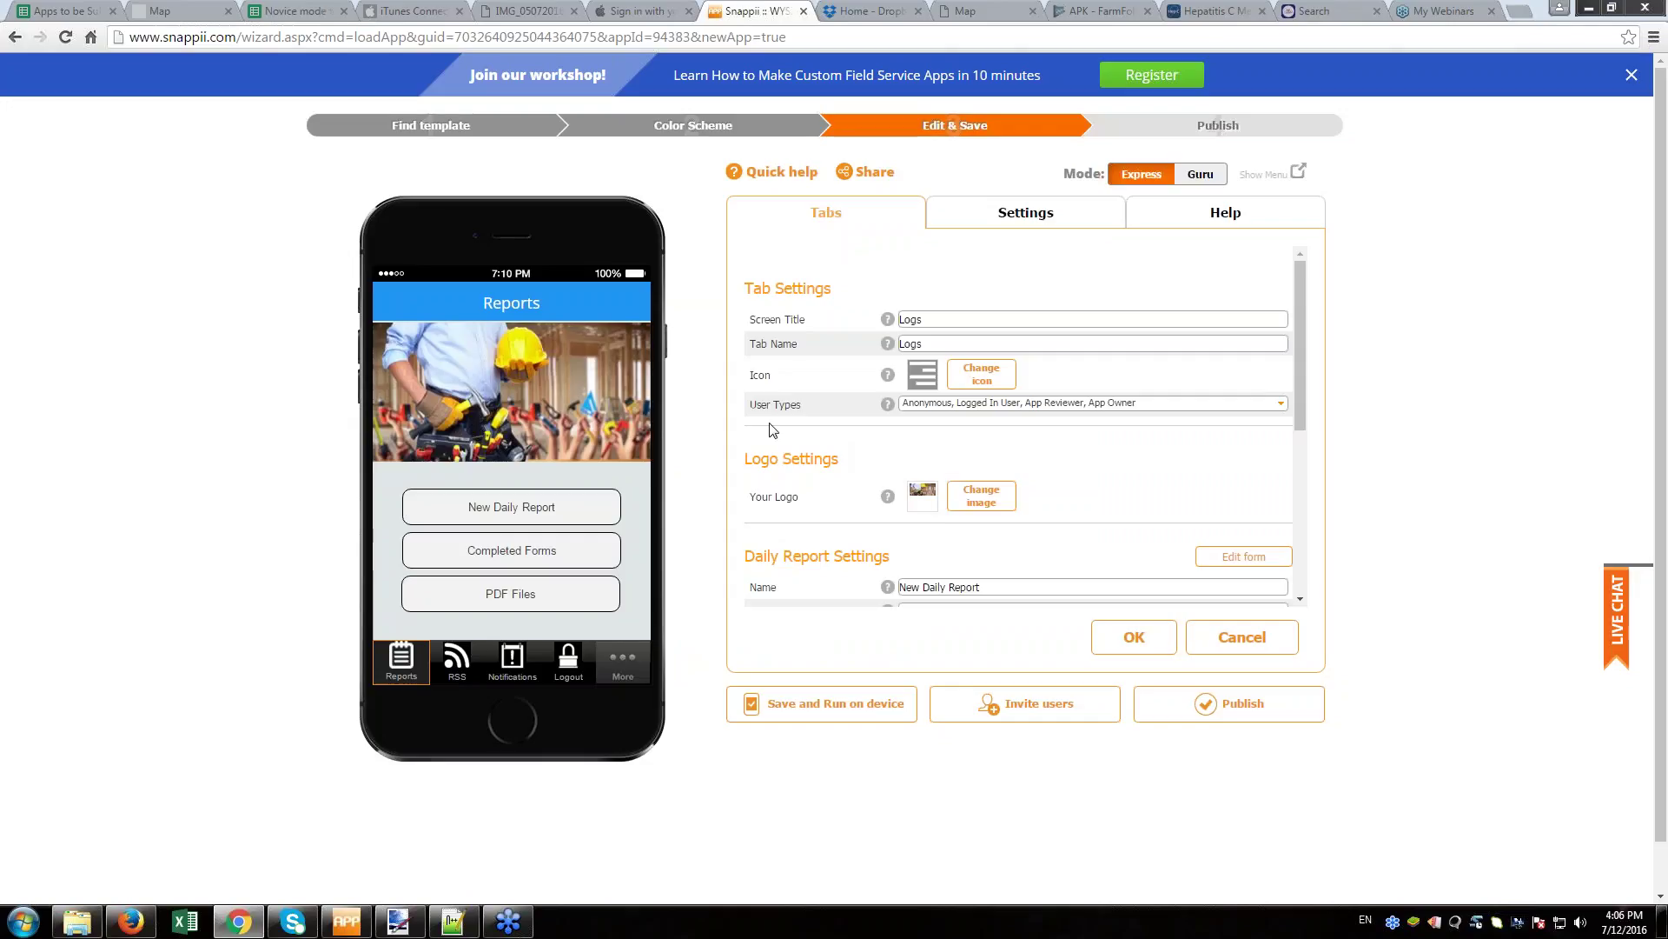
click(1013, 406)
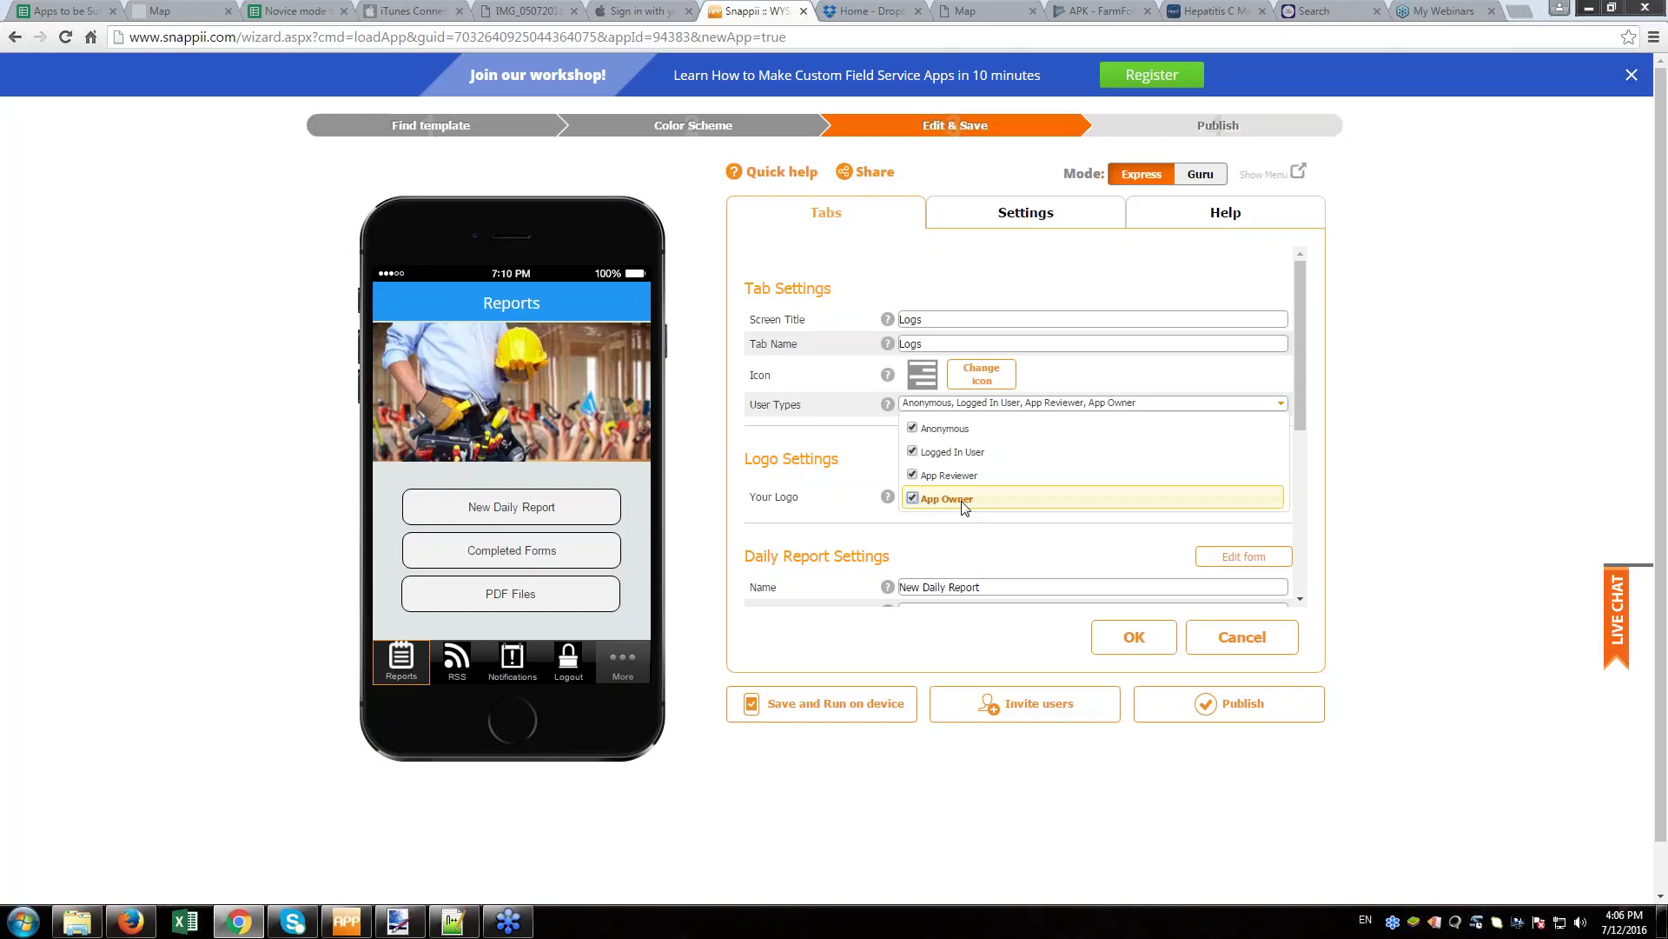
click(825, 443)
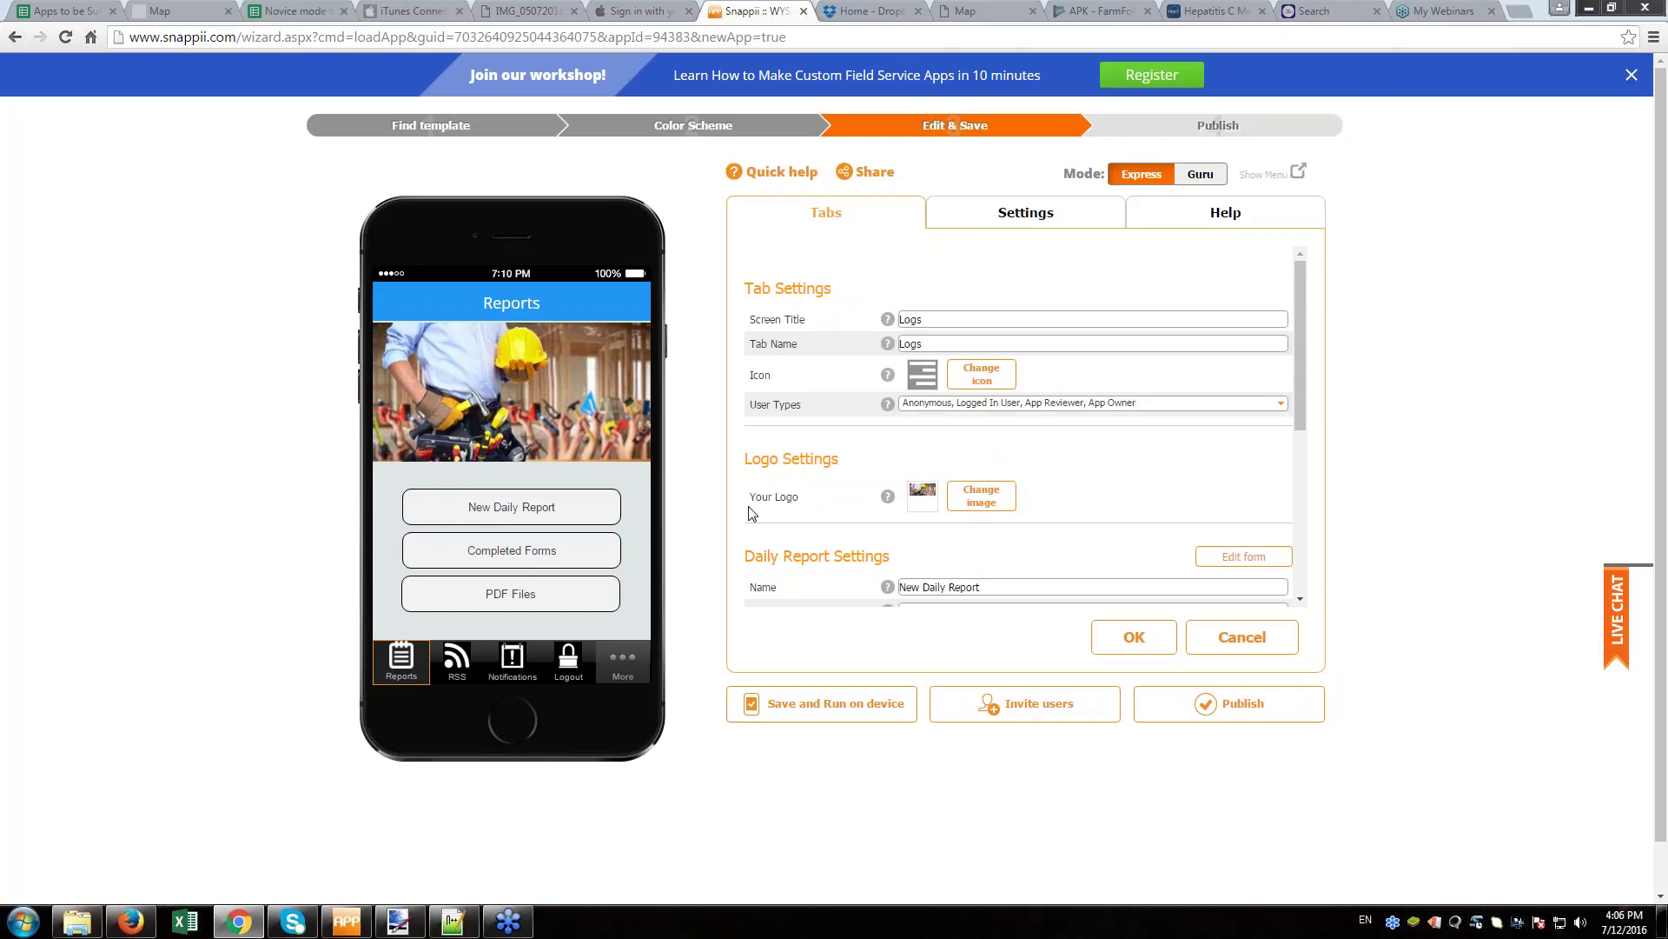
mouse_move(933, 491)
- Review the daily report, completed form and PDF file format settings, then cancel out
scroll(1223, 517, down, 1)
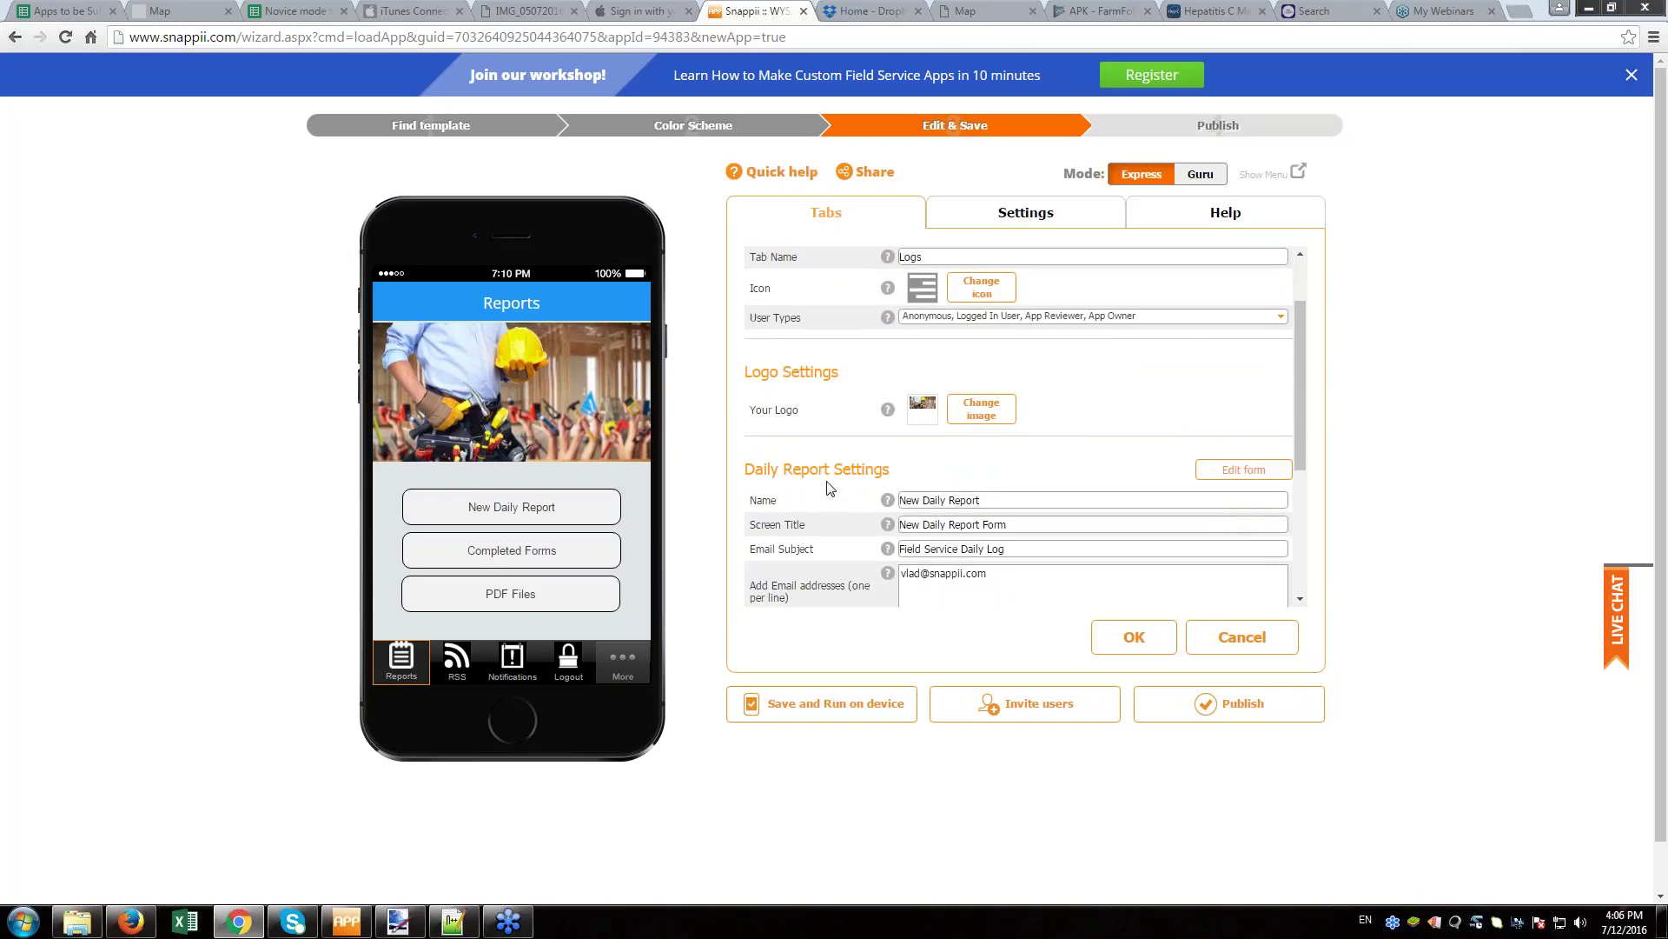
scroll(832, 491, down, 1)
scroll(811, 361, down, 2)
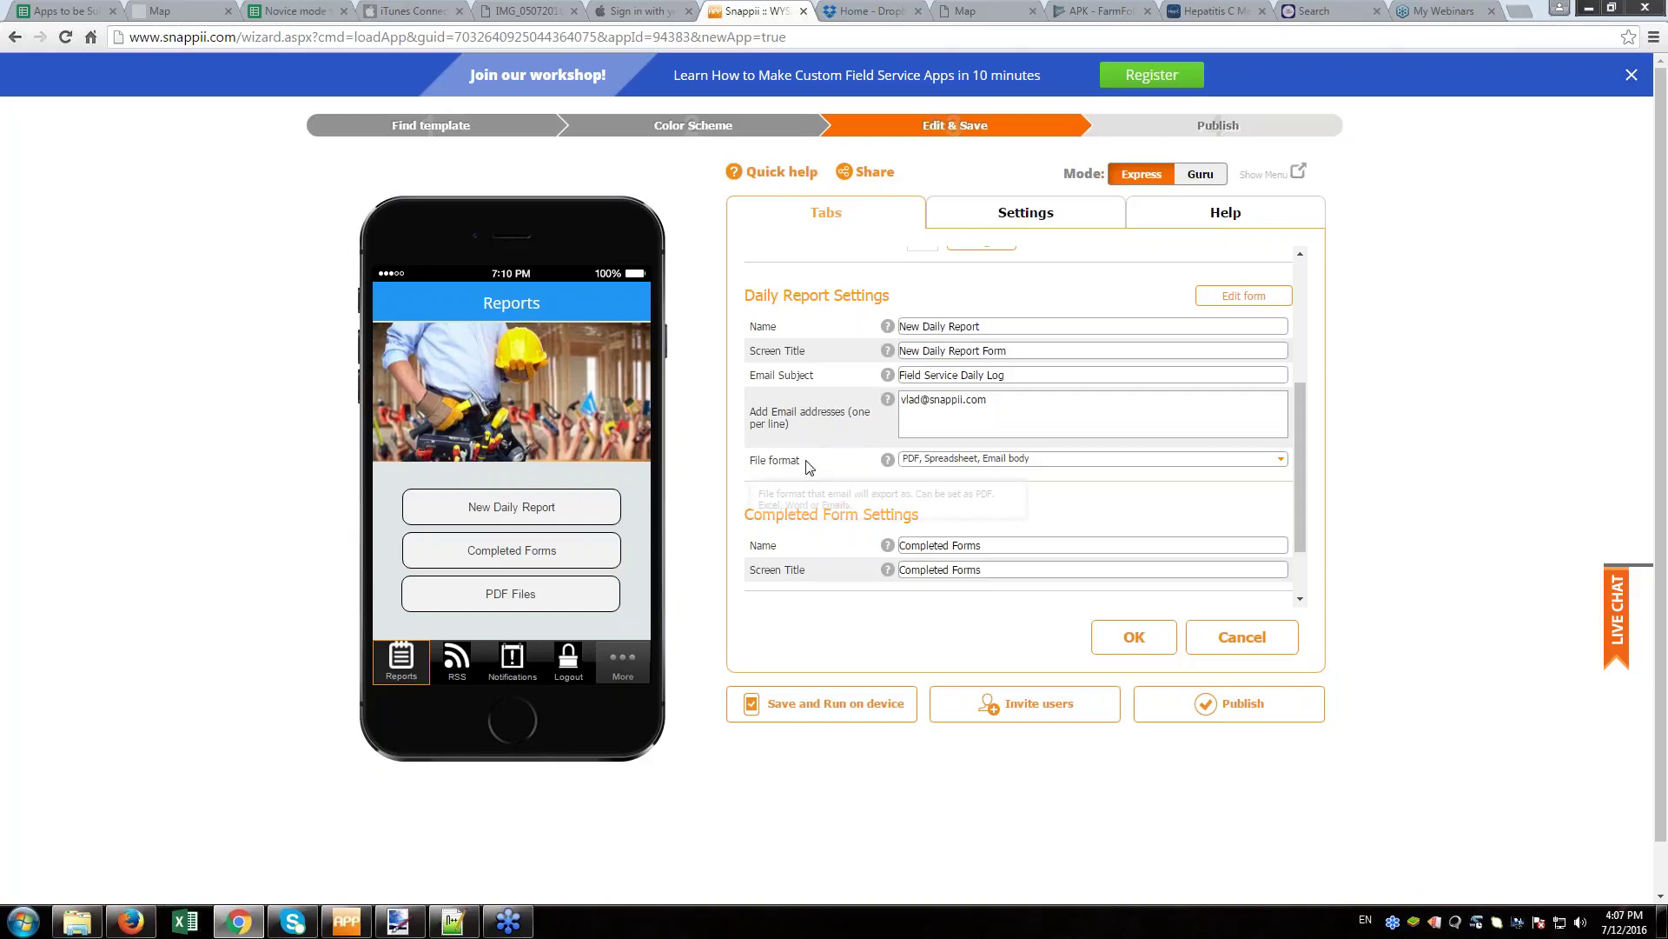
click(962, 462)
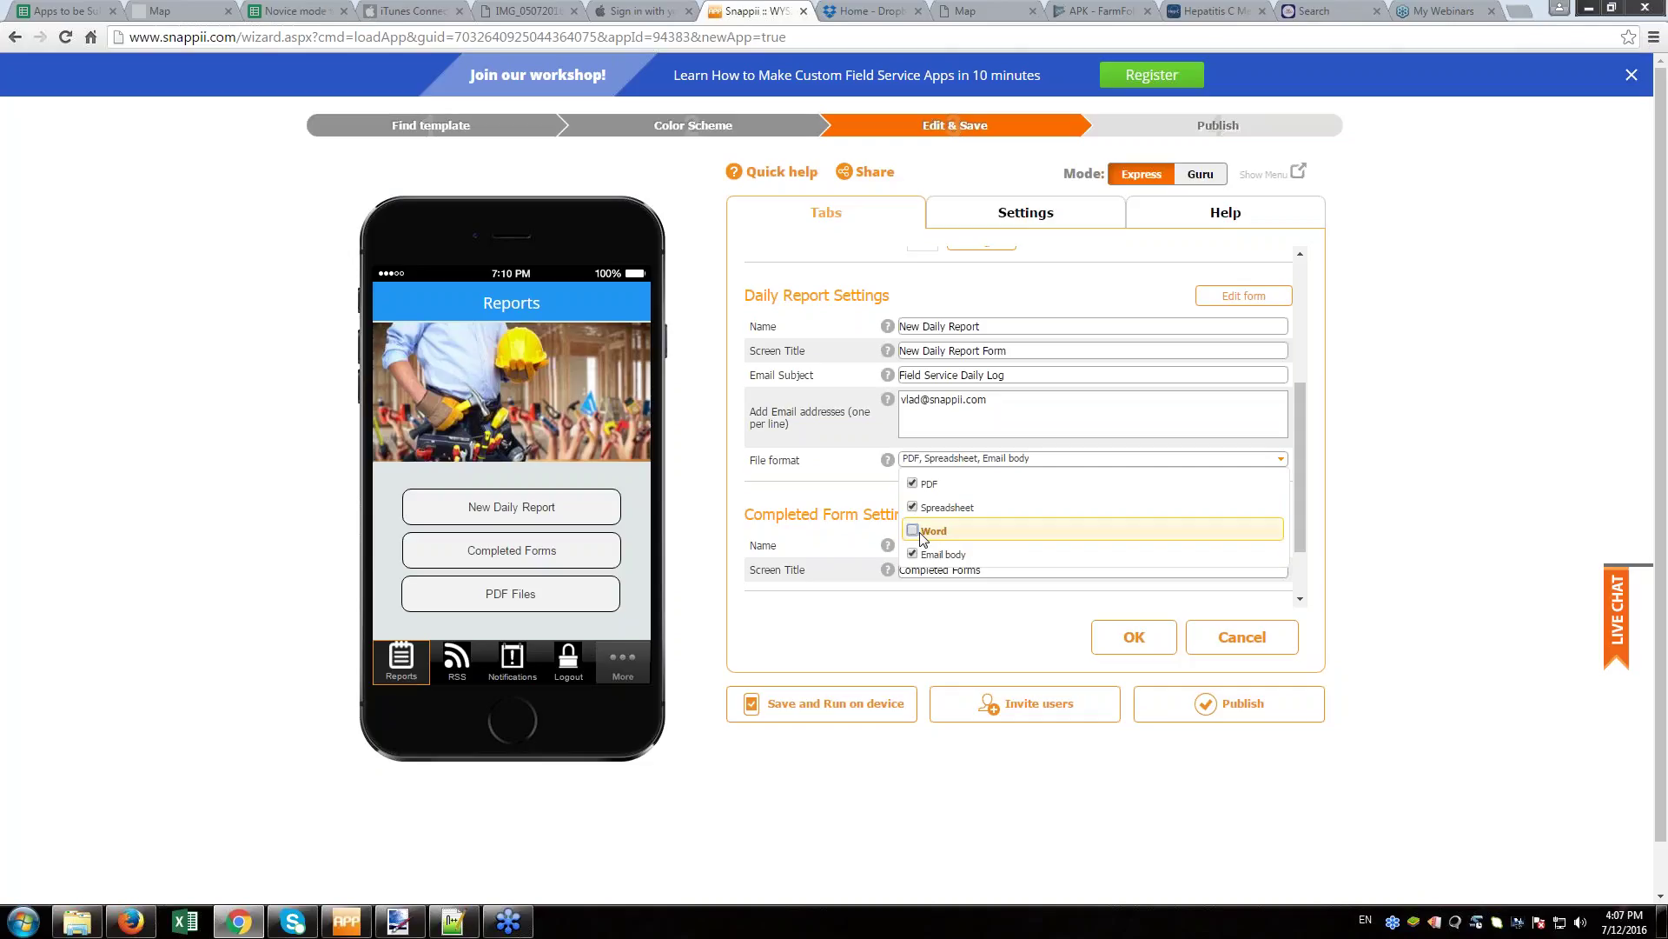
click(817, 576)
scroll(975, 532, down, 5)
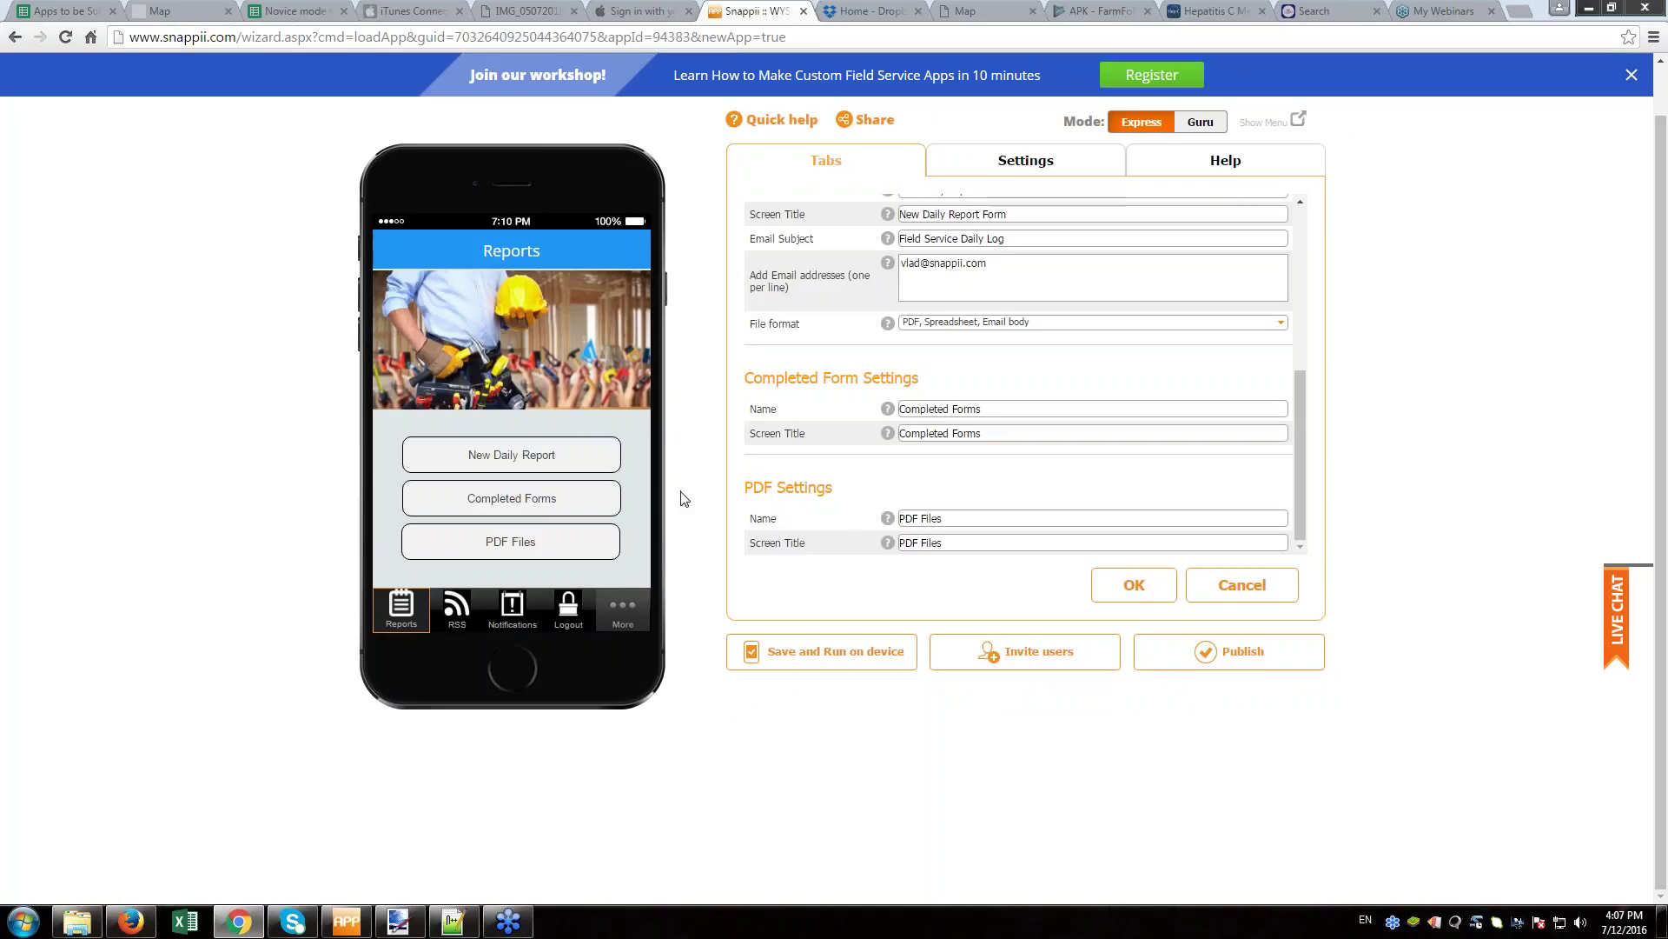
click(1242, 584)
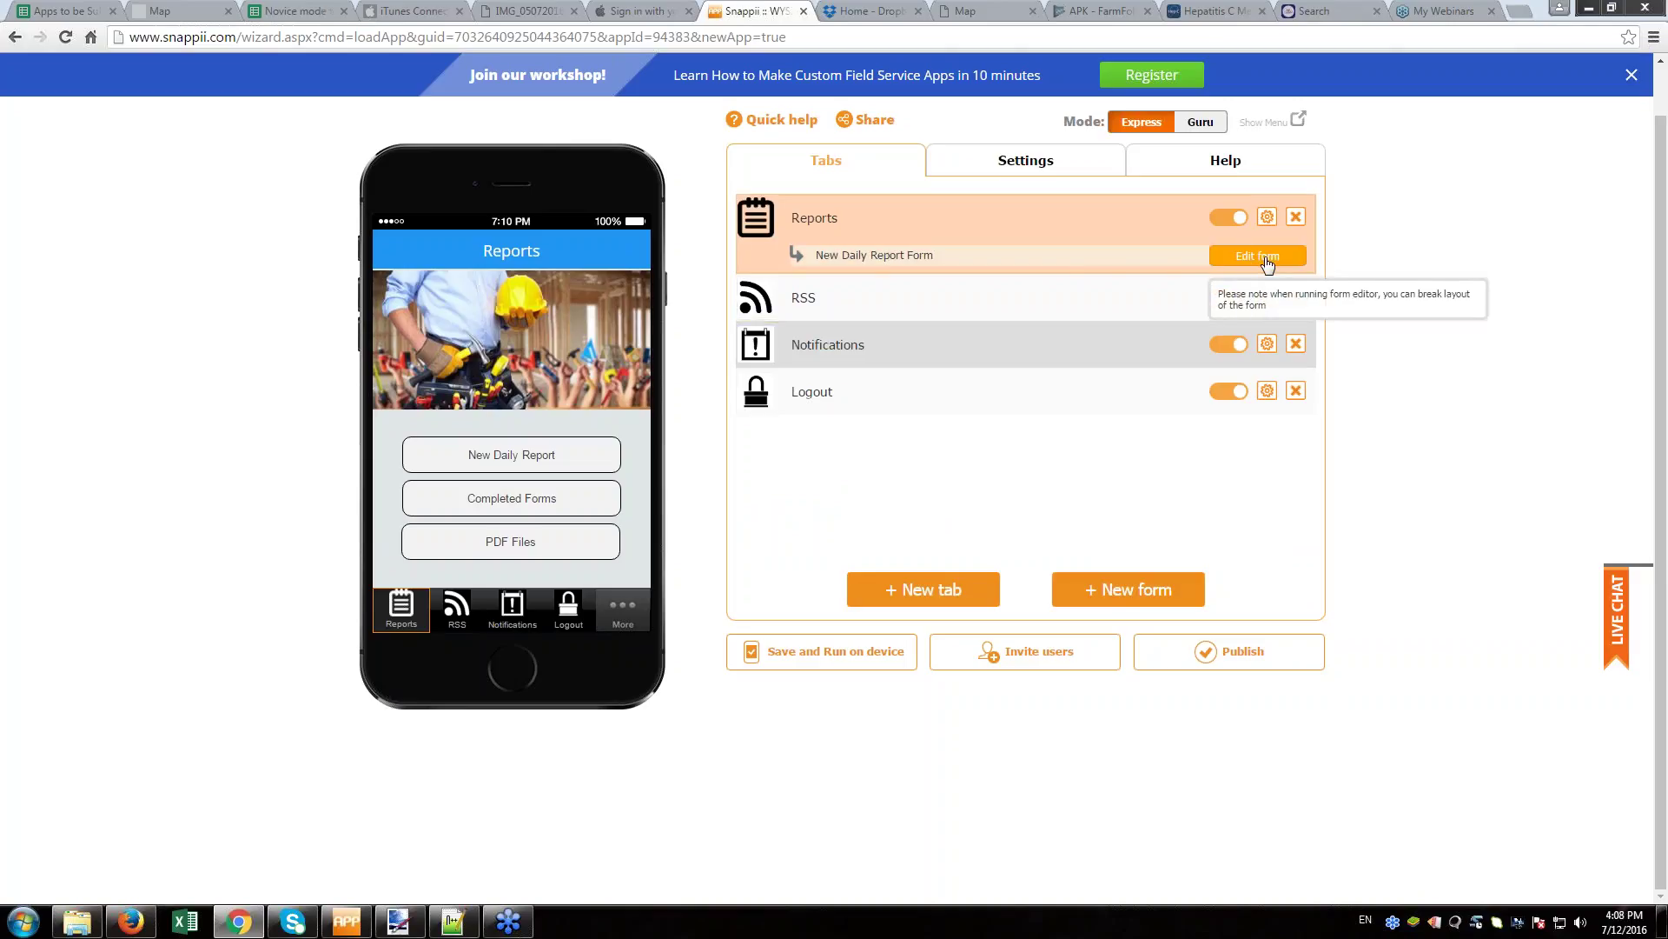
- Open the daily report form in the editor and add a video field to Work Details
click(1256, 259)
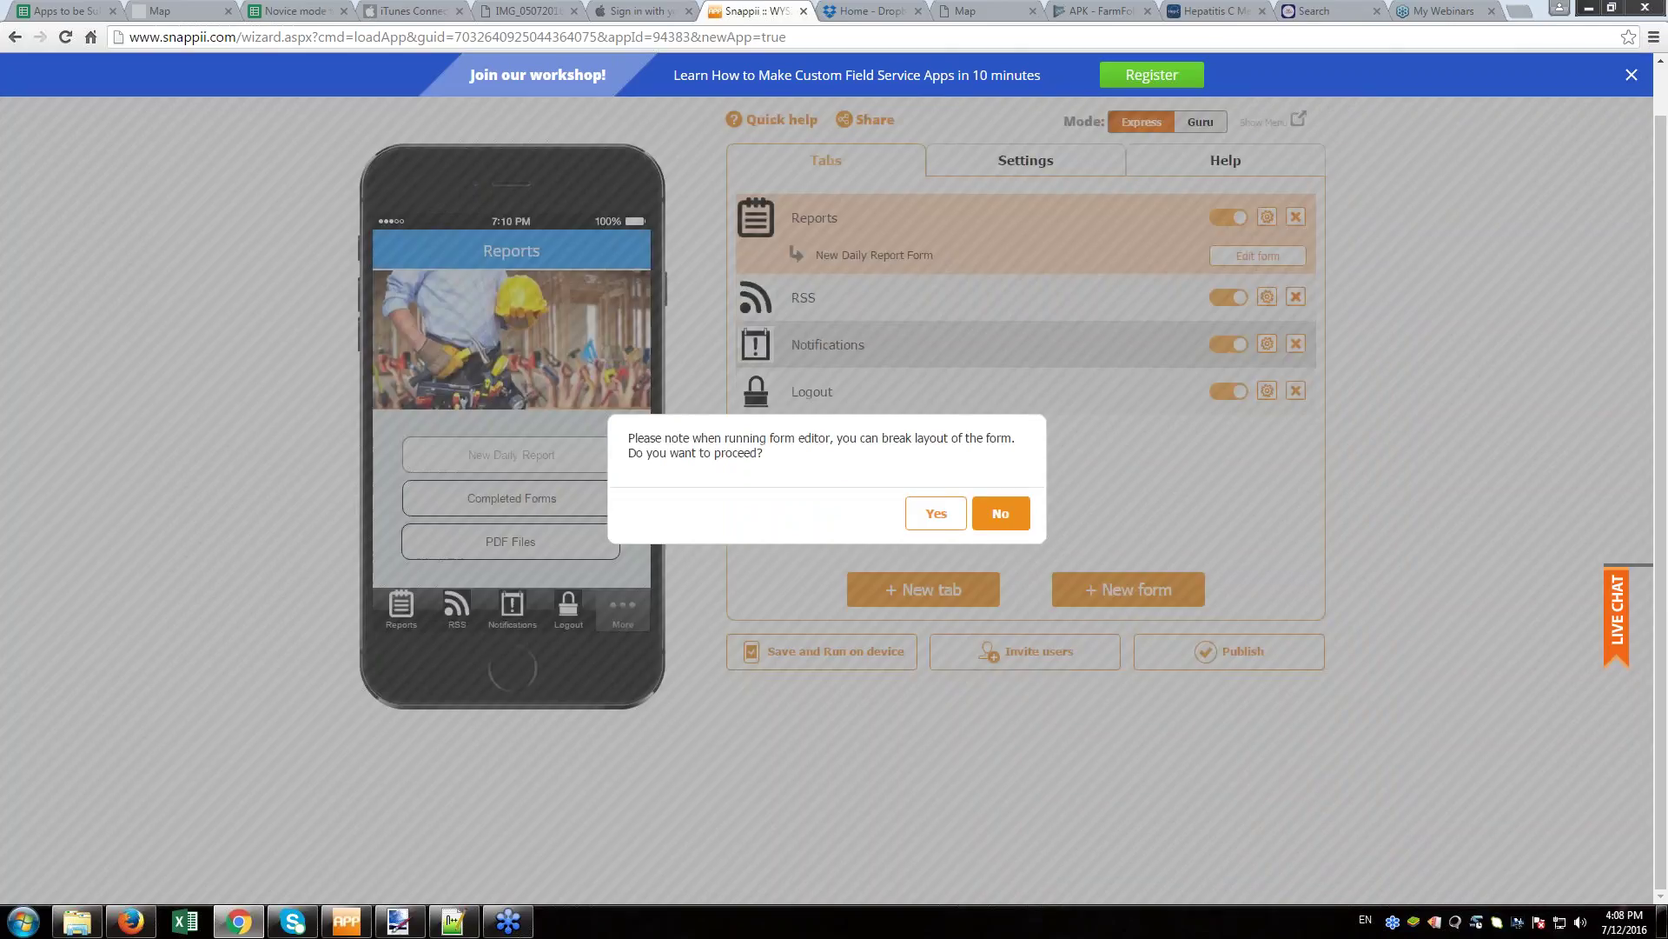
click(936, 513)
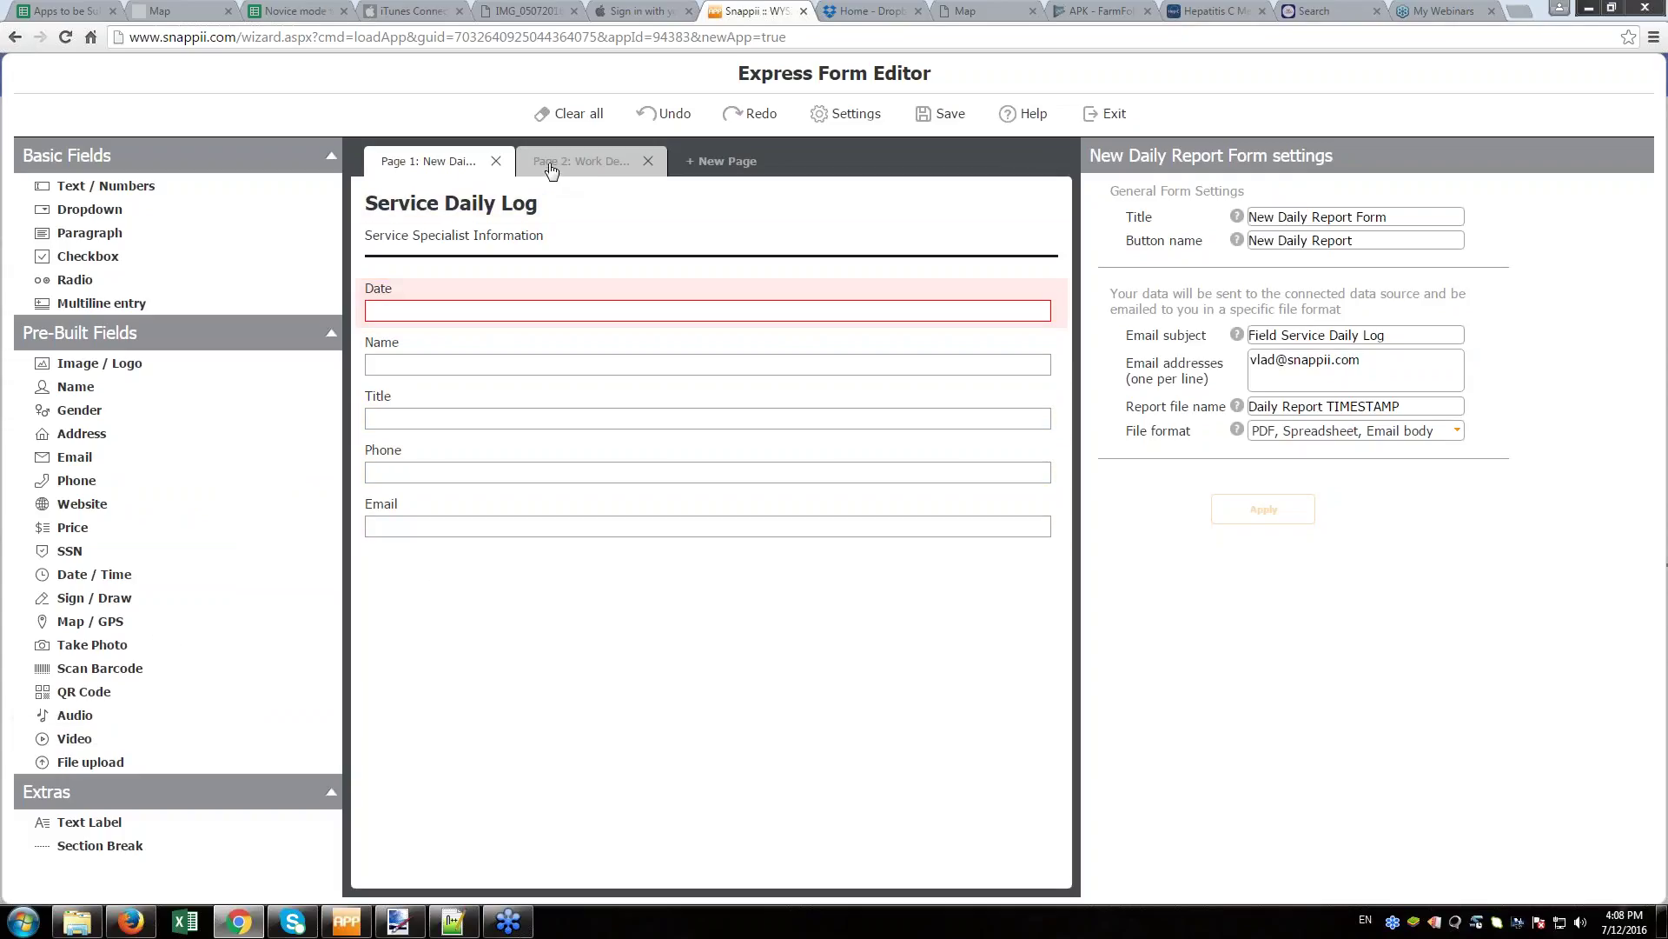
click(551, 165)
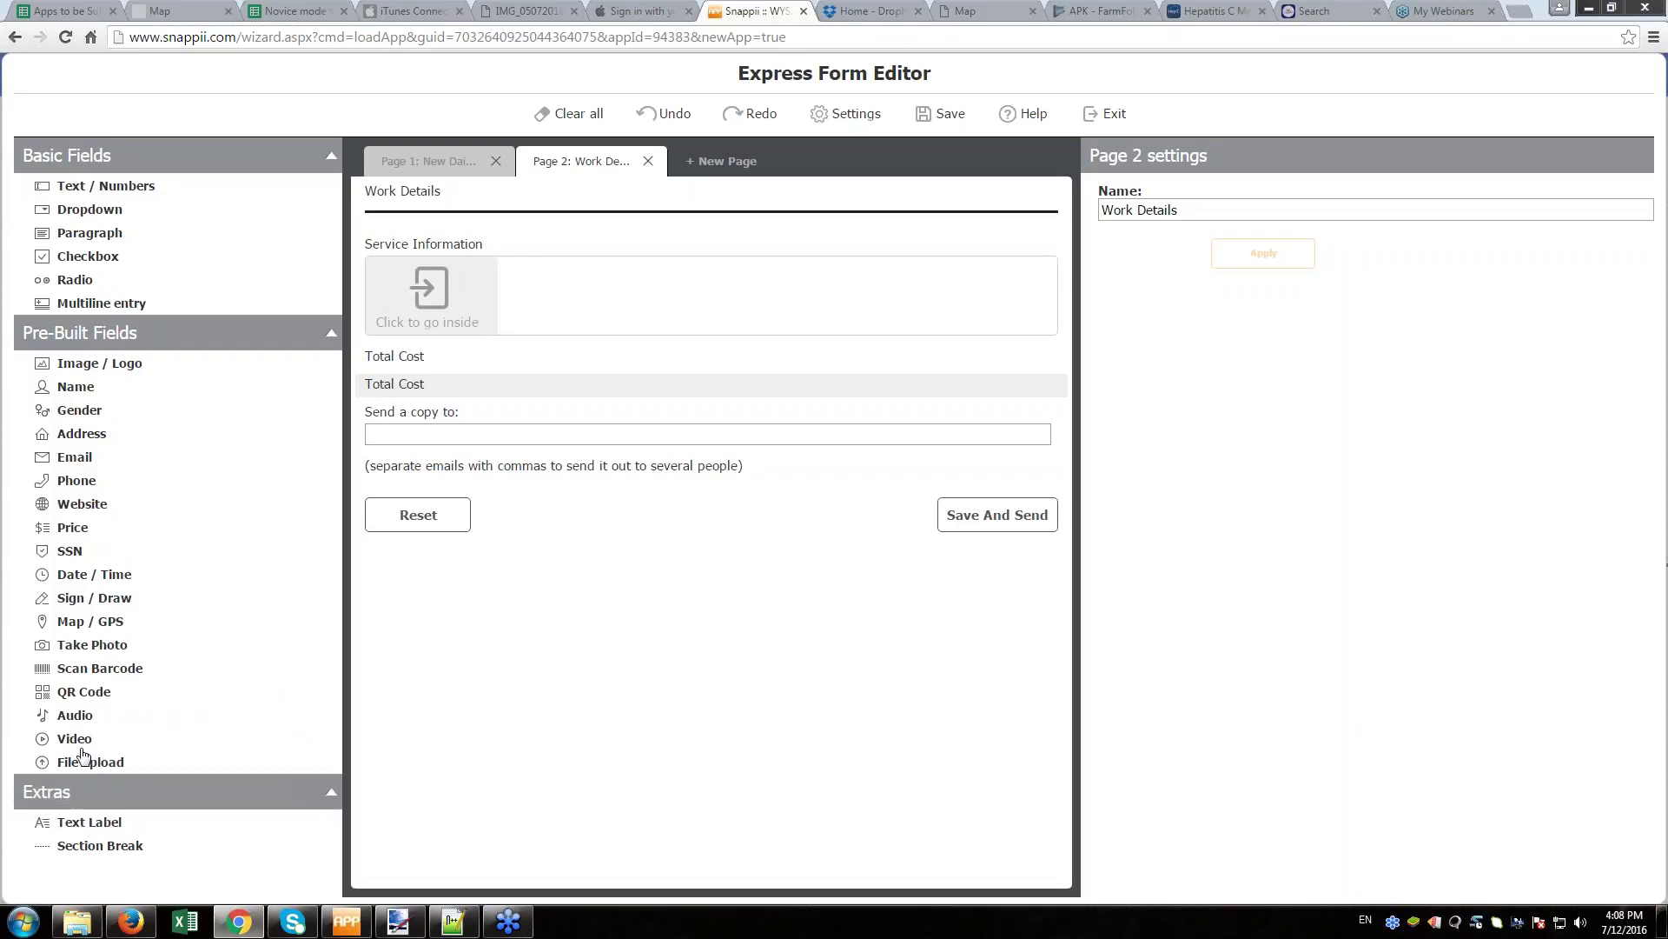
click(75, 741)
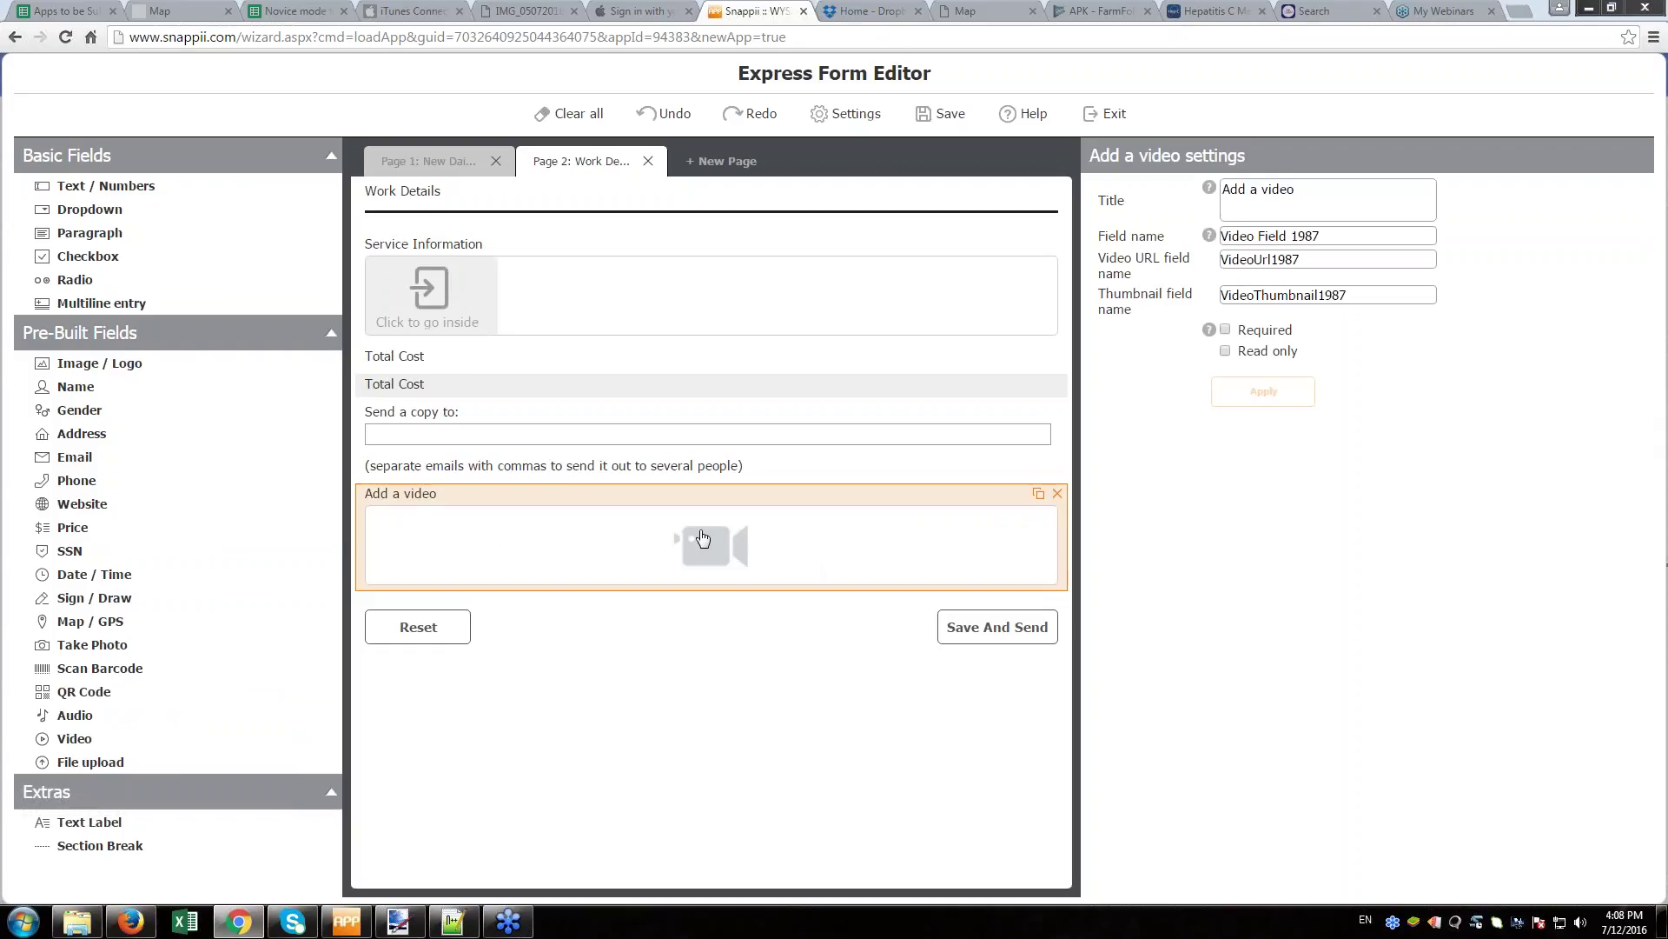
- Add Audio, Take Photo, Map / GPS and Sign / Draw fields below the video field
click(77, 716)
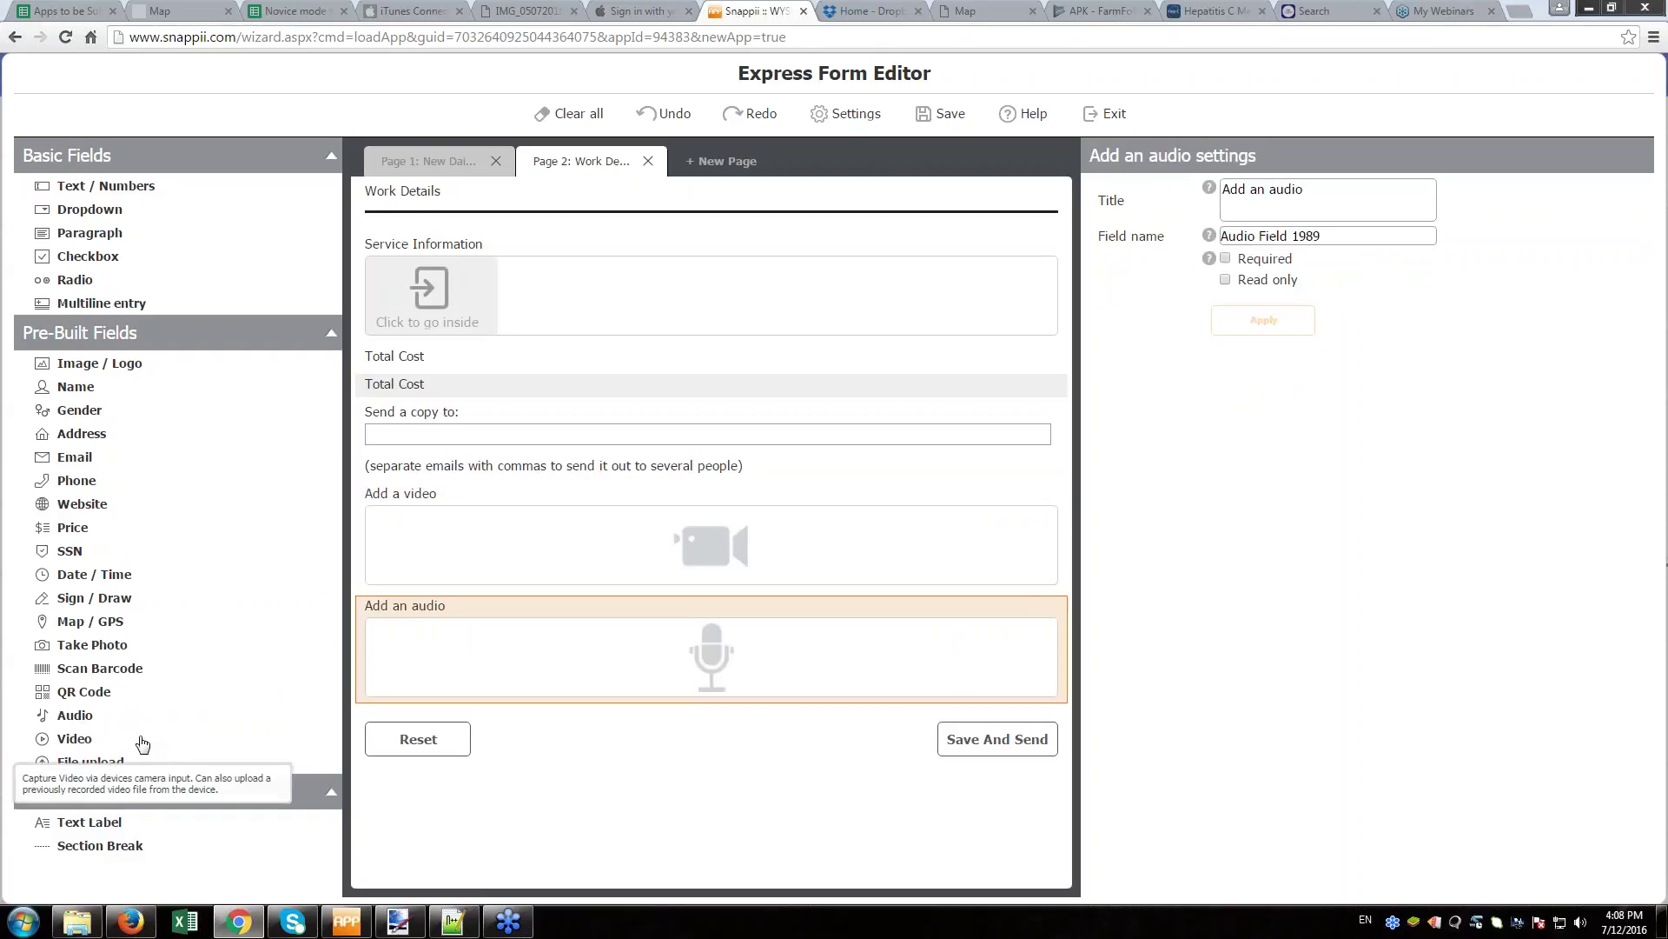
click(113, 647)
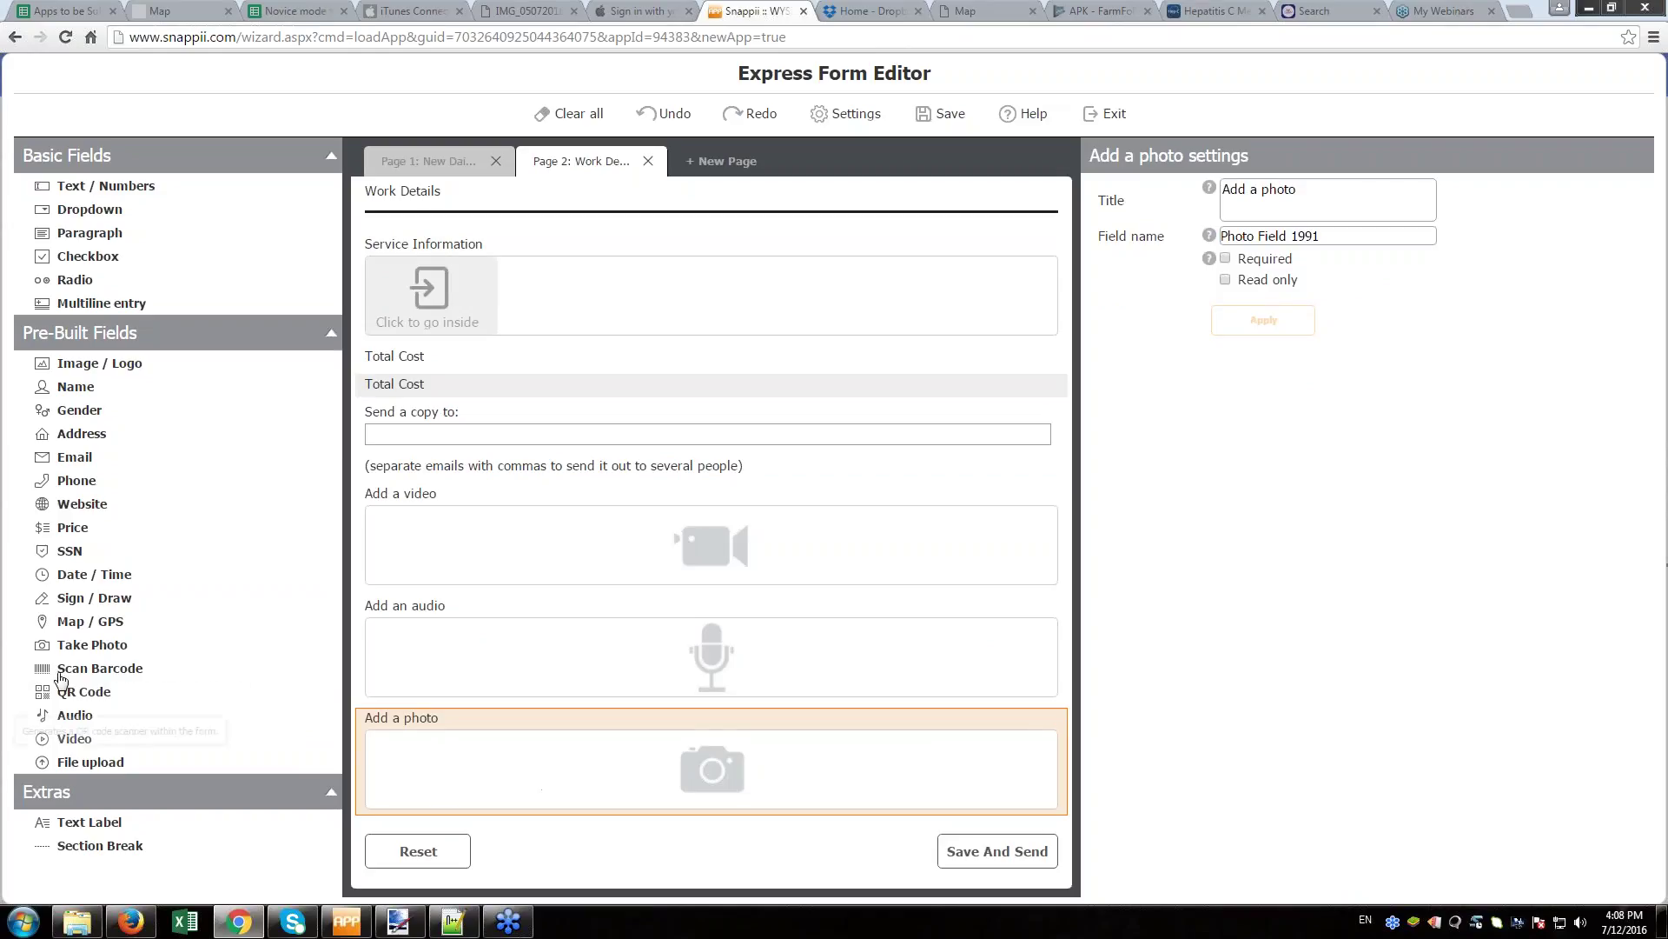
click(85, 625)
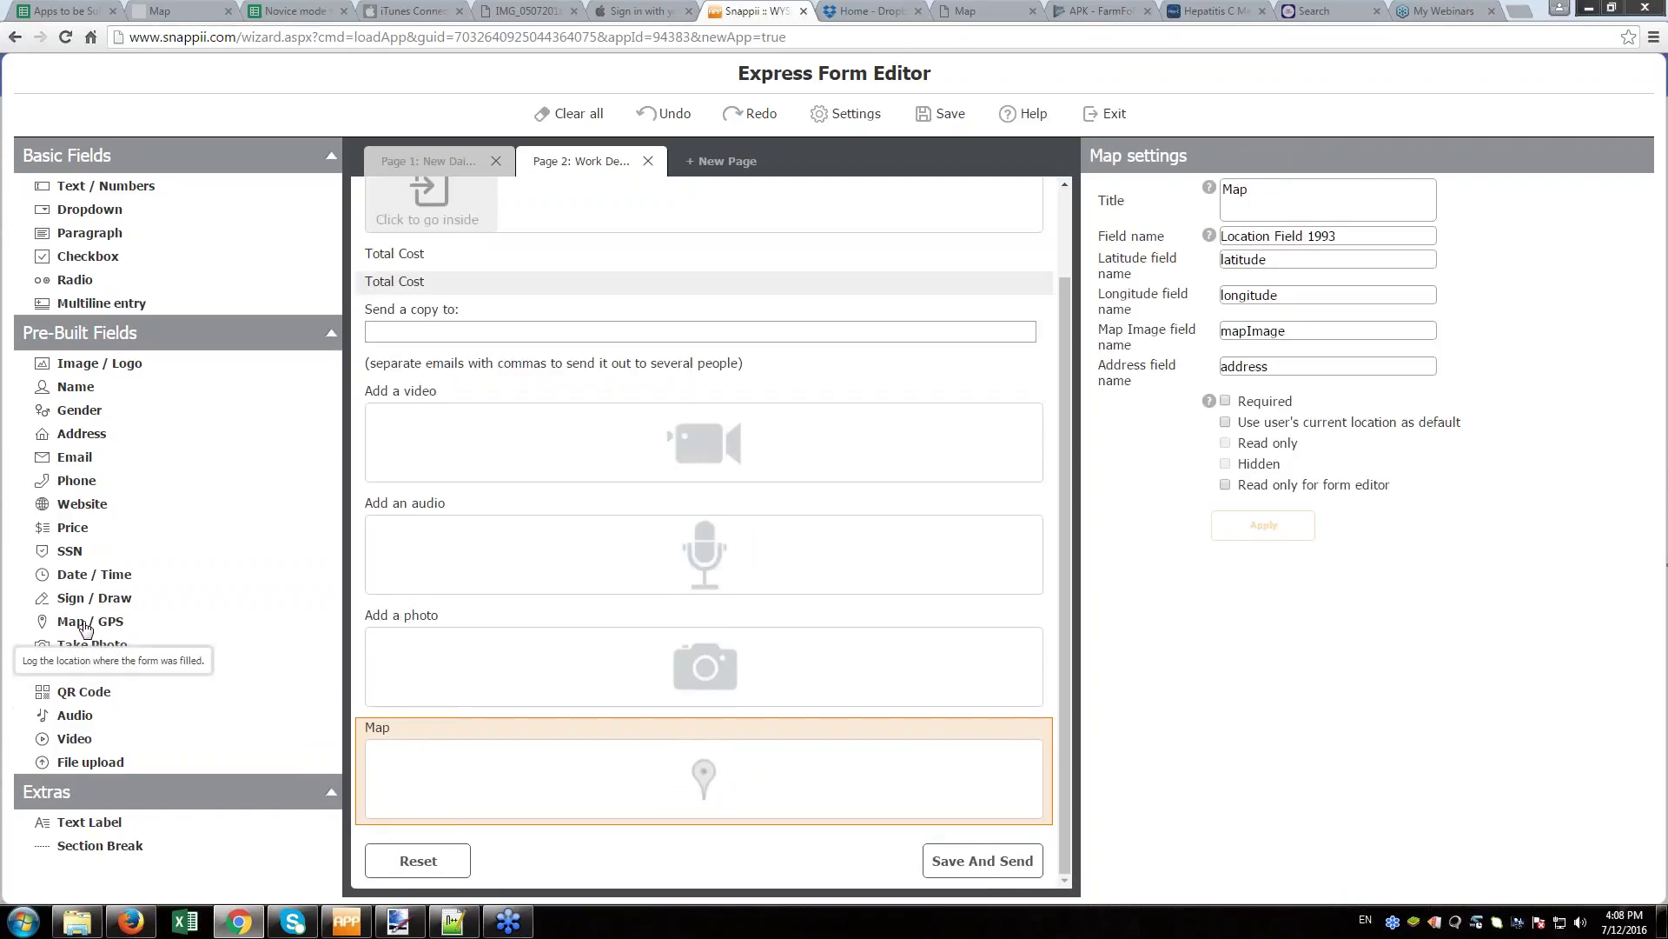
click(84, 606)
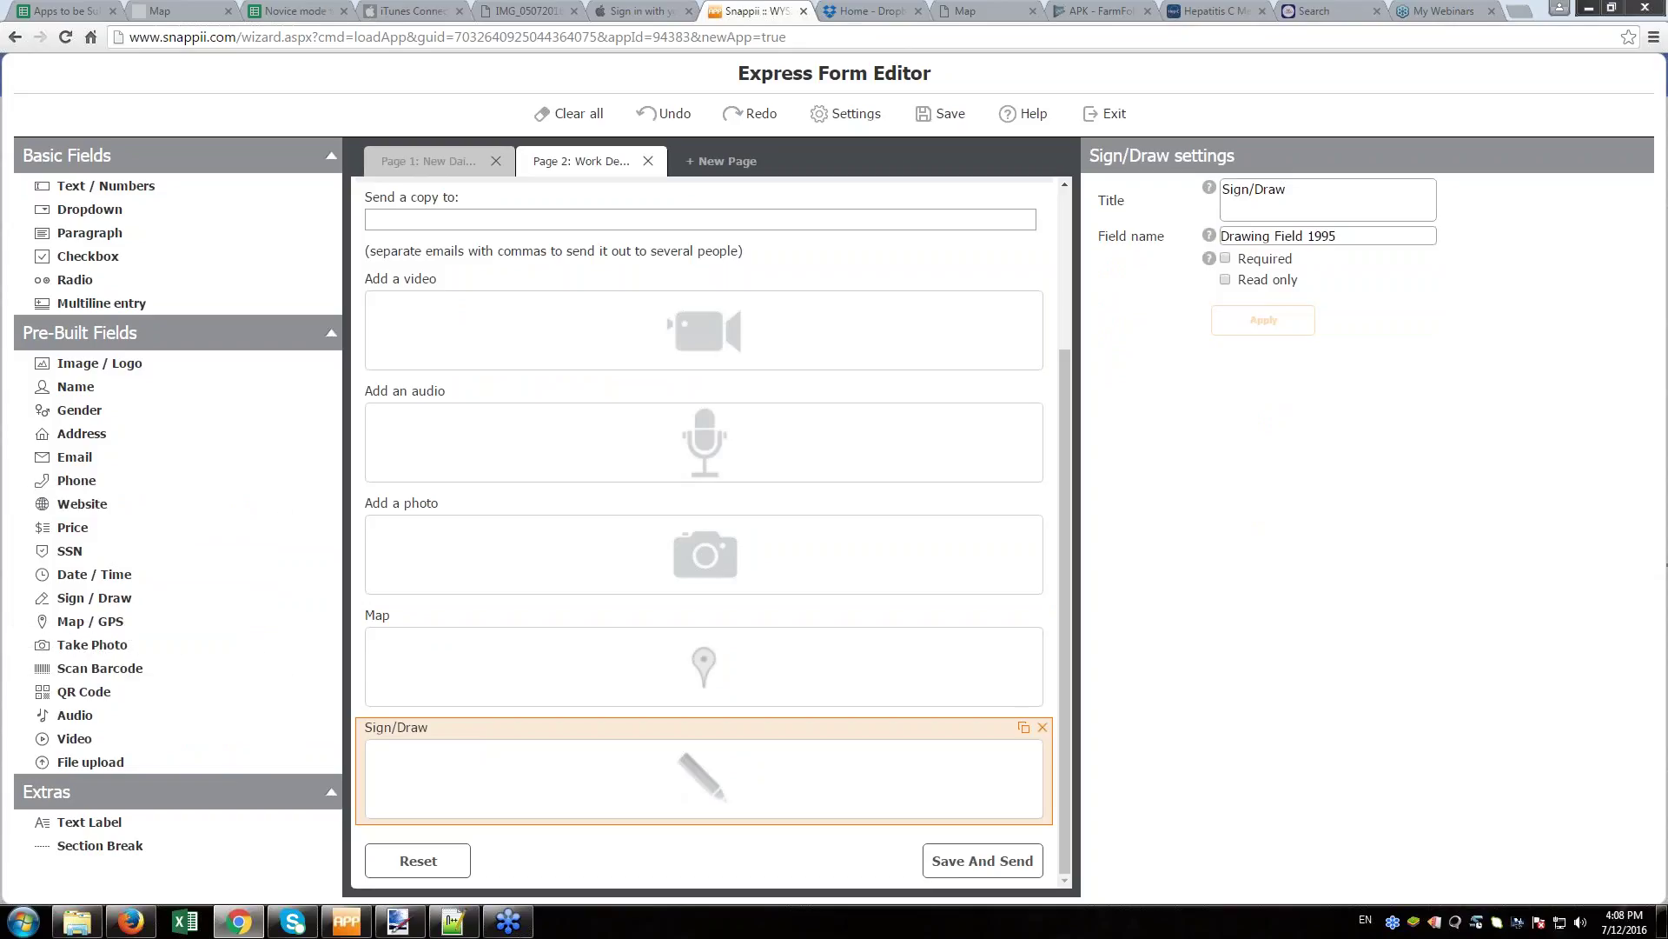
- Duplicate the Sign/Draw field, then delete the copy
click(1024, 728)
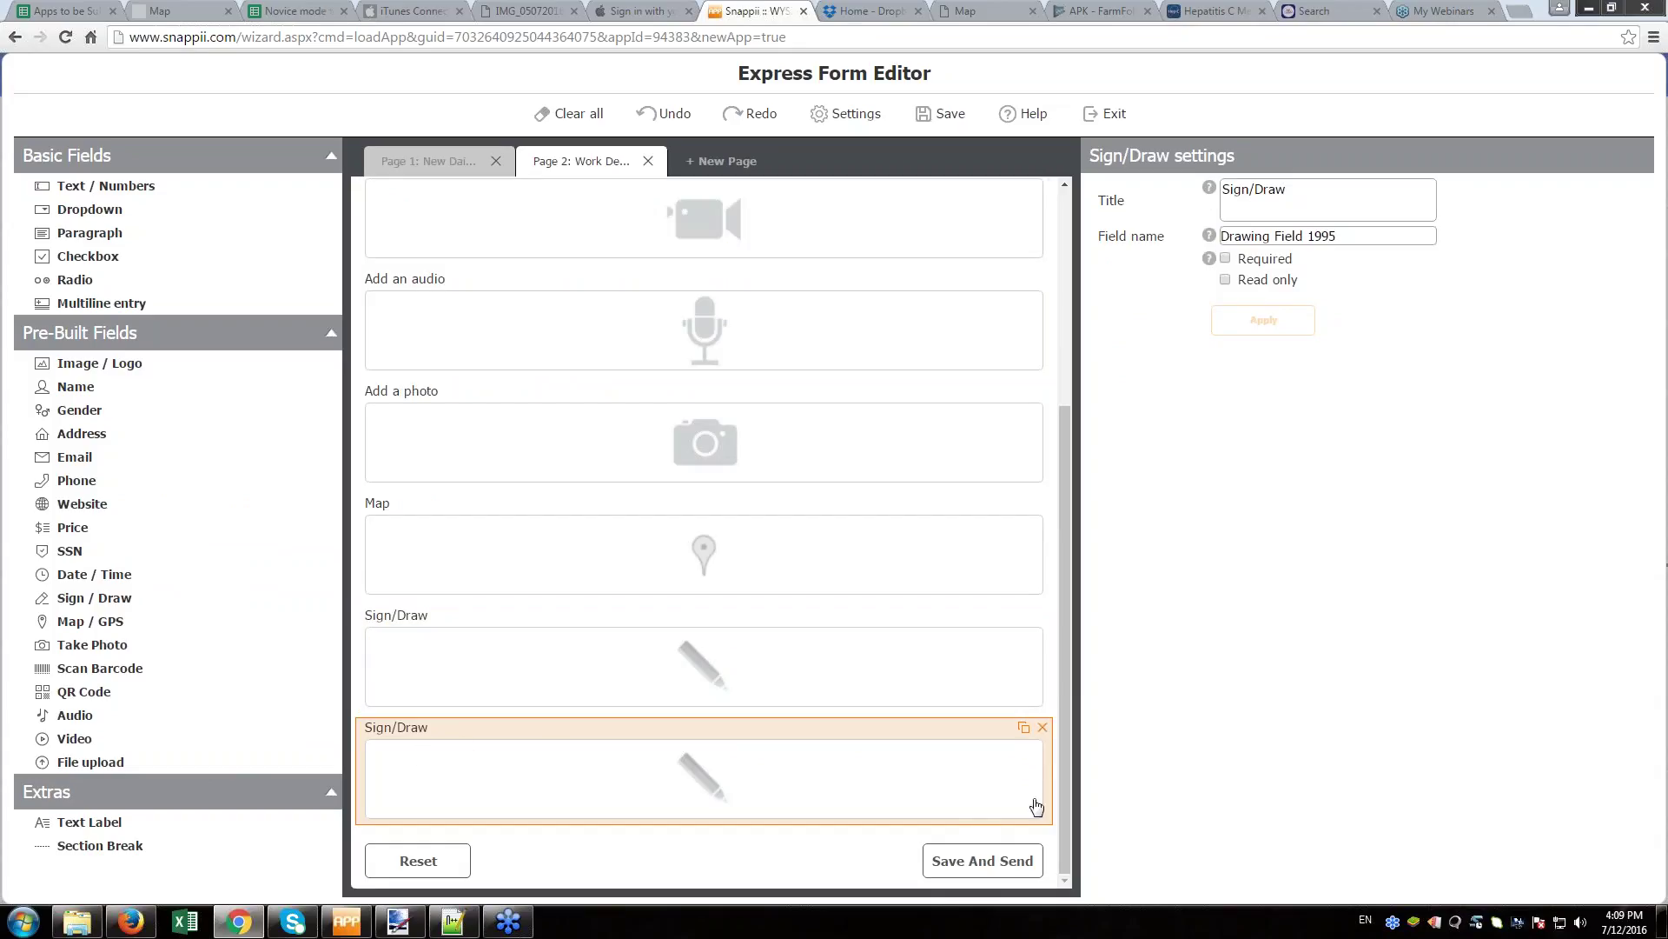
click(1043, 730)
click(904, 515)
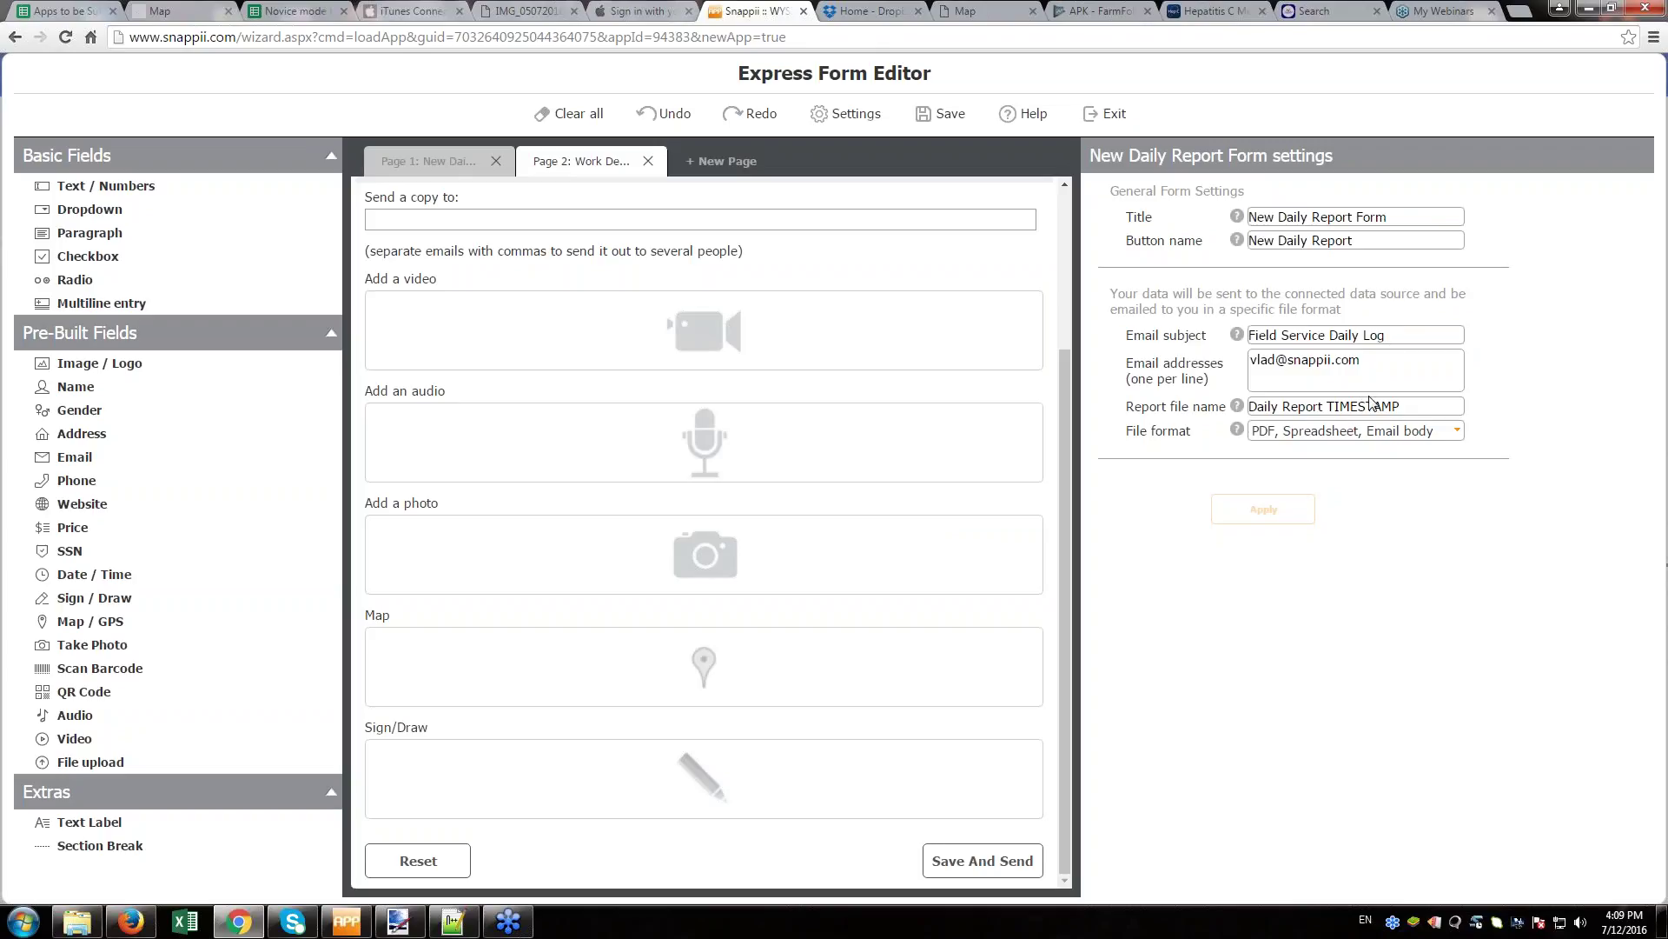
- Change the audio field's title from 'Add an audio' to 'Capture audio' and apply it
click(512, 462)
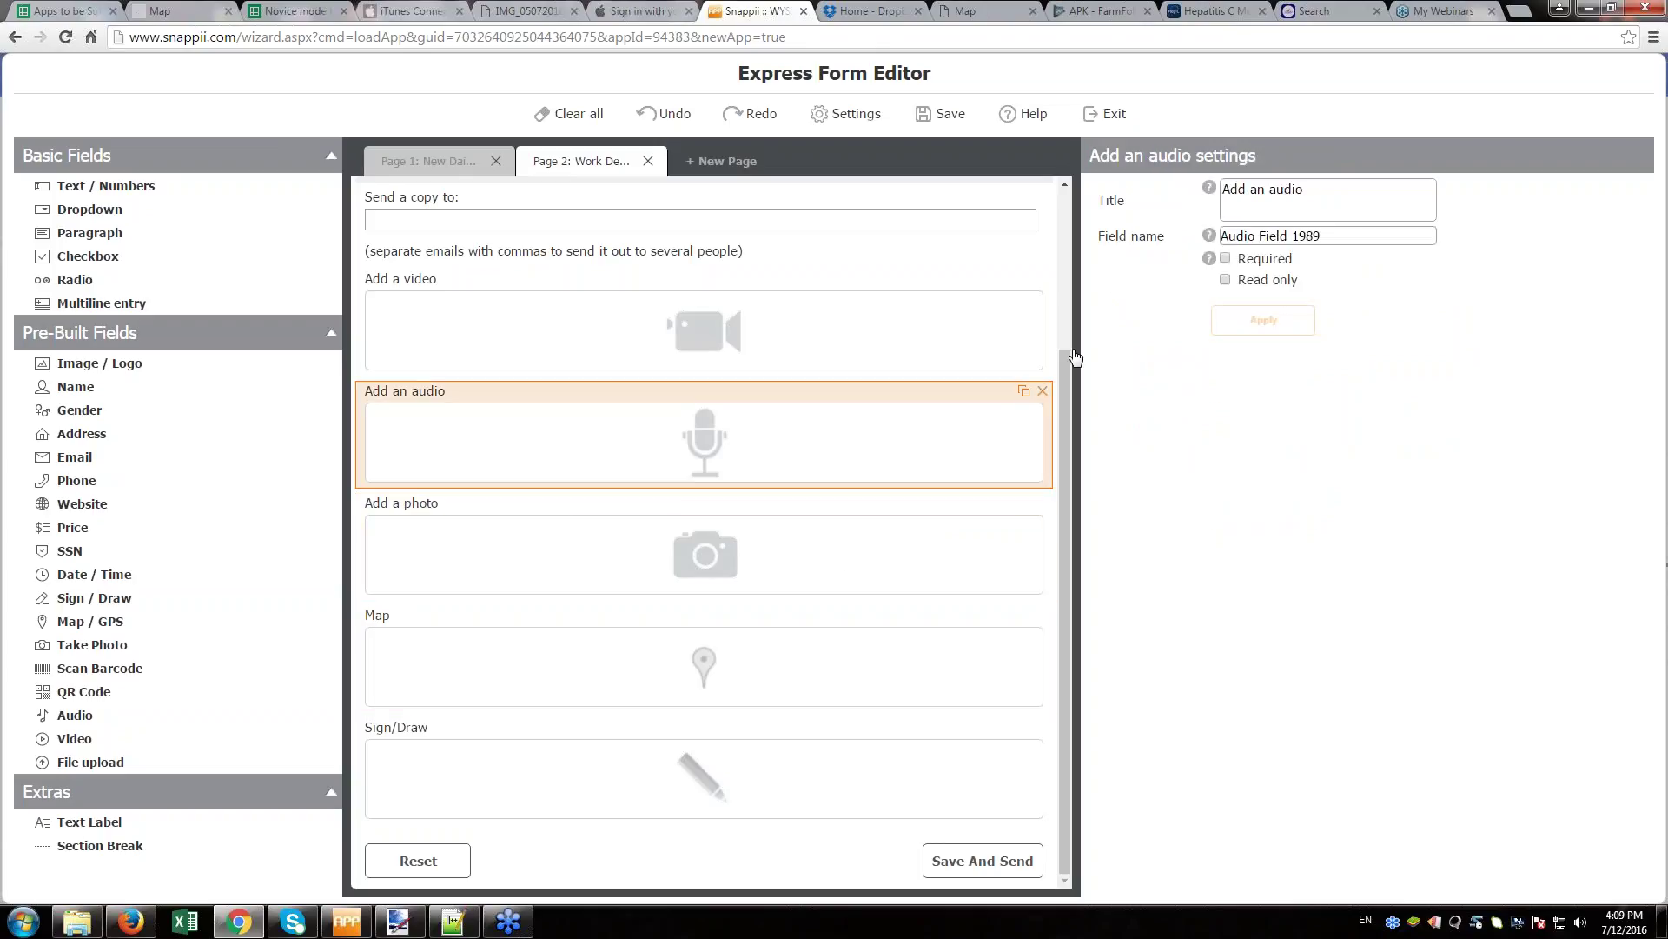
drag(1311, 193, 1252, 193)
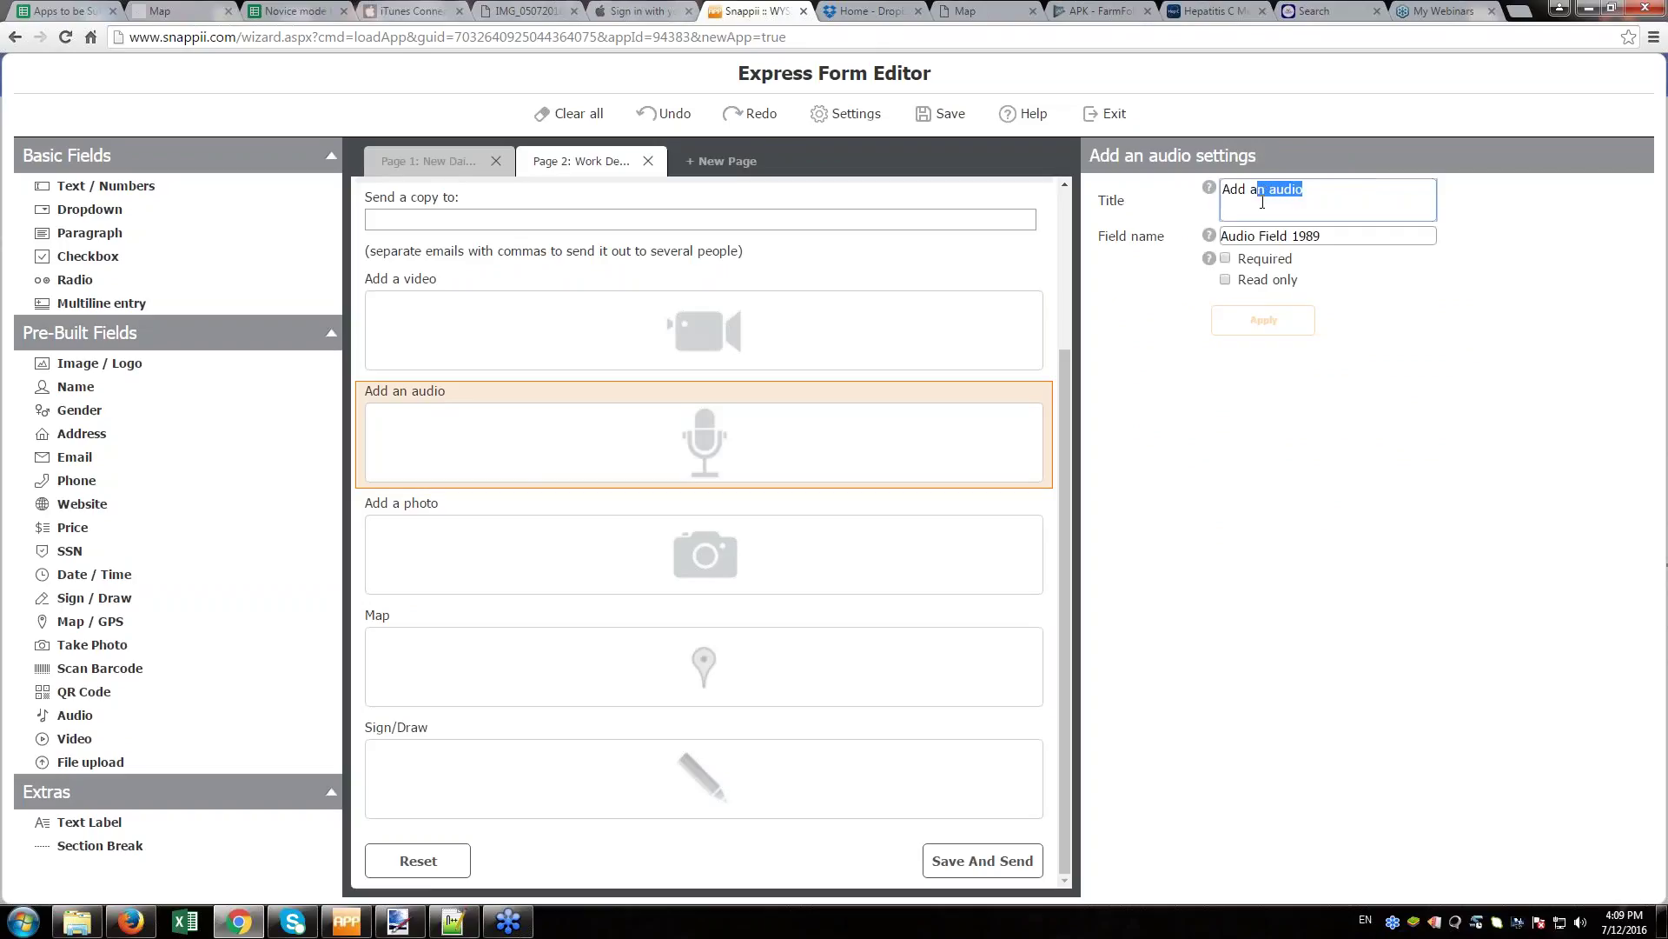
click(1247, 190)
key(shift+Home)
text(Captur)
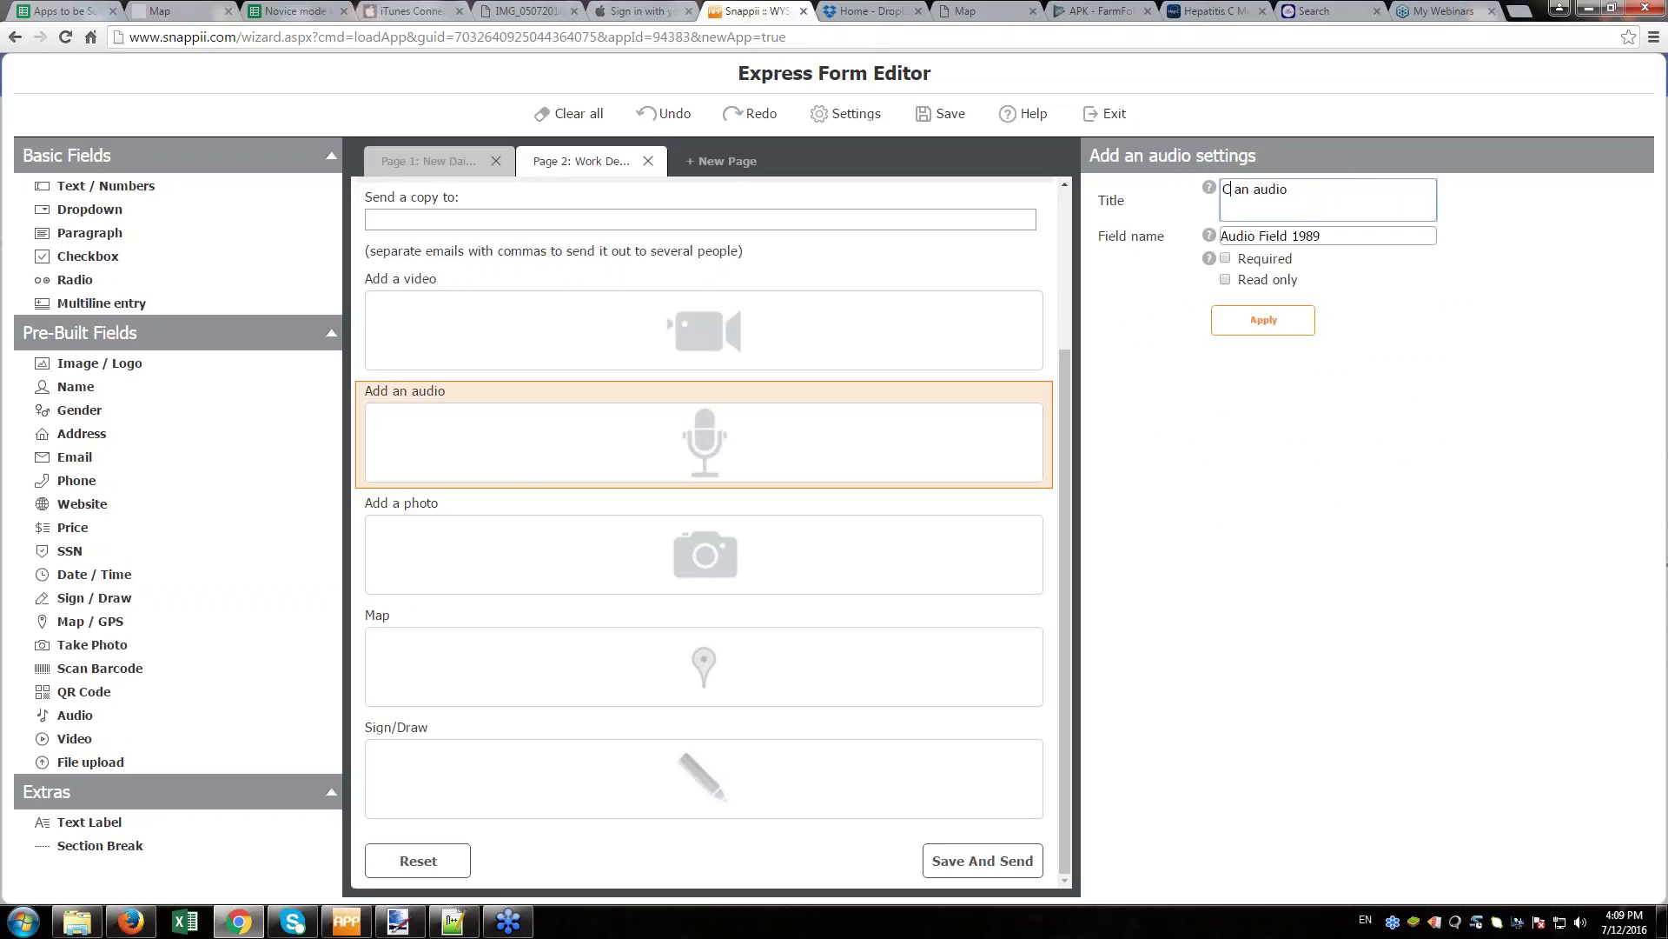
text(e)
key(BackSpace)
key(BackSpace)
key(BackSpace)
click(1277, 318)
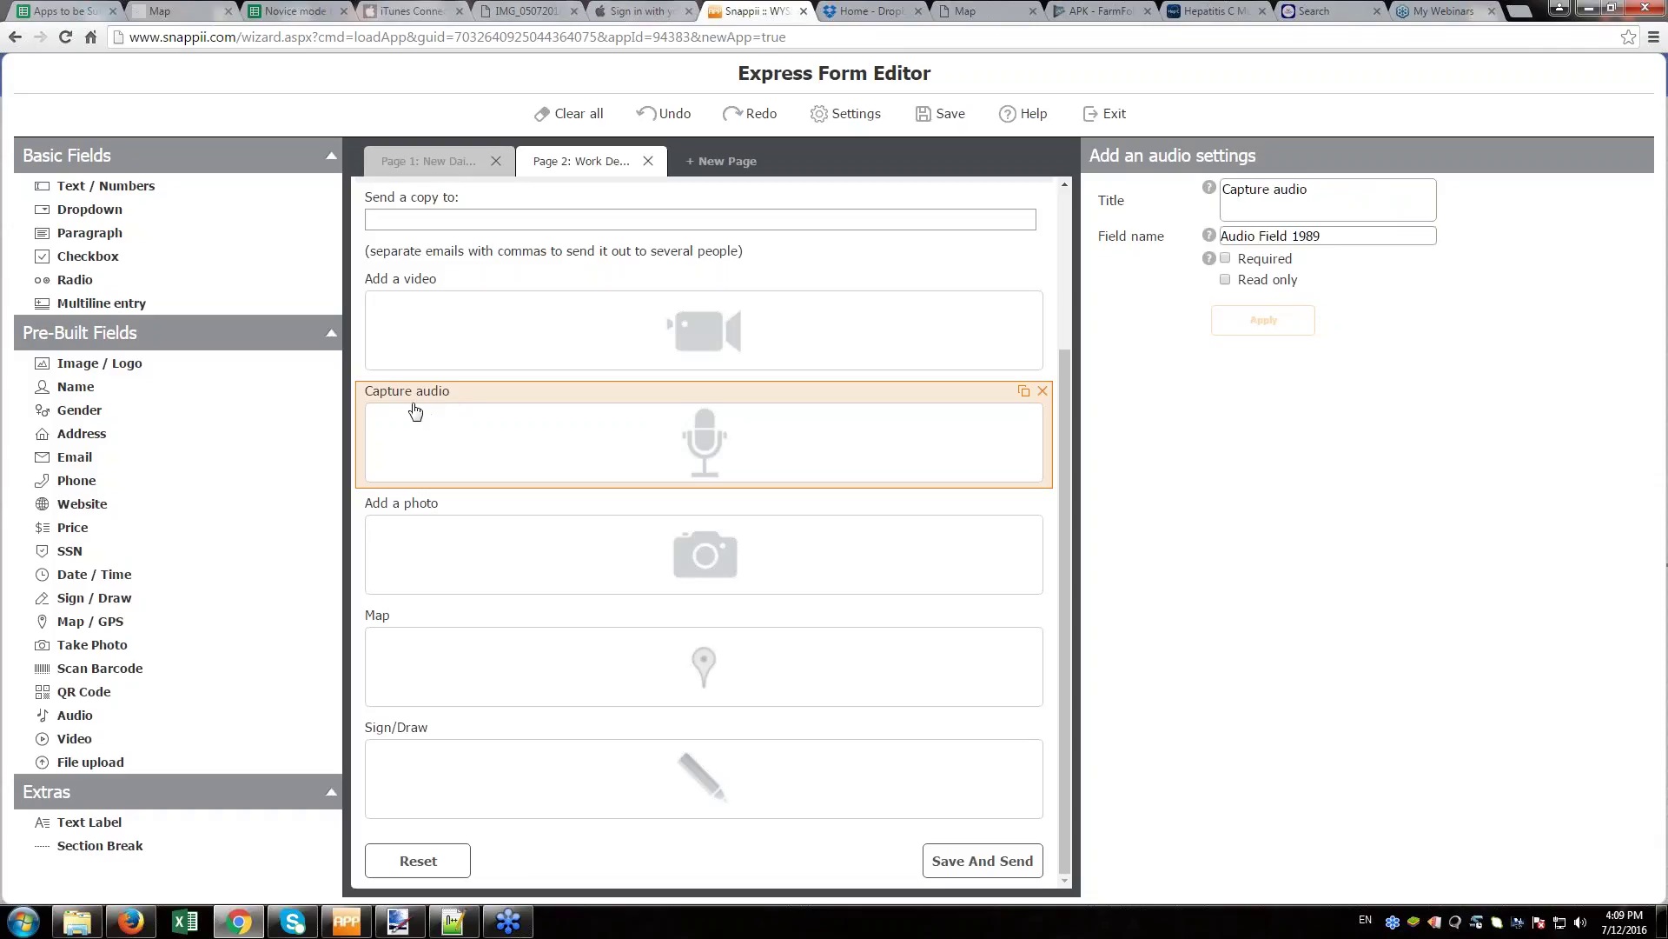
- Move the Capture audio field above Sign/Draw in Work Details
scroll(530, 478, up, 1)
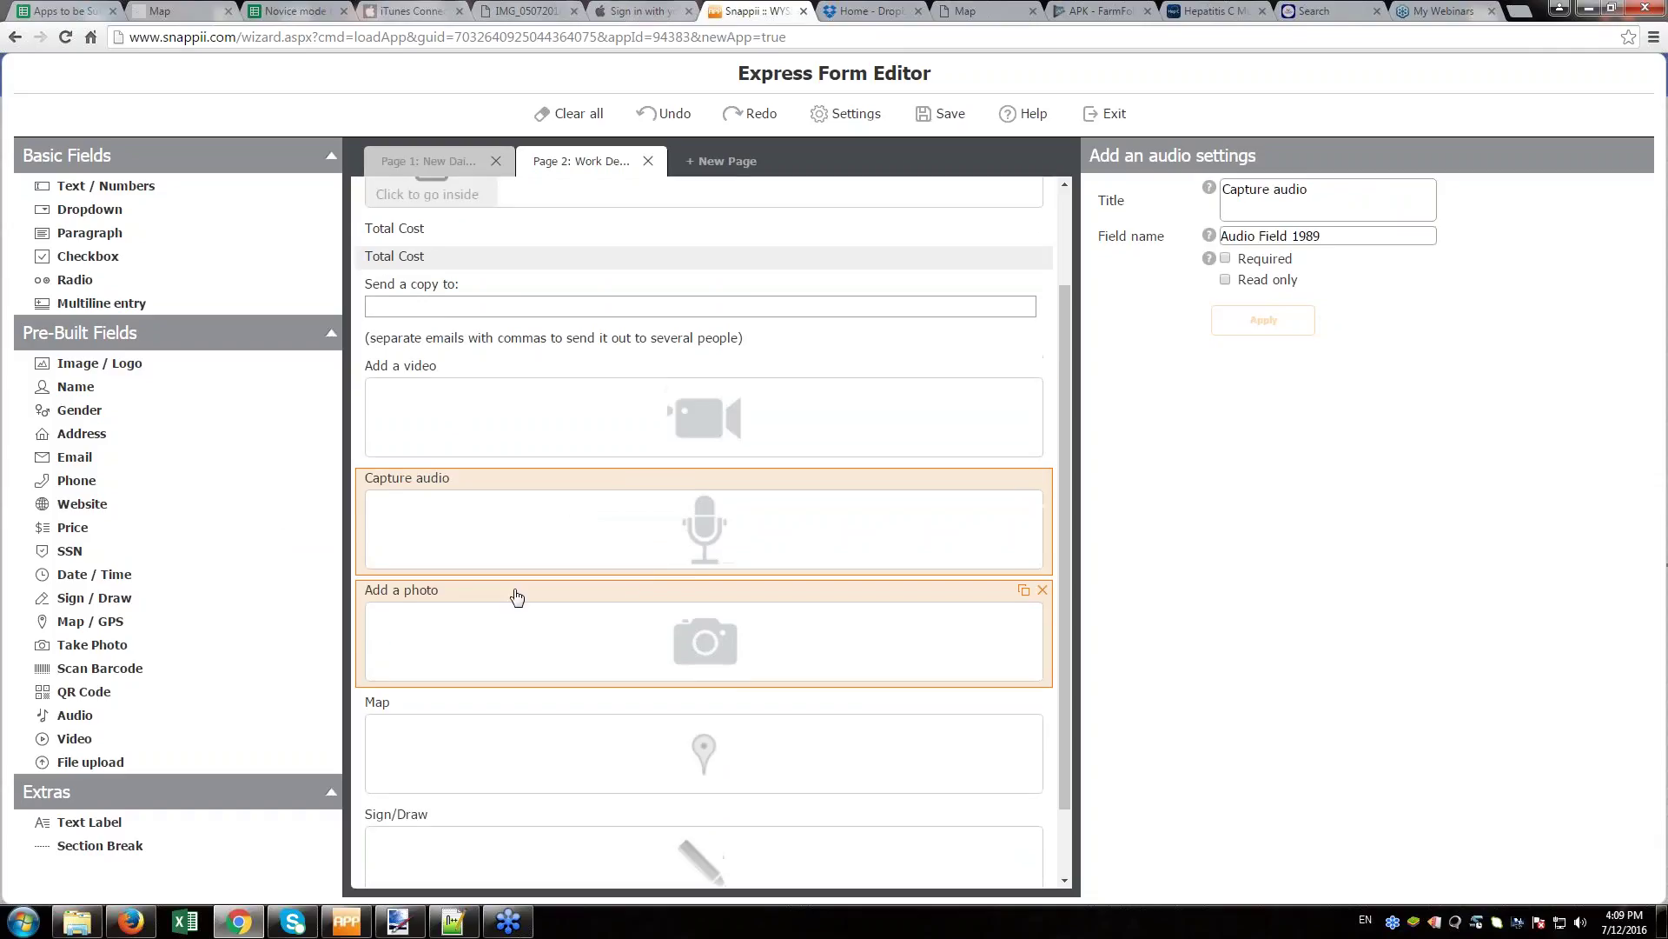
scroll(504, 629, down, 1)
mouse_move(473, 783)
mouse_down()
mouse_move(495, 729)
mouse_move(473, 447)
mouse_move(499, 543)
mouse_up()
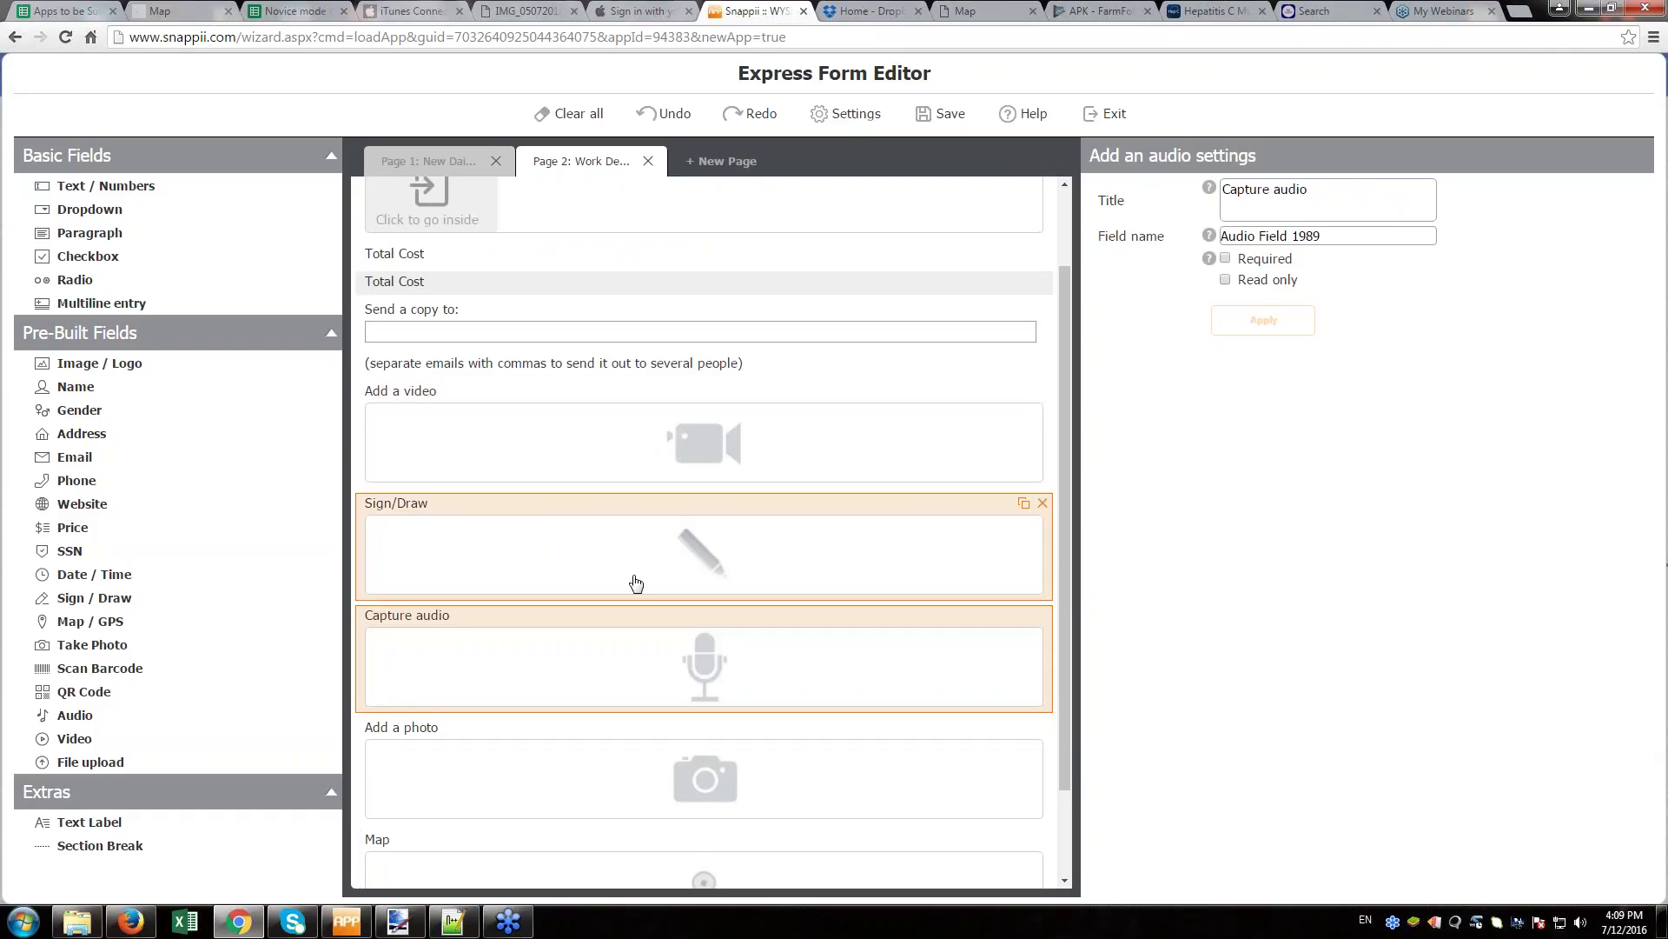
drag(481, 670, 506, 491)
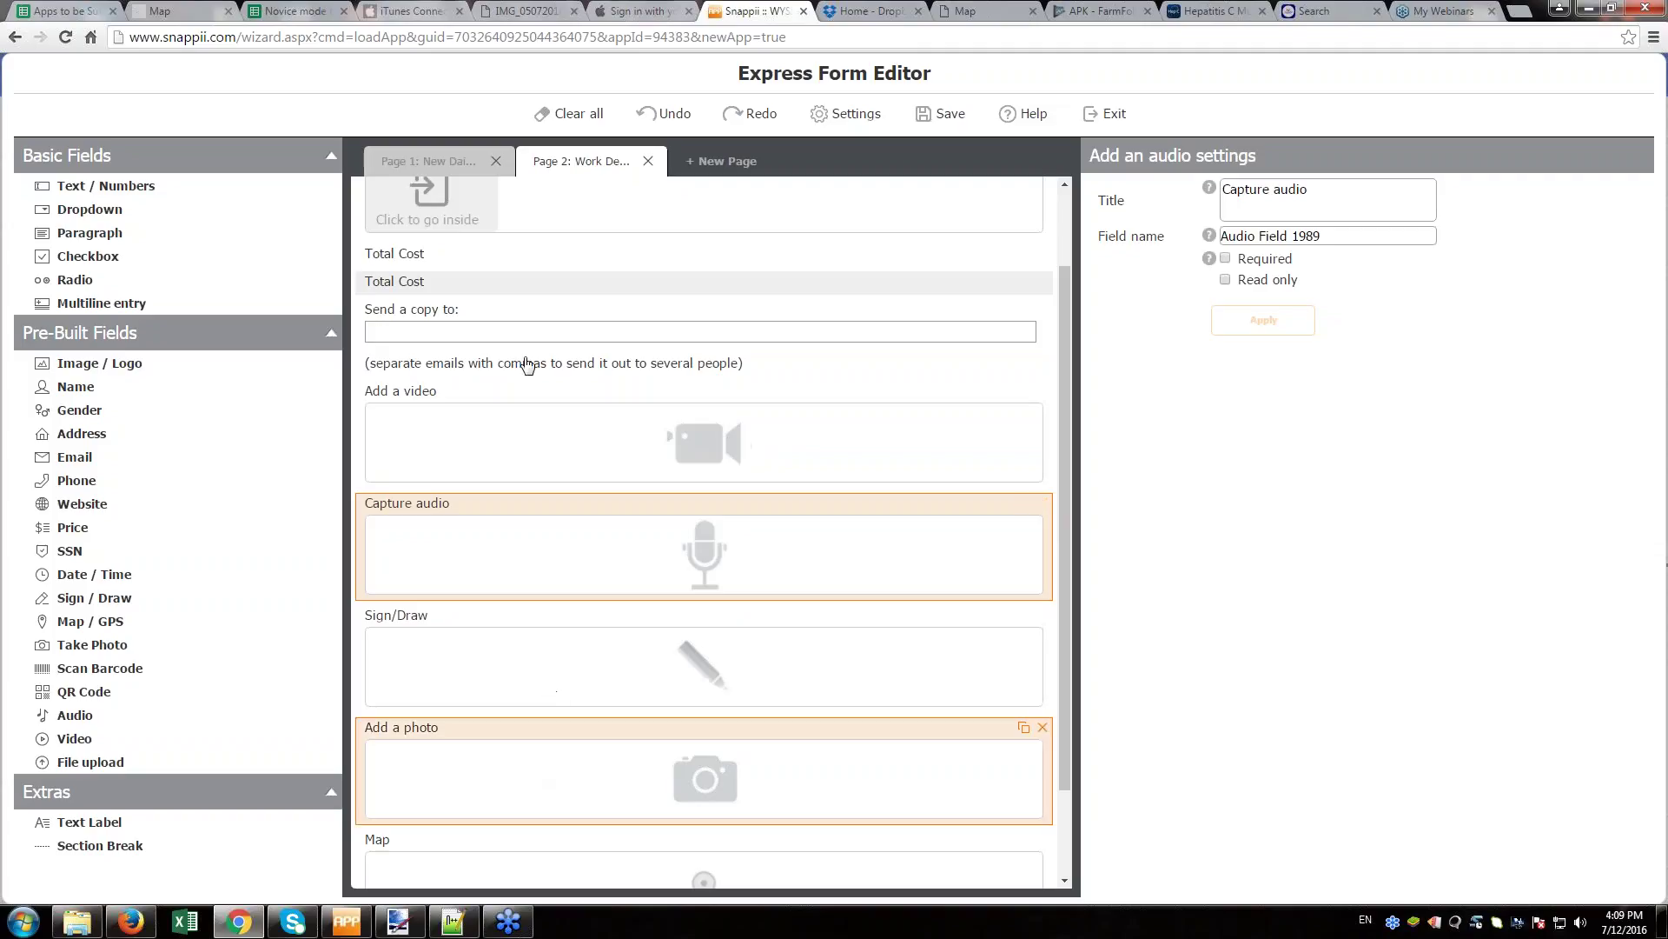
- Move the 'Send a copy to' field and its separator note below Map, and add a blank Page 3
drag(522, 342, 521, 846)
drag(567, 208, 571, 784)
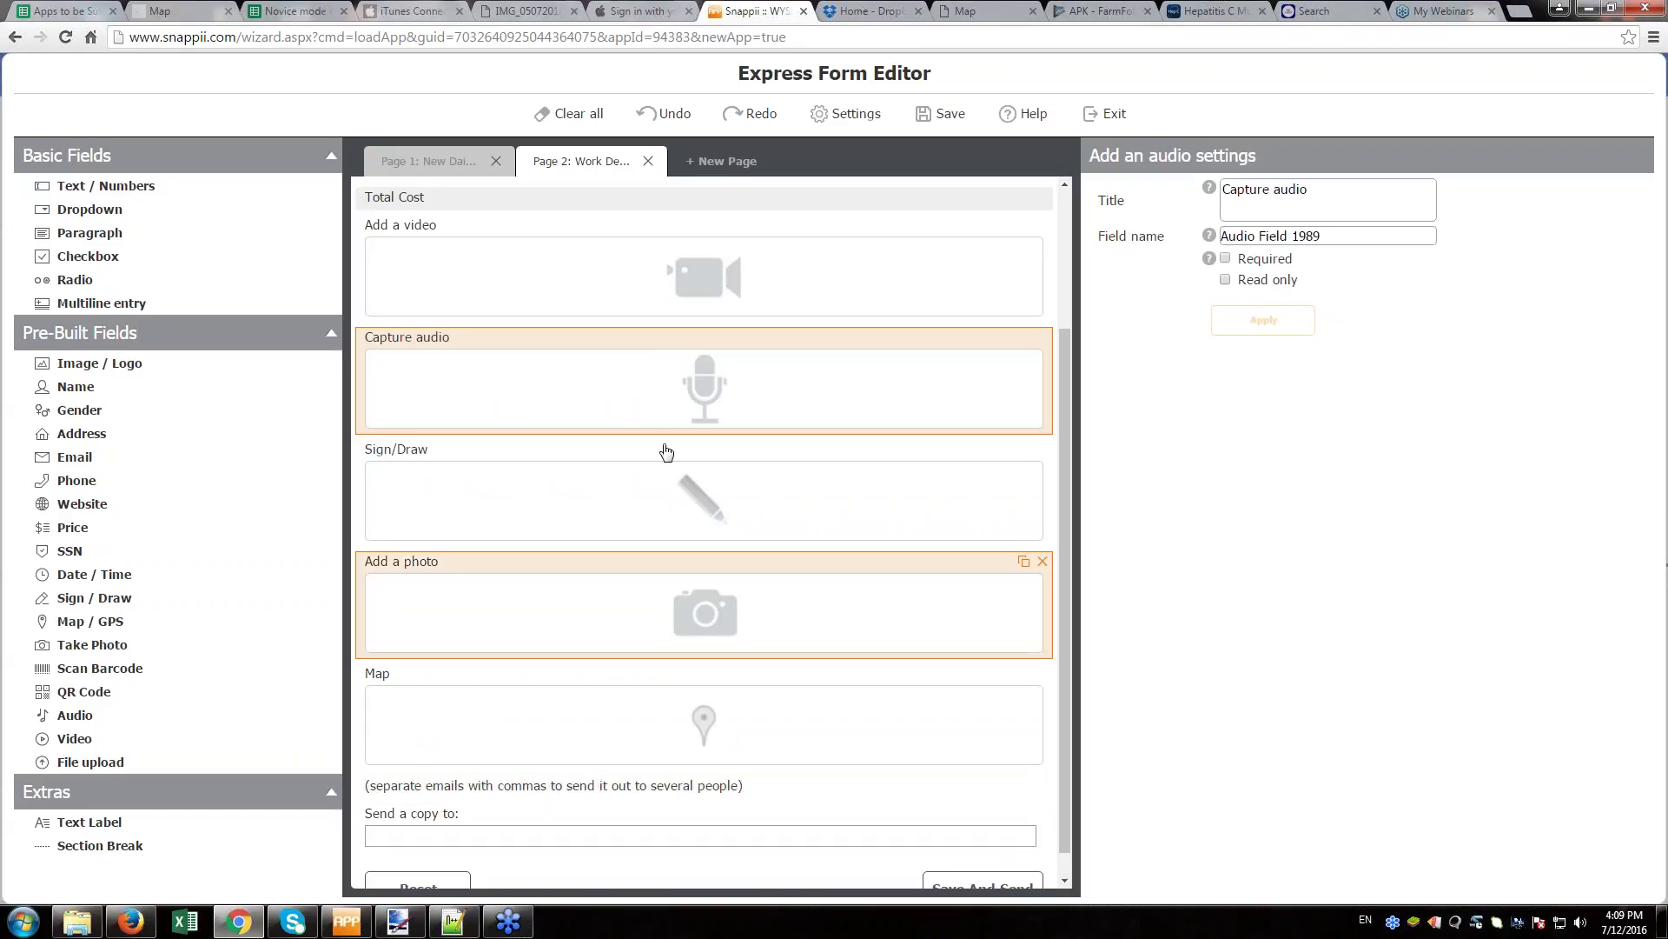
click(721, 161)
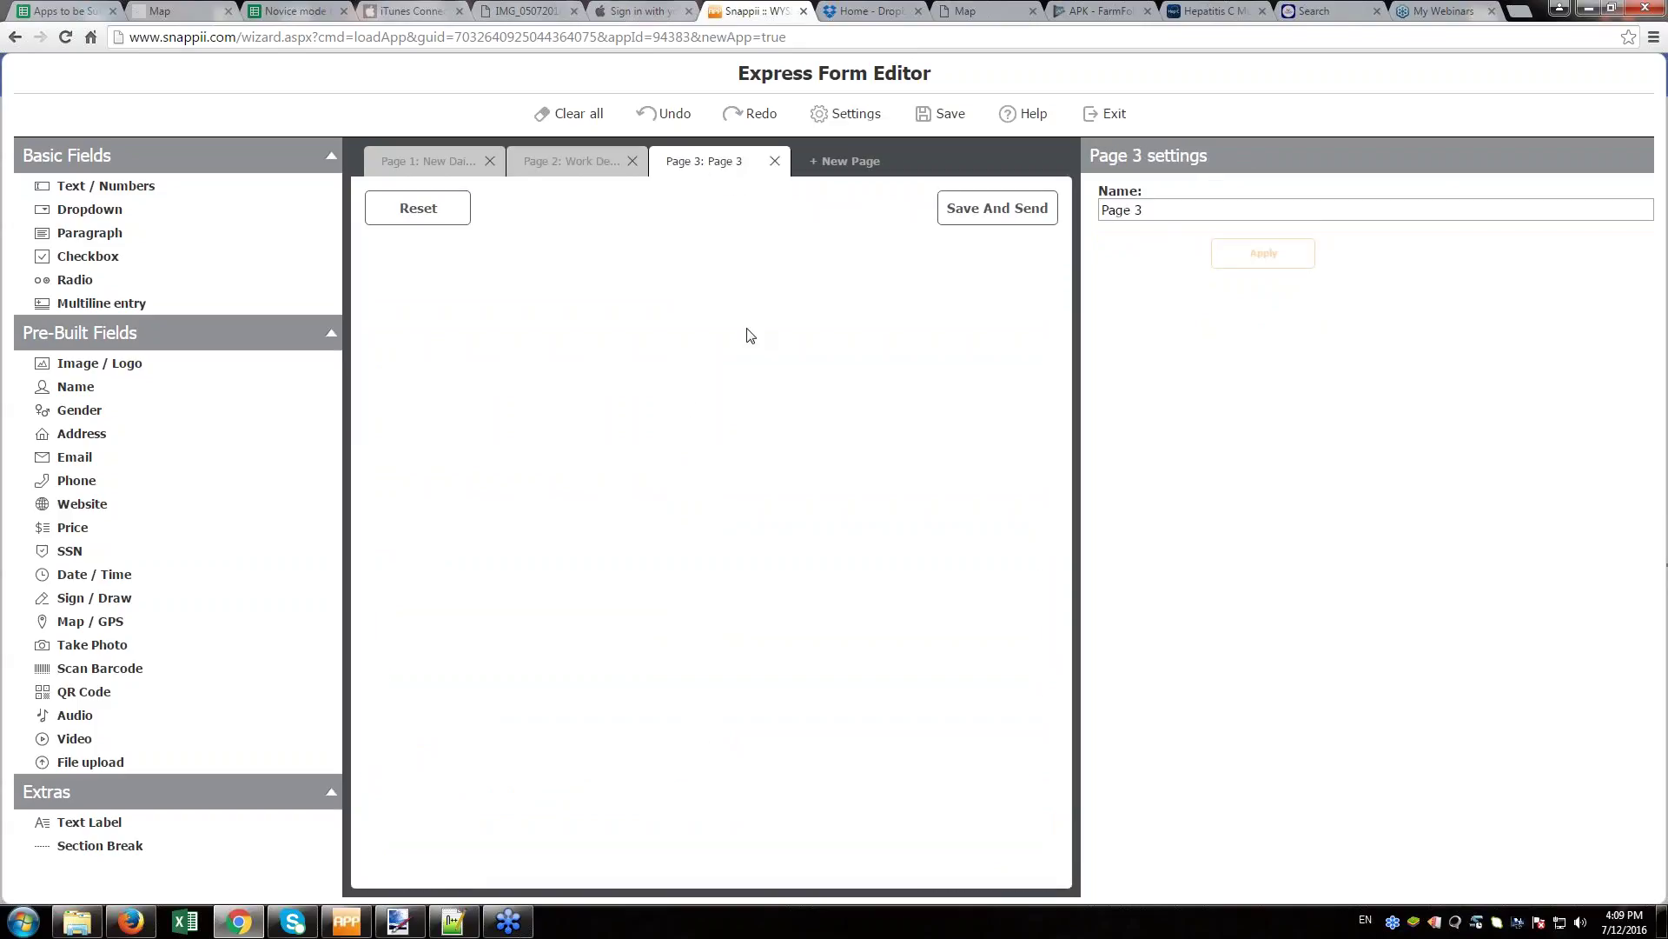
click(93, 190)
click(109, 217)
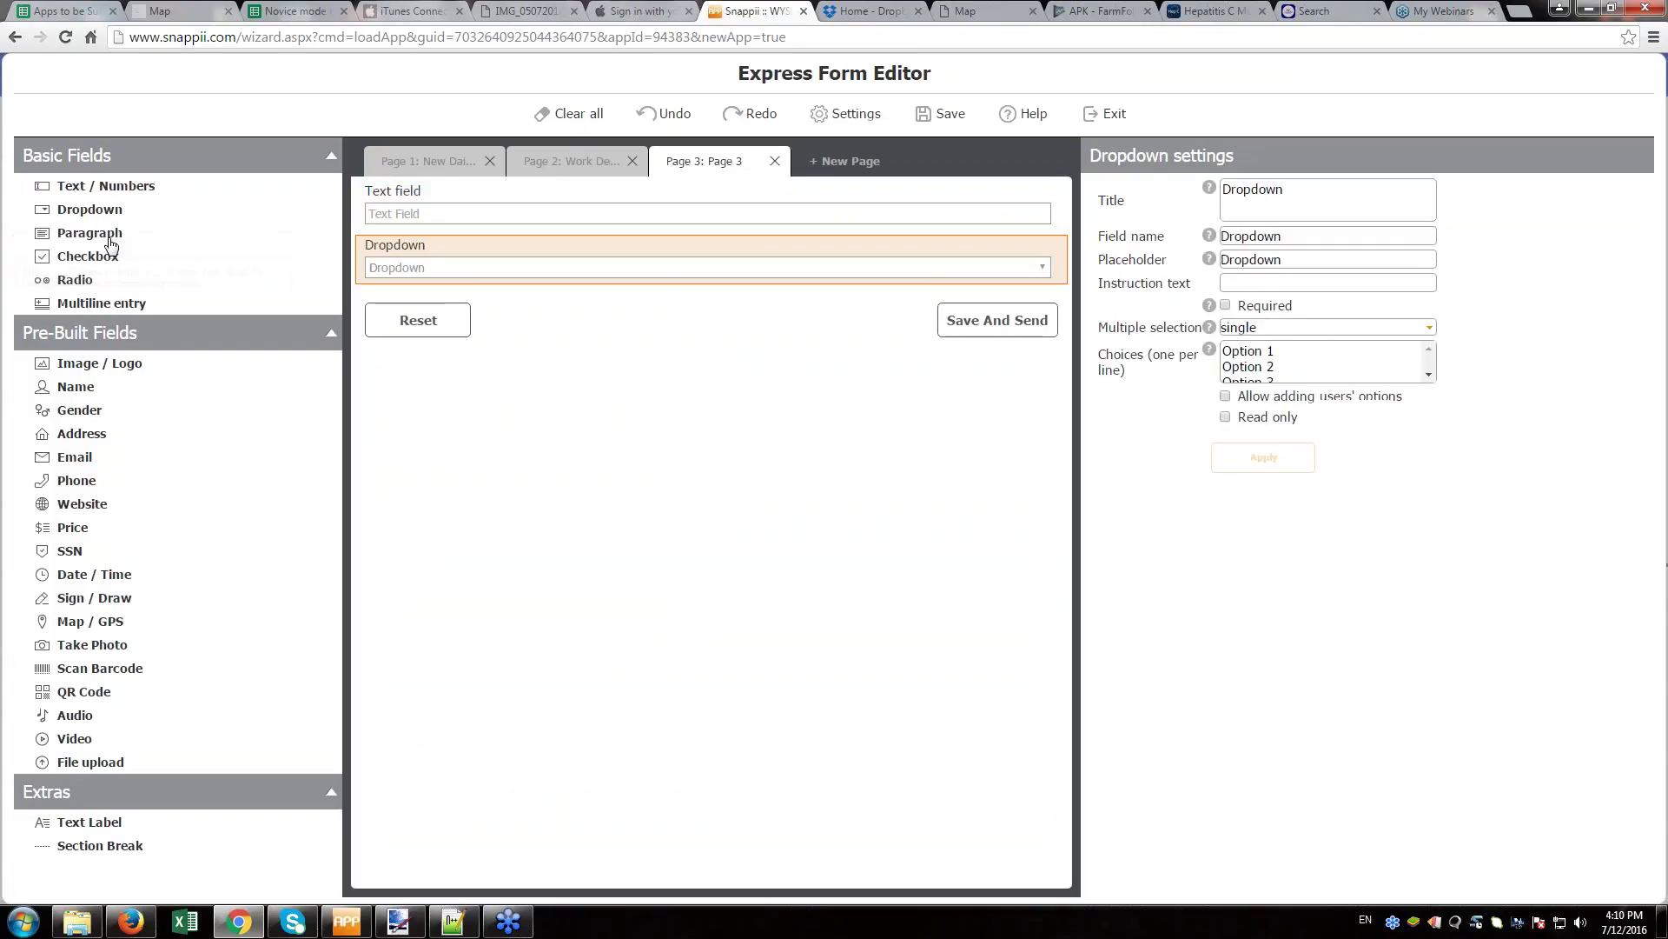
click(96, 233)
click(103, 257)
click(99, 304)
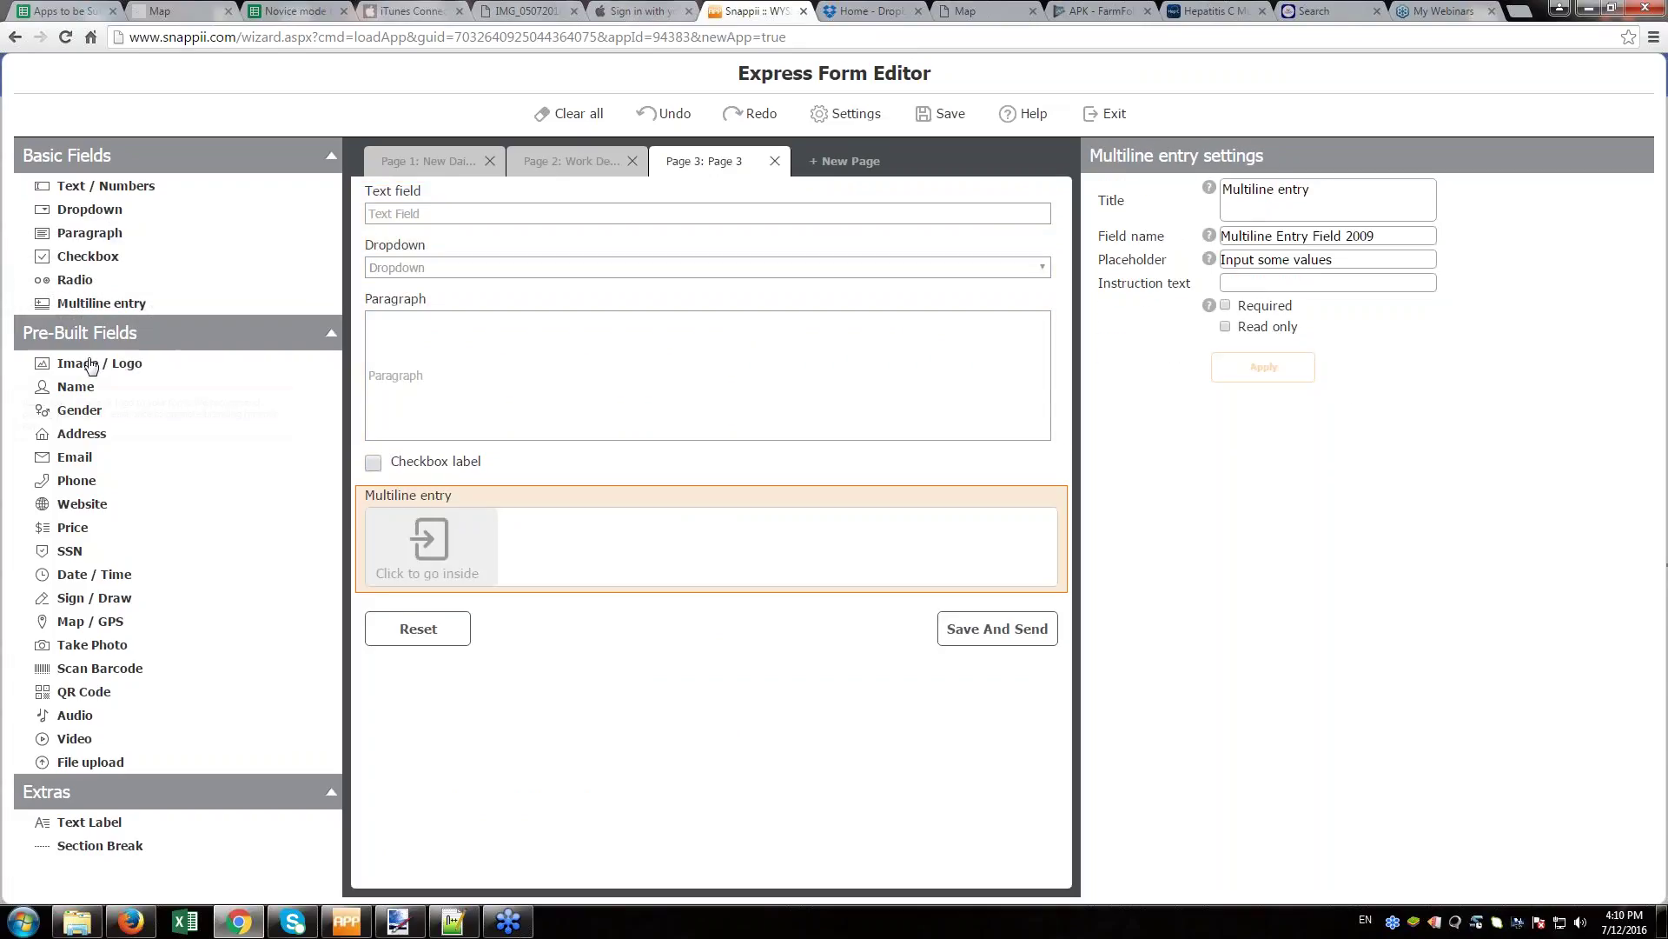
click(91, 363)
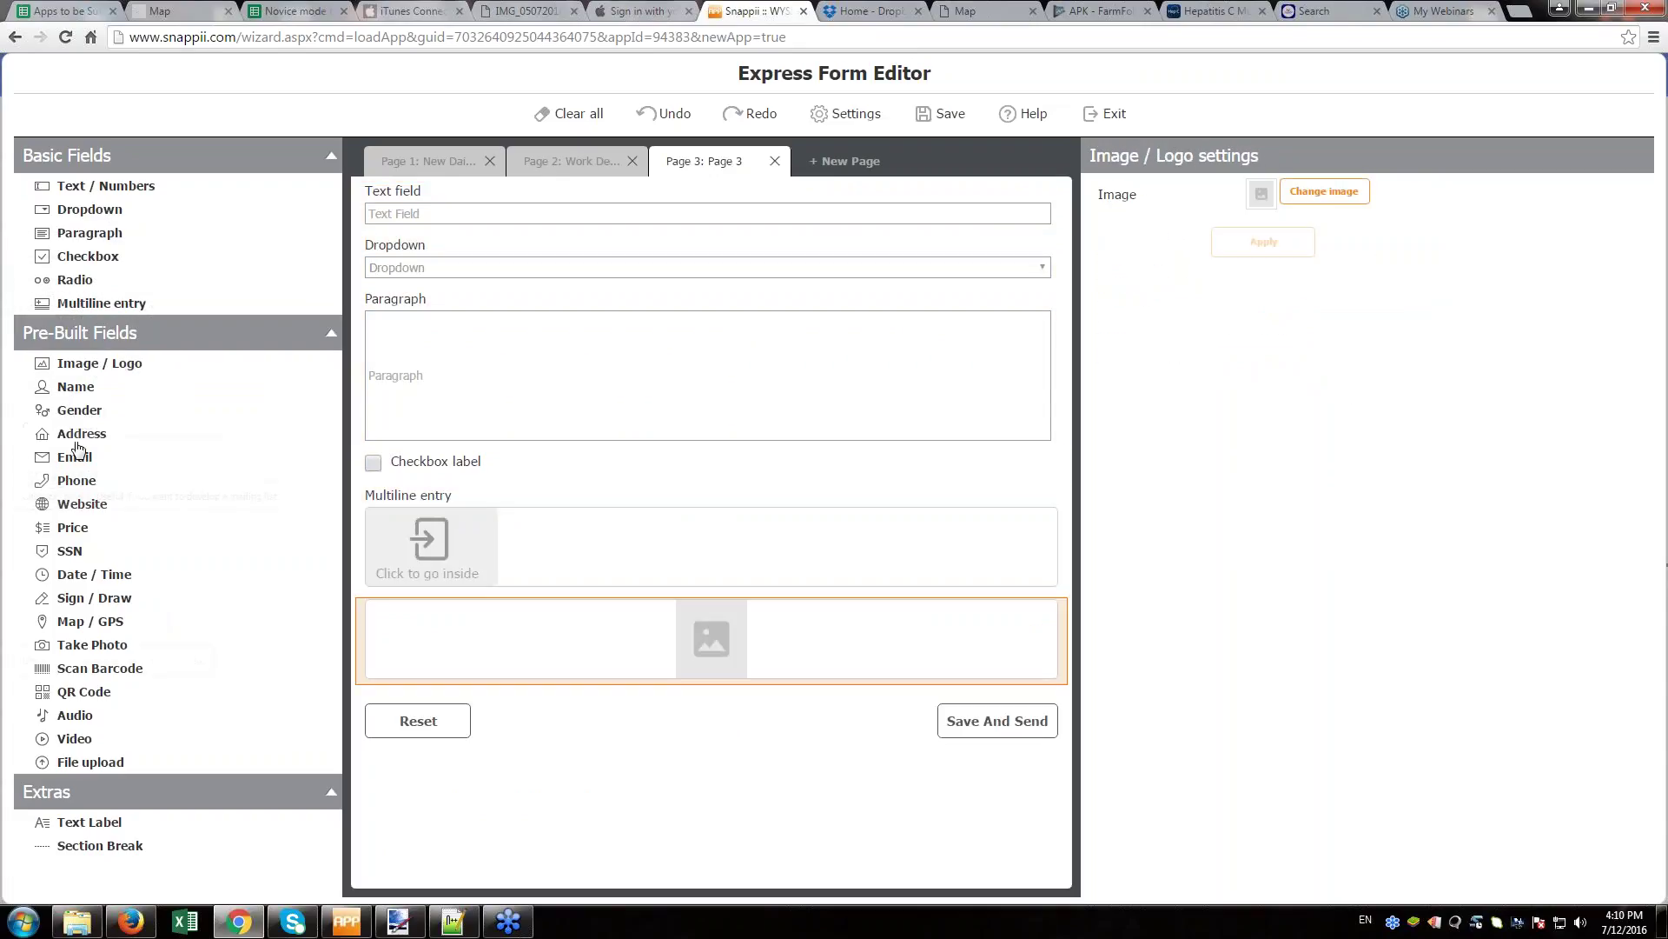
click(73, 414)
drag(538, 643, 575, 756)
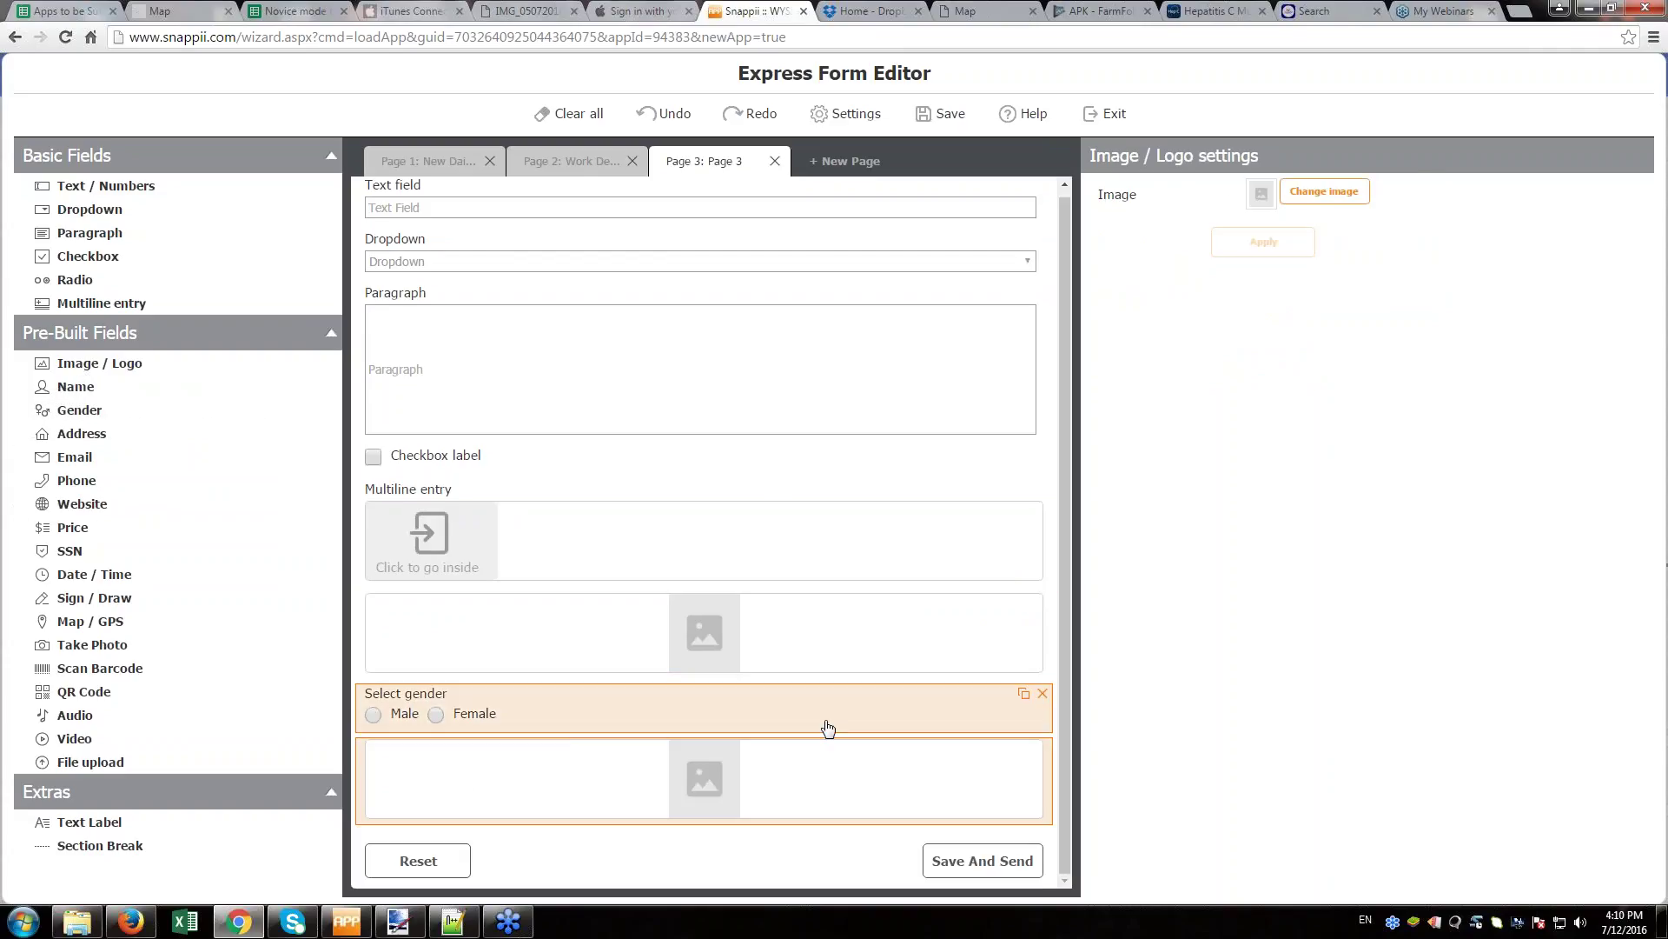
click(775, 161)
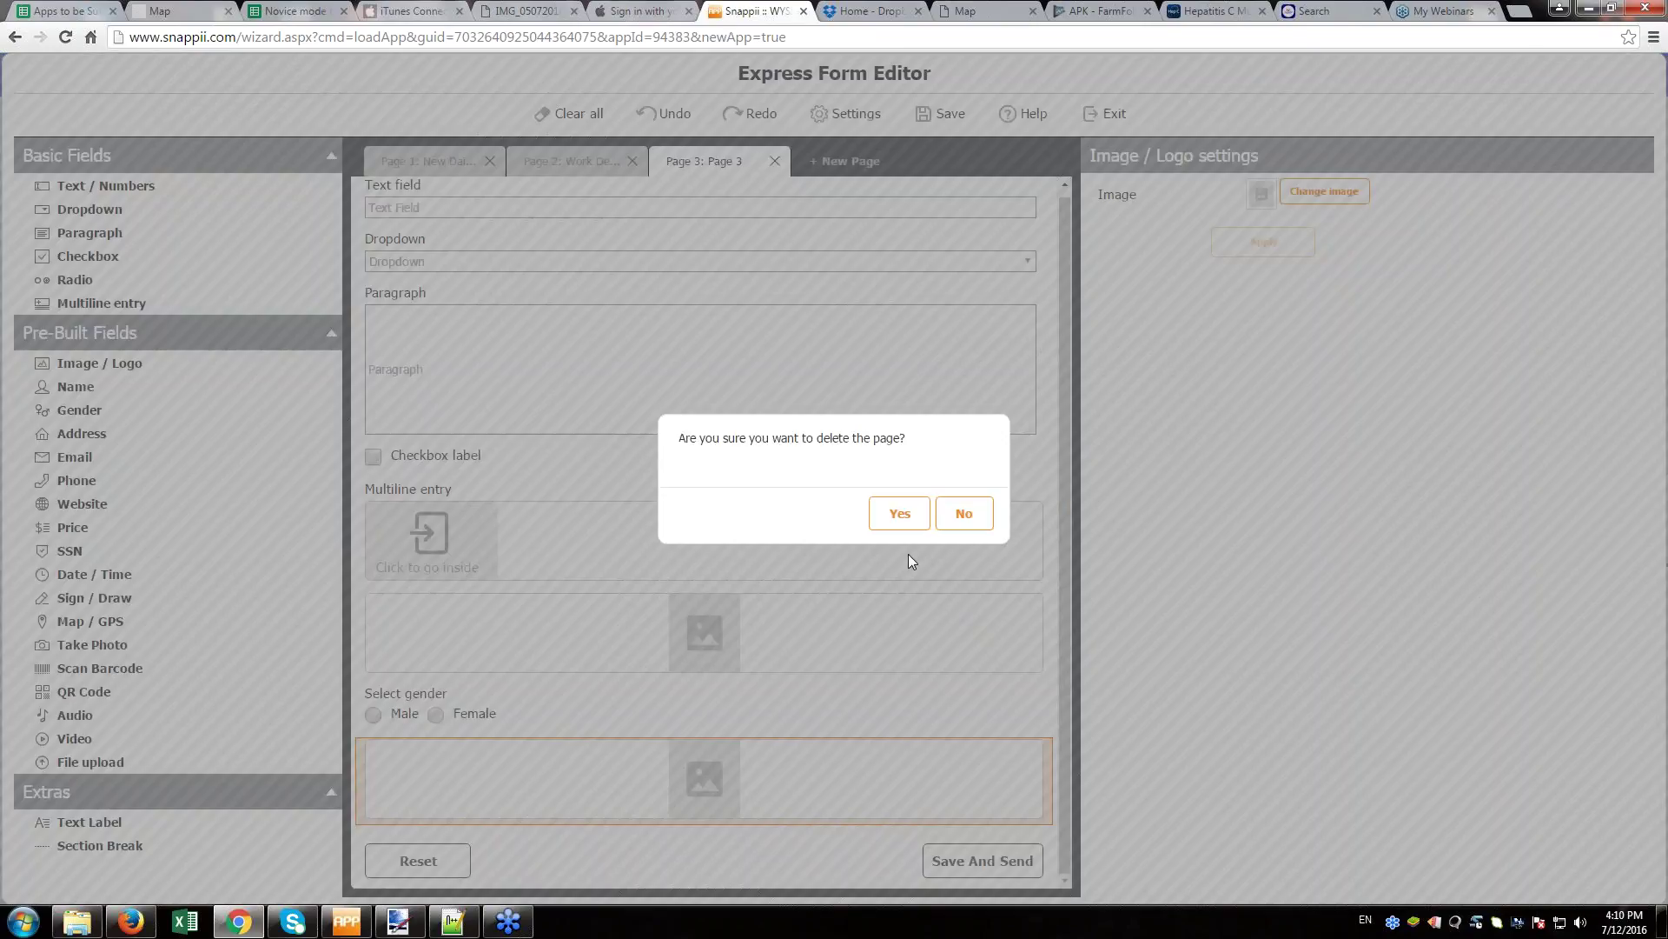
click(895, 511)
click(570, 178)
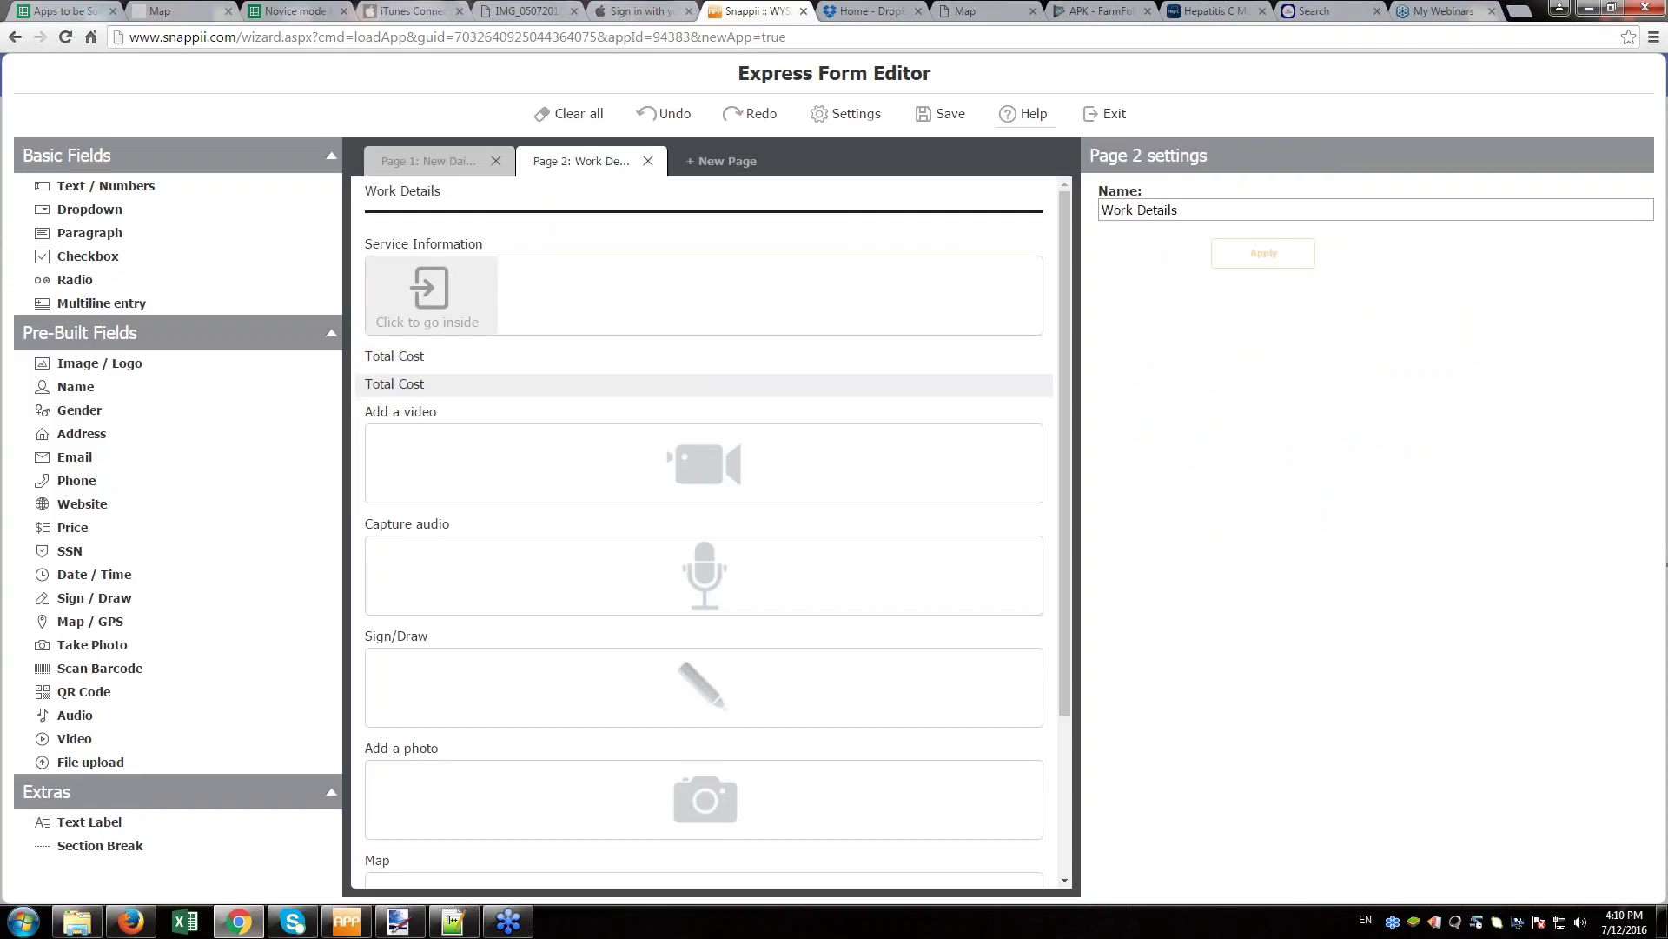
click(1112, 113)
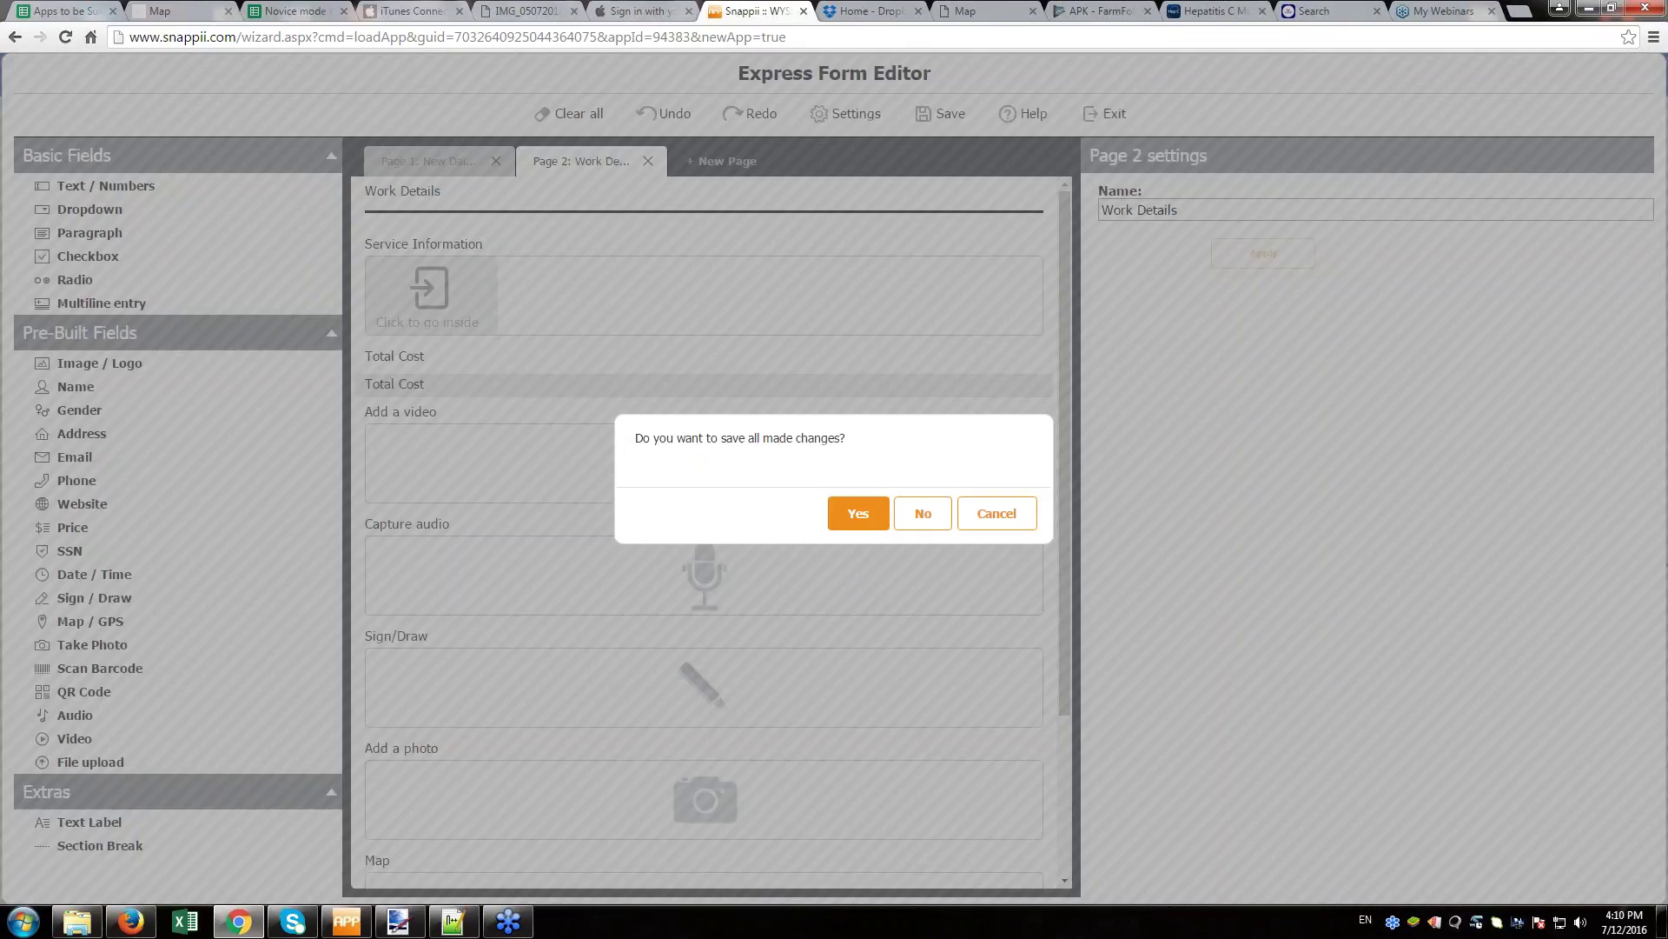
- Save all form changes, then launch Reflector 2 for device mirroring
key(Return)
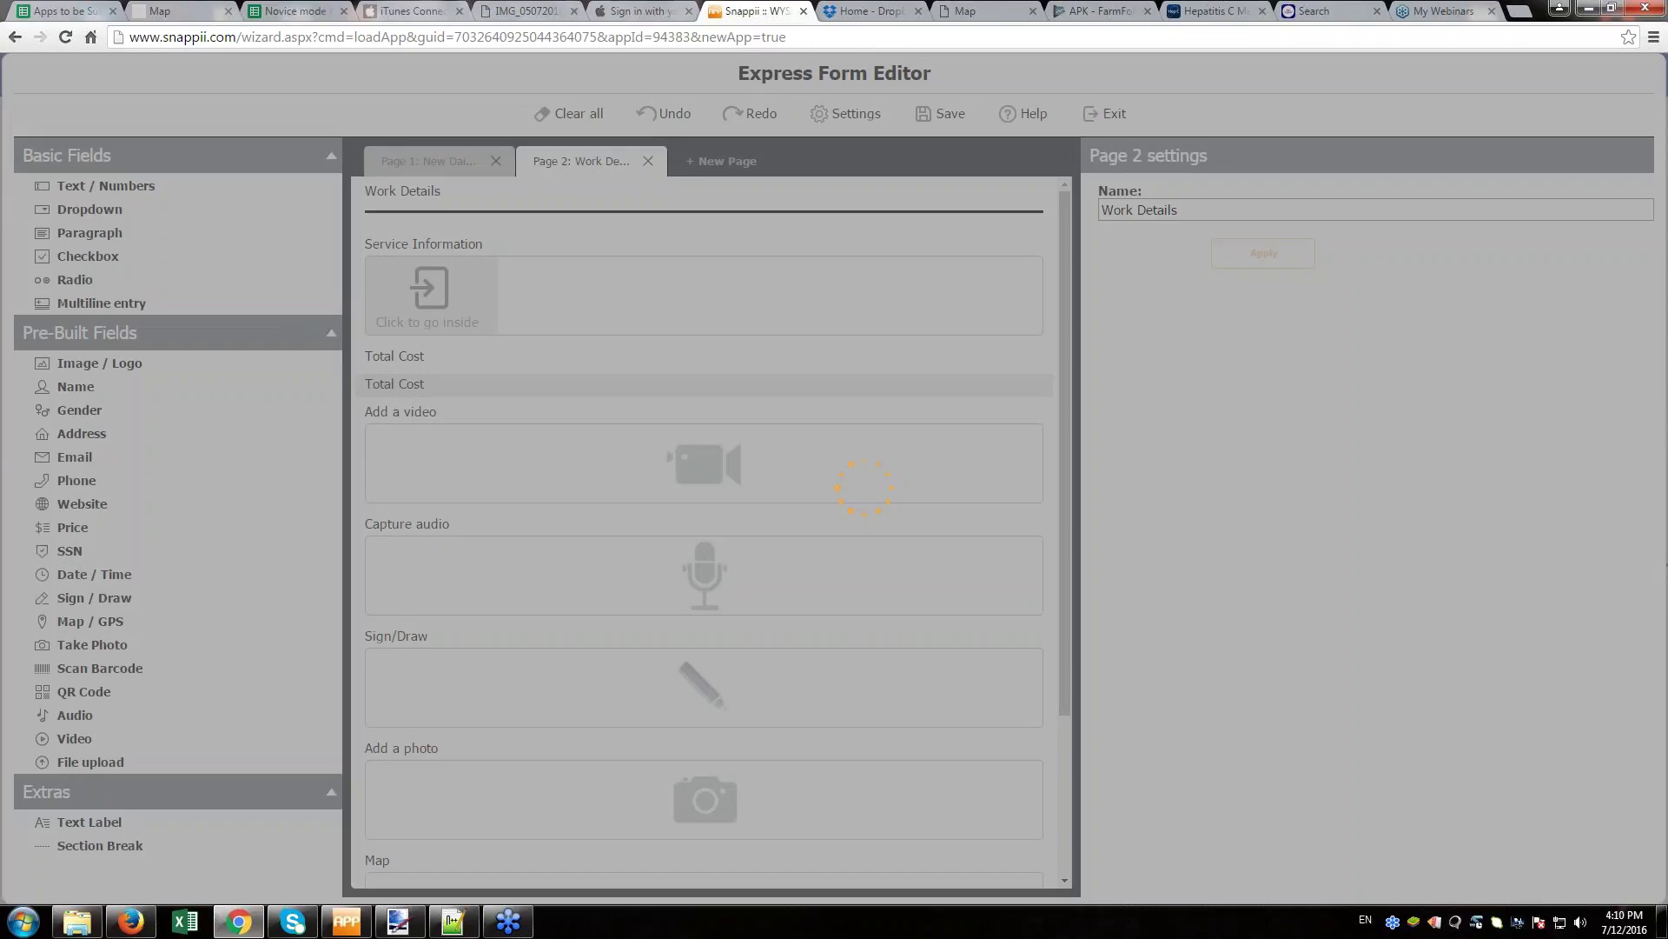
click(18, 918)
click(54, 616)
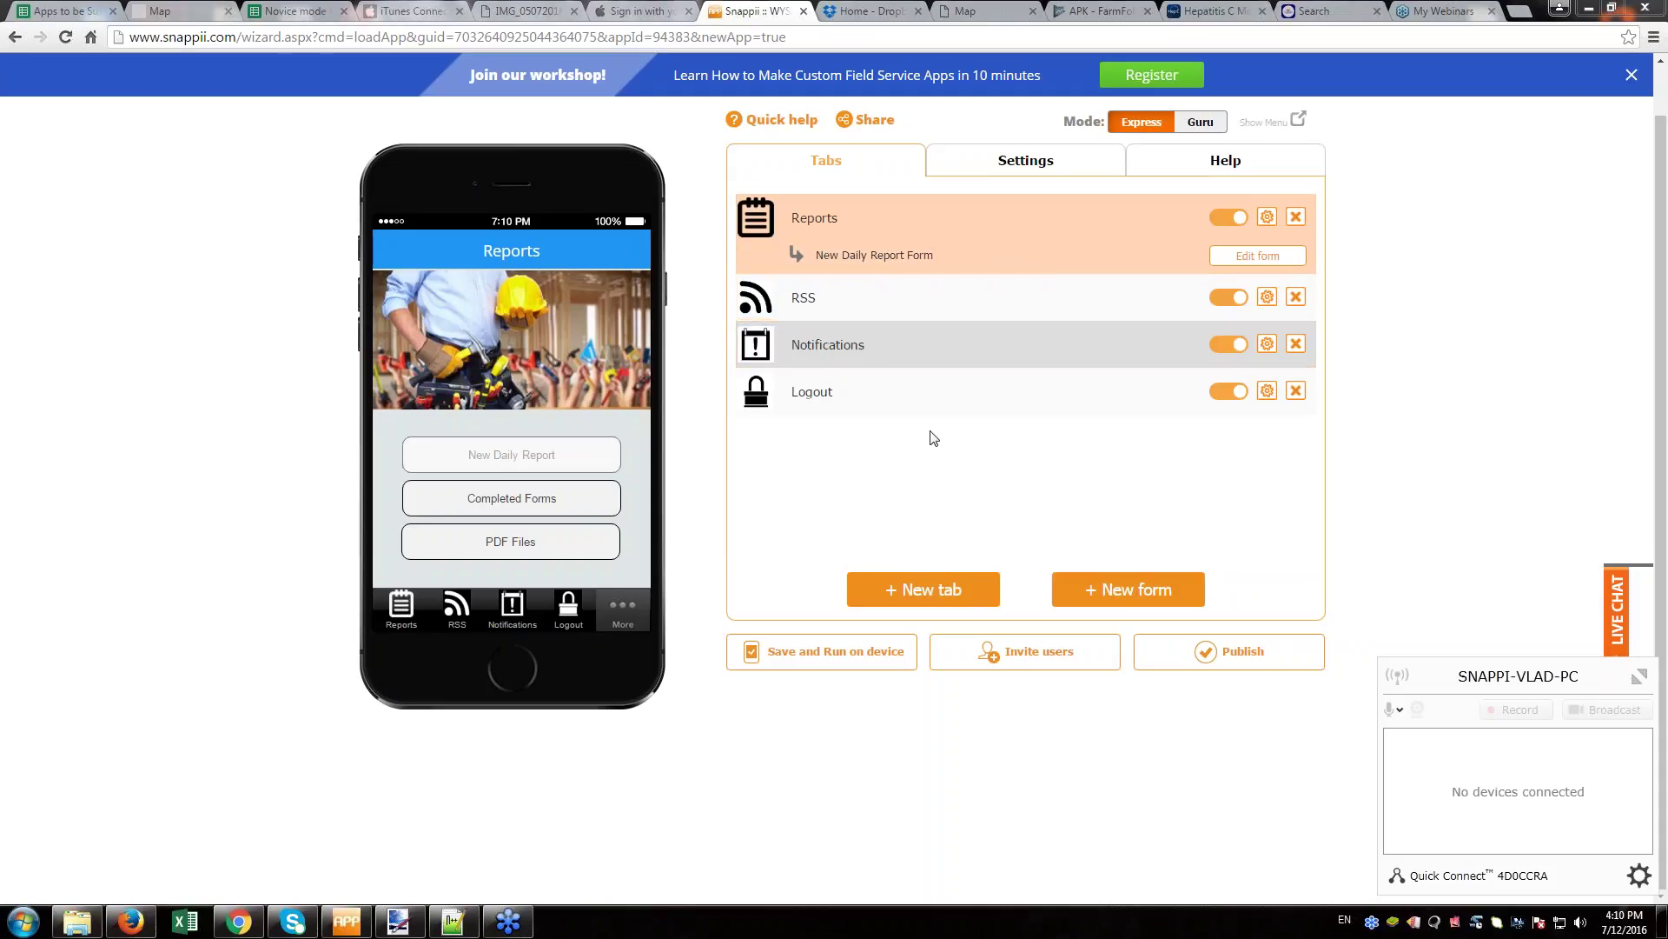
- Add the Invoice Tab template from the Field Service category as a new app tab
click(952, 601)
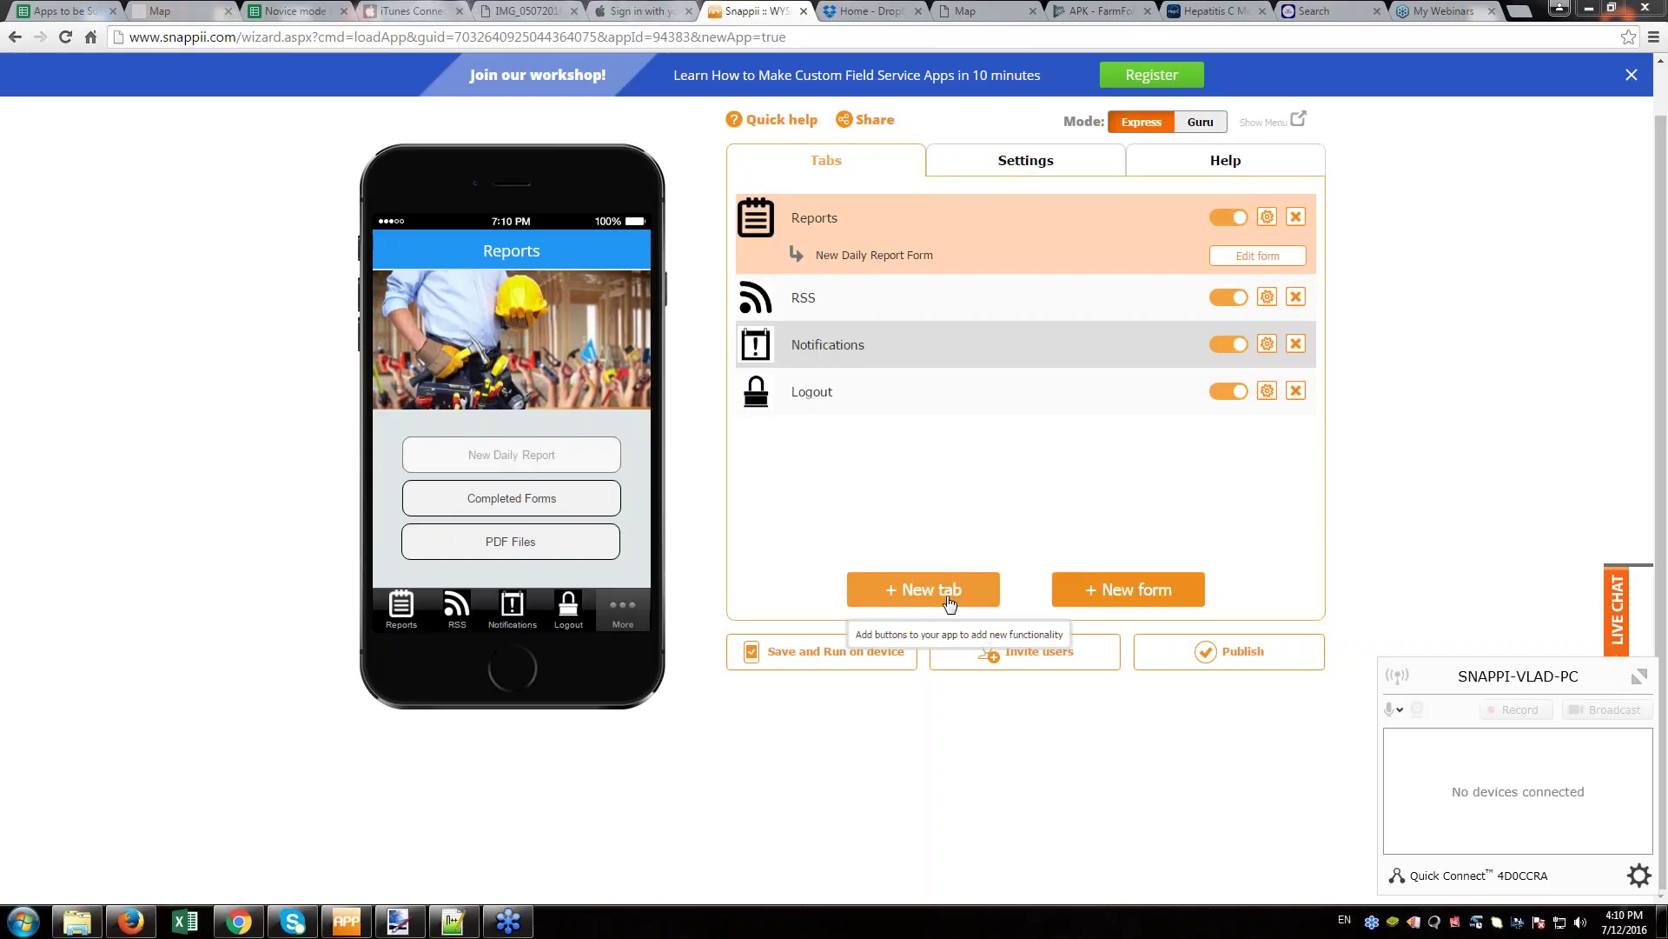
click(950, 602)
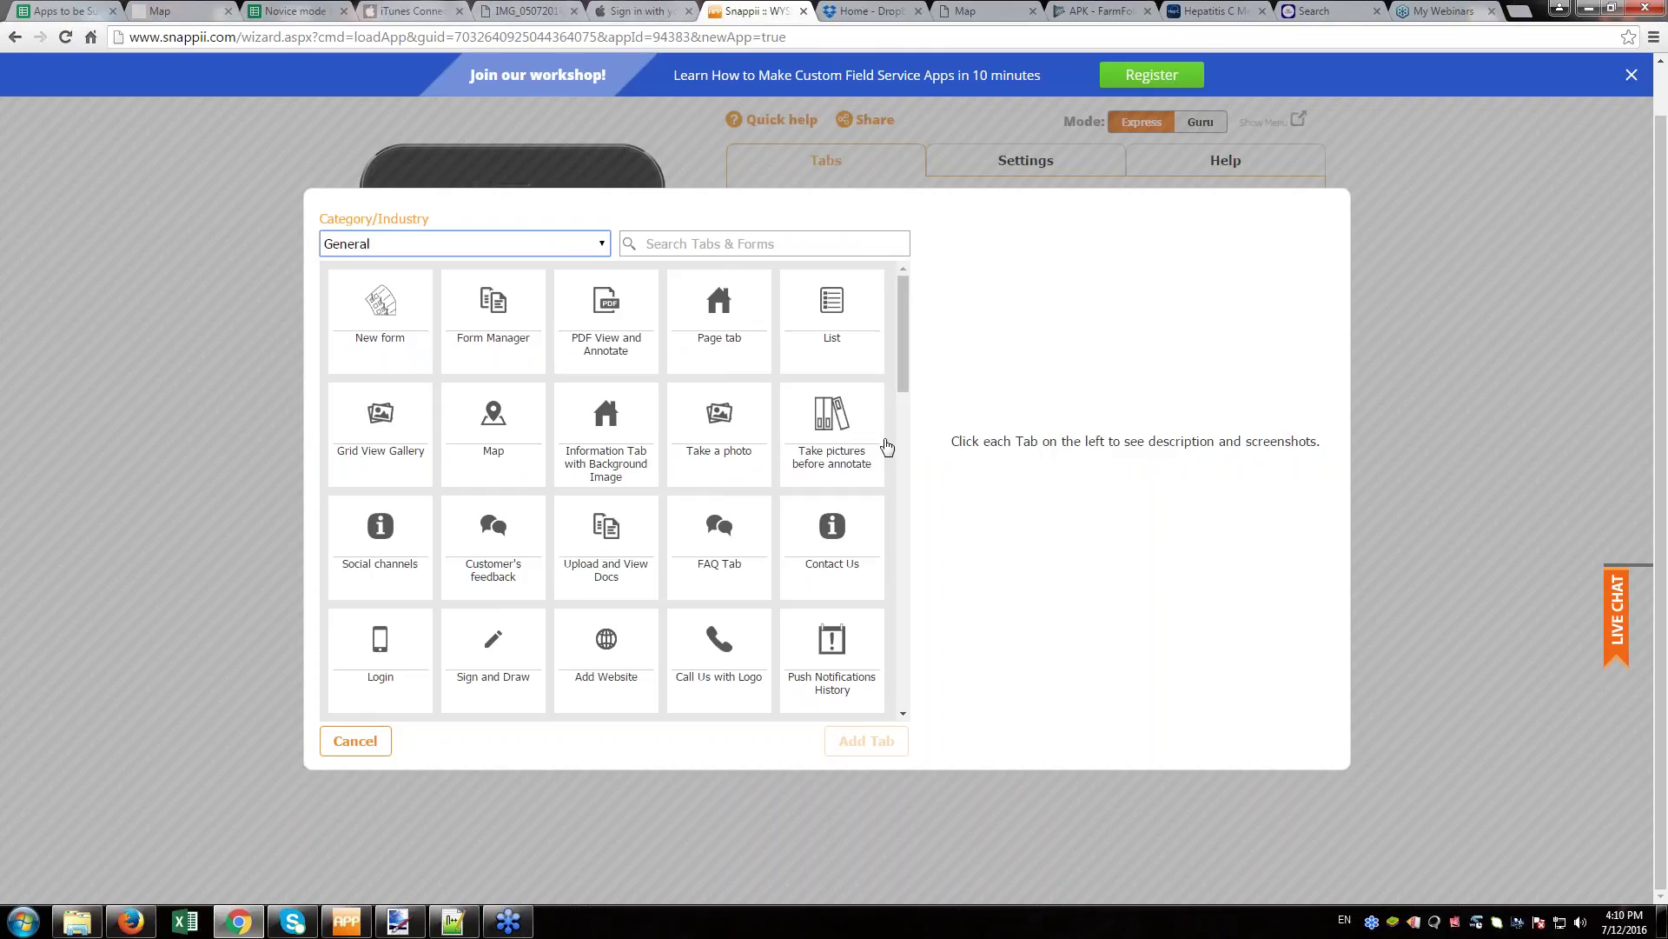
drag(900, 332, 964, 339)
click(602, 244)
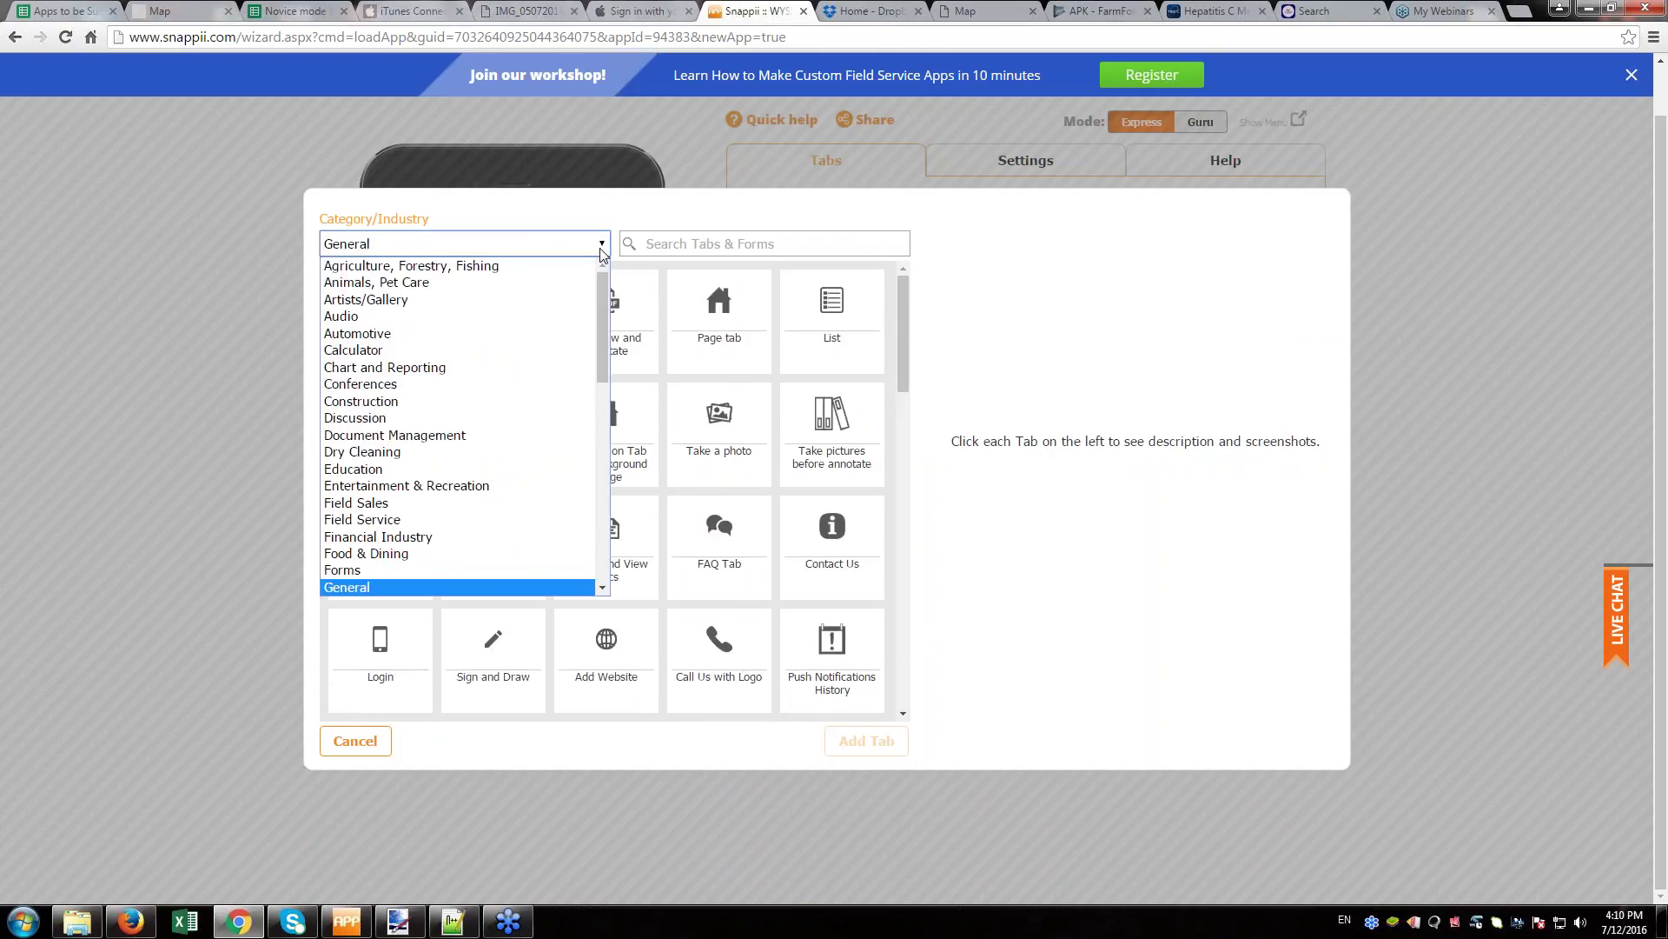
click(390, 520)
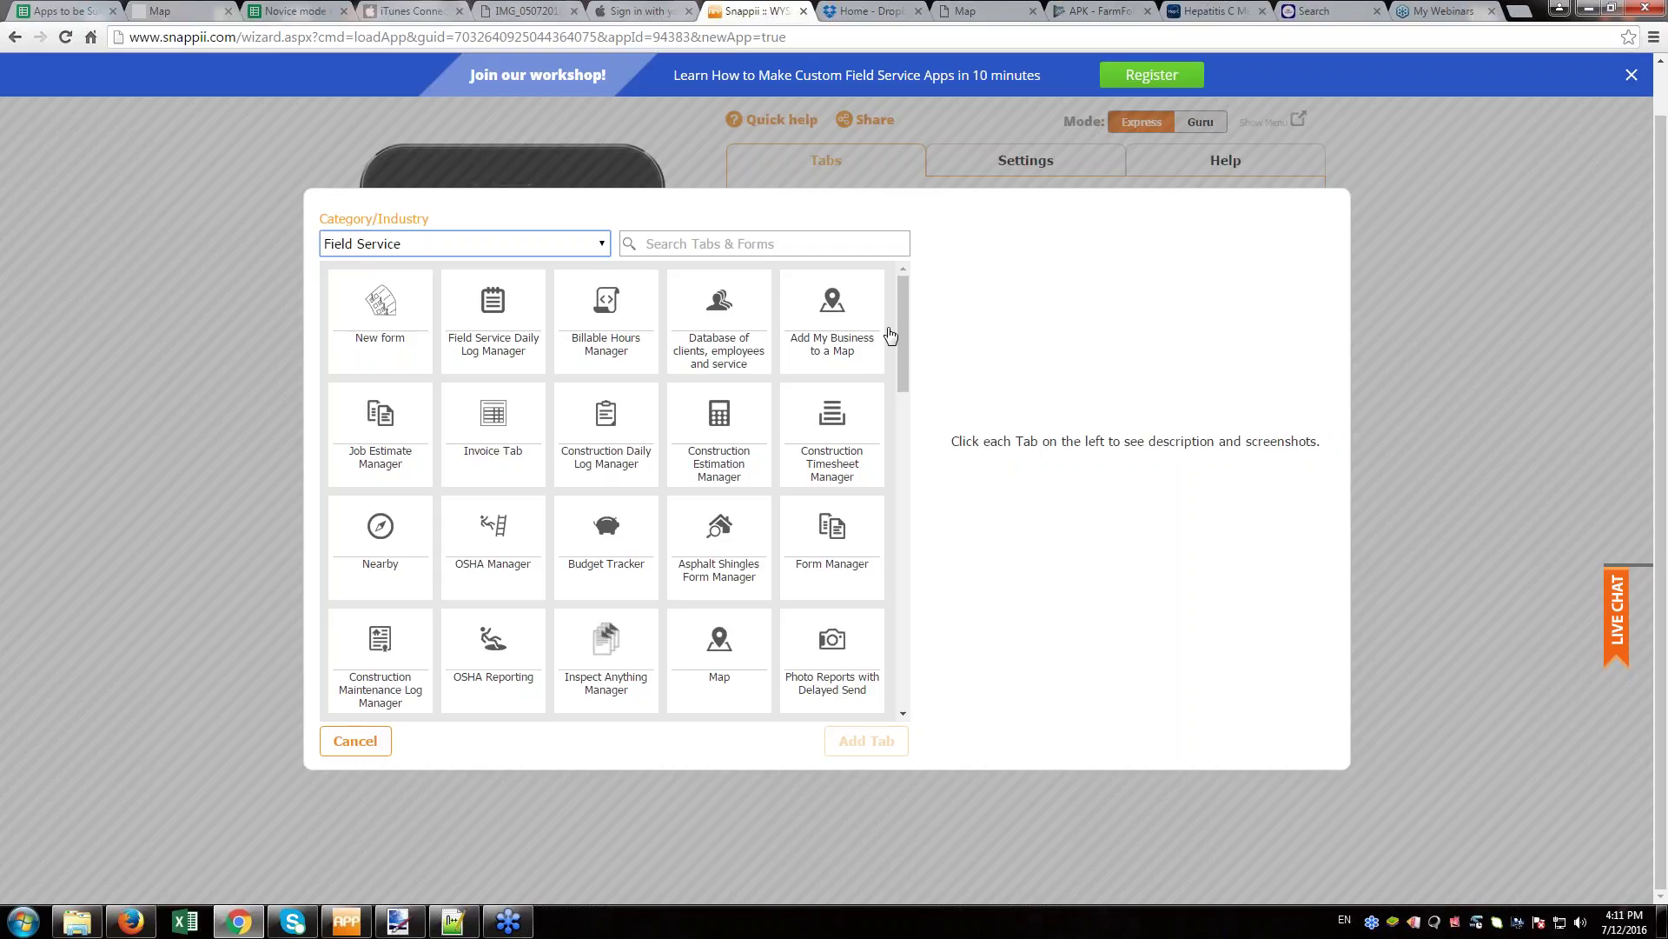
mouse_move(901, 310)
mouse_down()
mouse_move(913, 566)
mouse_move(918, 318)
mouse_up()
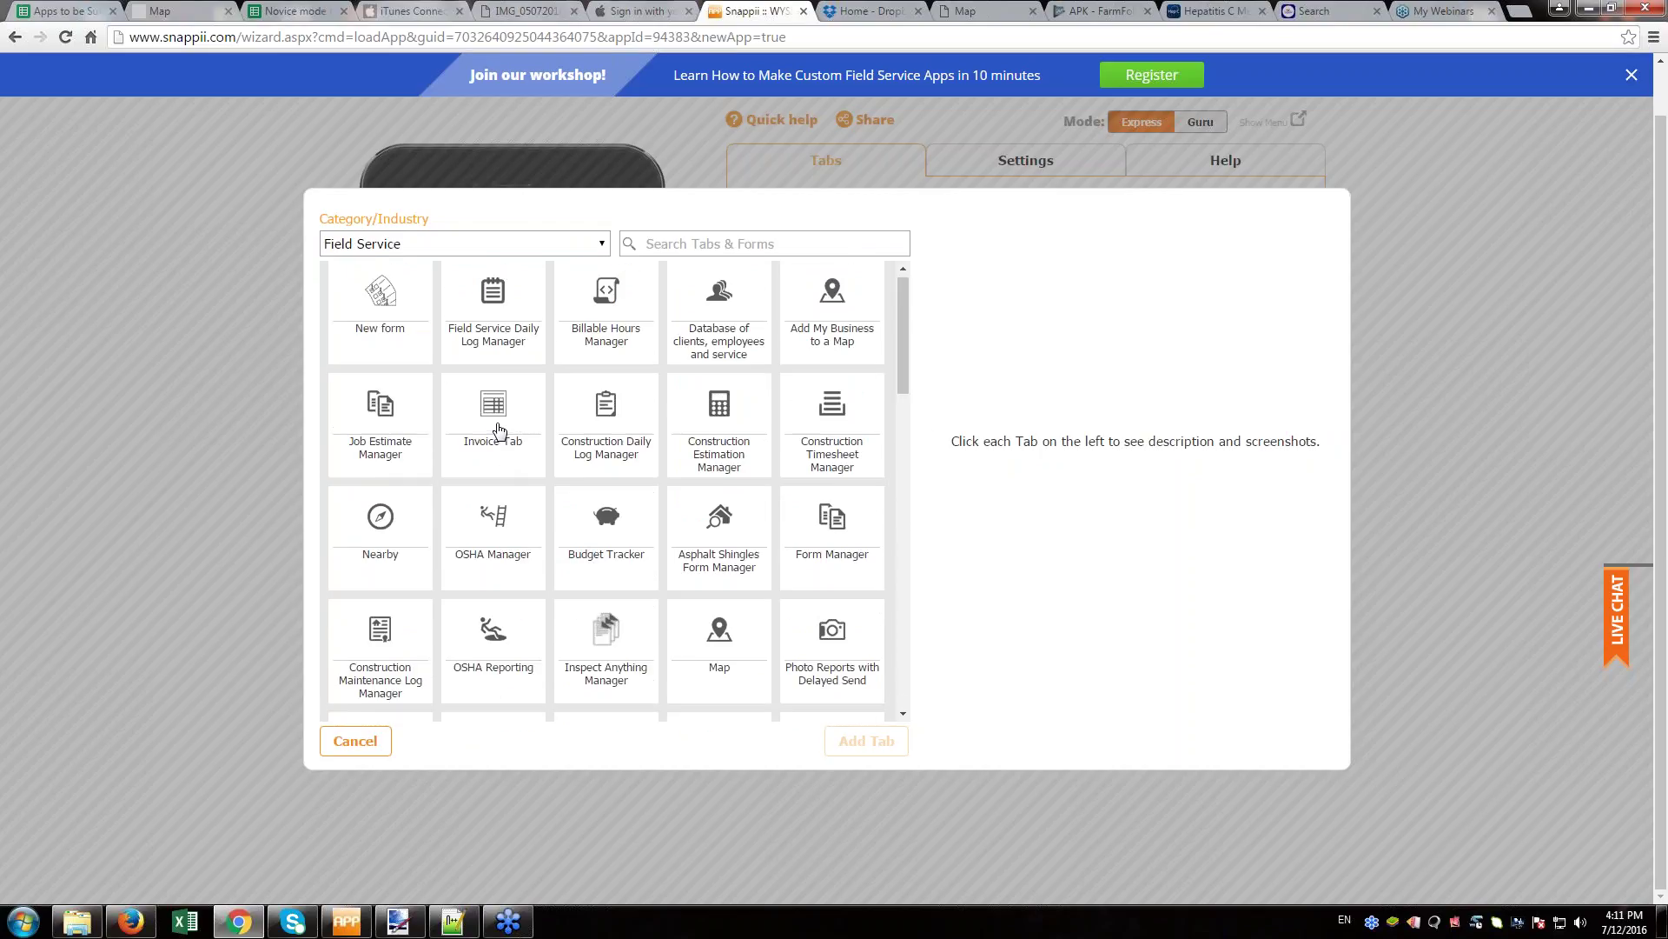
click(485, 419)
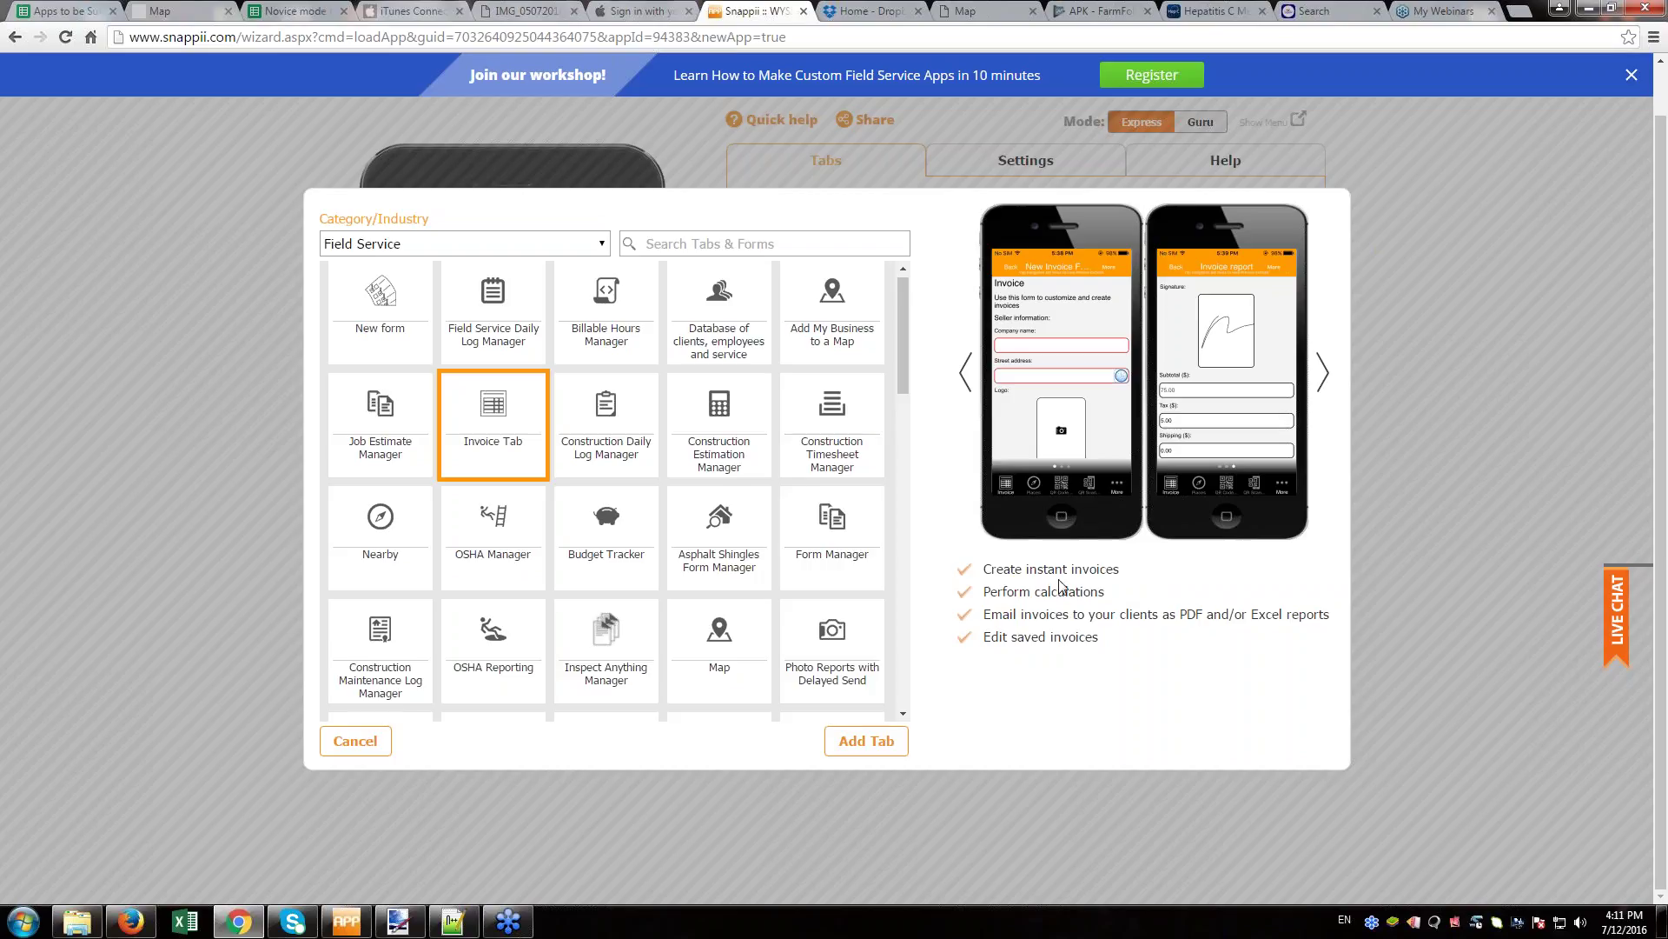
mouse_move(1061, 585)
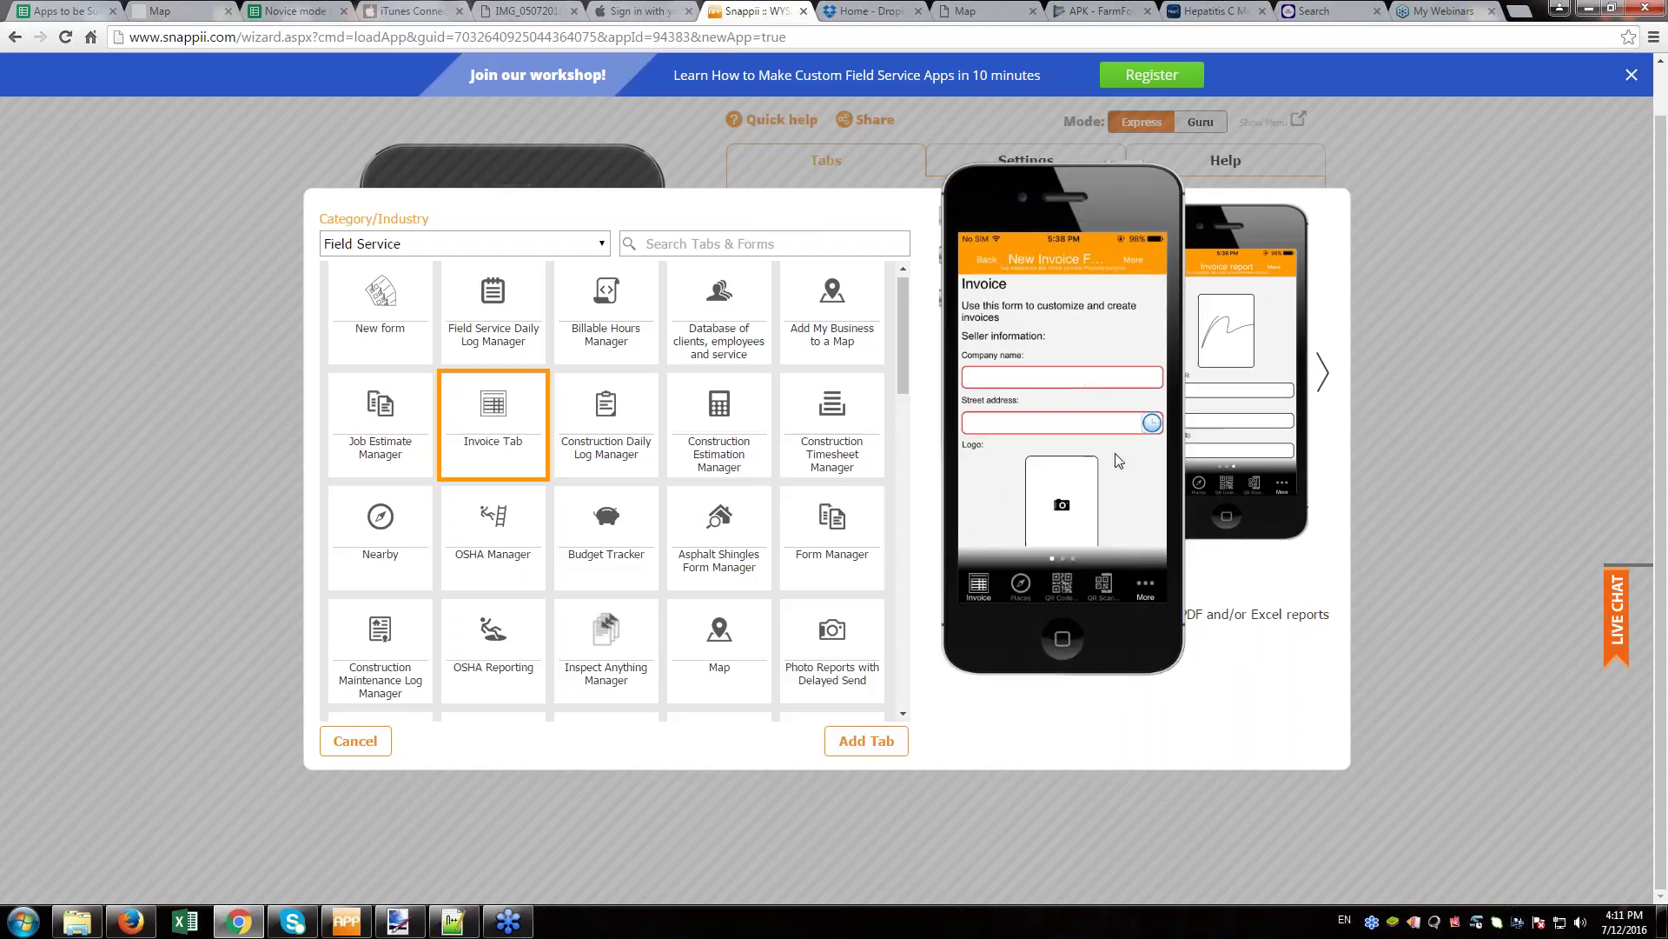
click(866, 741)
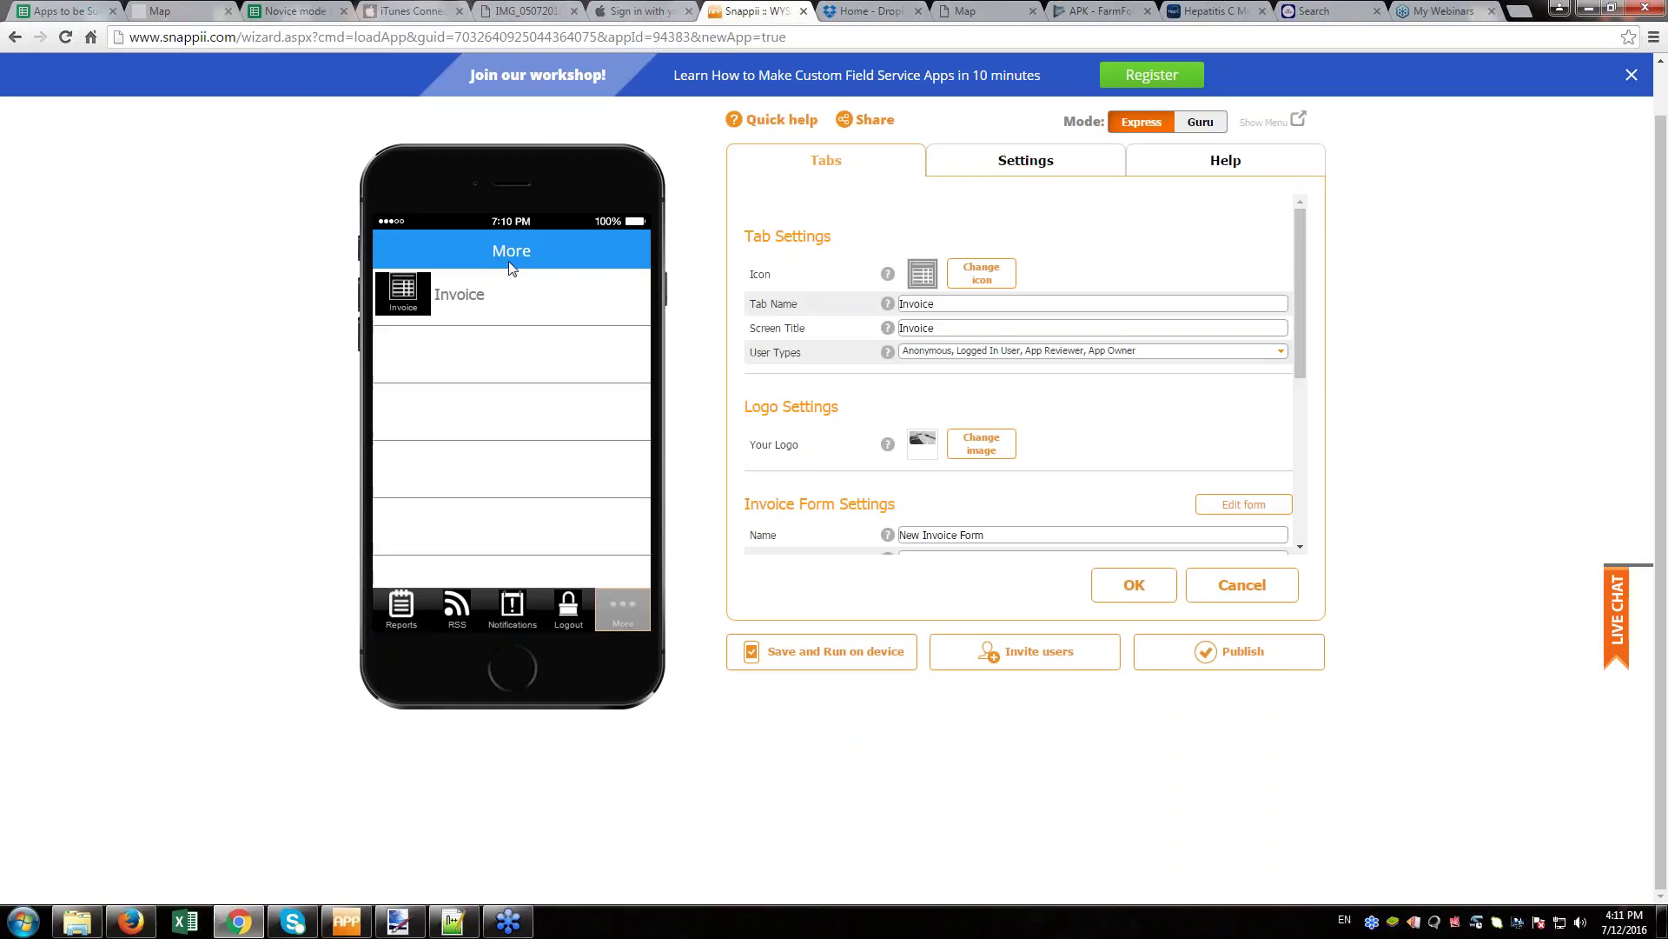
- Place the Invoice tab right after Reports and open its invoice form for editing
click(425, 602)
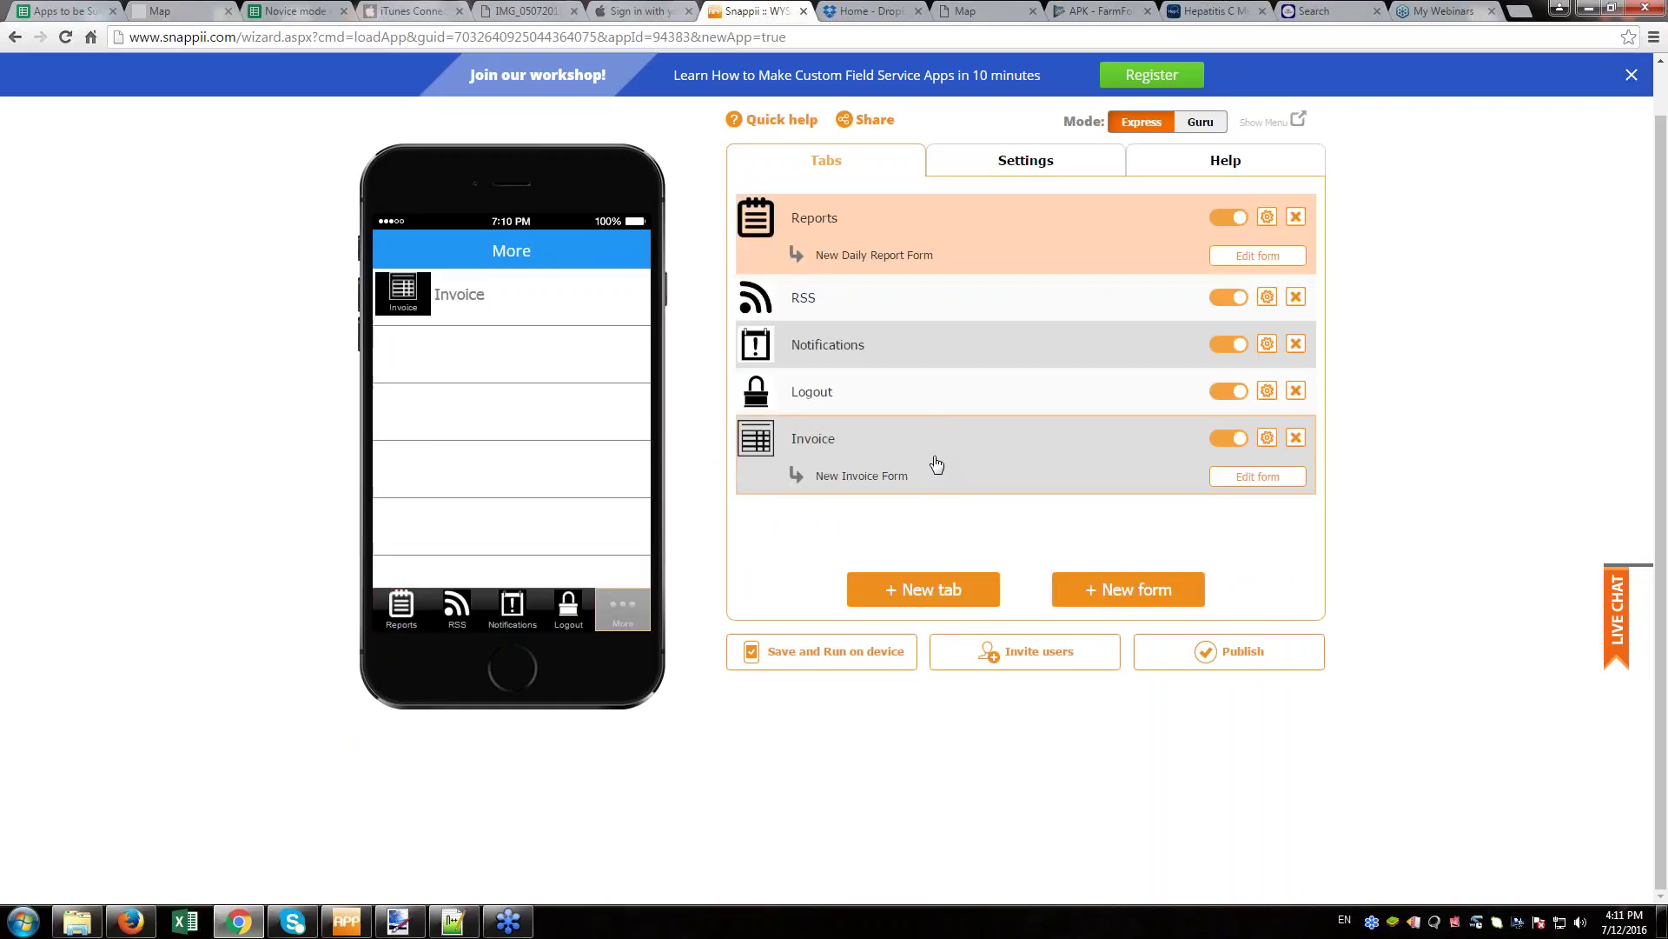
drag(935, 466, 937, 300)
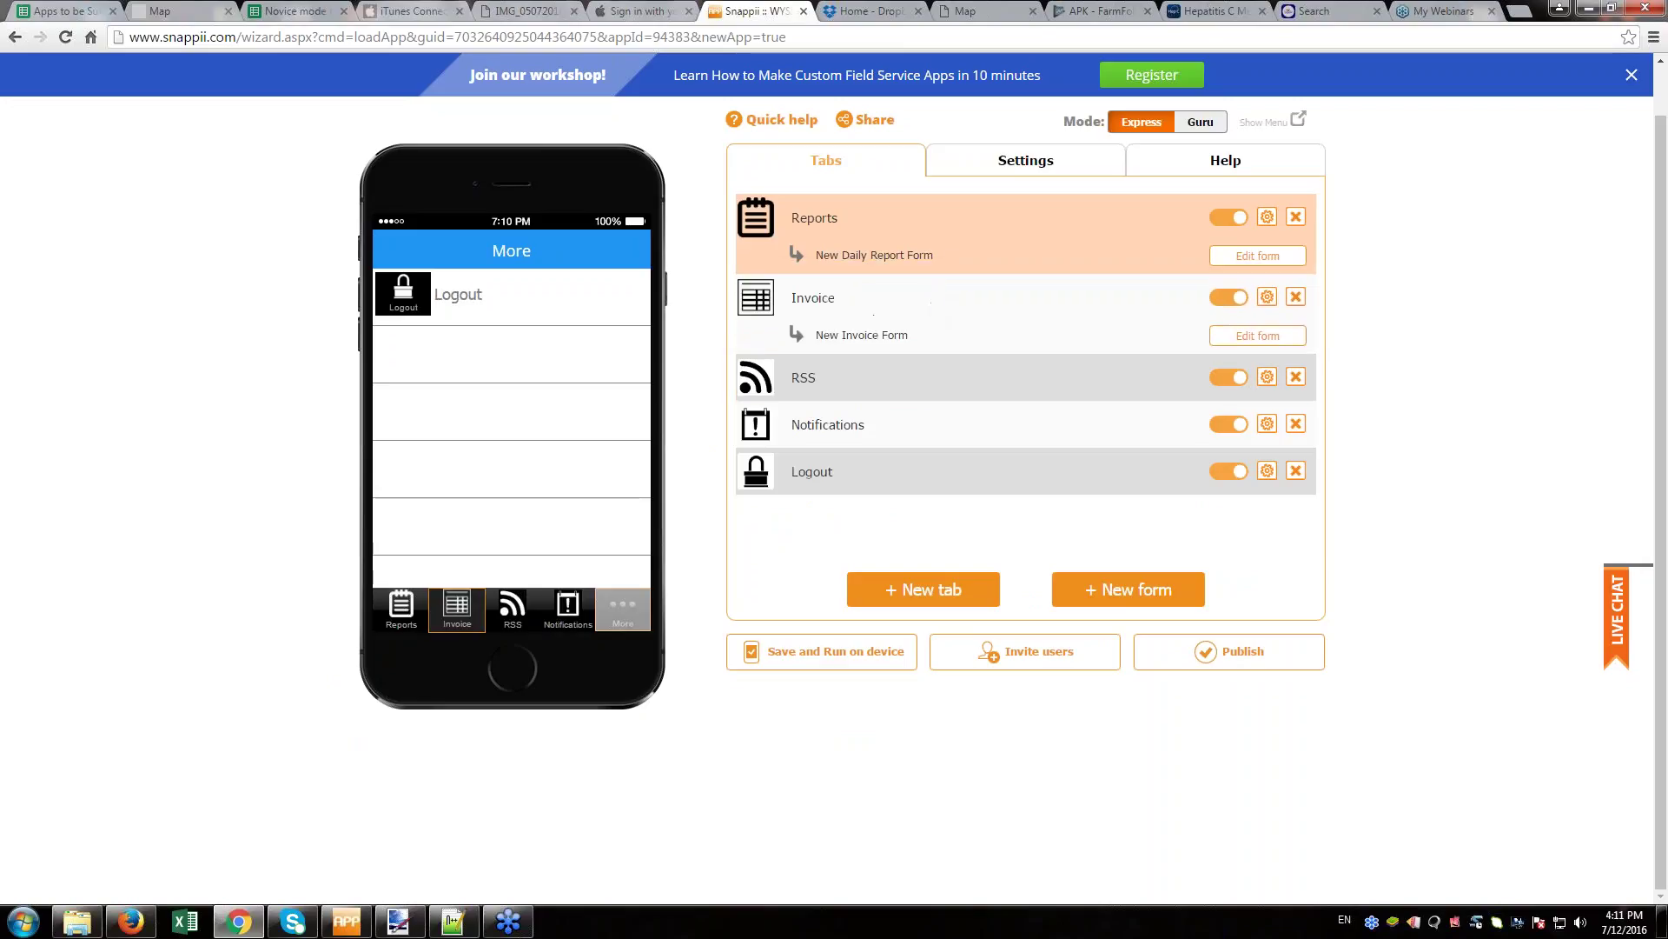
click(1255, 333)
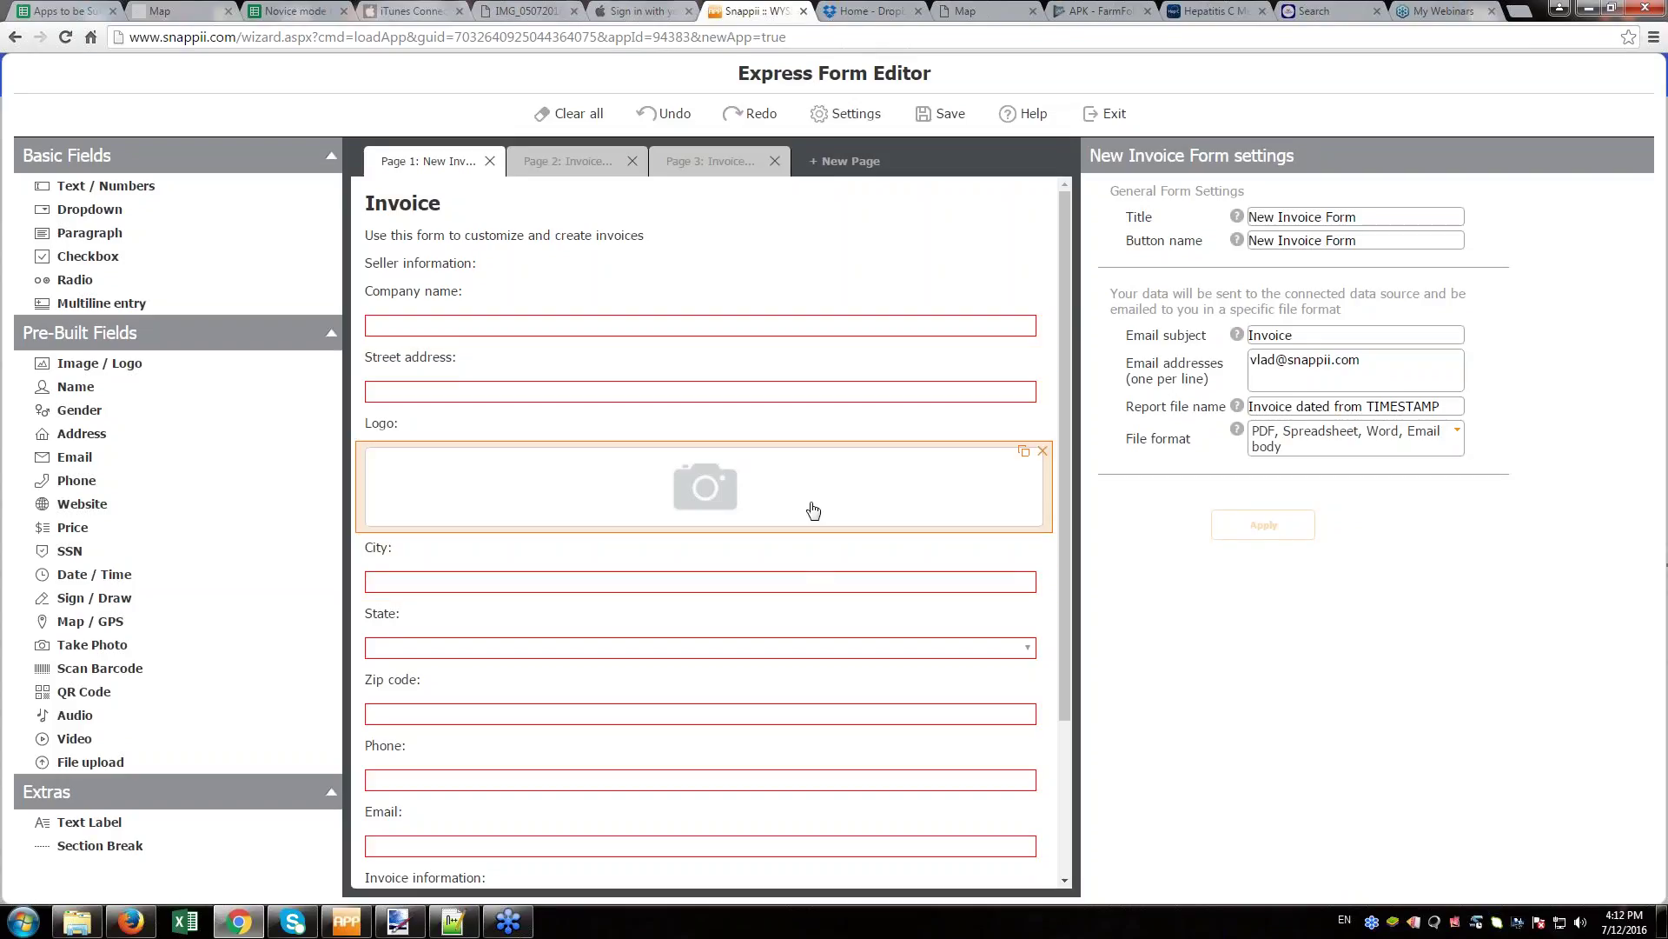
- Review Pages 2 and 3 of the invoice form, then exit the editor, dismissing the save prompt
scroll(812, 507, down, 3)
scroll(744, 510, up, 3)
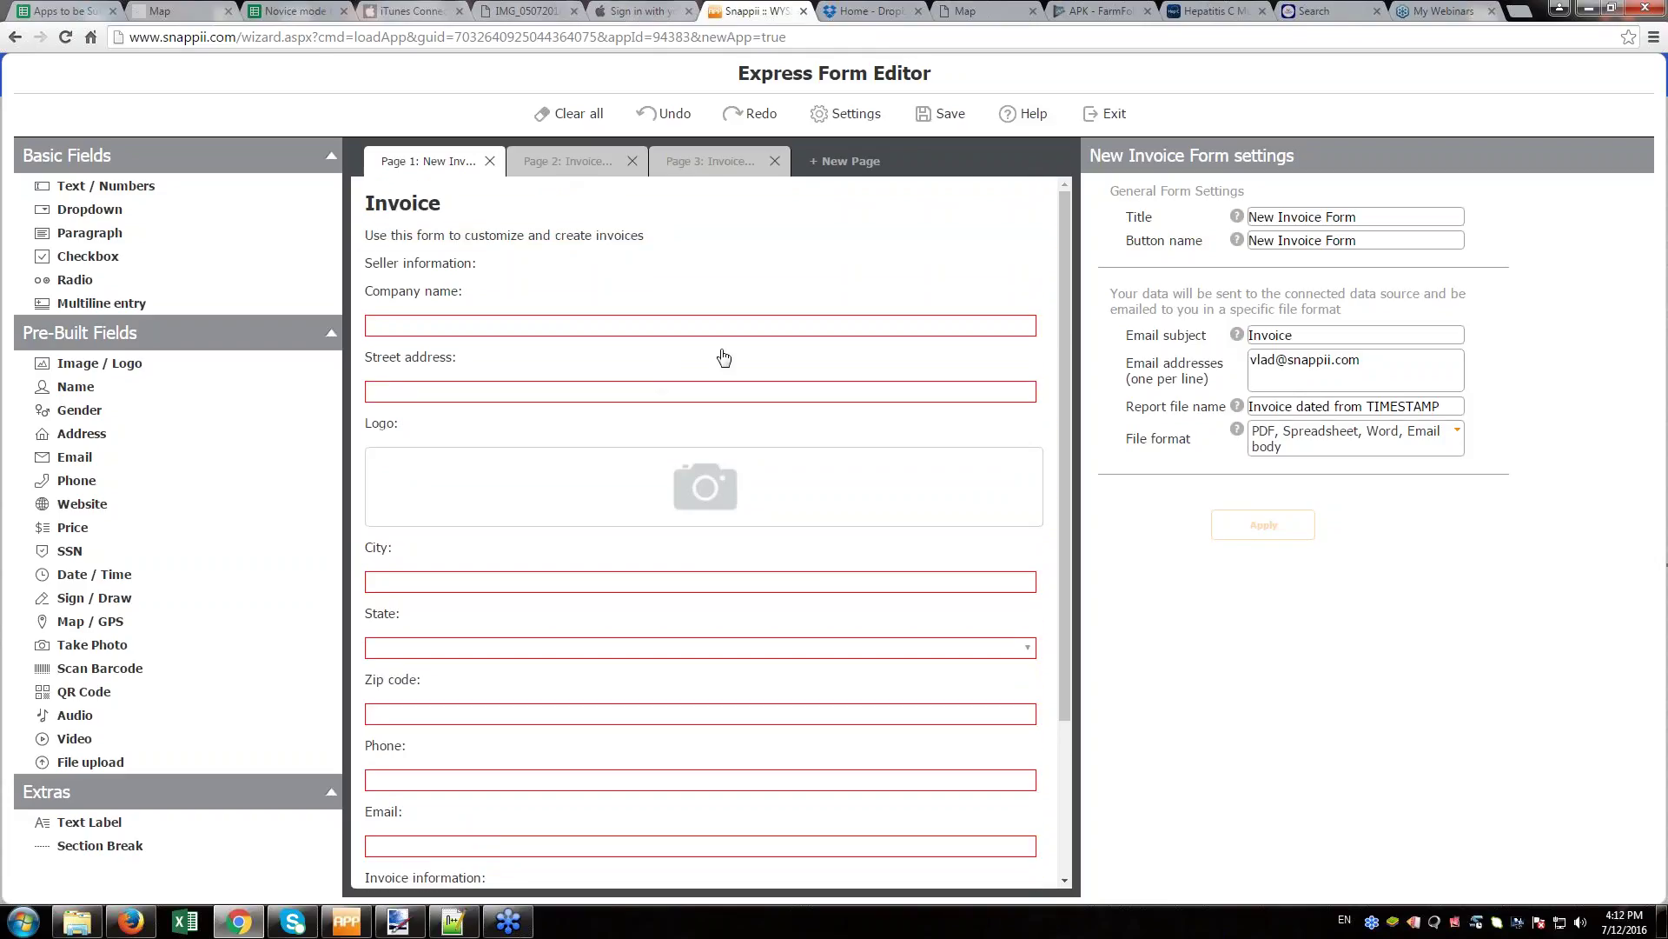
click(568, 161)
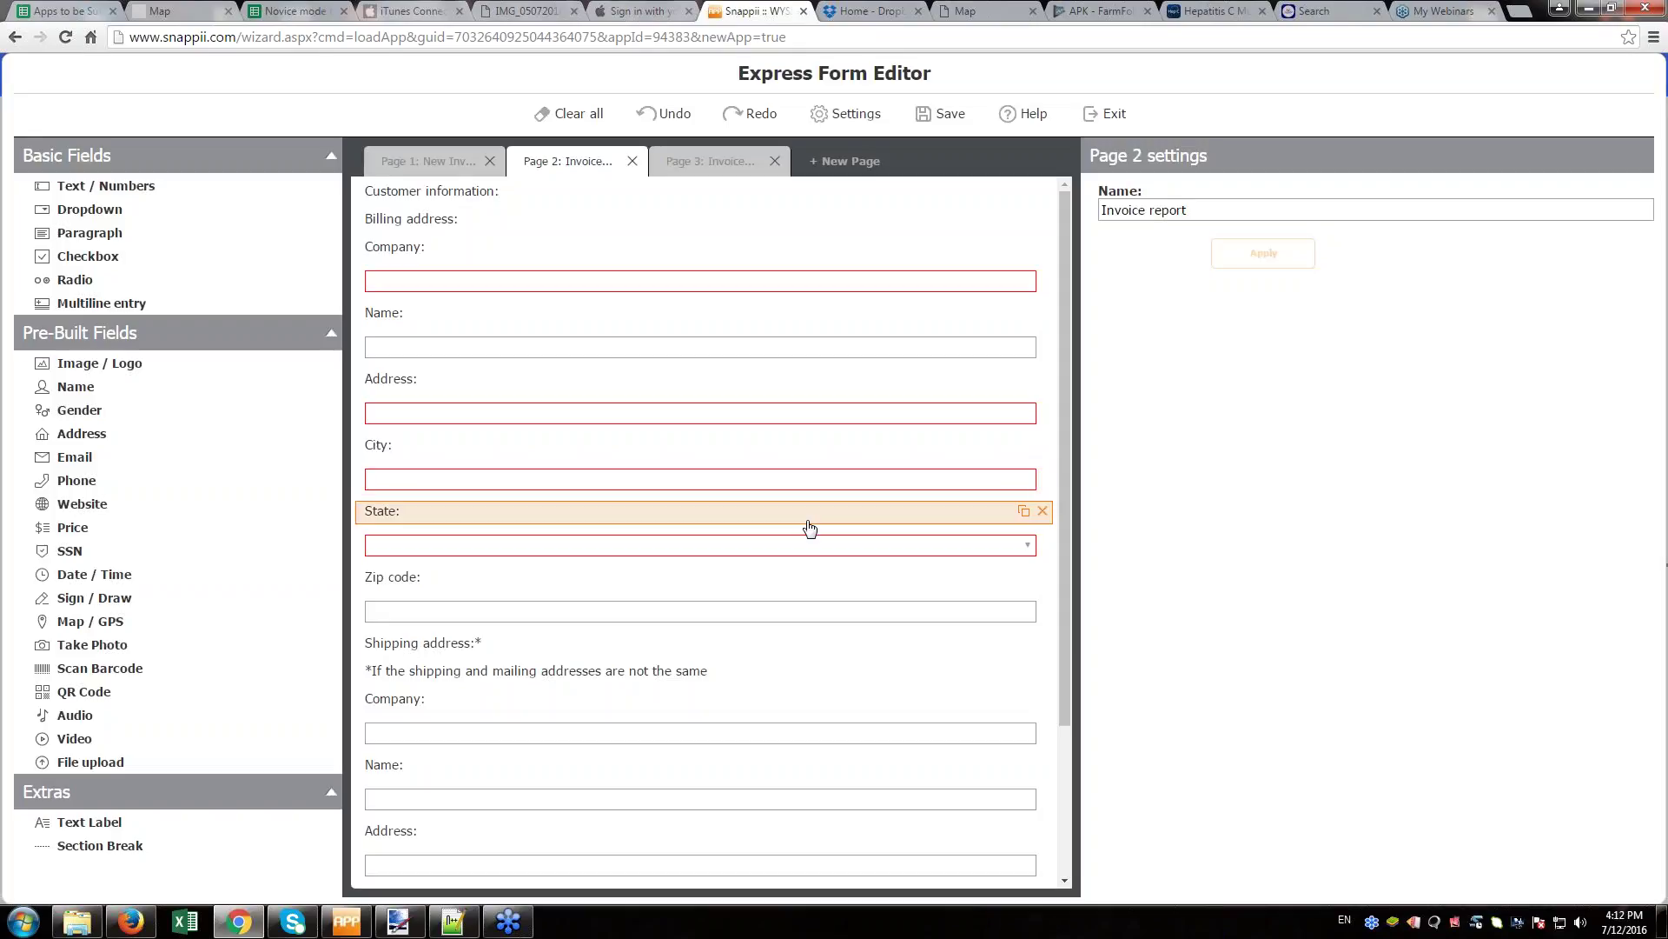
click(683, 164)
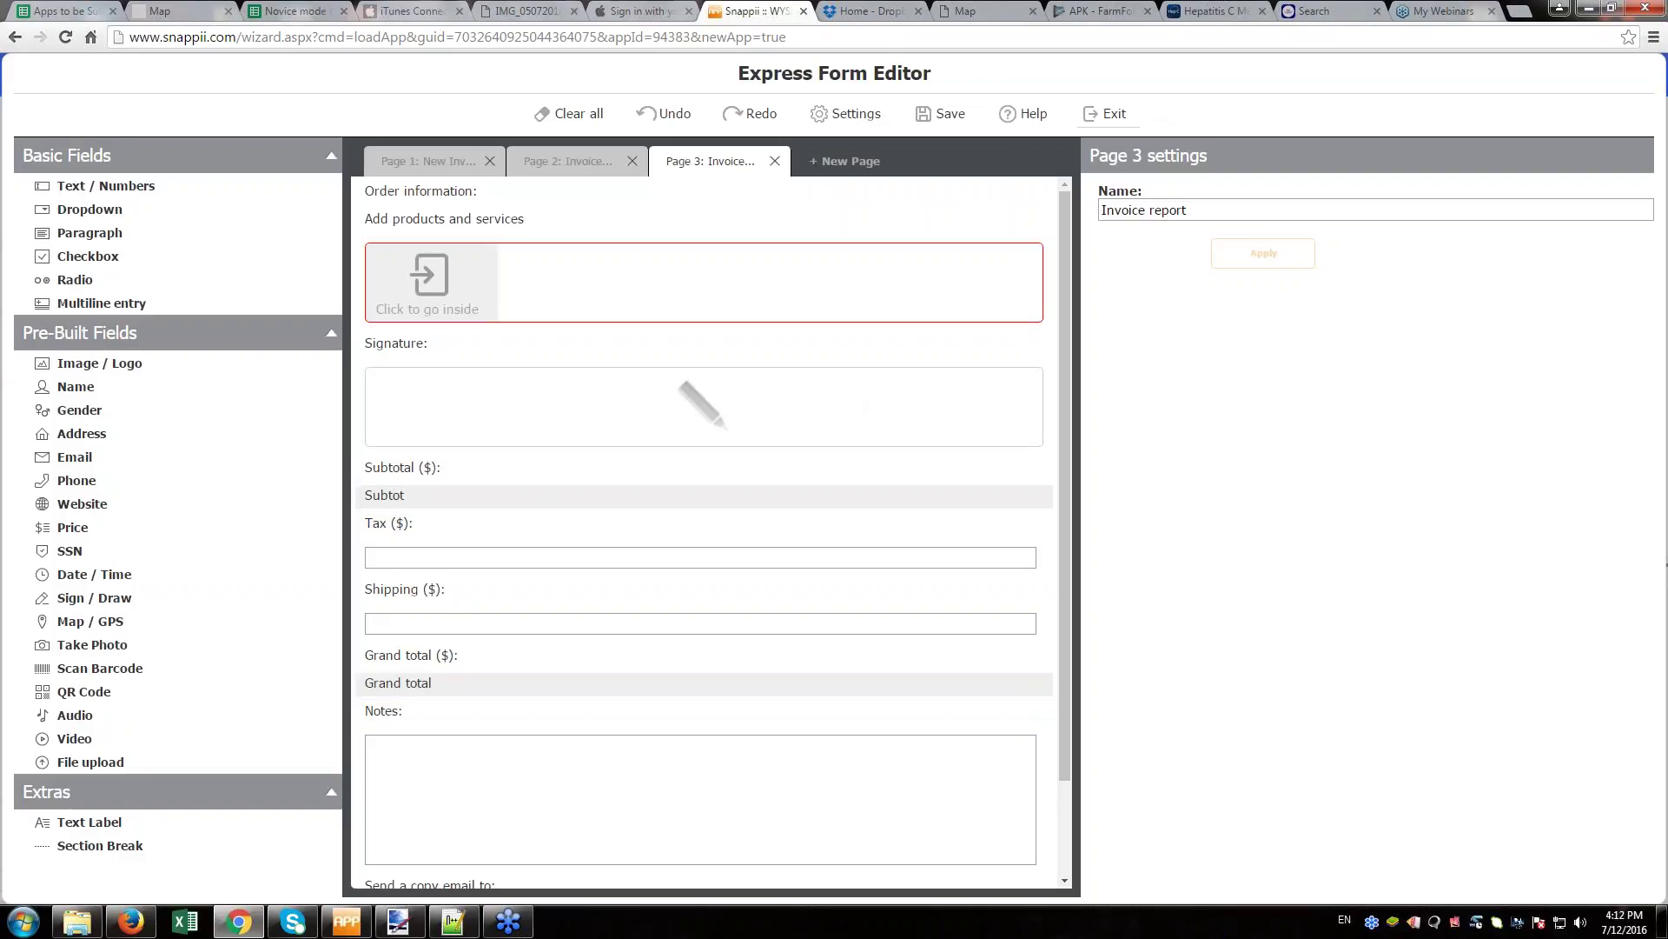
click(1108, 114)
key(Return)
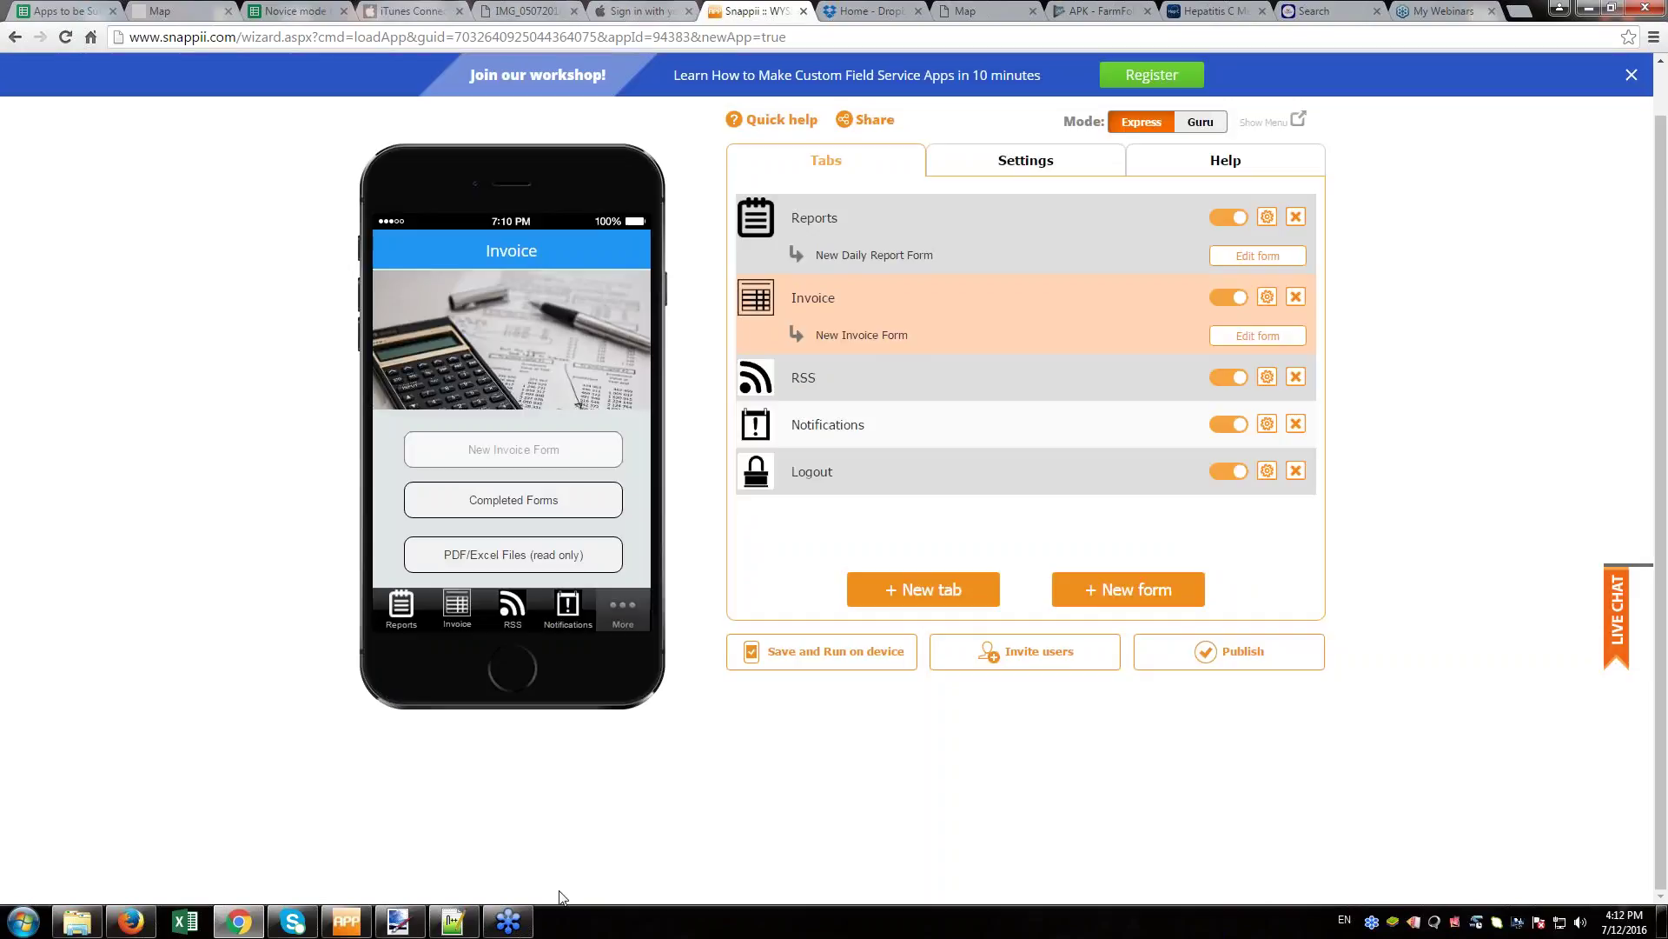
- Save the app as 'Field Service Daily Log' and run it on the device
click(849, 666)
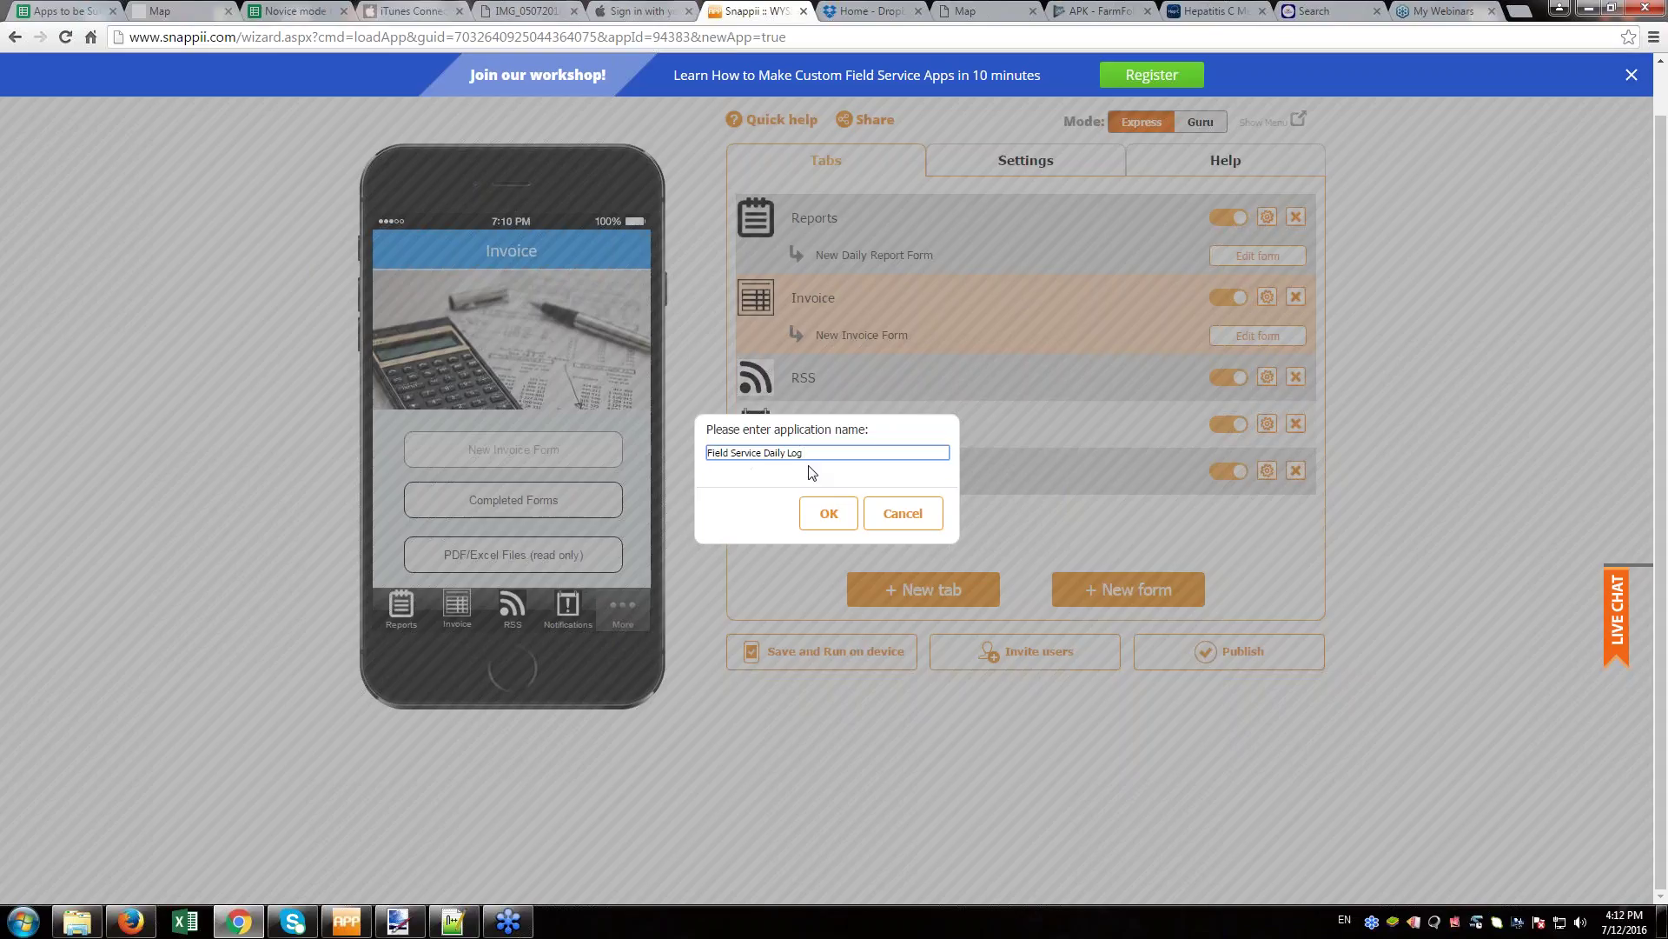
click(832, 514)
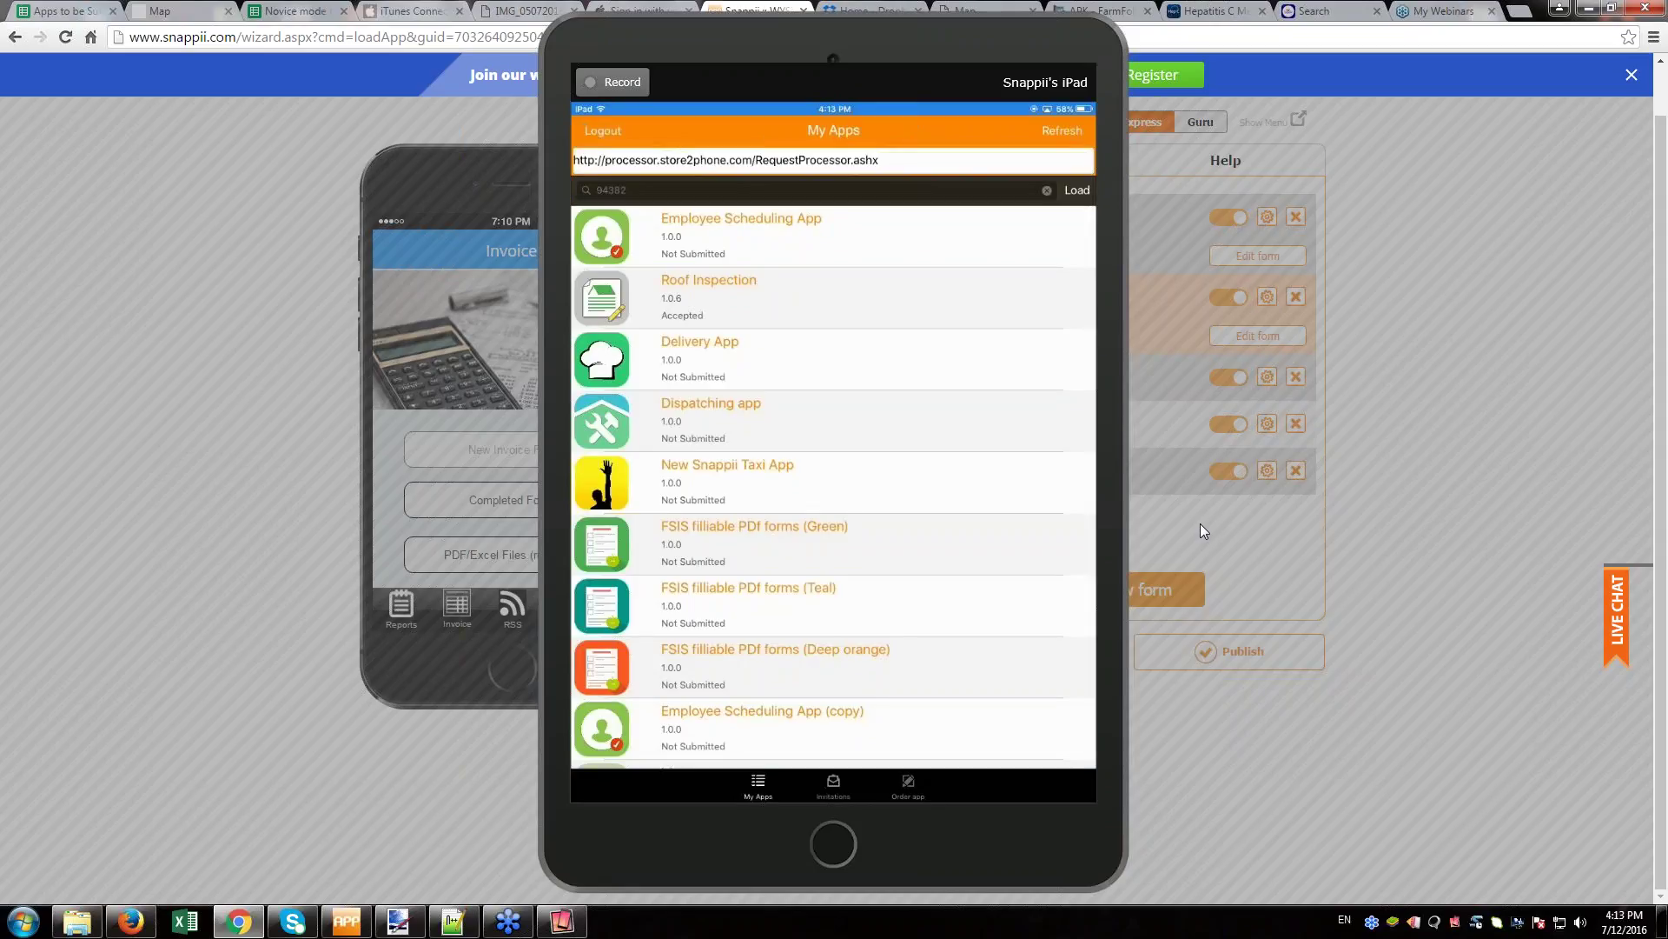
- Search for app 94383 on the mirrored iPad and move the mirror window aside
drag(876, 44, 1218, 47)
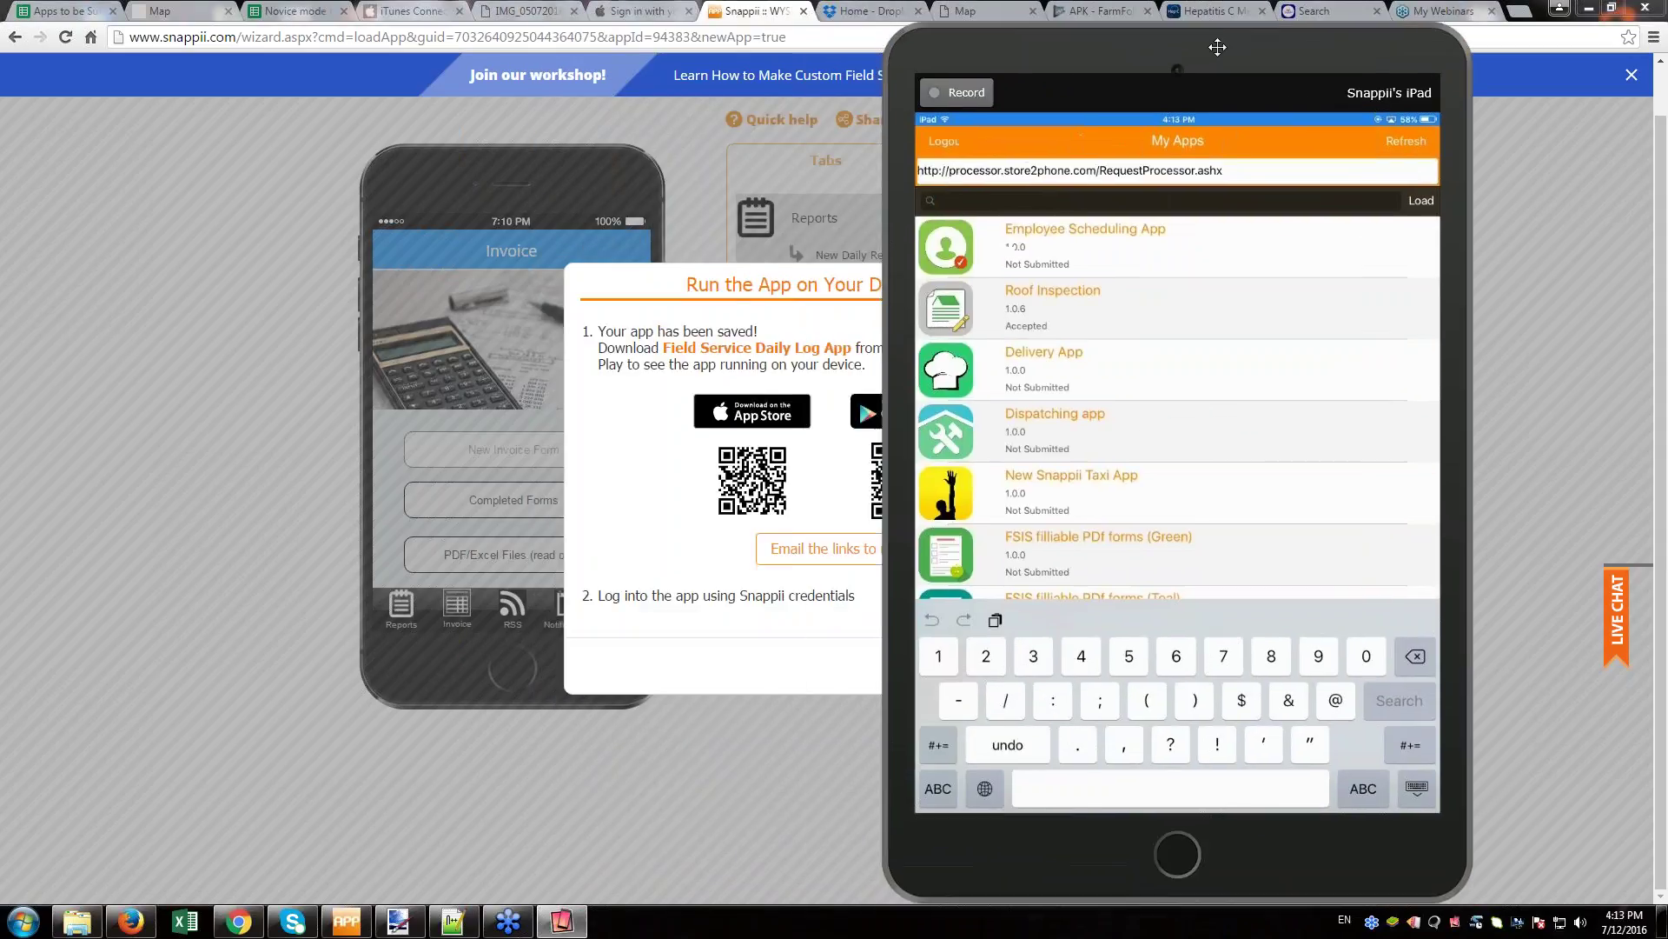
text(94)
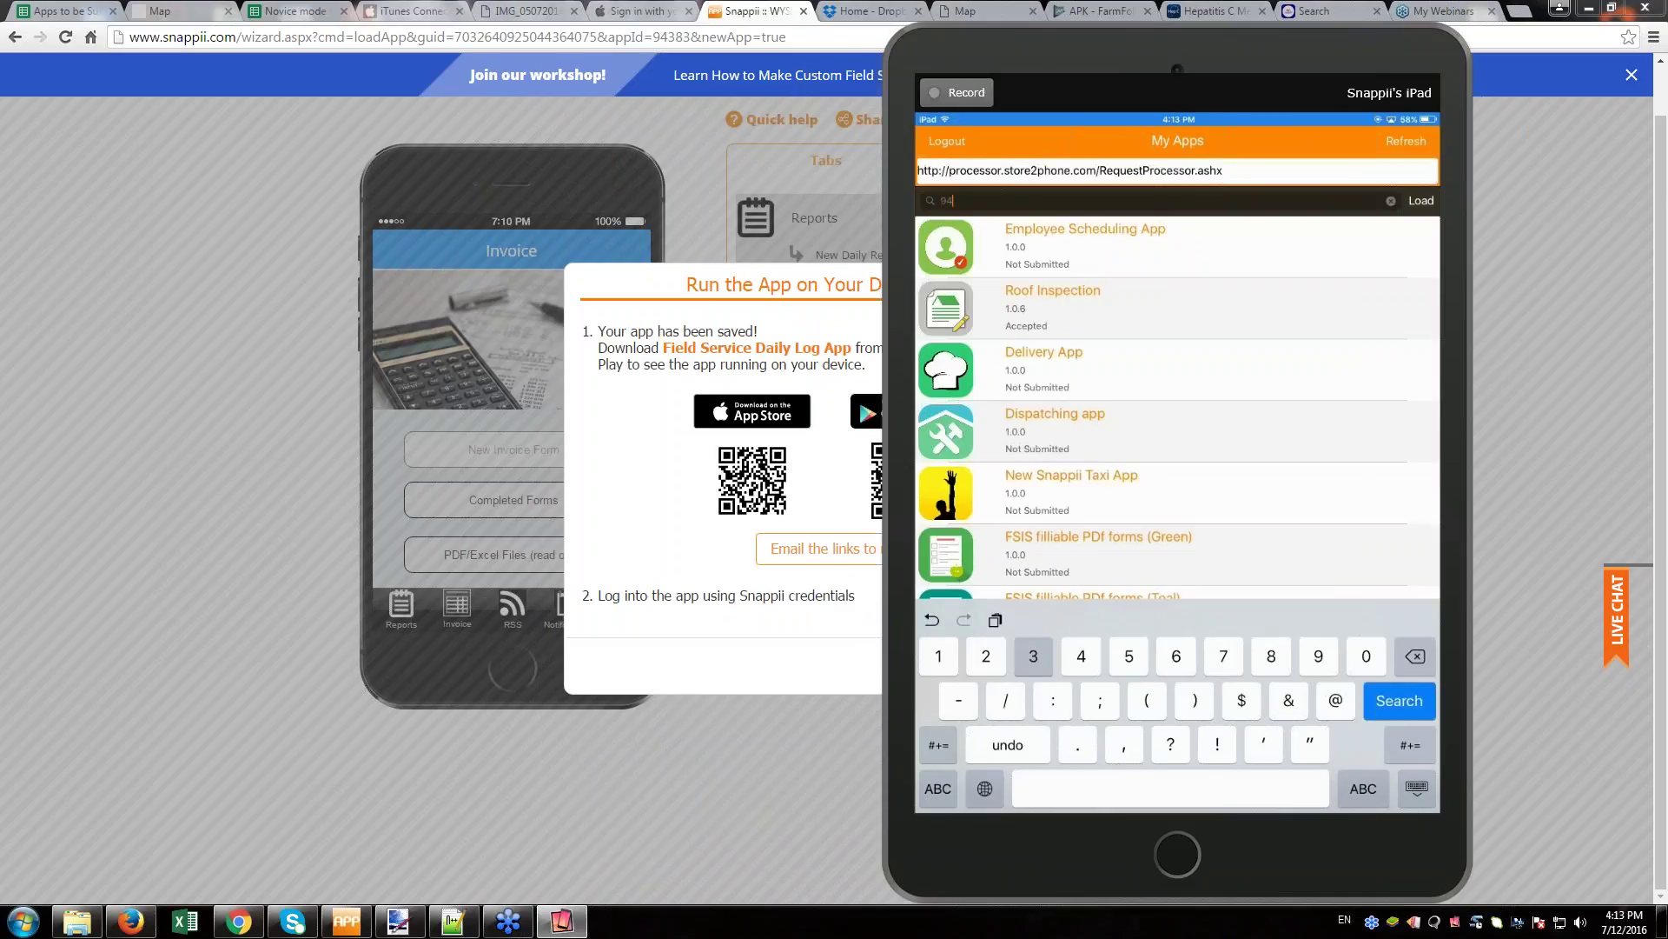
text(383)
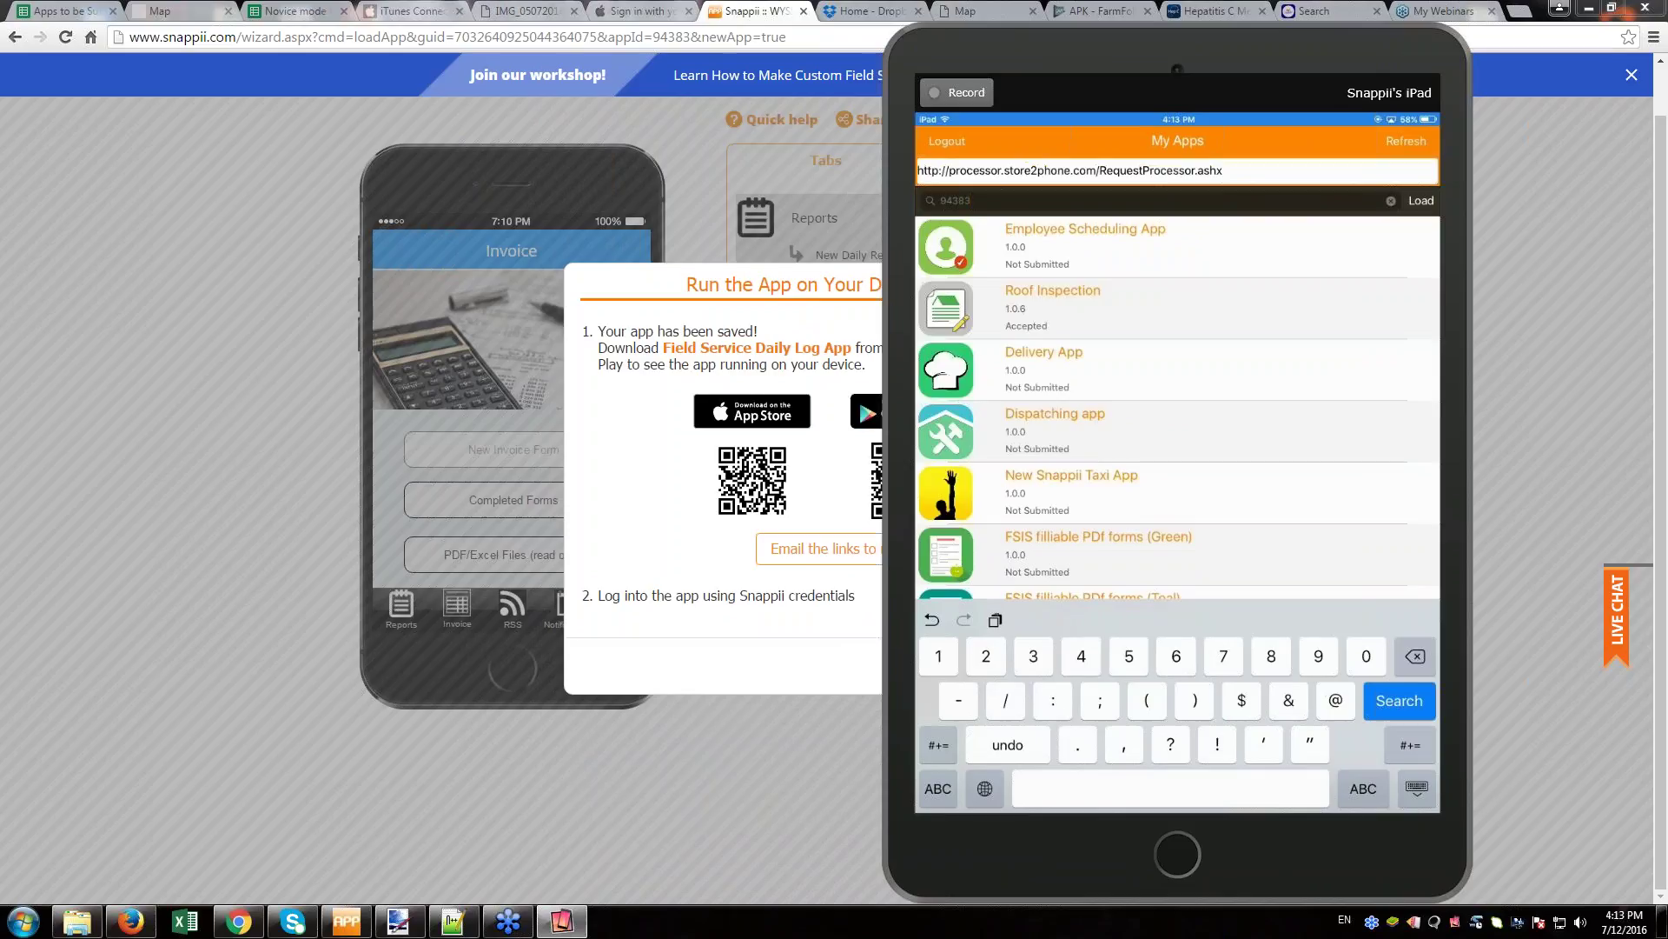
key(Return)
drag(1091, 47, 805, 34)
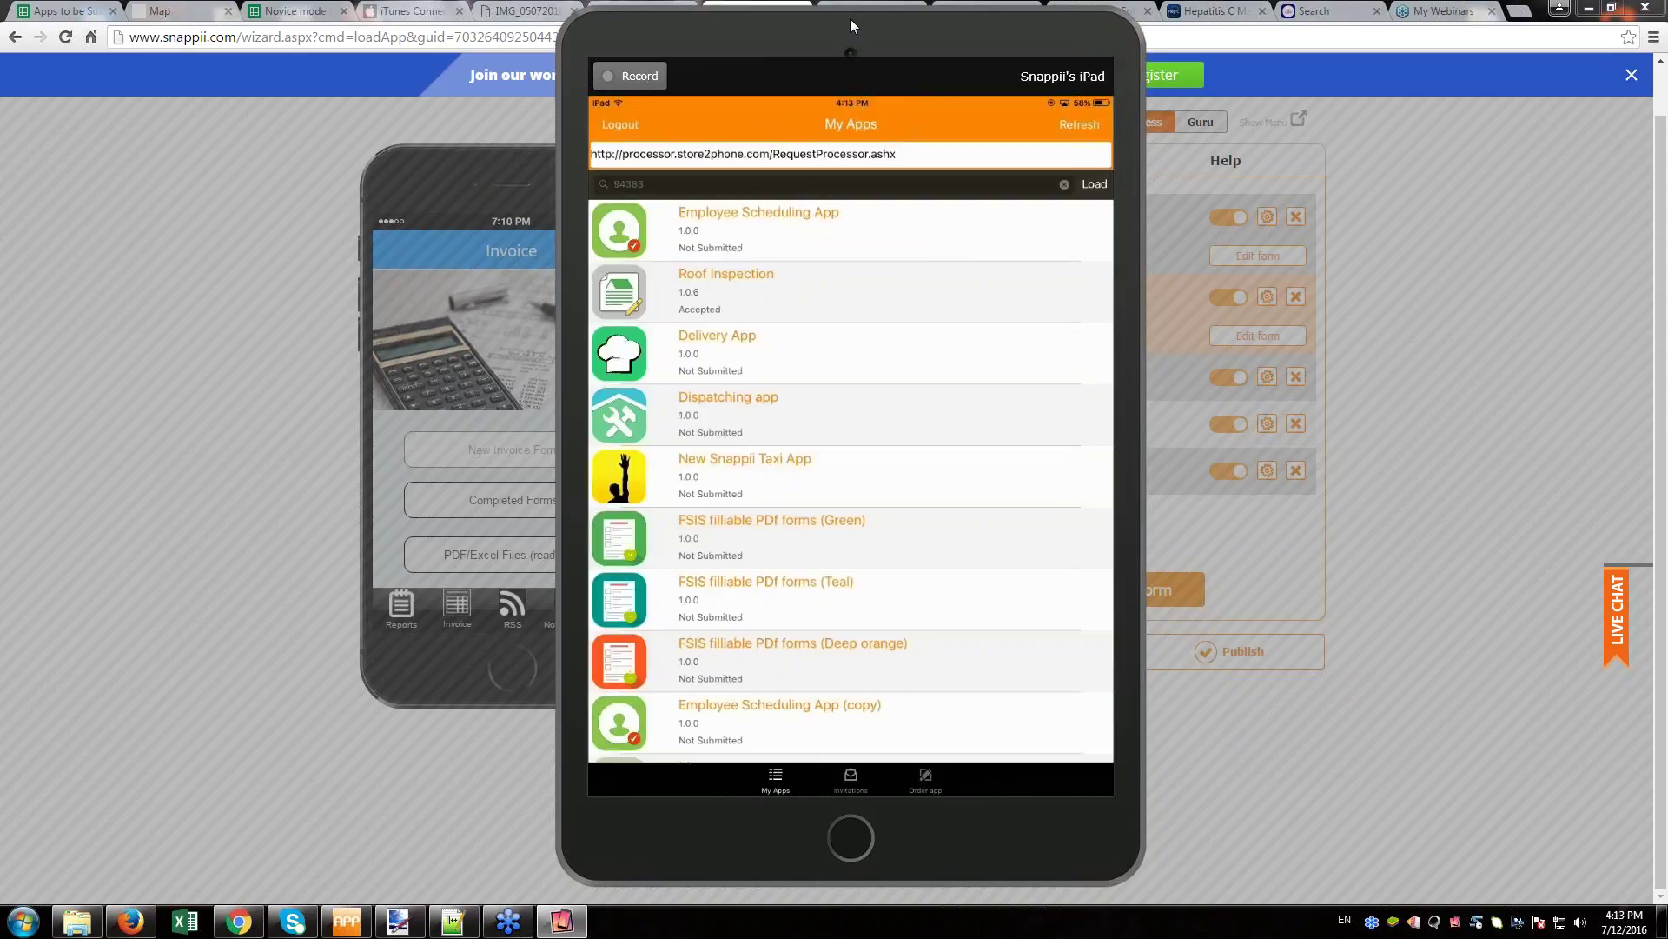
drag(872, 7, 1117, 686)
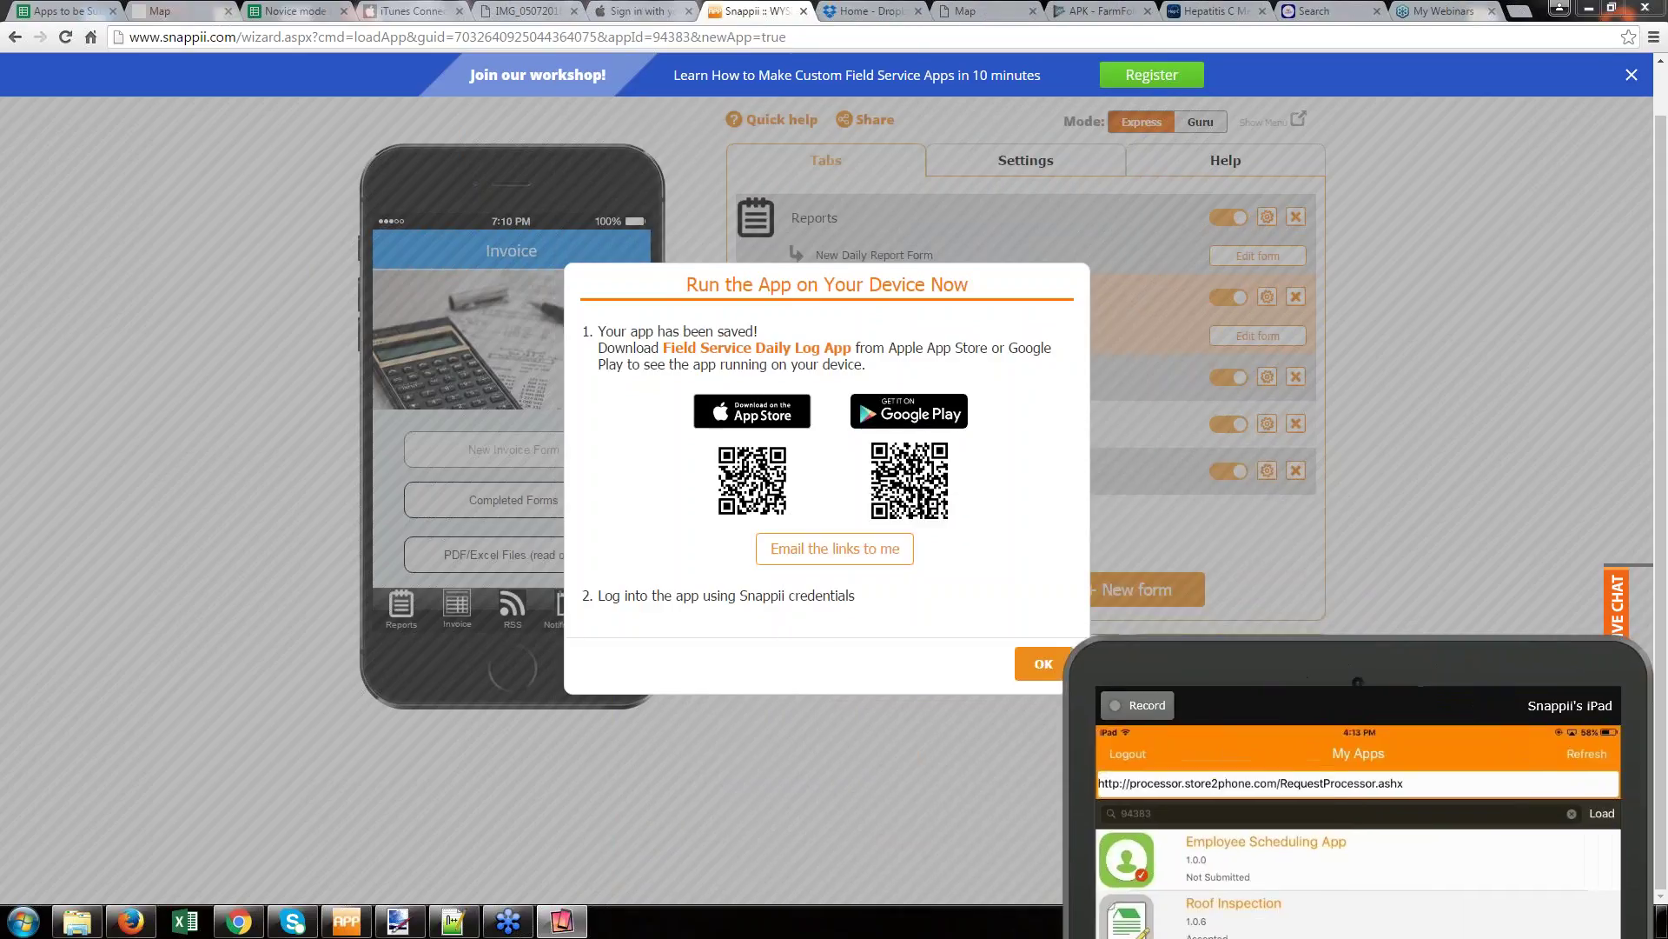
- Rename the Reports tab's screen title and tab name to Logs
click(1036, 668)
click(408, 612)
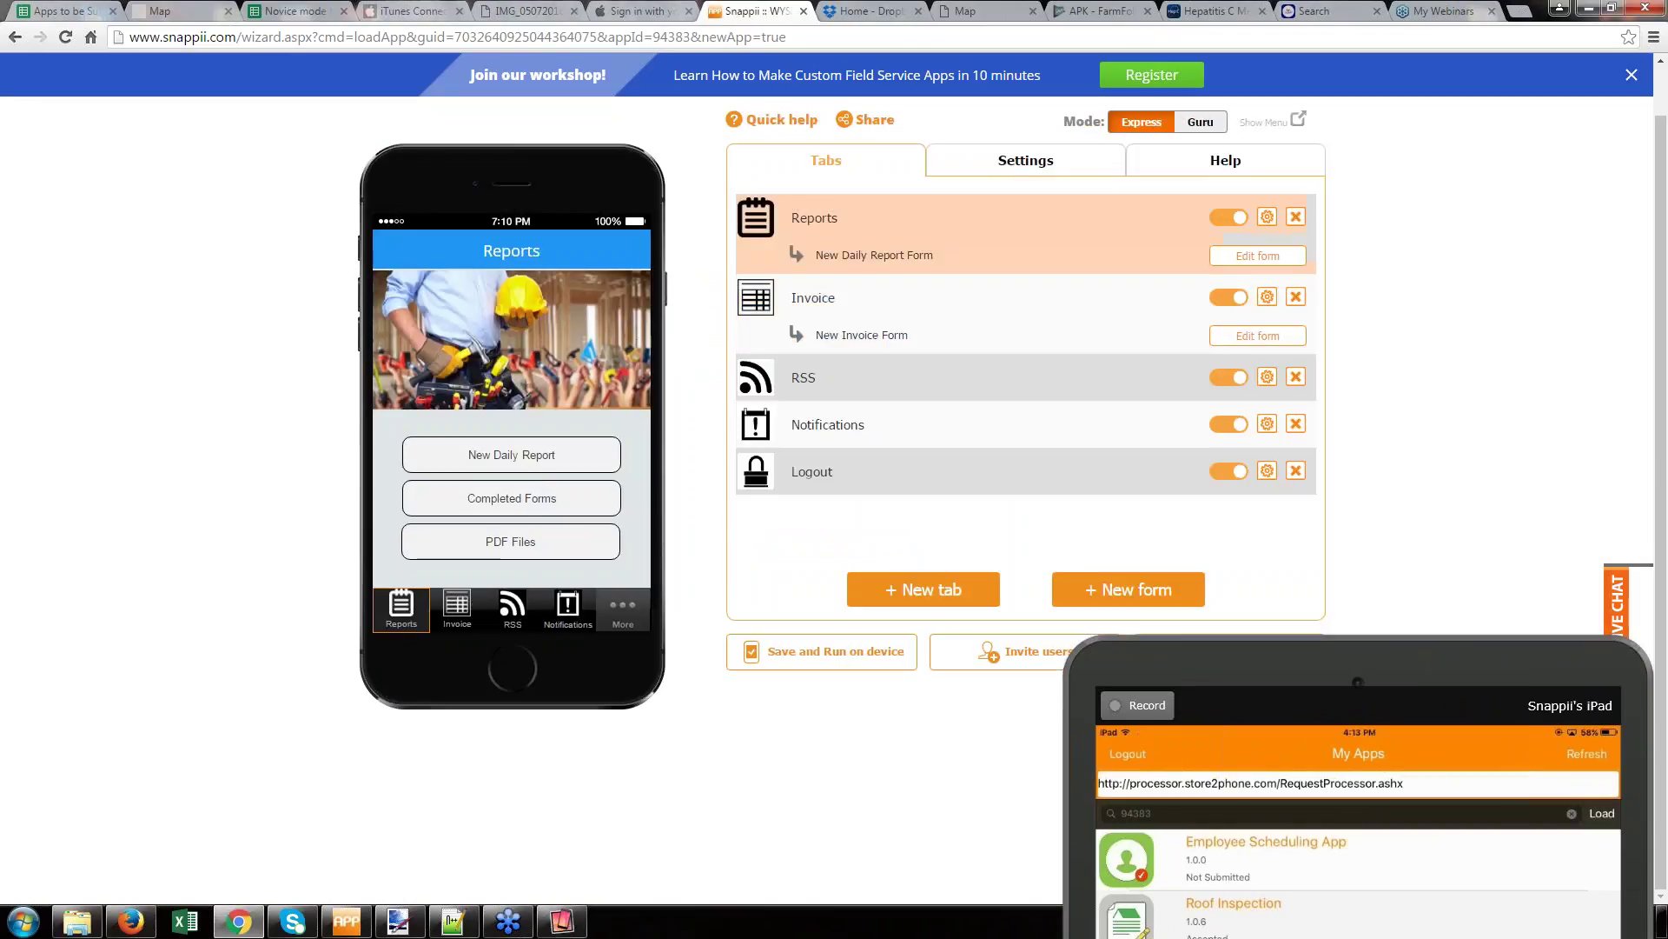
click(1267, 216)
drag(1130, 267, 684, 258)
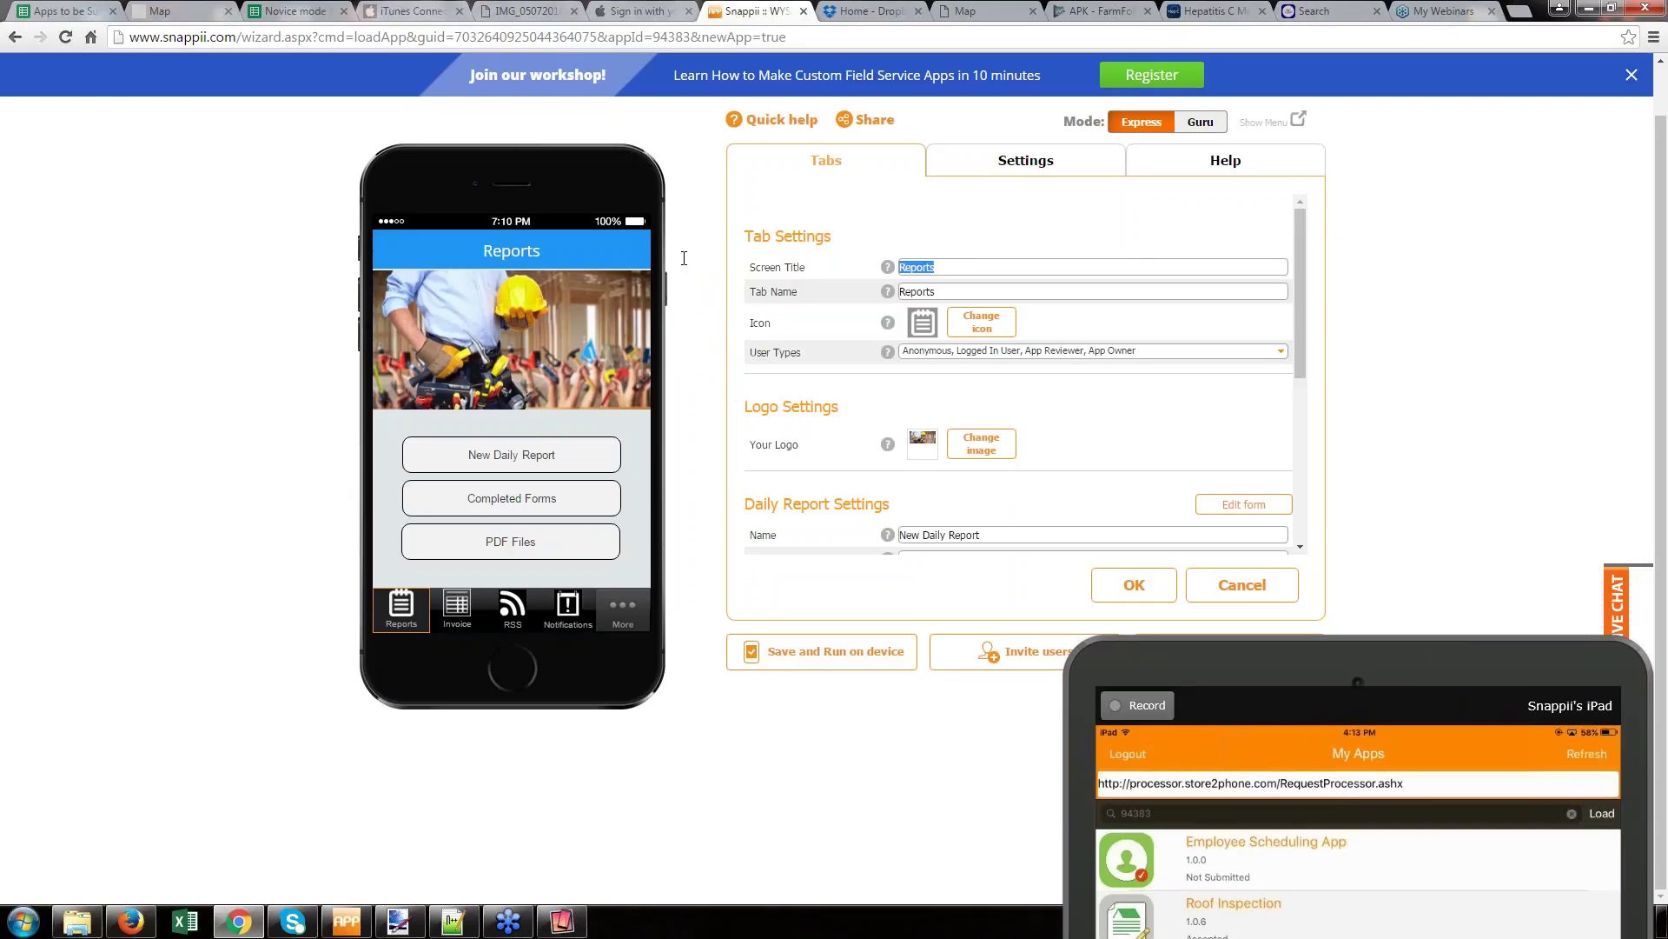
text(Logs)
double_click(969, 287)
text(Logs)
- Give the Logs tab the lined list icon from General and save its settings
click(974, 327)
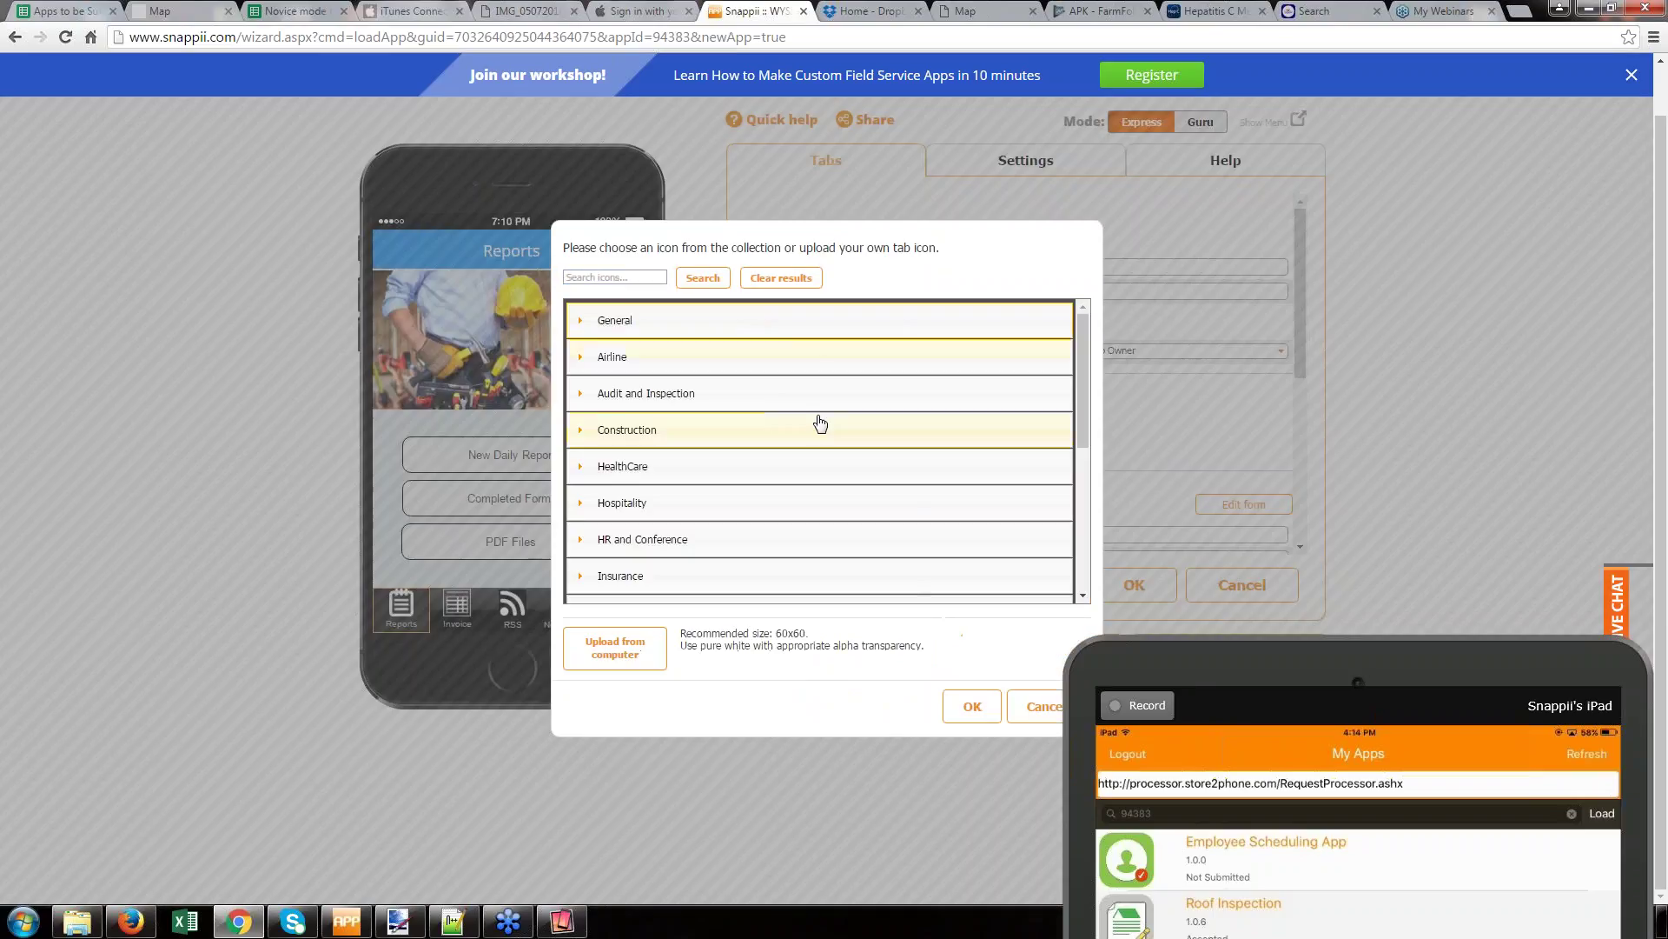
click(783, 334)
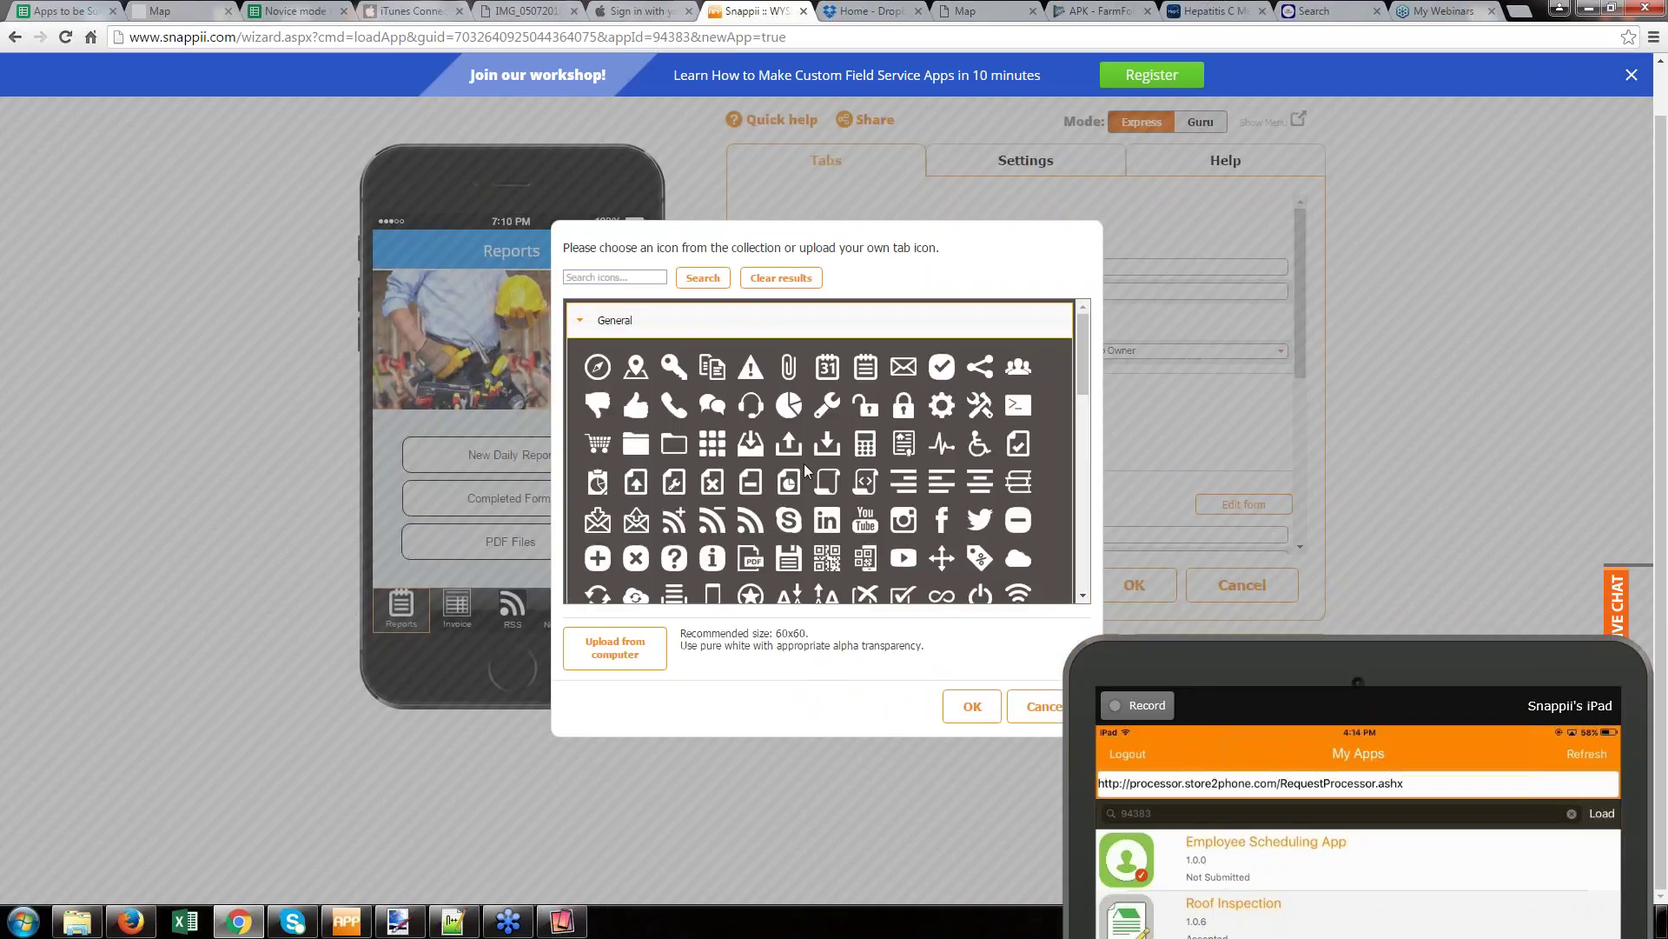
click(904, 481)
click(973, 706)
click(1134, 583)
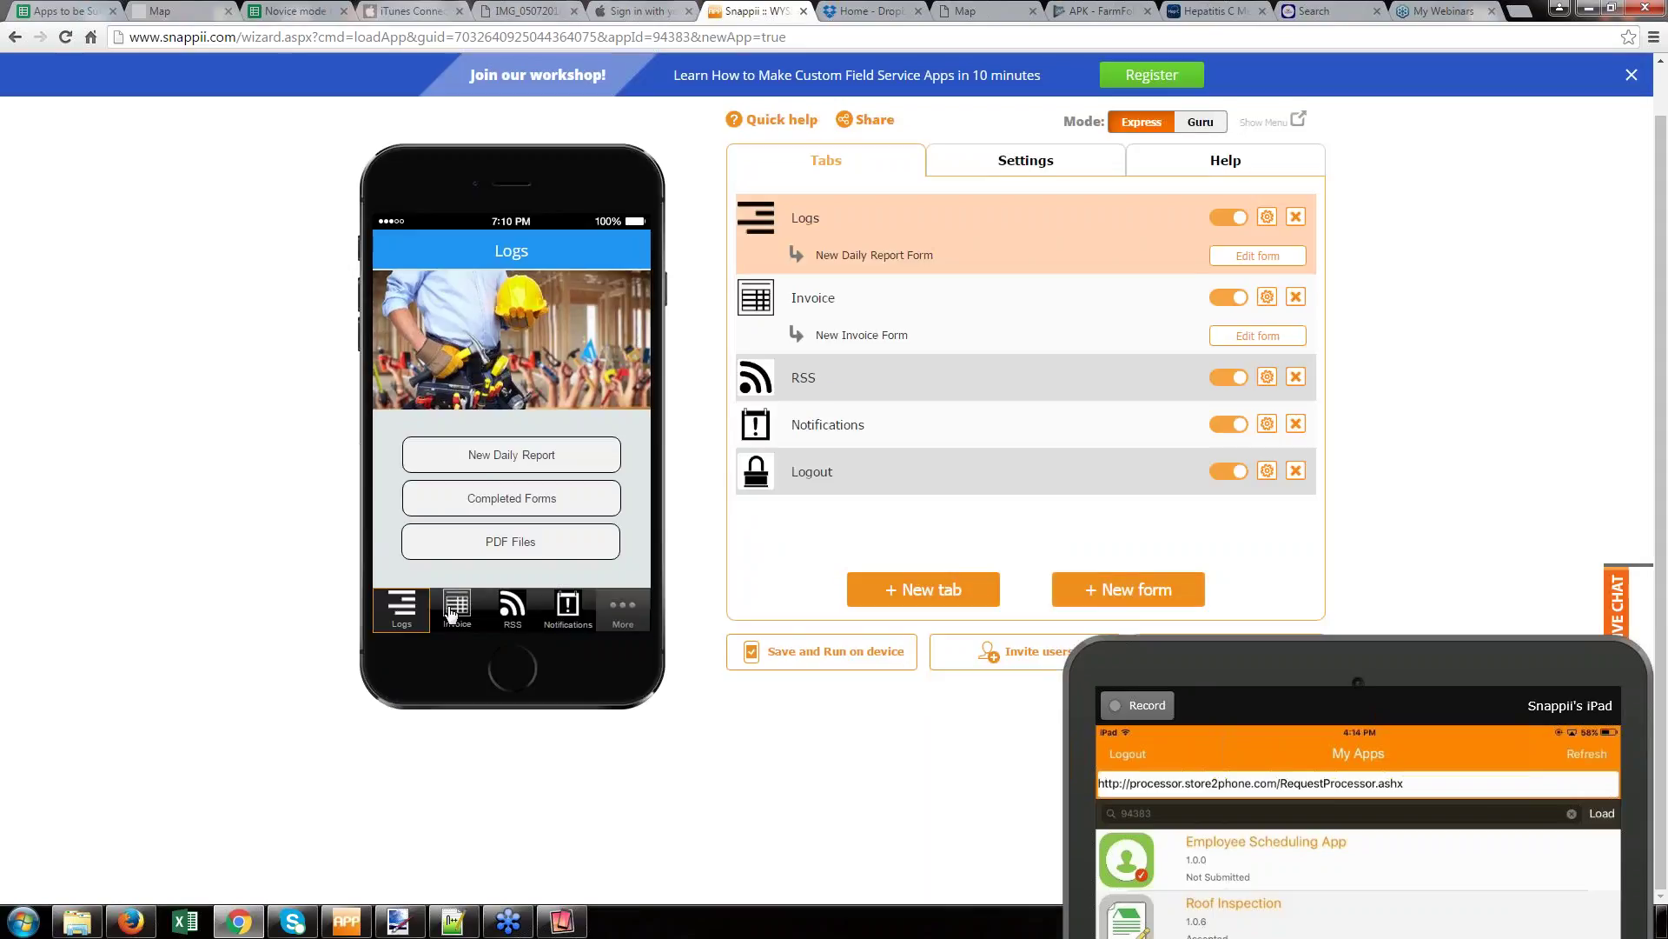
click(502, 474)
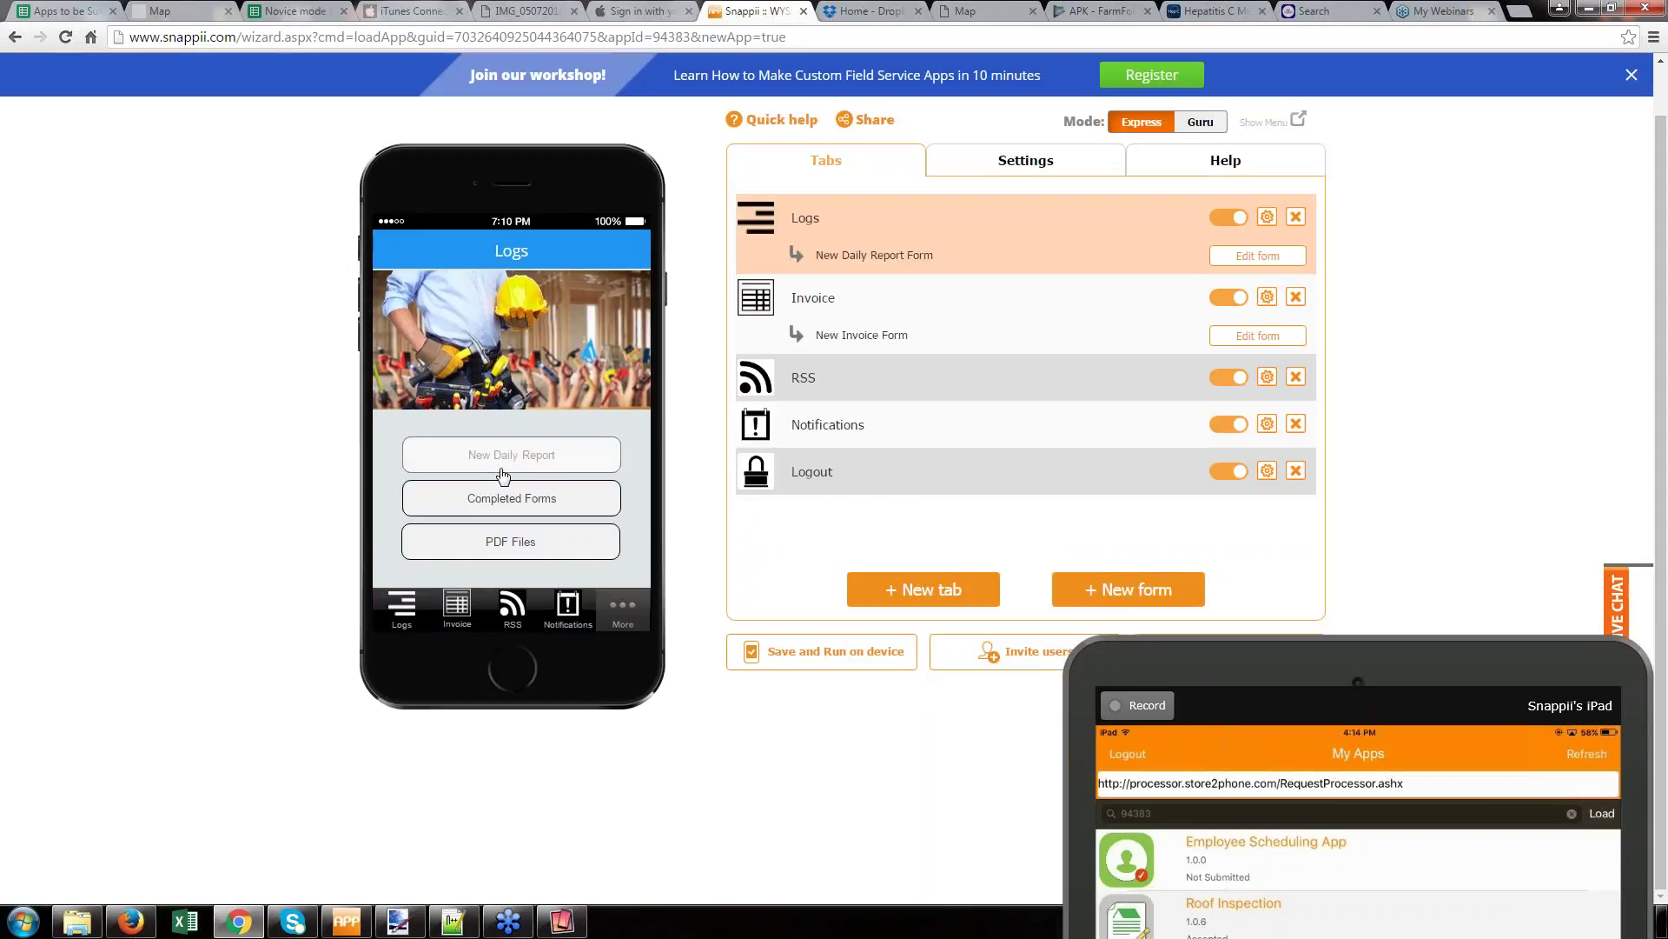
- Open the daily report form, check Page 2, save all changes, and choose Save and Run on device
click(932, 520)
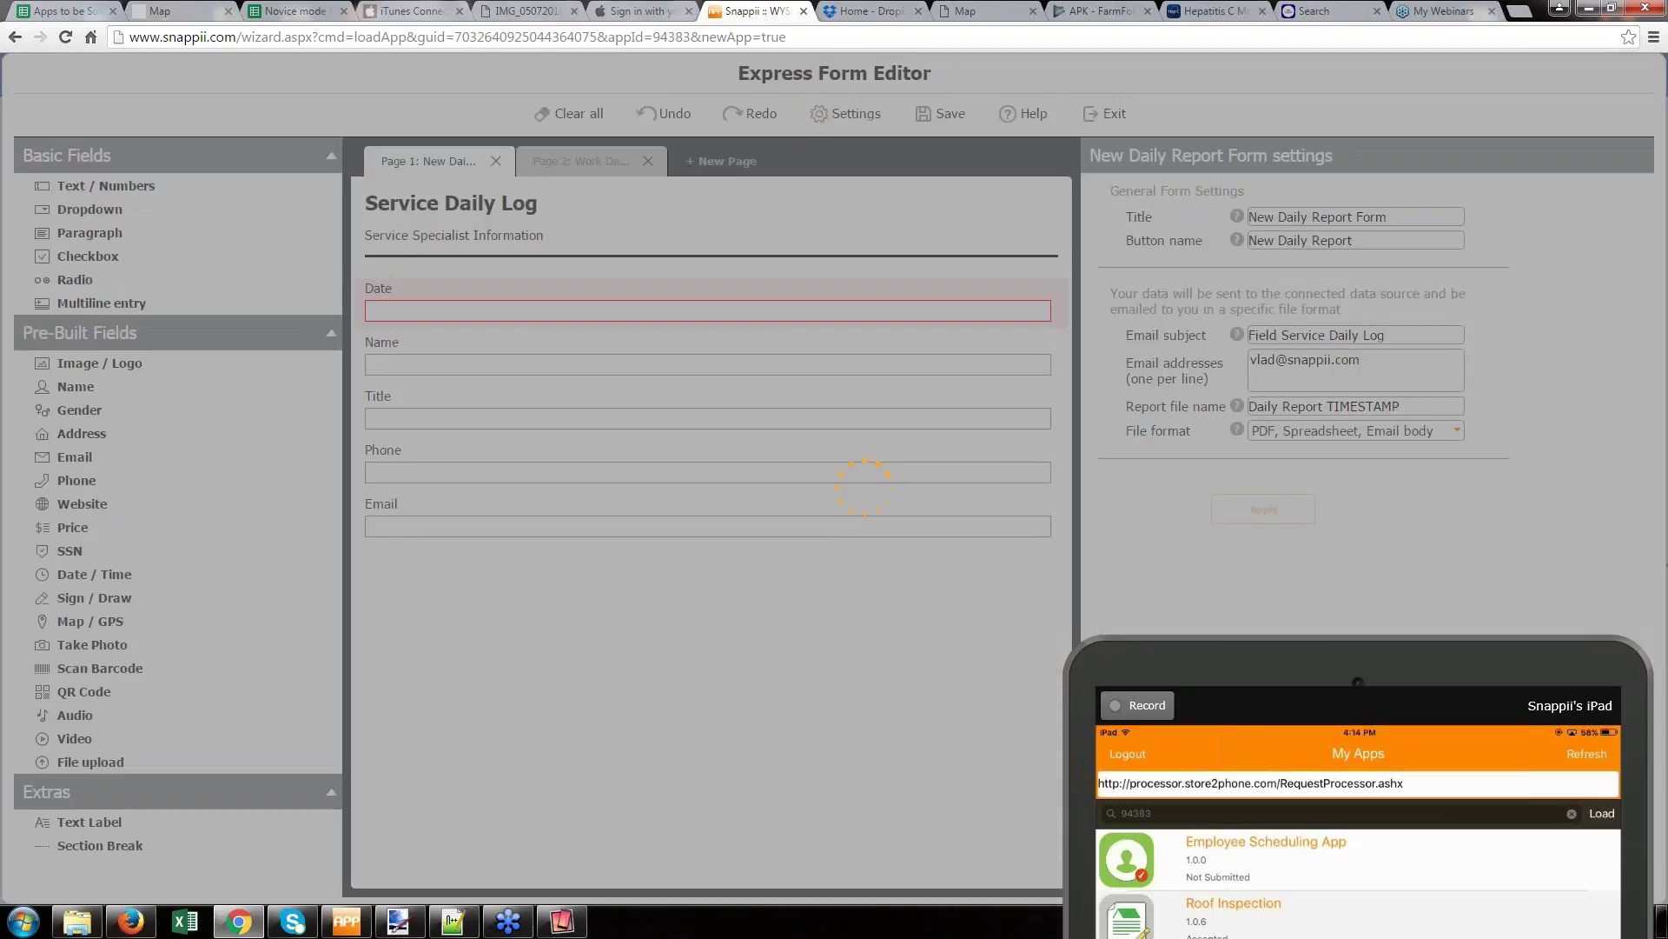
click(570, 160)
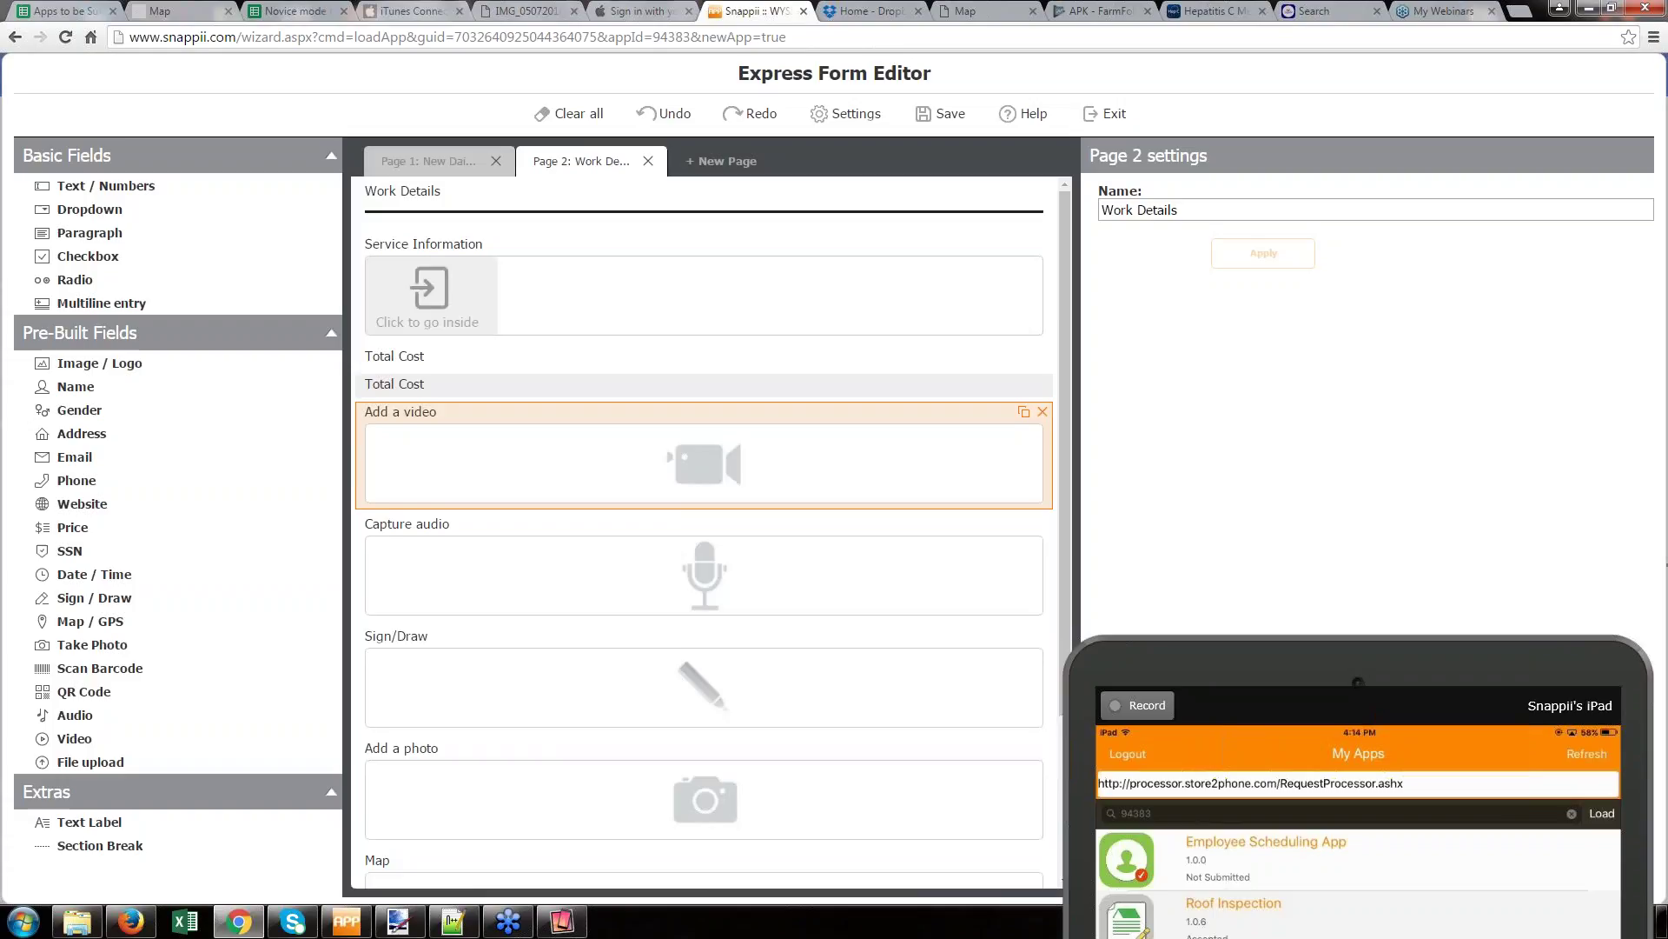
scroll(800, 484, down, 3)
click(1116, 113)
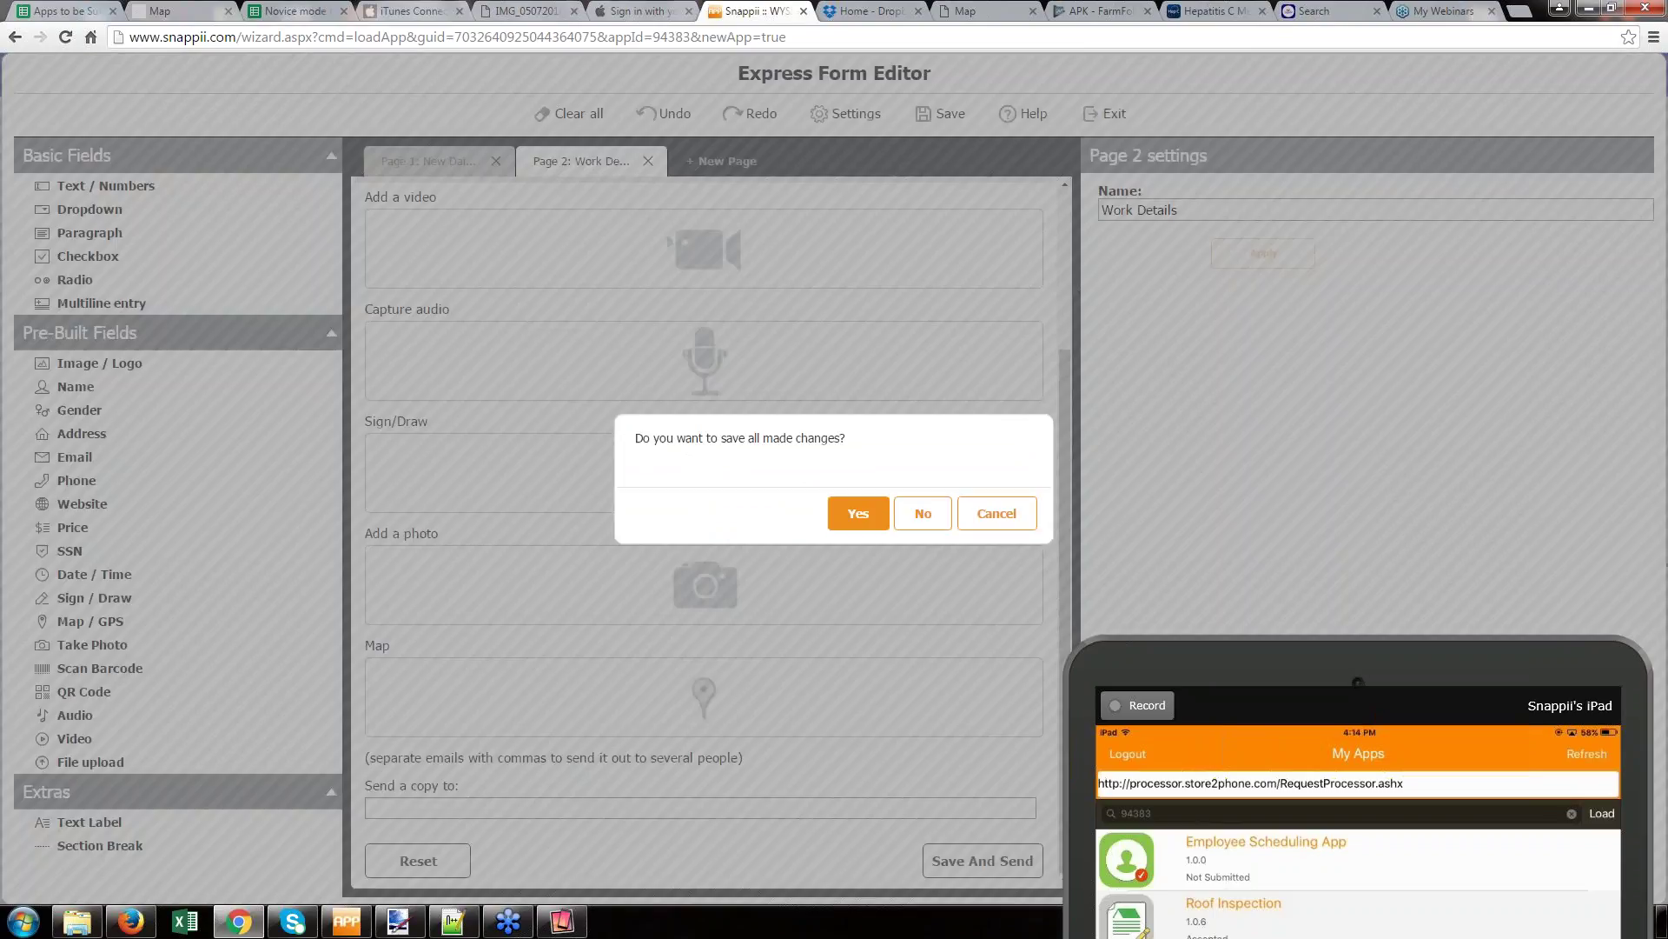
click(859, 510)
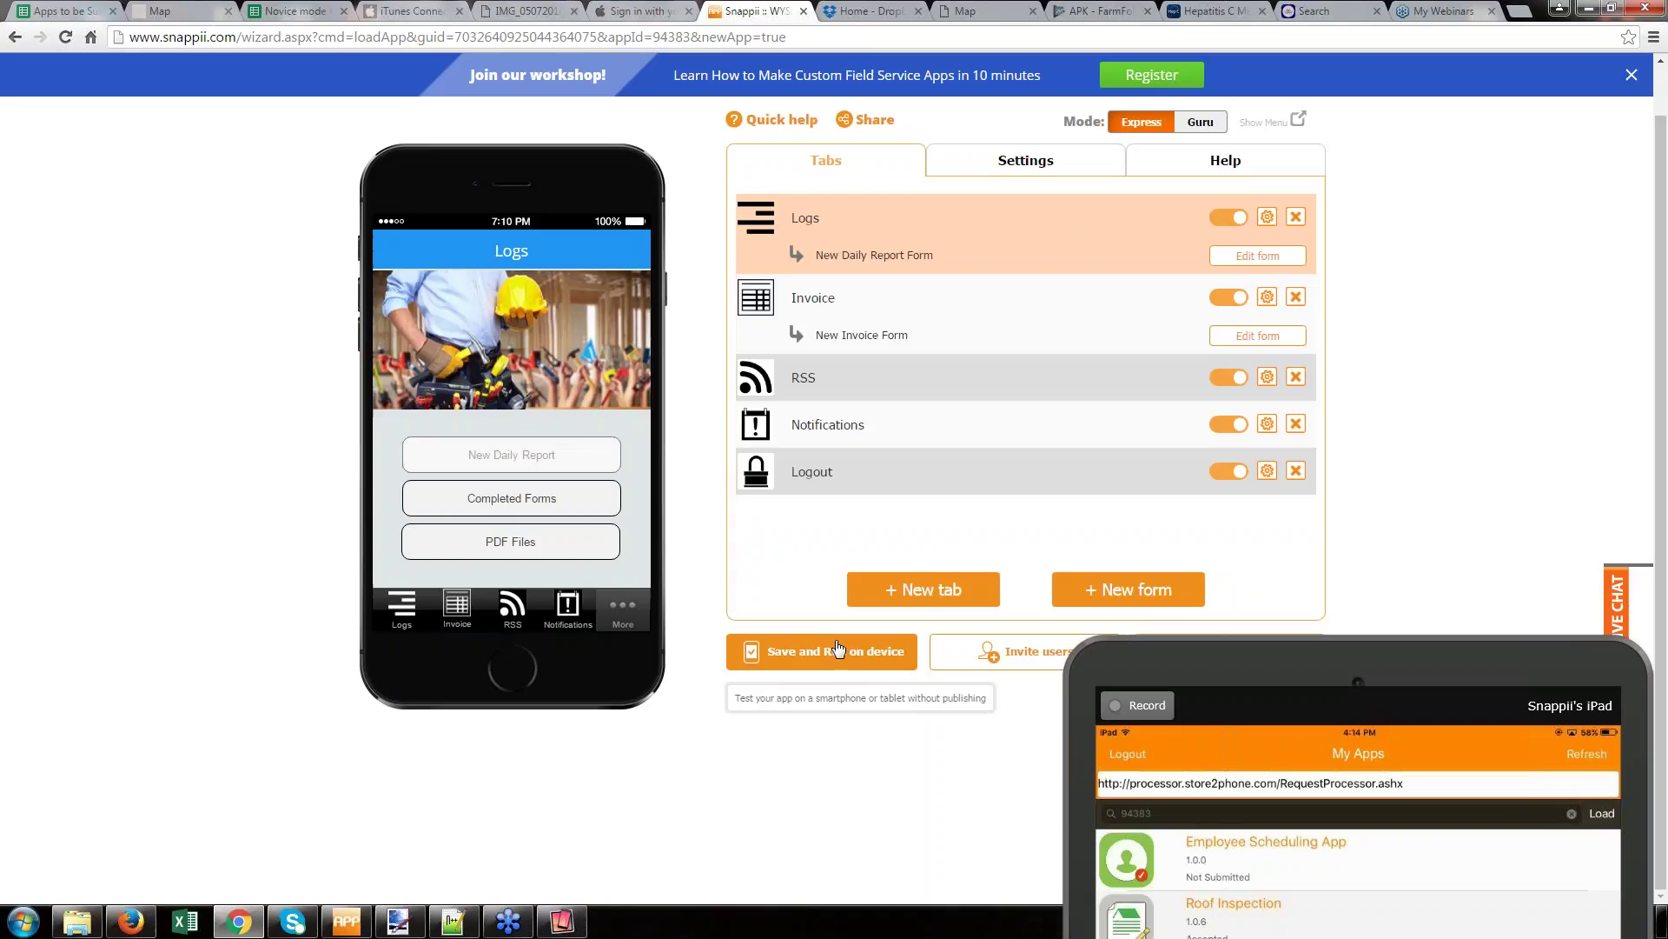
click(835, 651)
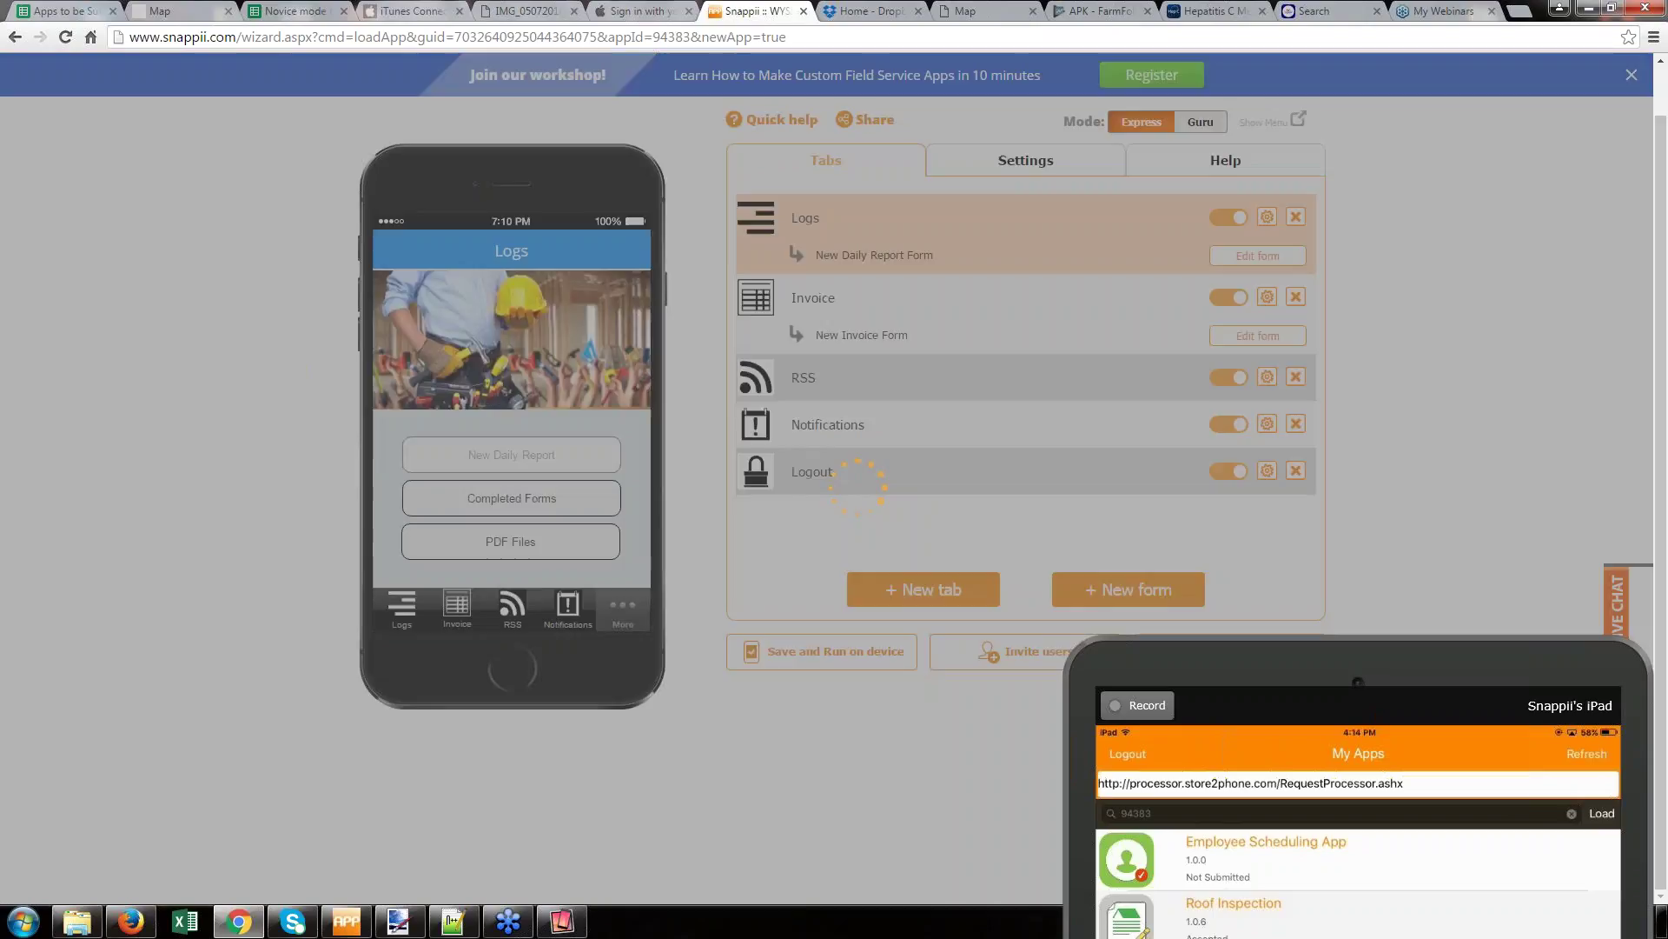
- Bring the iPad mirror window fully into view while the app loads
drag(1360, 656, 1211, 40)
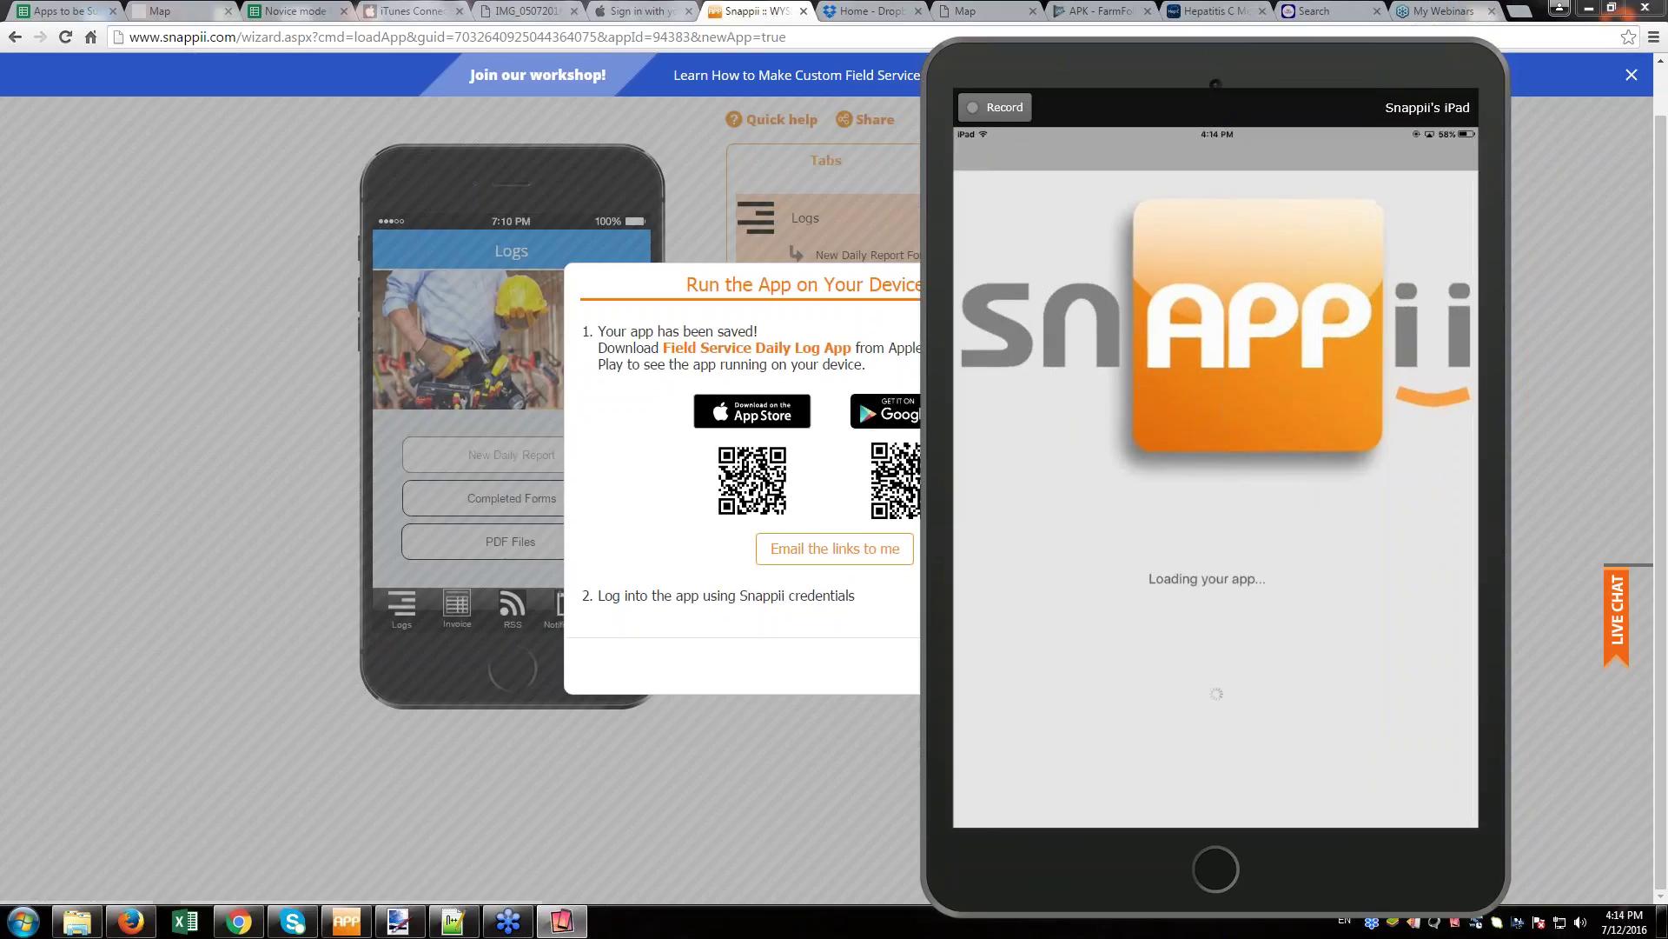
drag(1343, 237, 1279, 205)
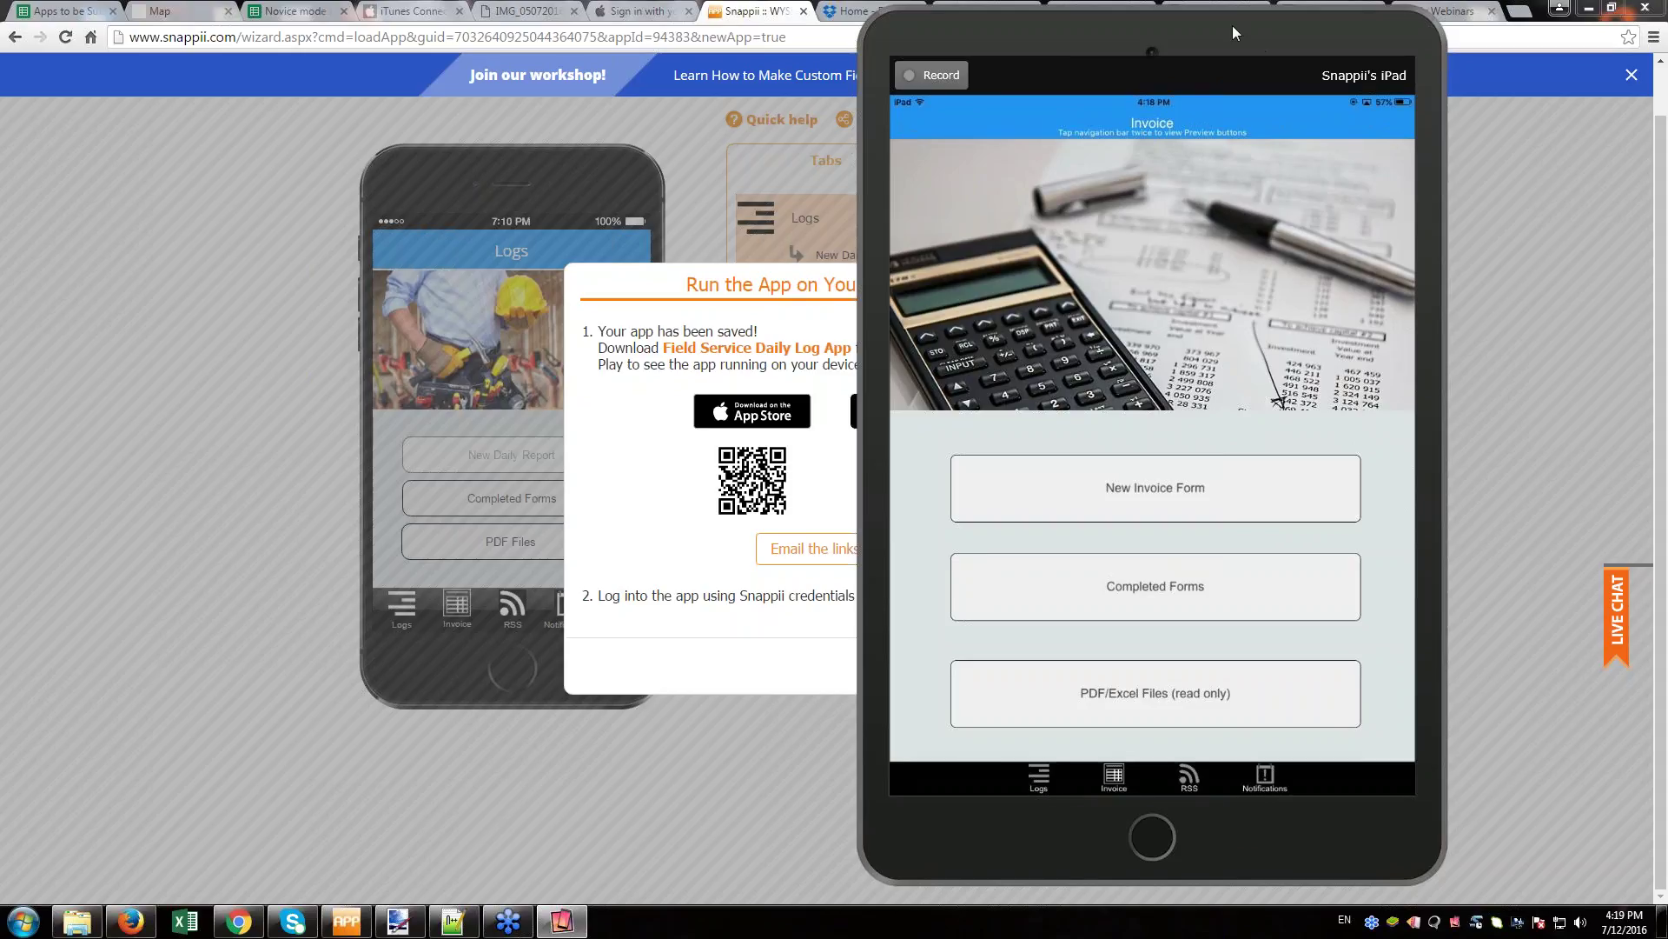
- Dismiss the app-saved notice and move the iPad mirror window so the phone preview shows
drag(1236, 34, 157, 369)
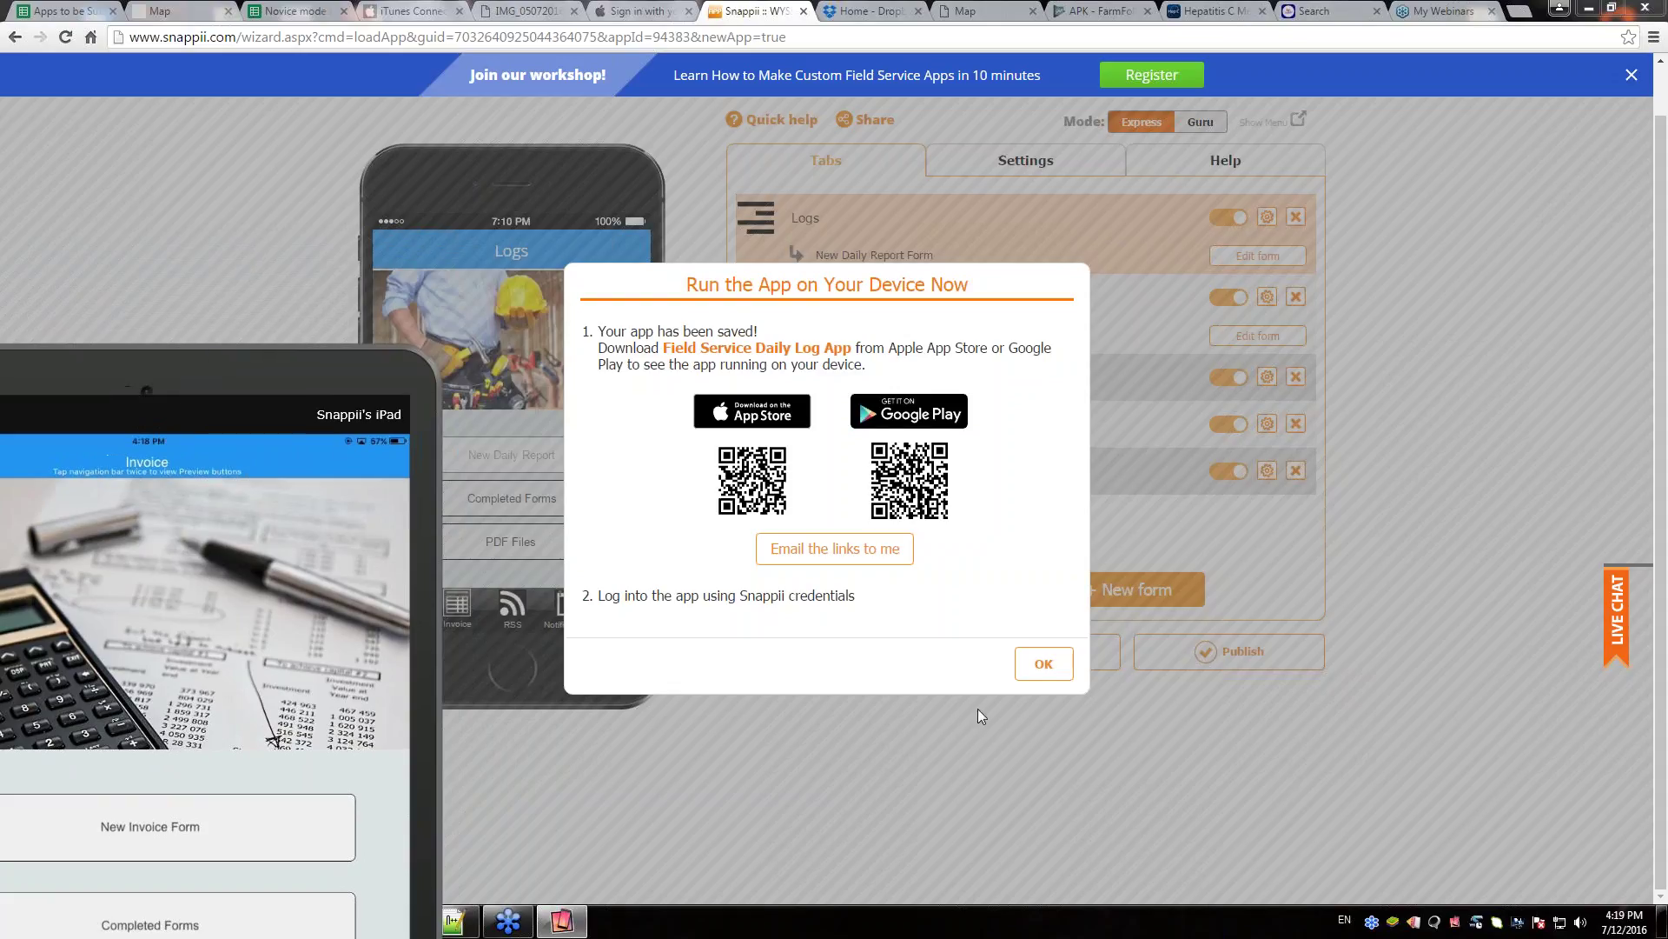
click(1043, 663)
drag(439, 608, 494, 426)
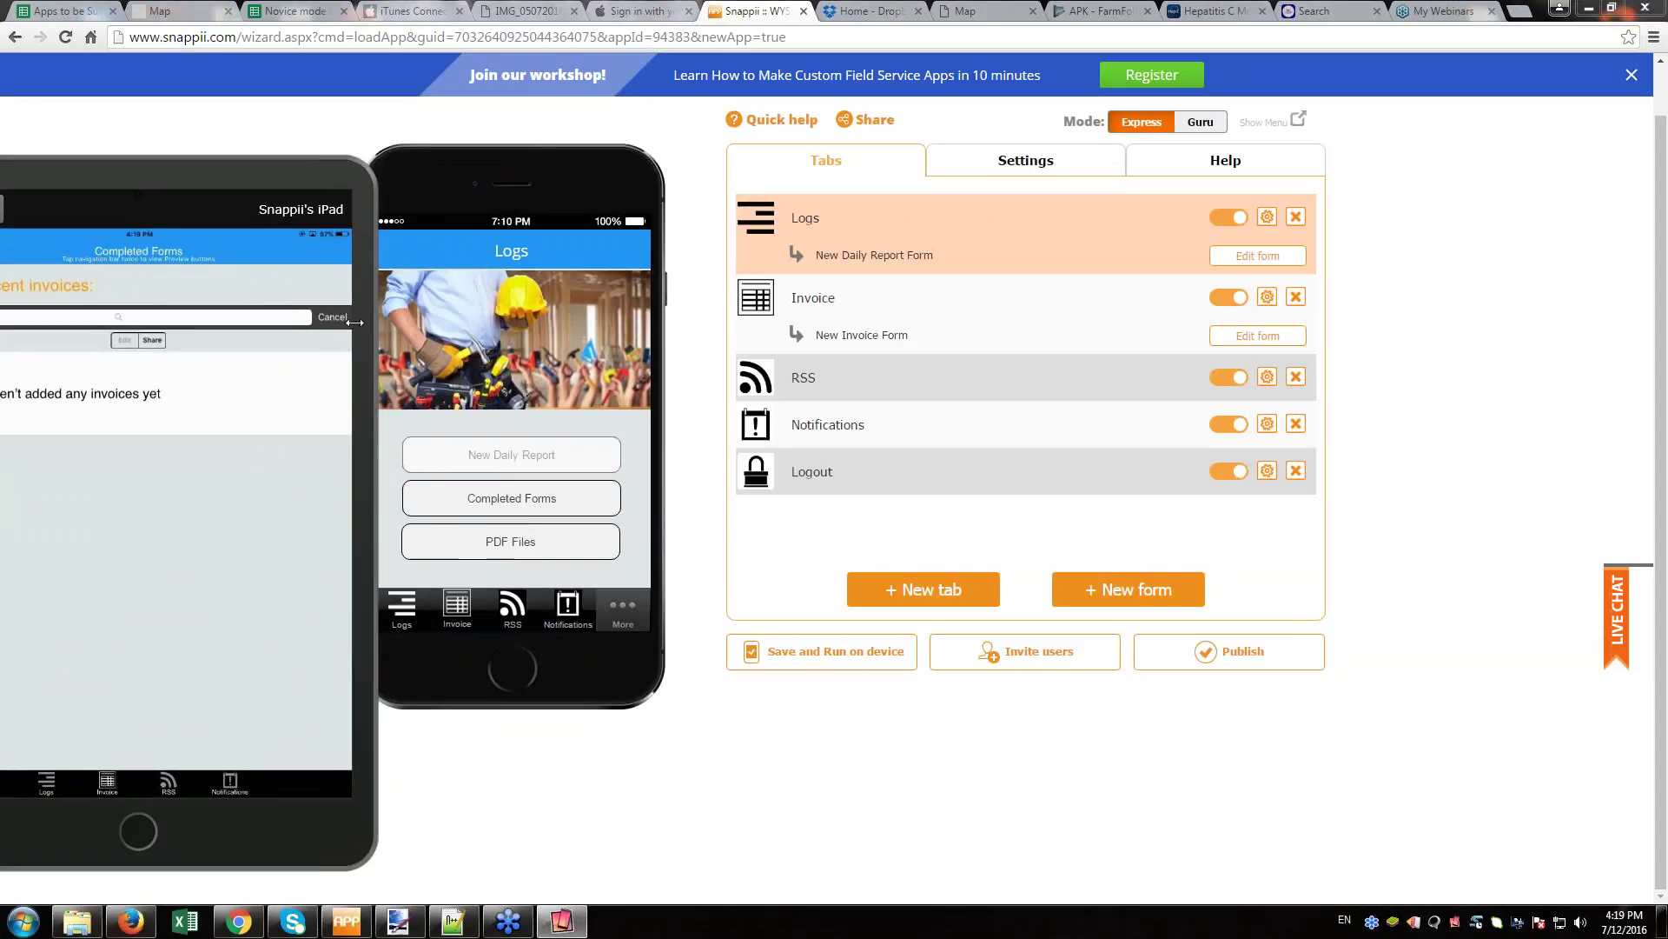
drag(228, 189, 281, 142)
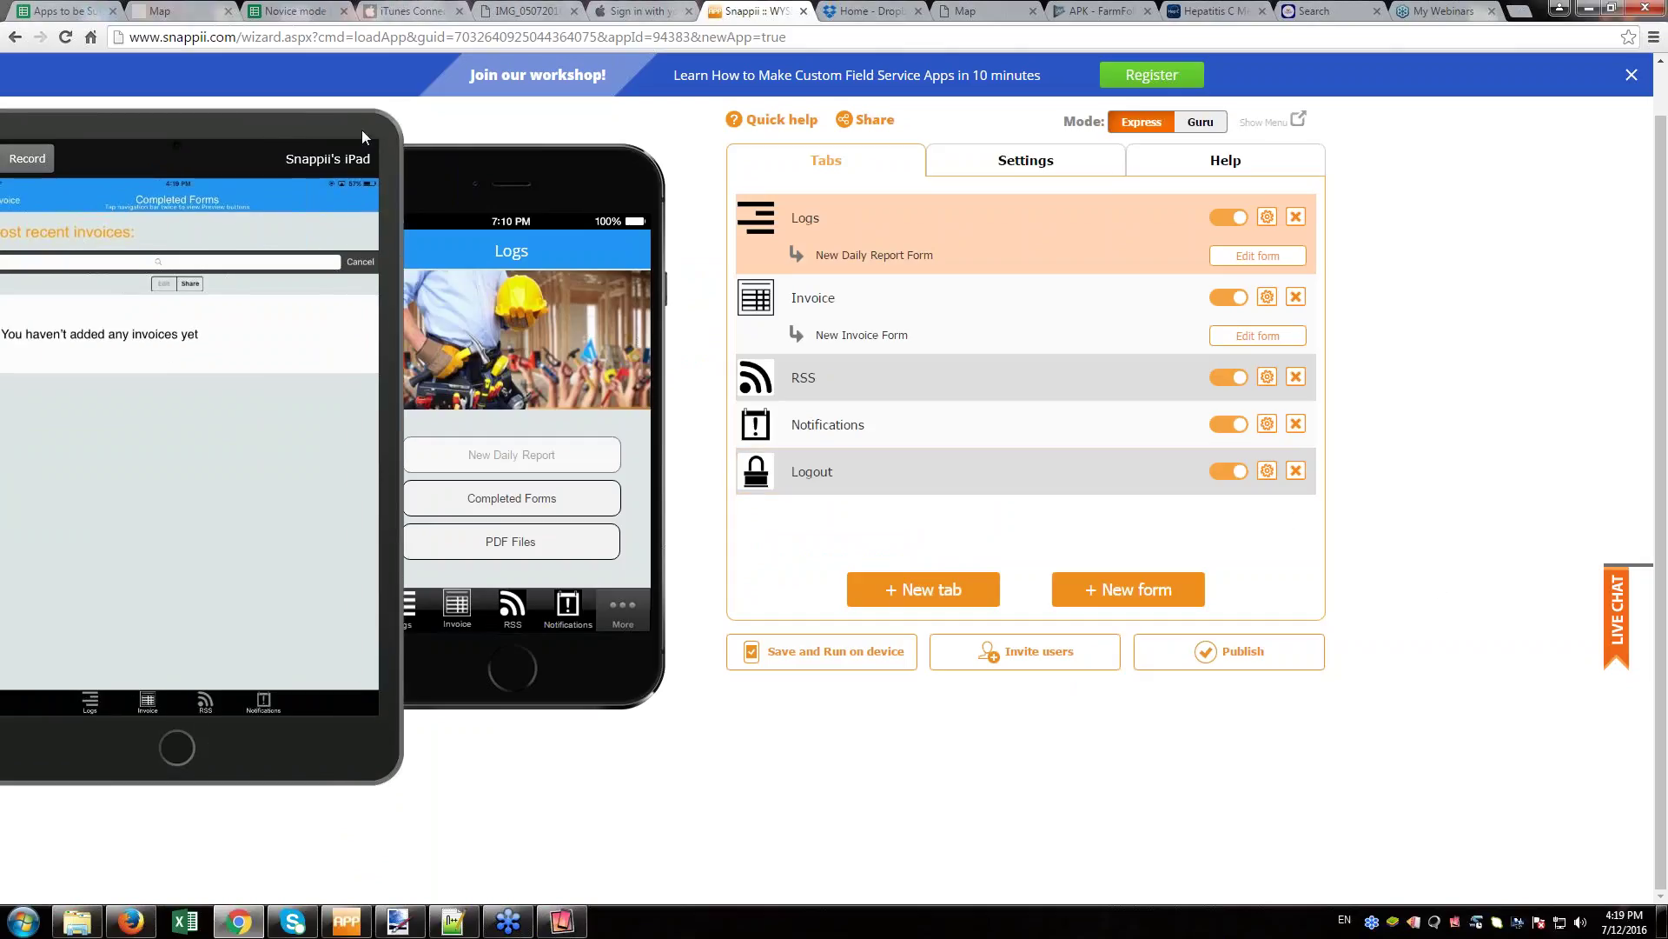
drag(312, 114, 194, 202)
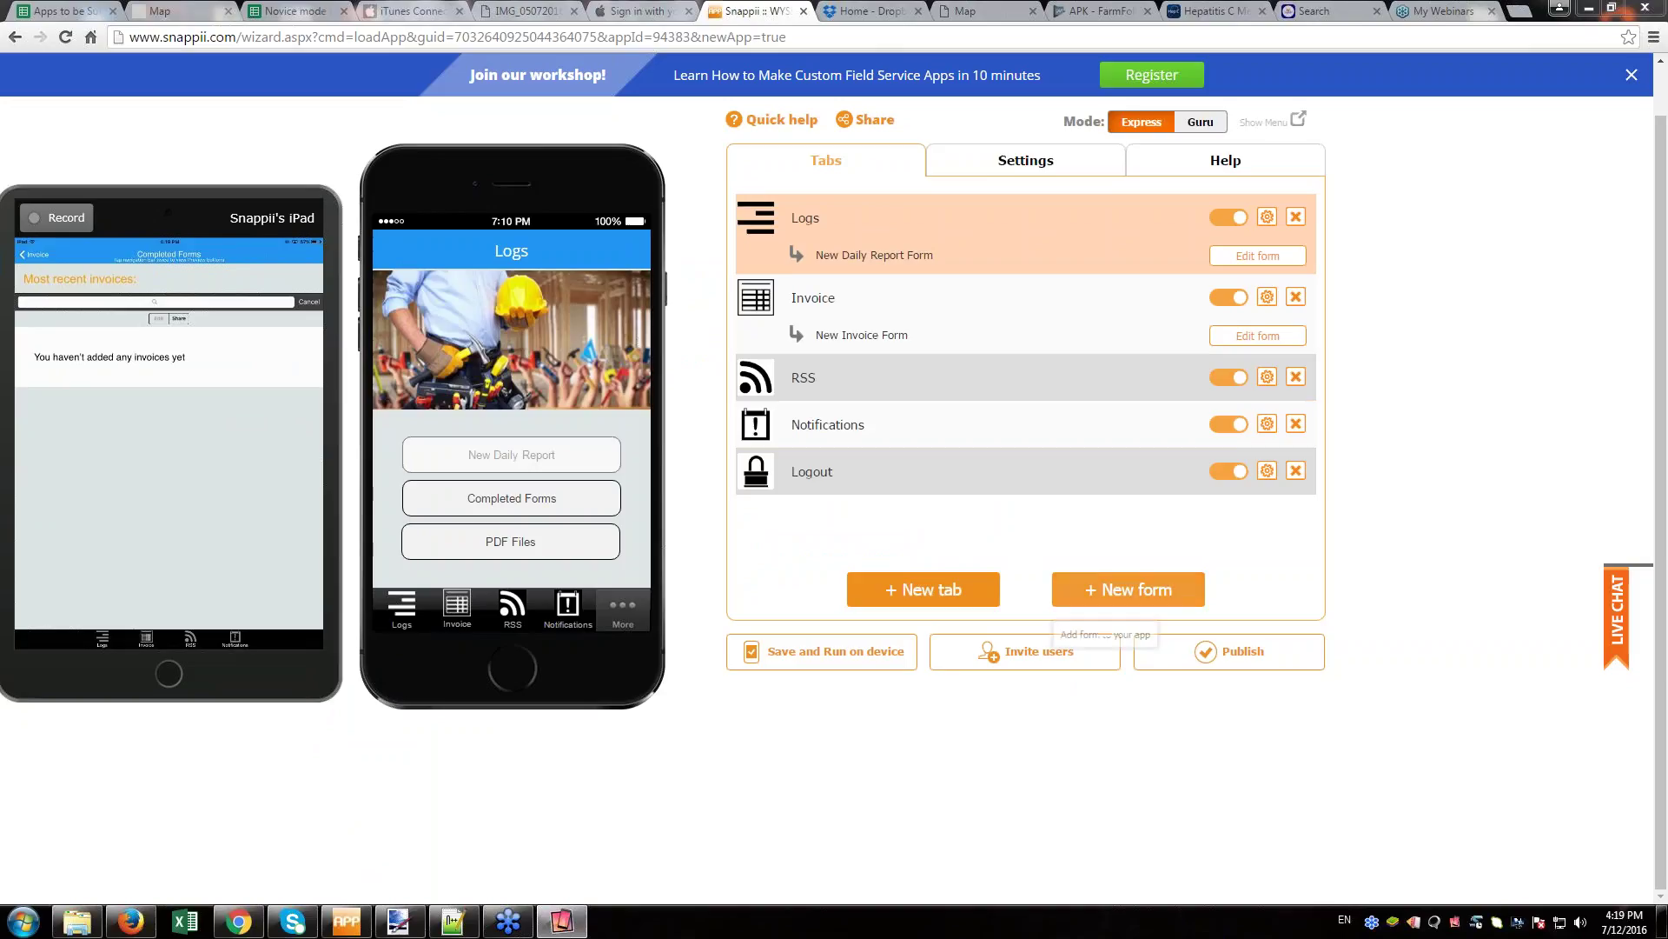
- Start publishing the app and save it first, dismissing the saved notice
click(1243, 664)
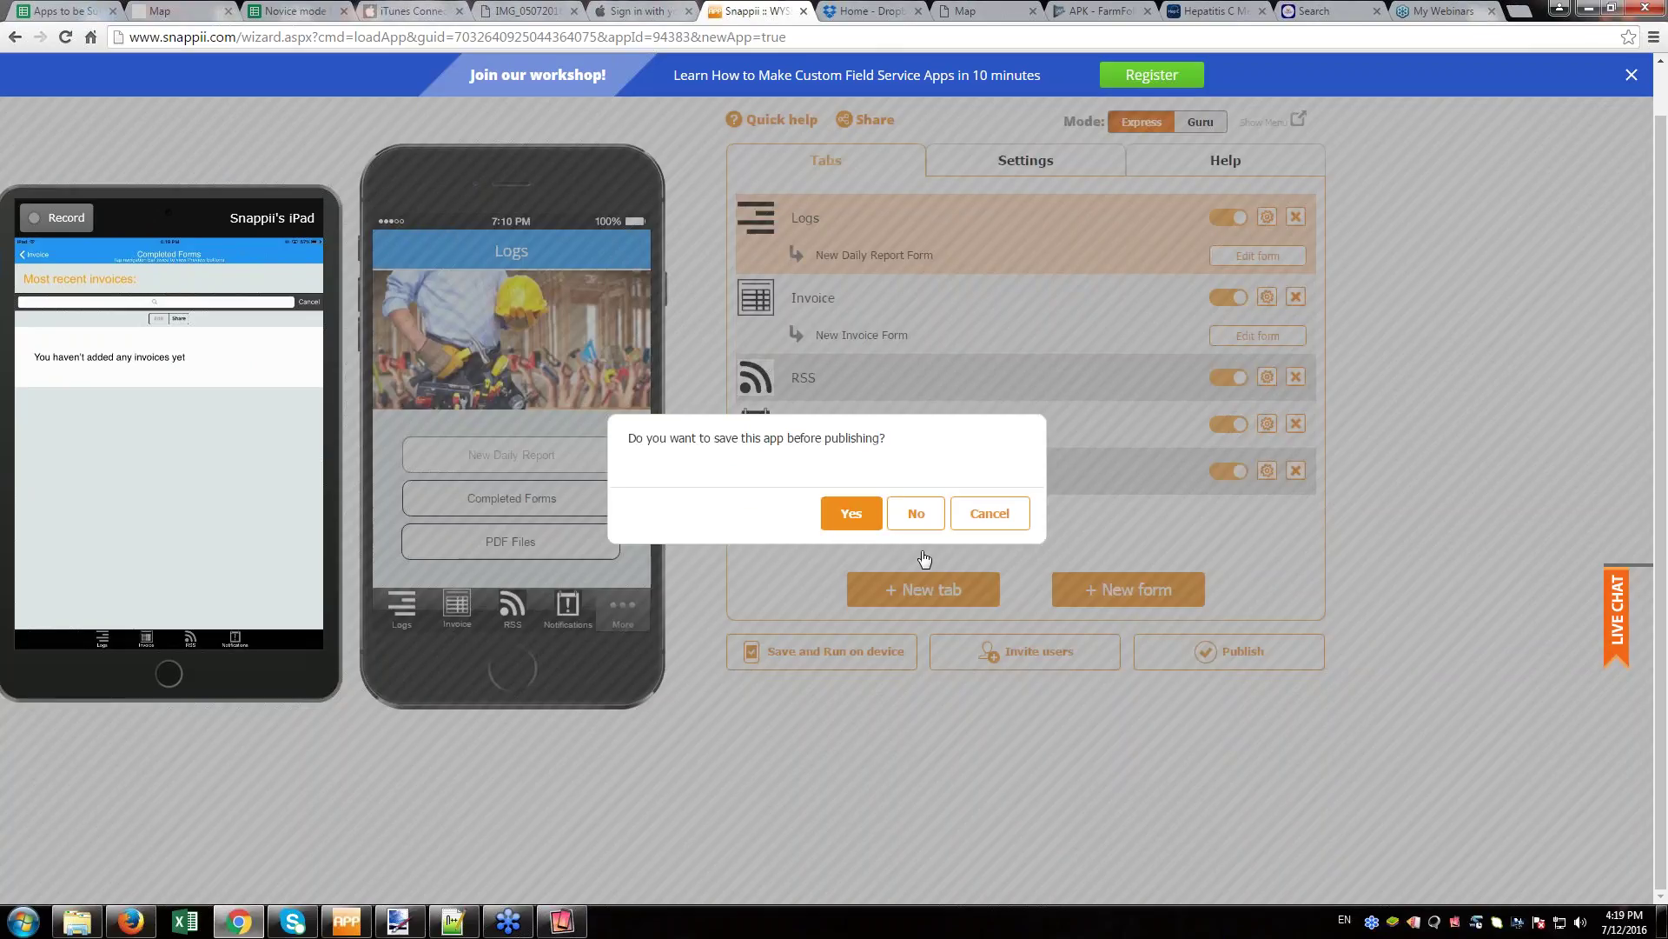
click(852, 515)
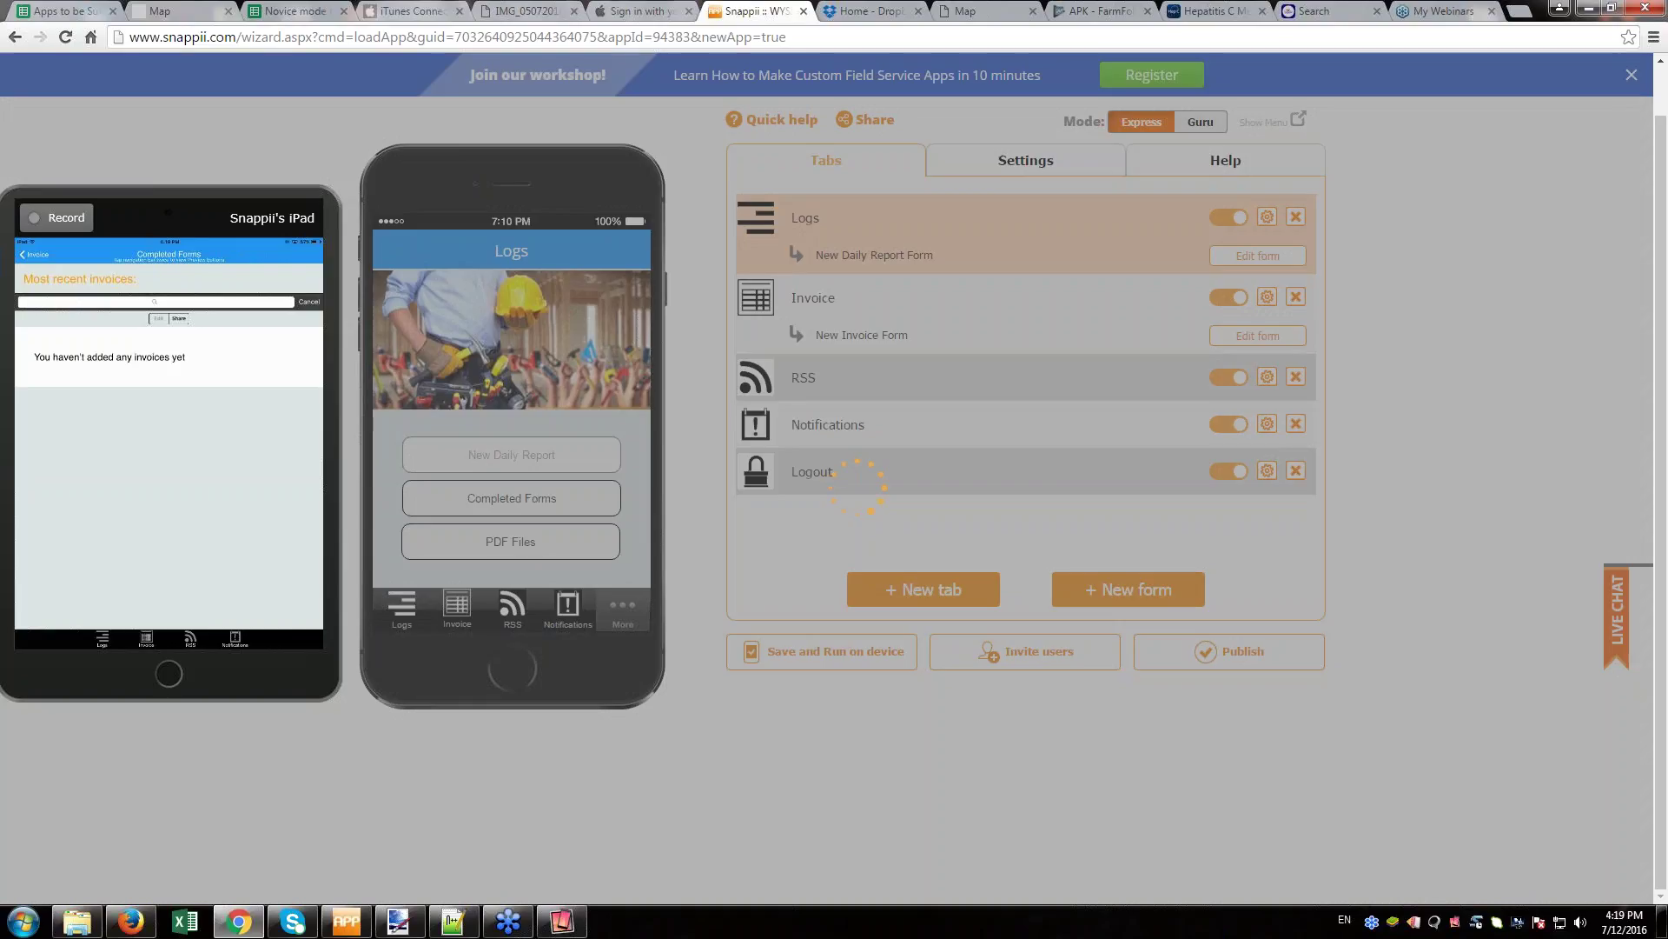
click(1043, 660)
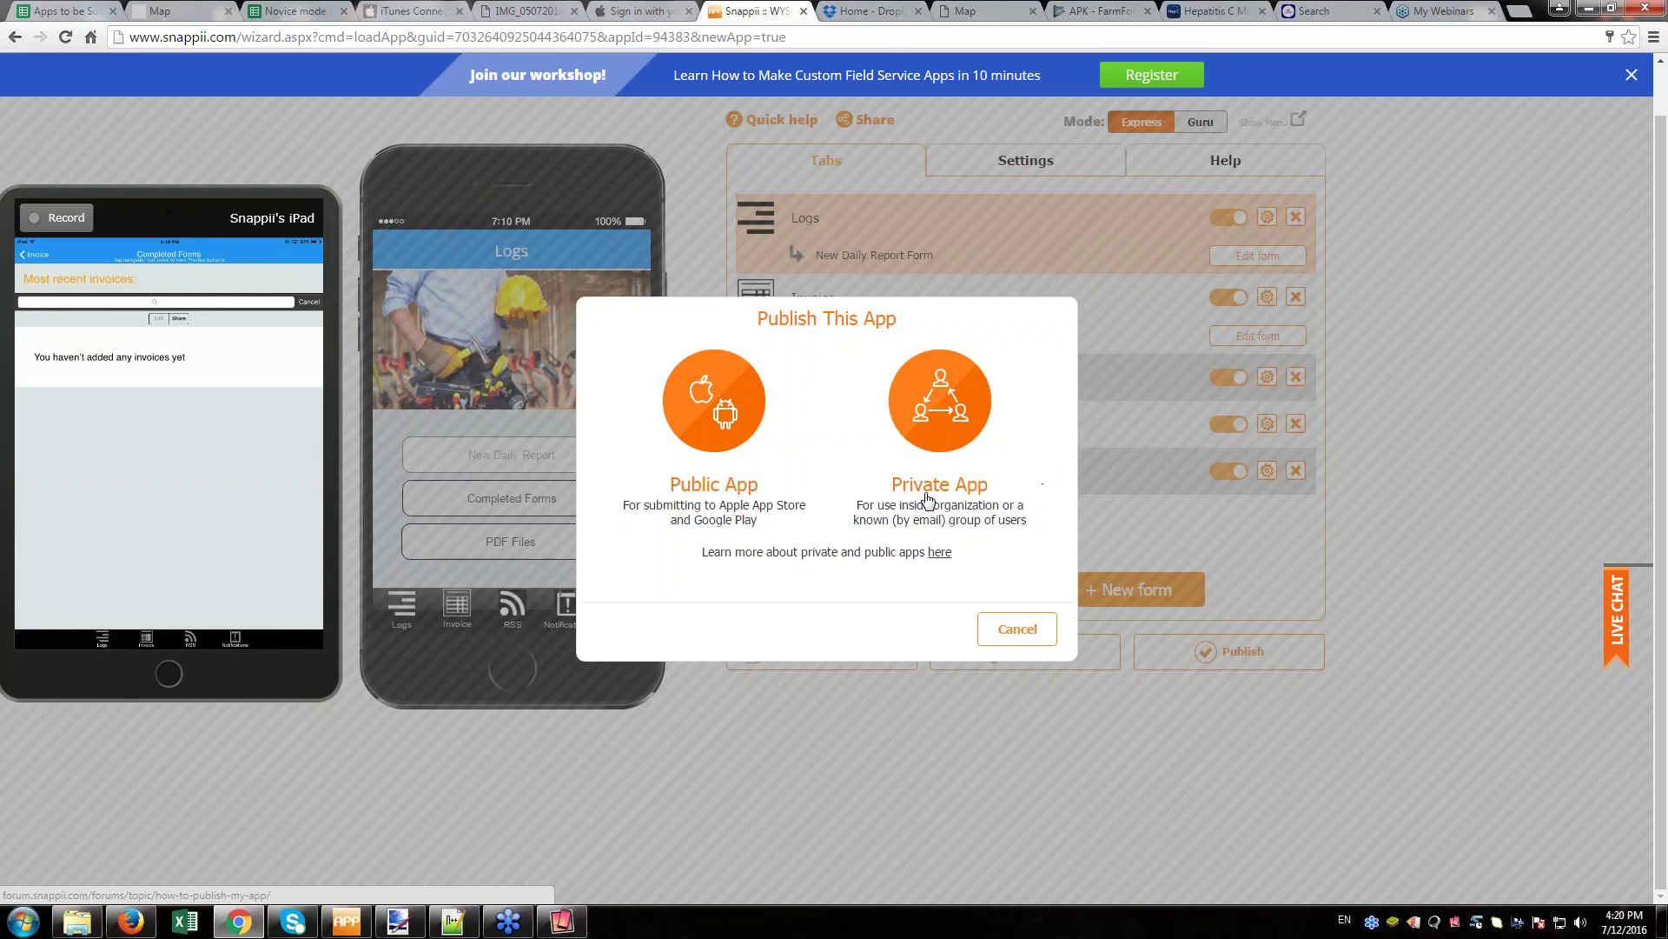
- Publish as a Private App and agree to invite users afterwards
click(945, 424)
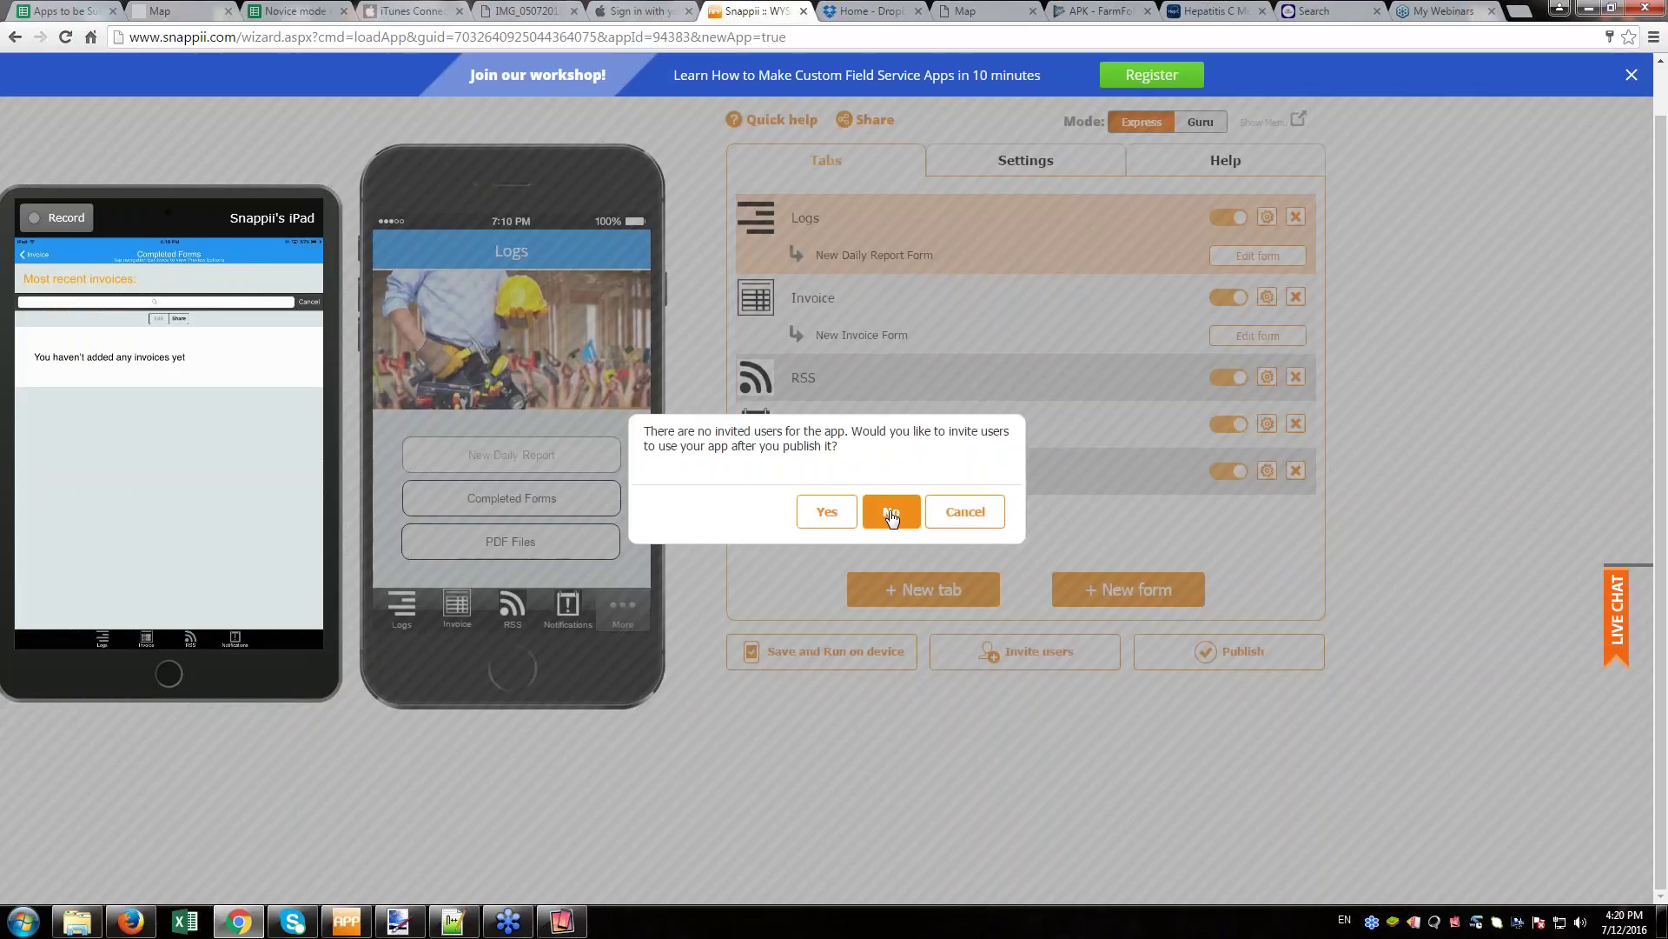
click(826, 516)
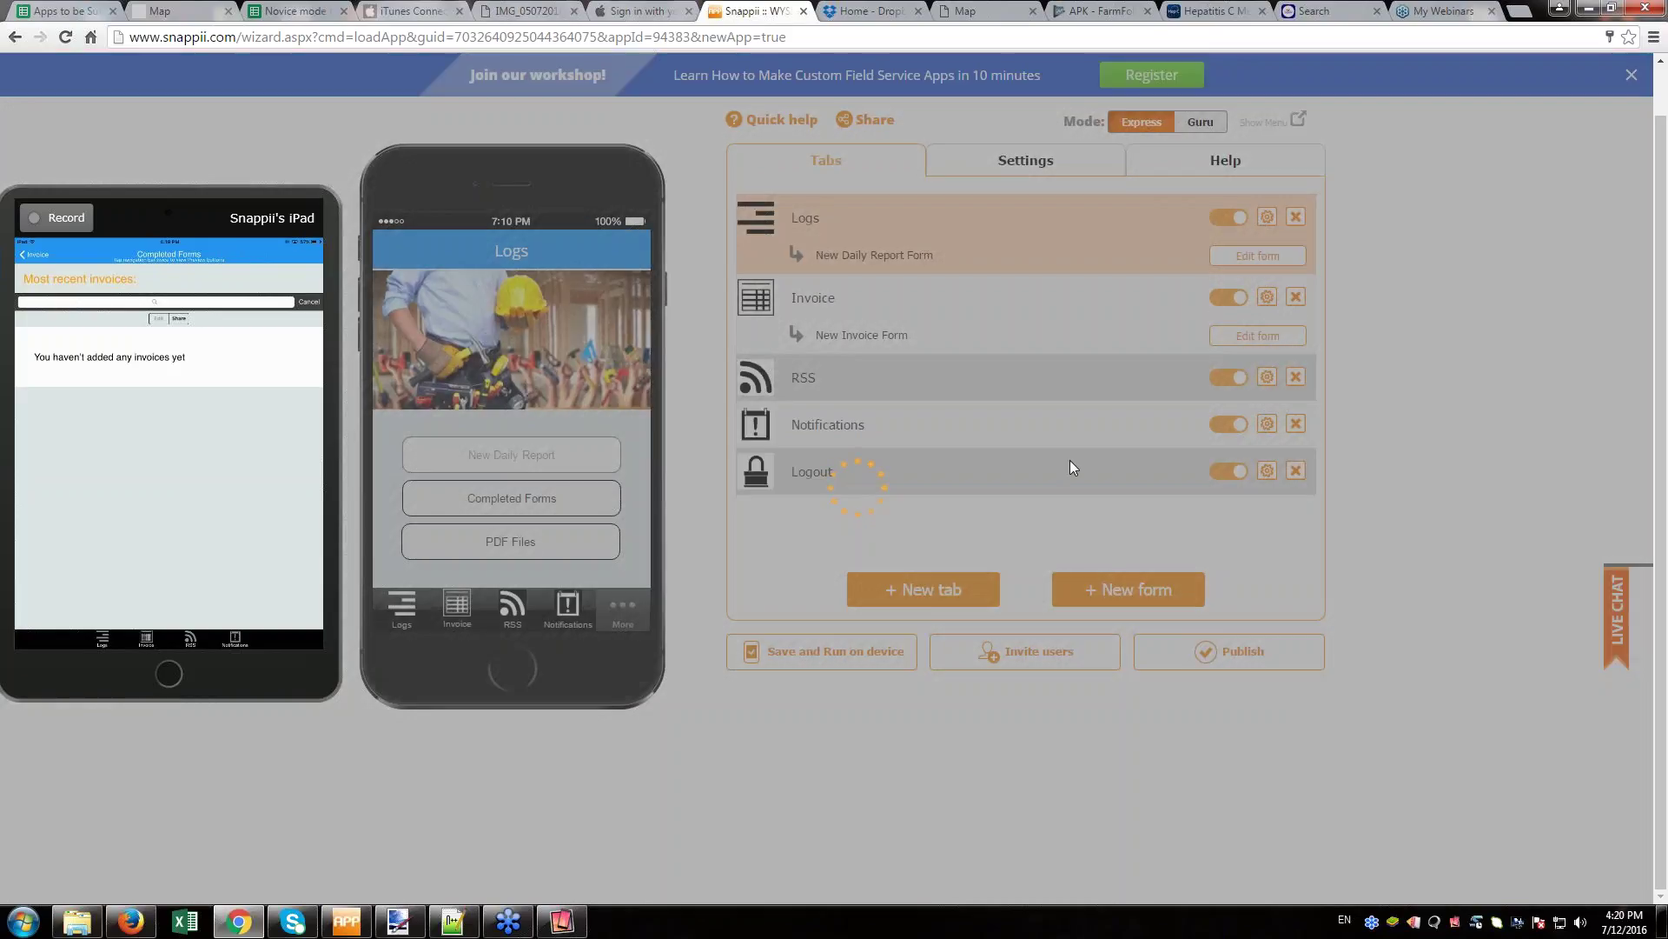
click(1049, 659)
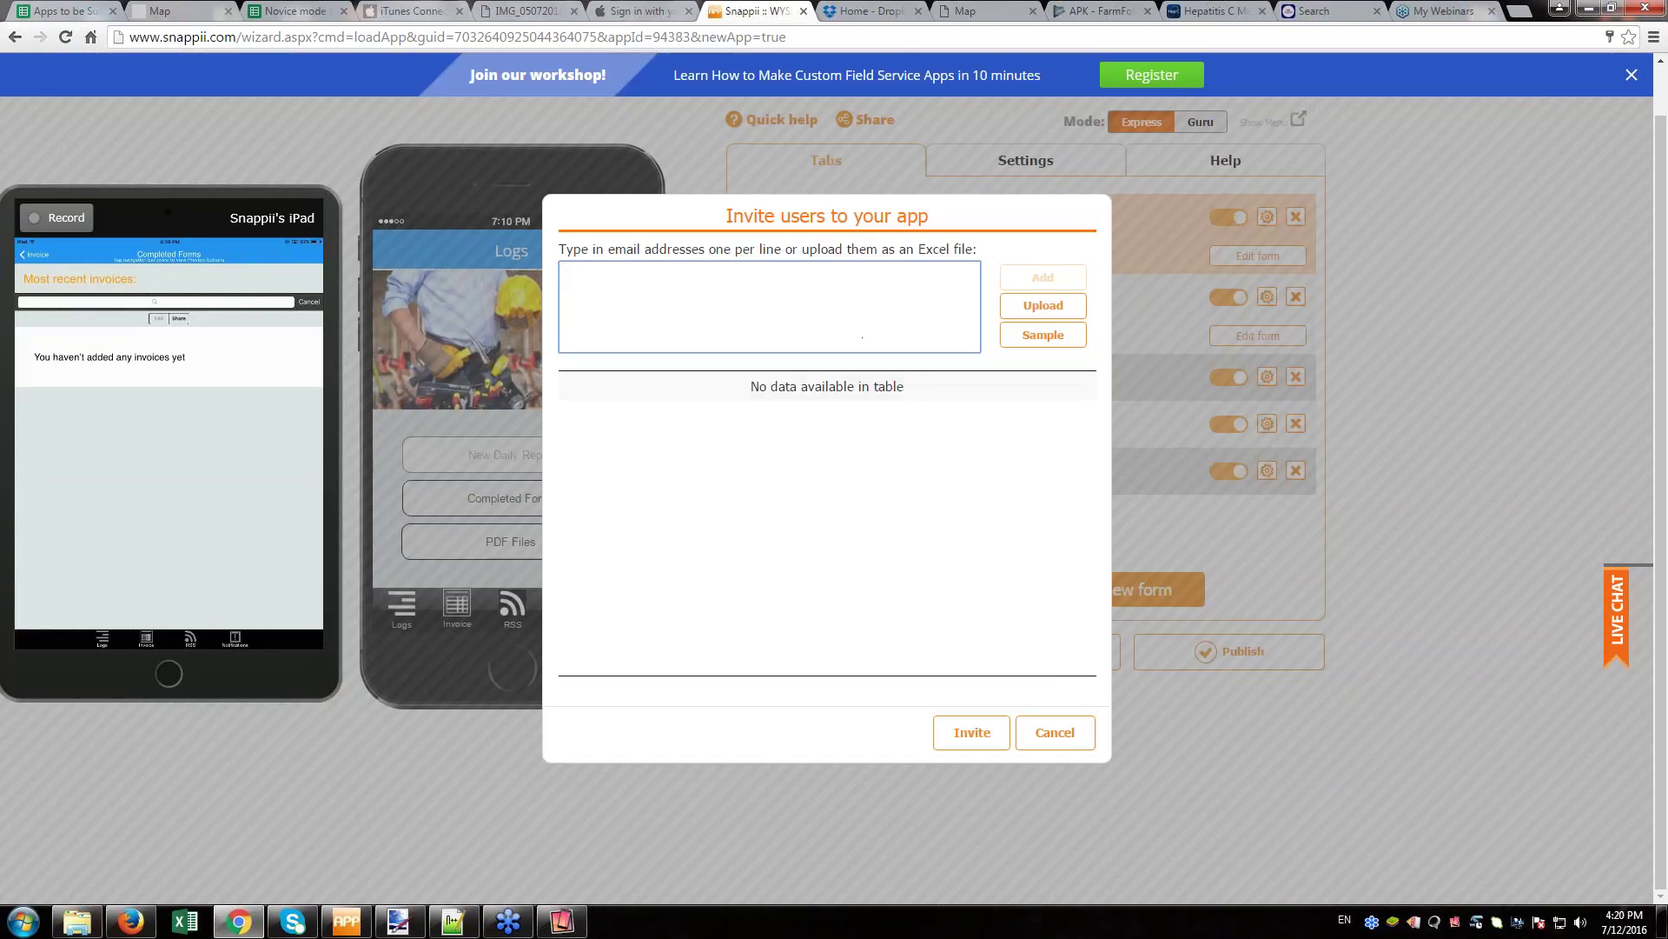
- Enter the invitee's e-mail address, send the invitation, then dismiss the already-used warning
click(862, 337)
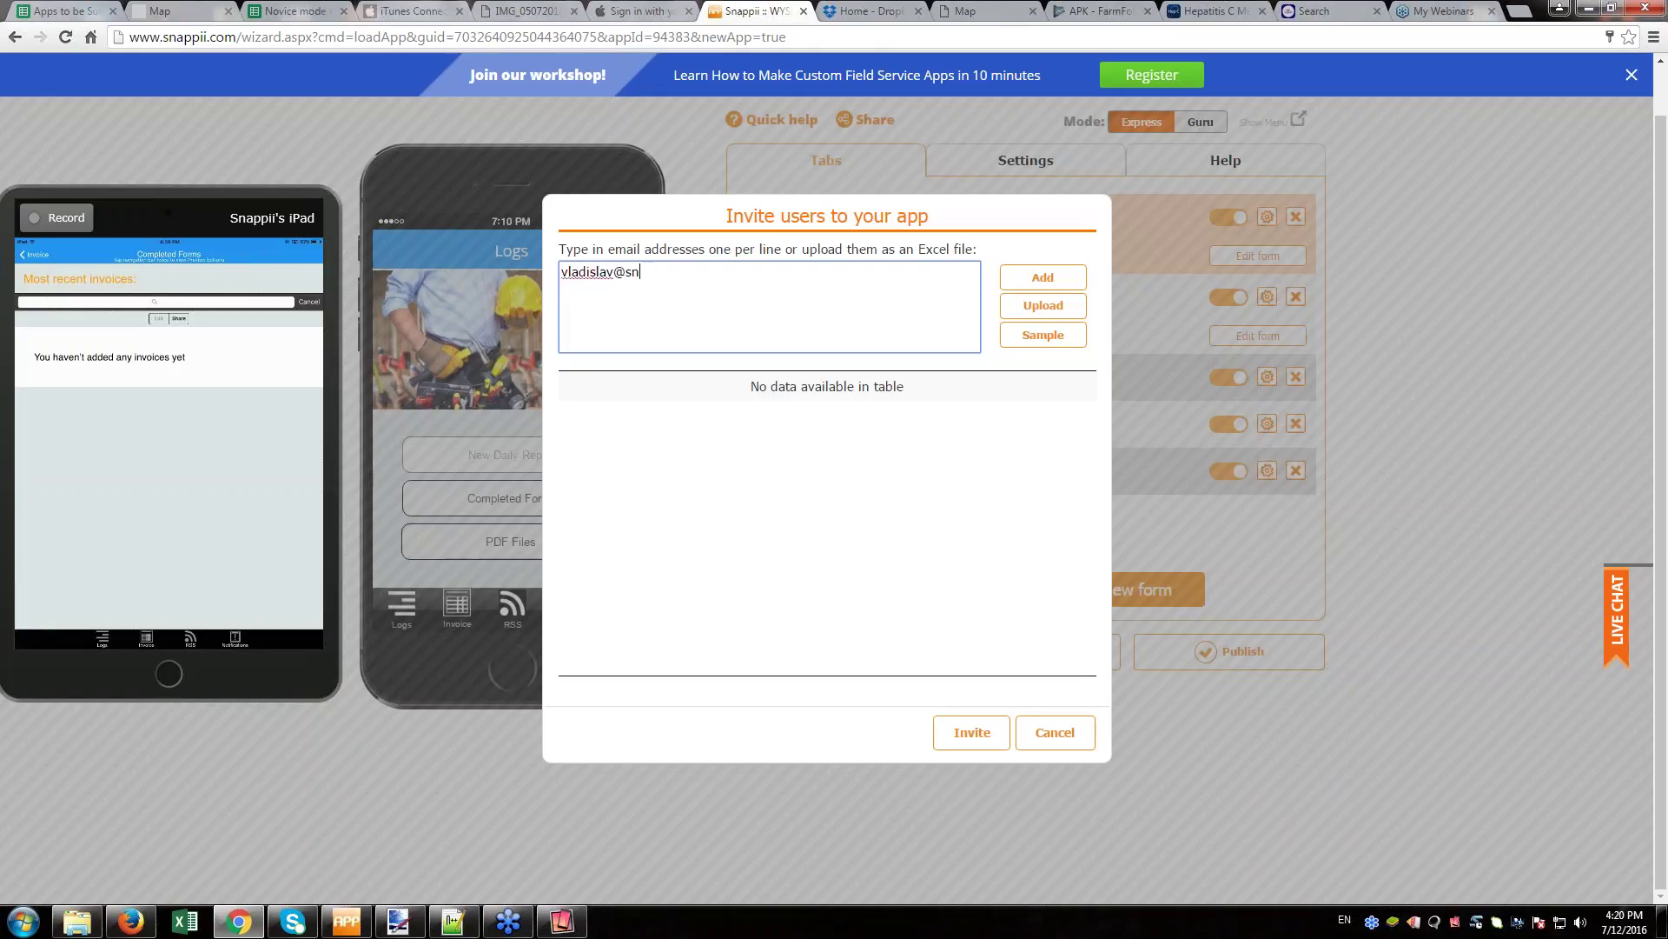
click(1038, 278)
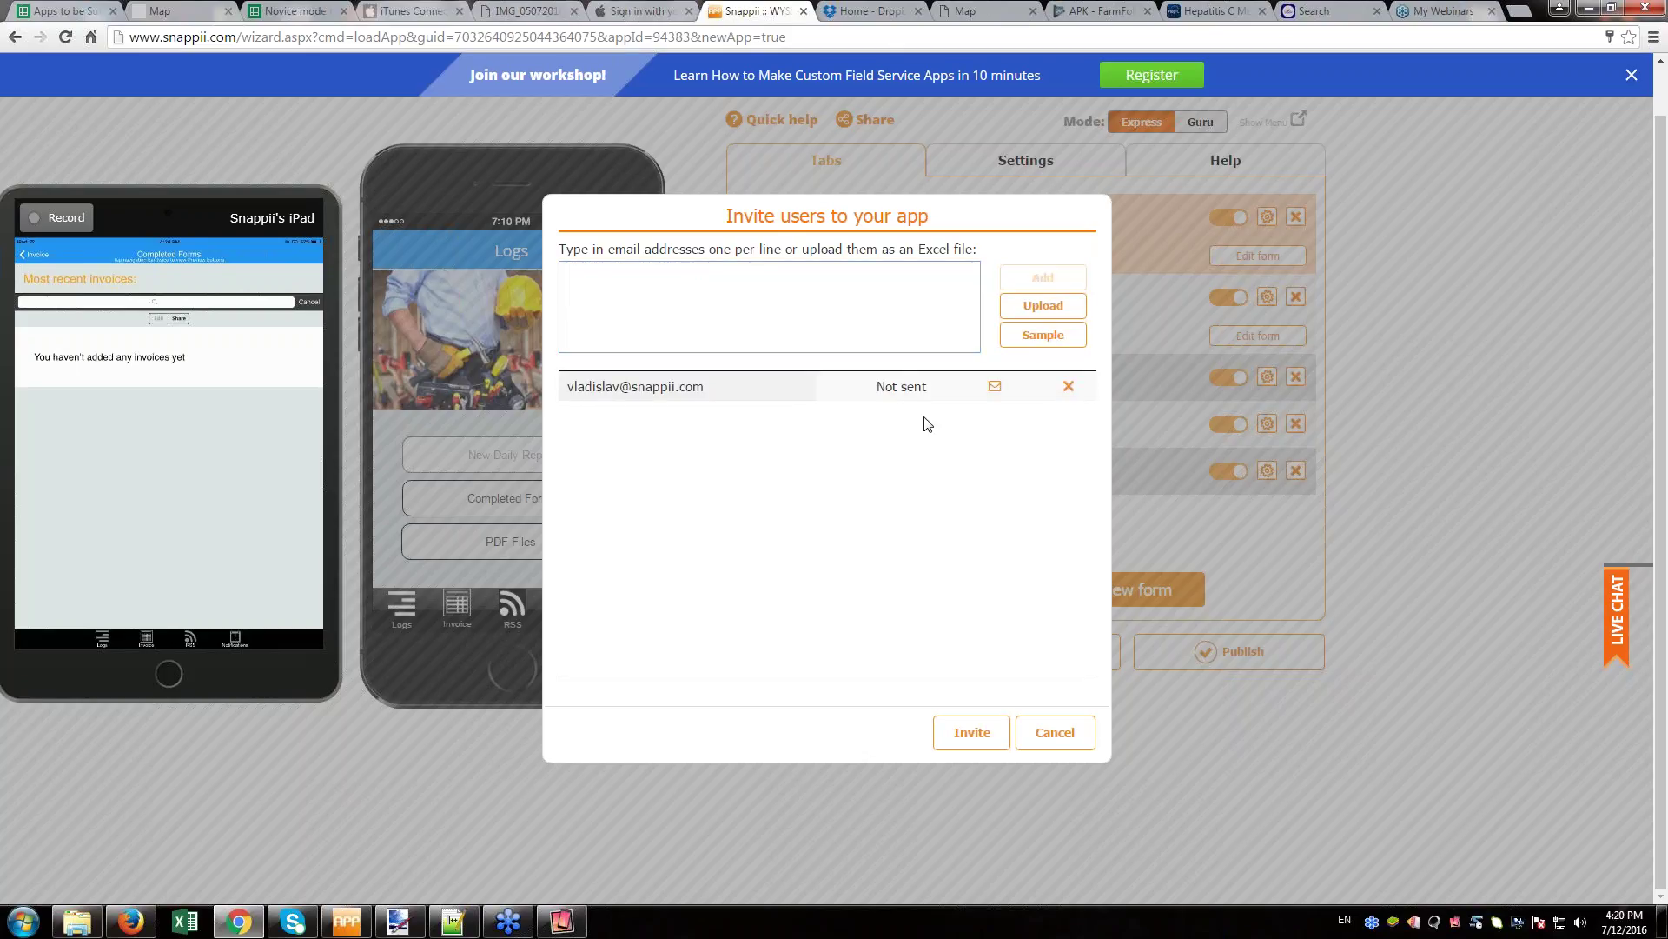
click(966, 738)
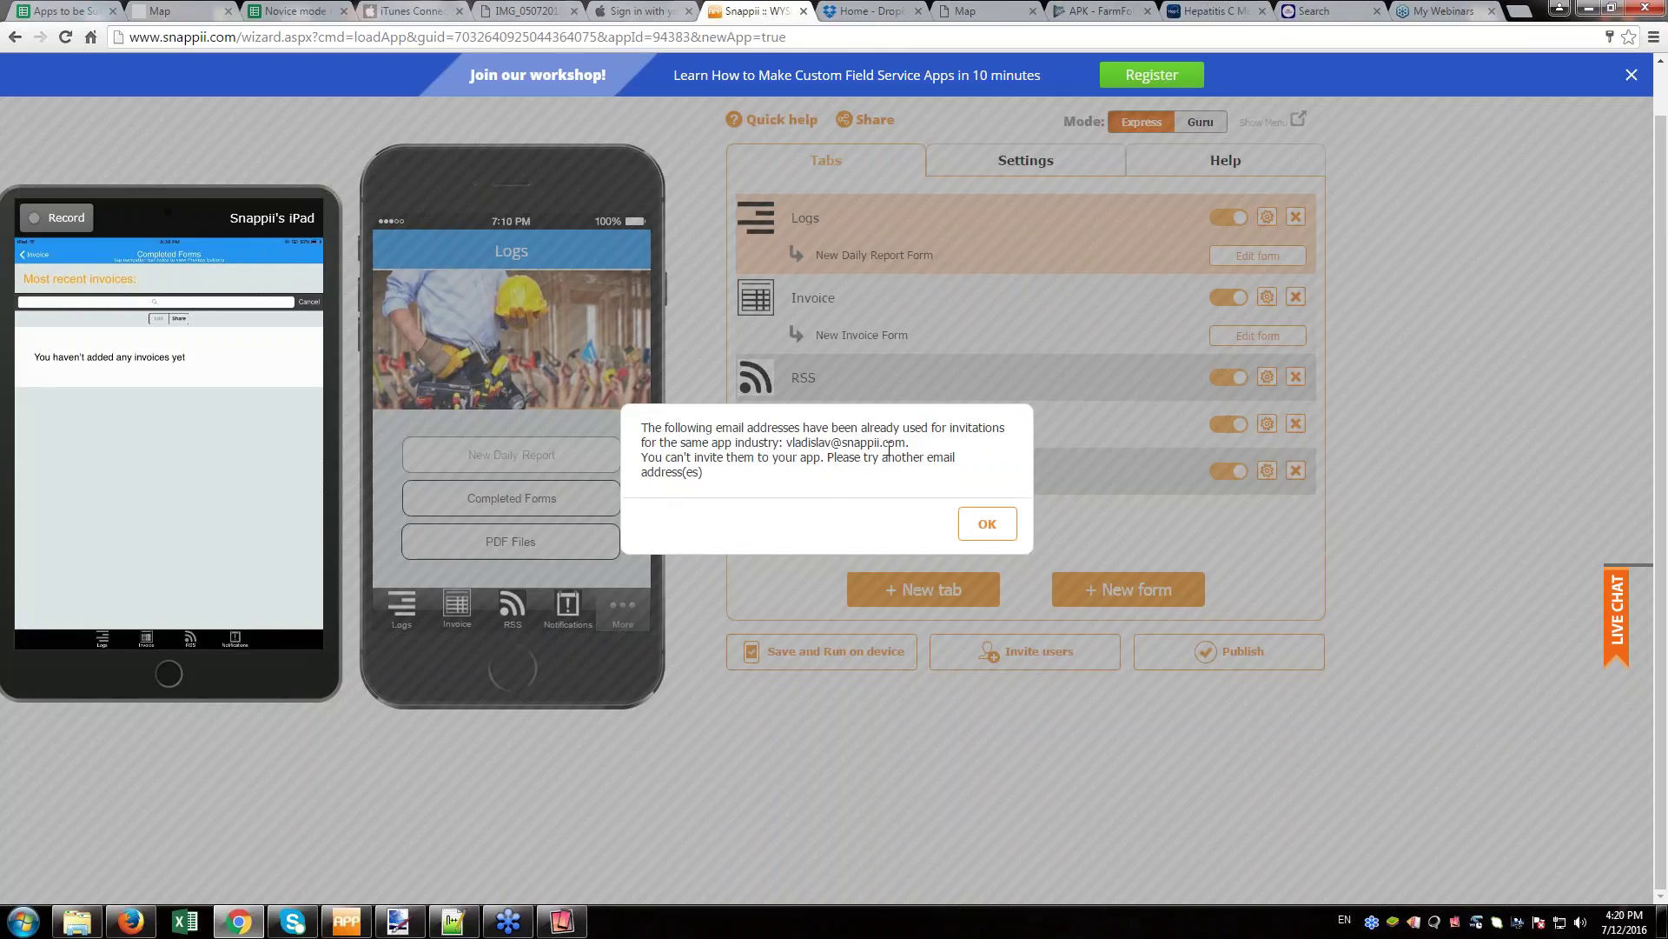
click(987, 524)
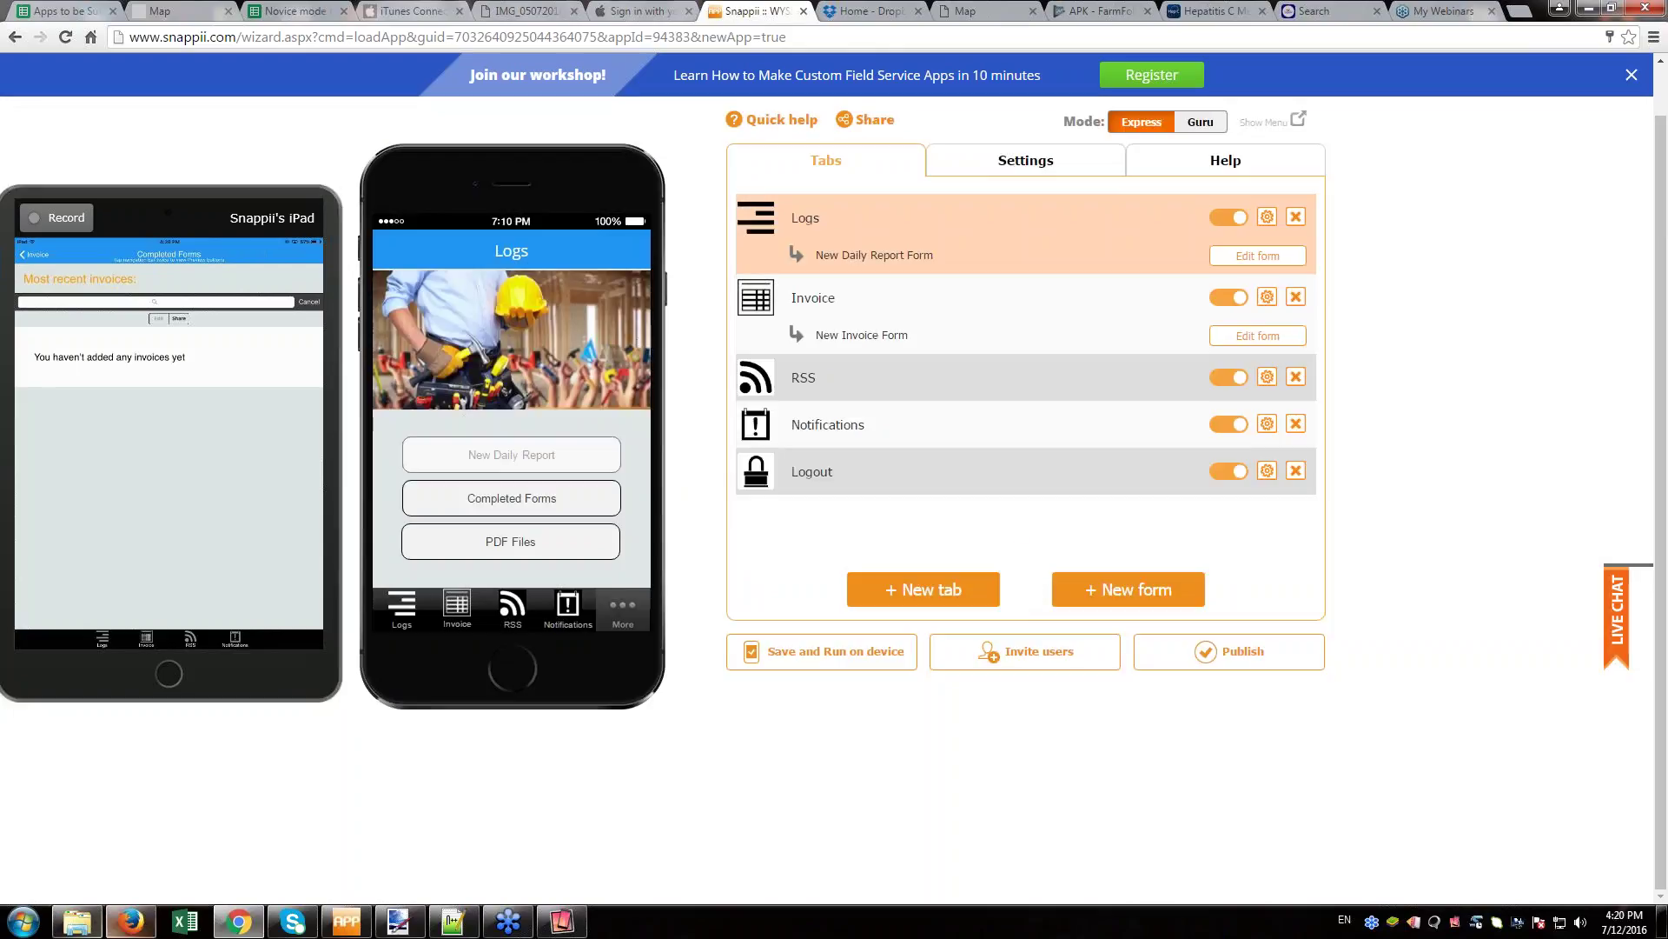
- Read the Field Service Daily Log invitation e-mail in Gmail, then return to the Snappii editor
click(130, 921)
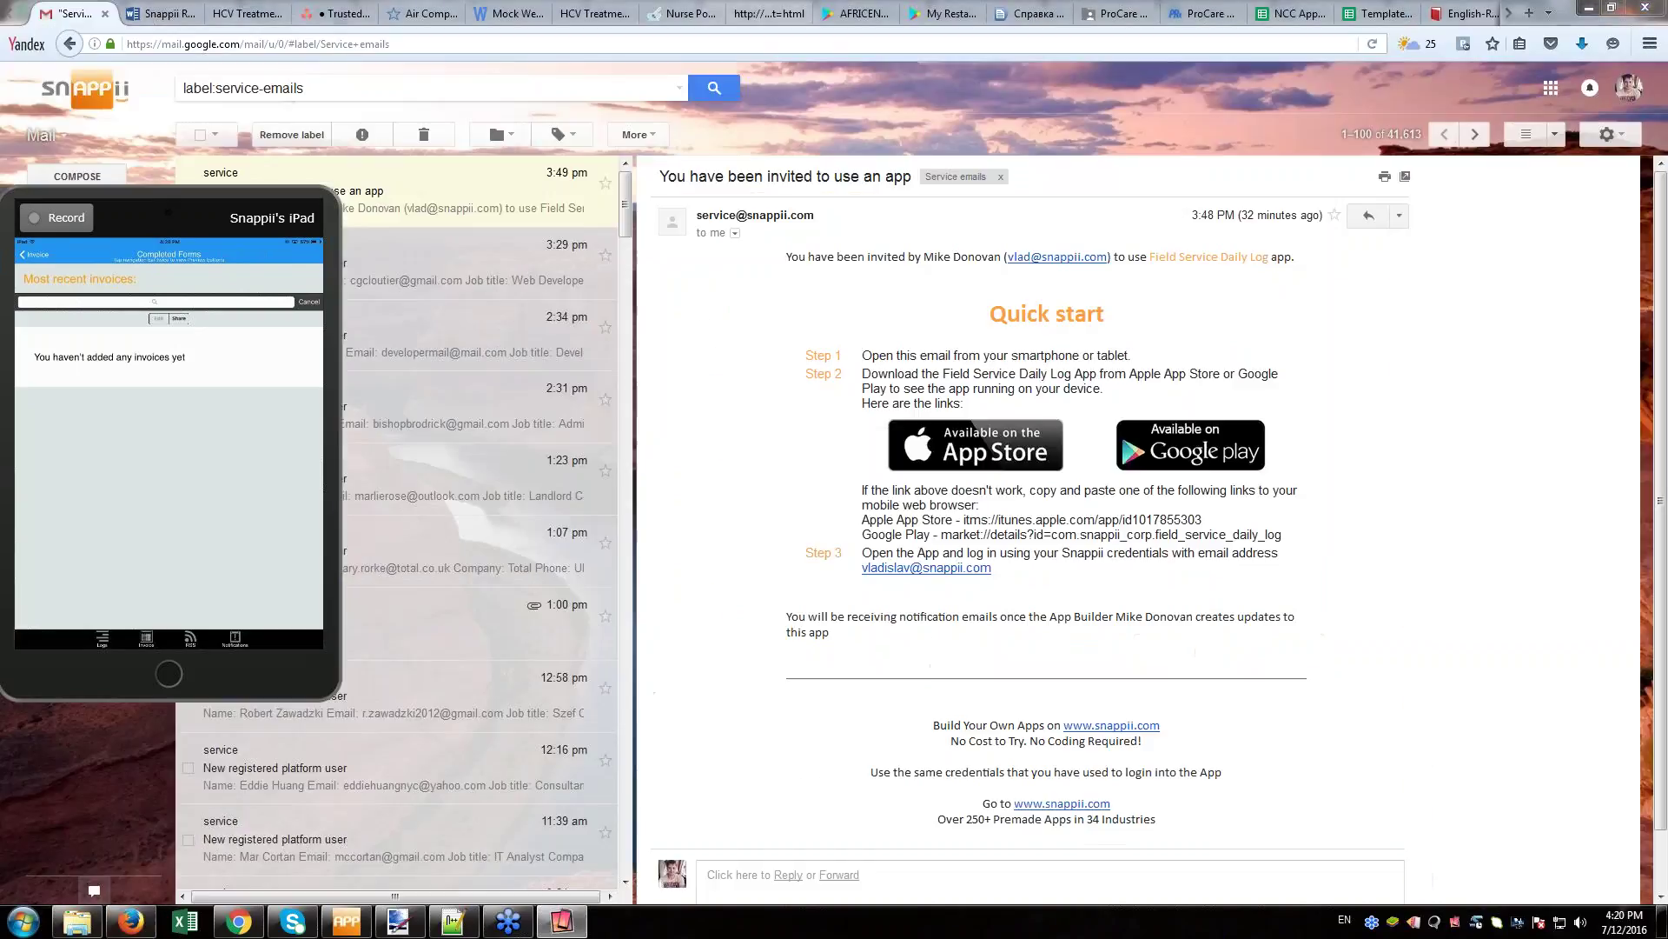
drag(272, 290, 332, 735)
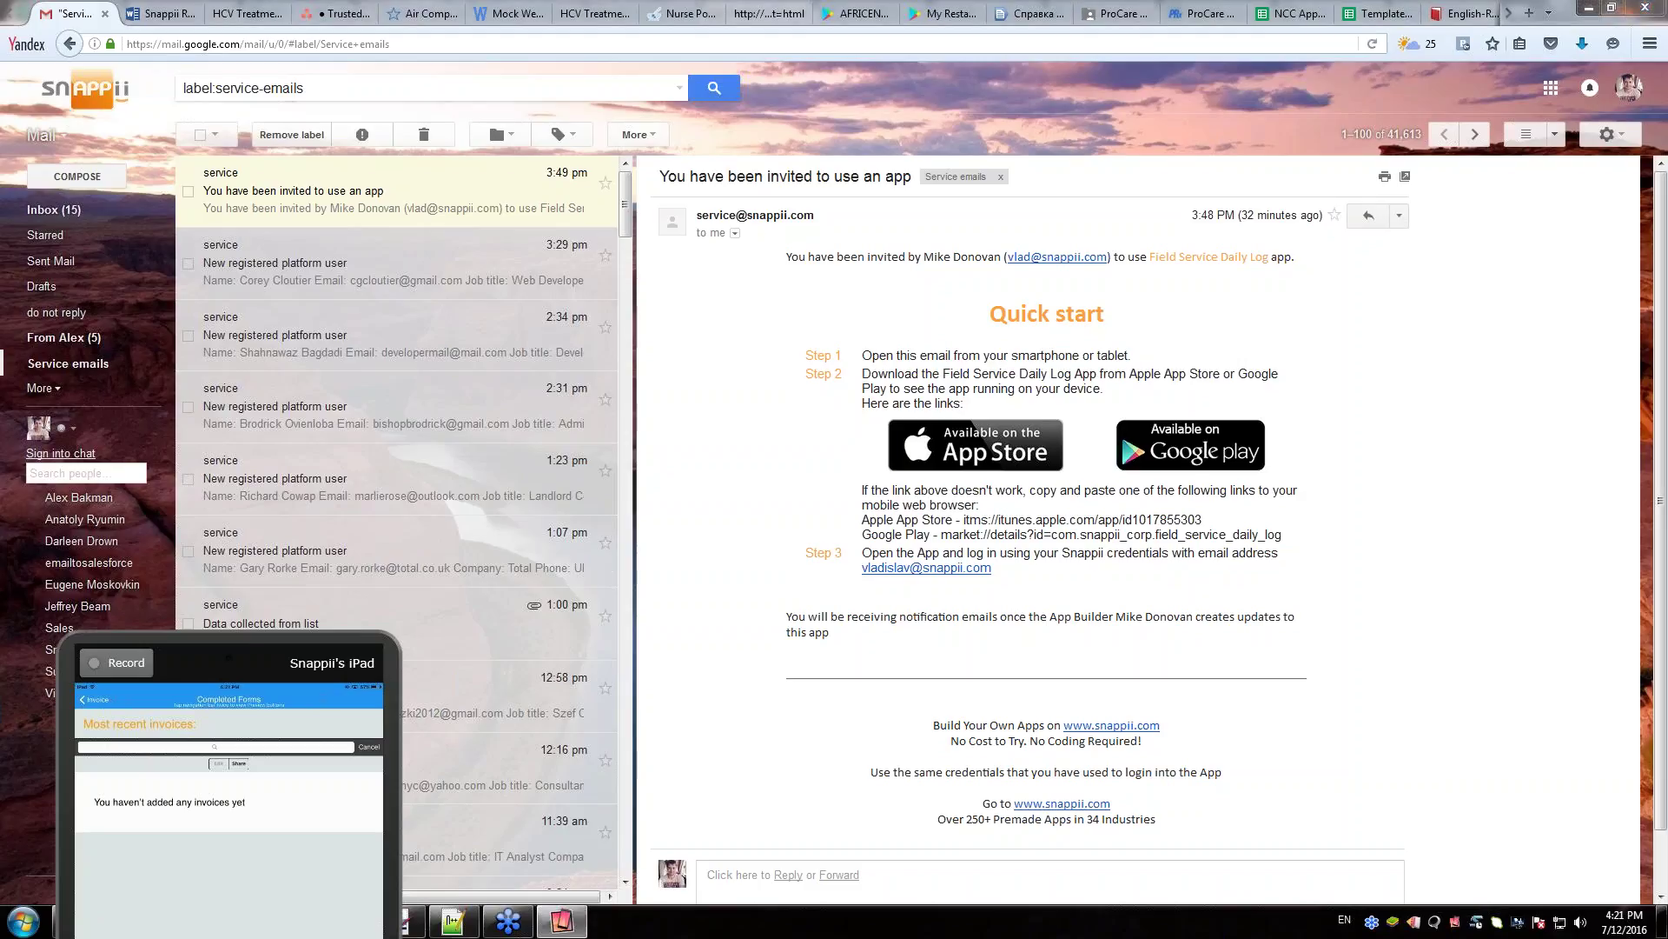
drag(234, 609, 220, 324)
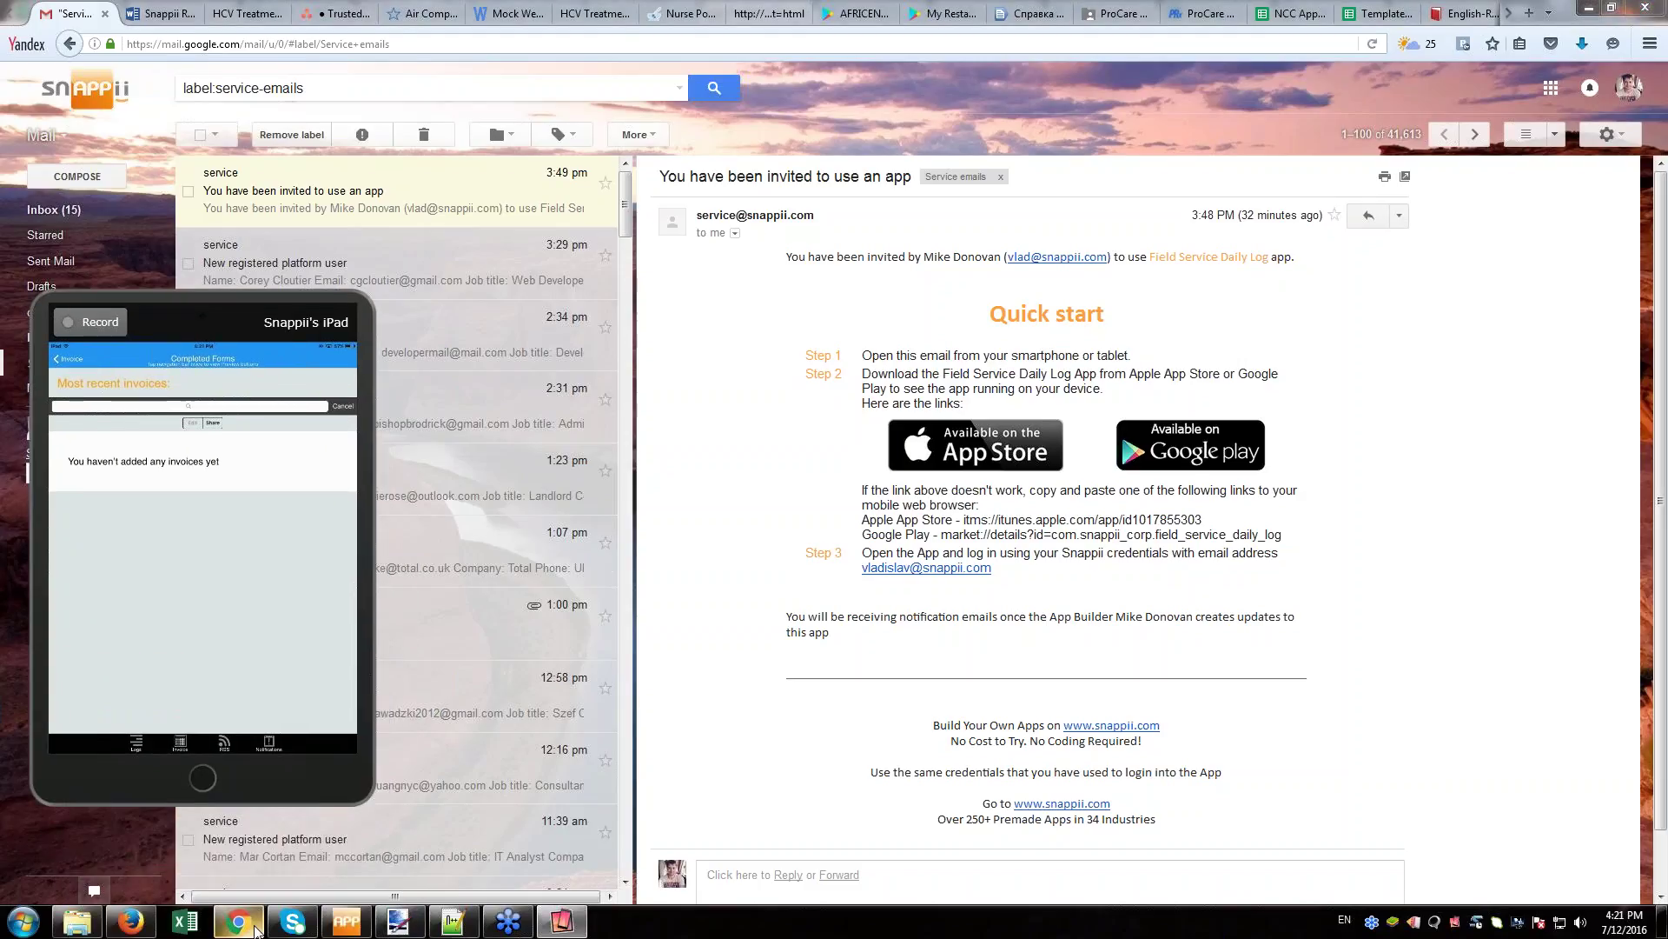
click(254, 930)
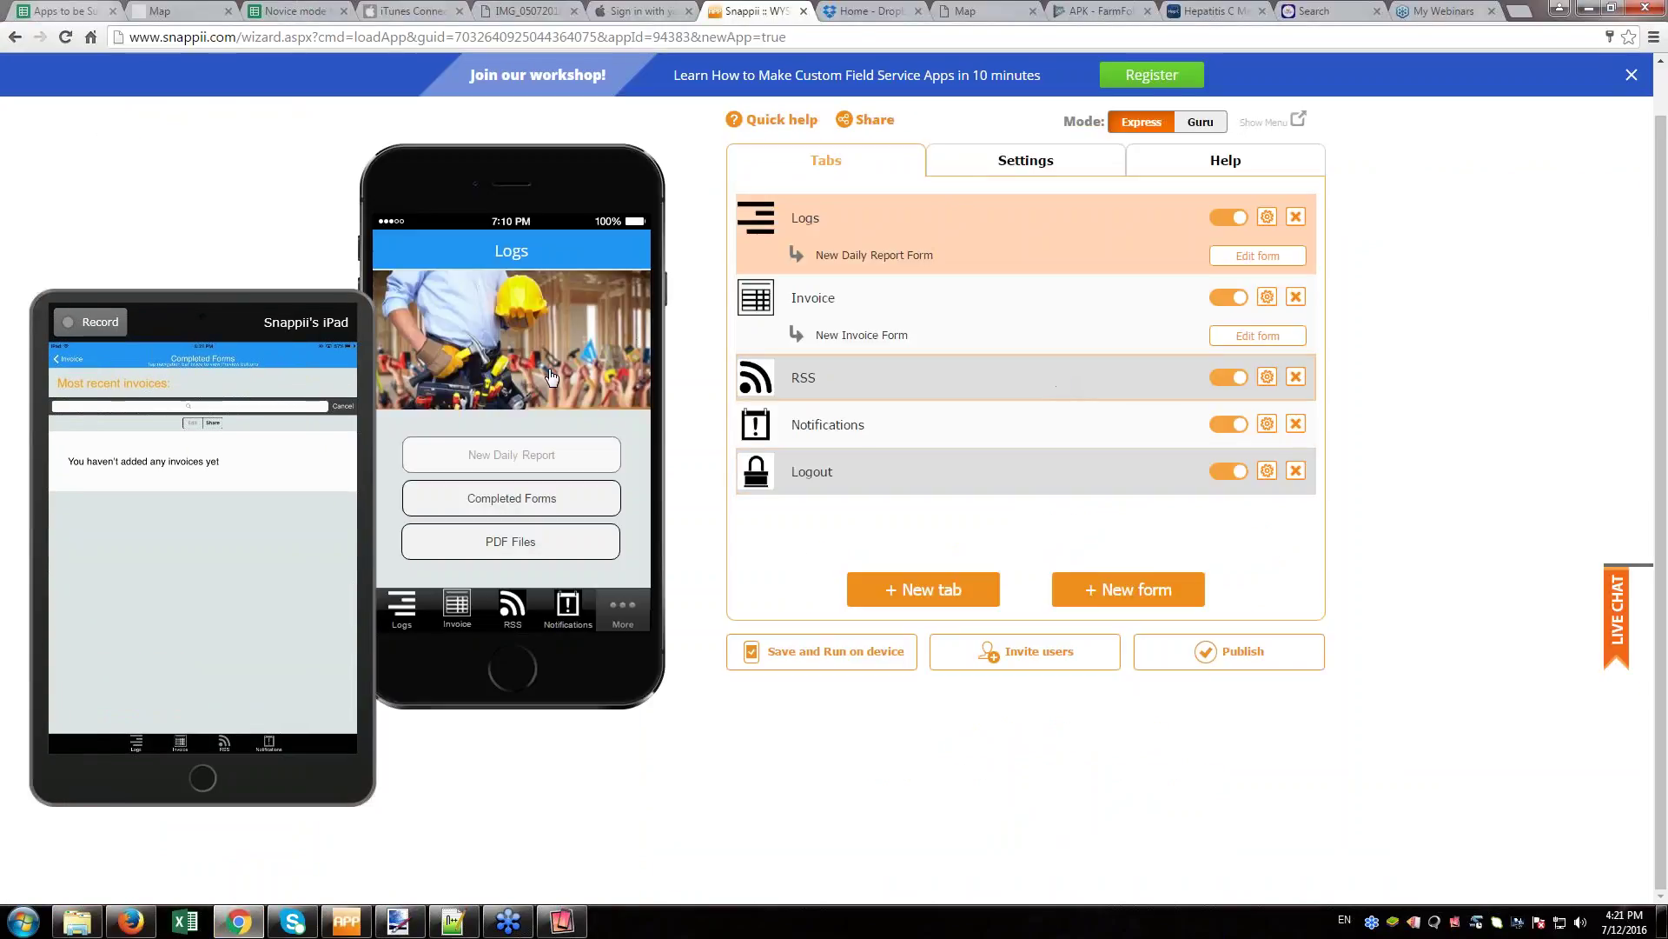
drag(235, 304, 199, 259)
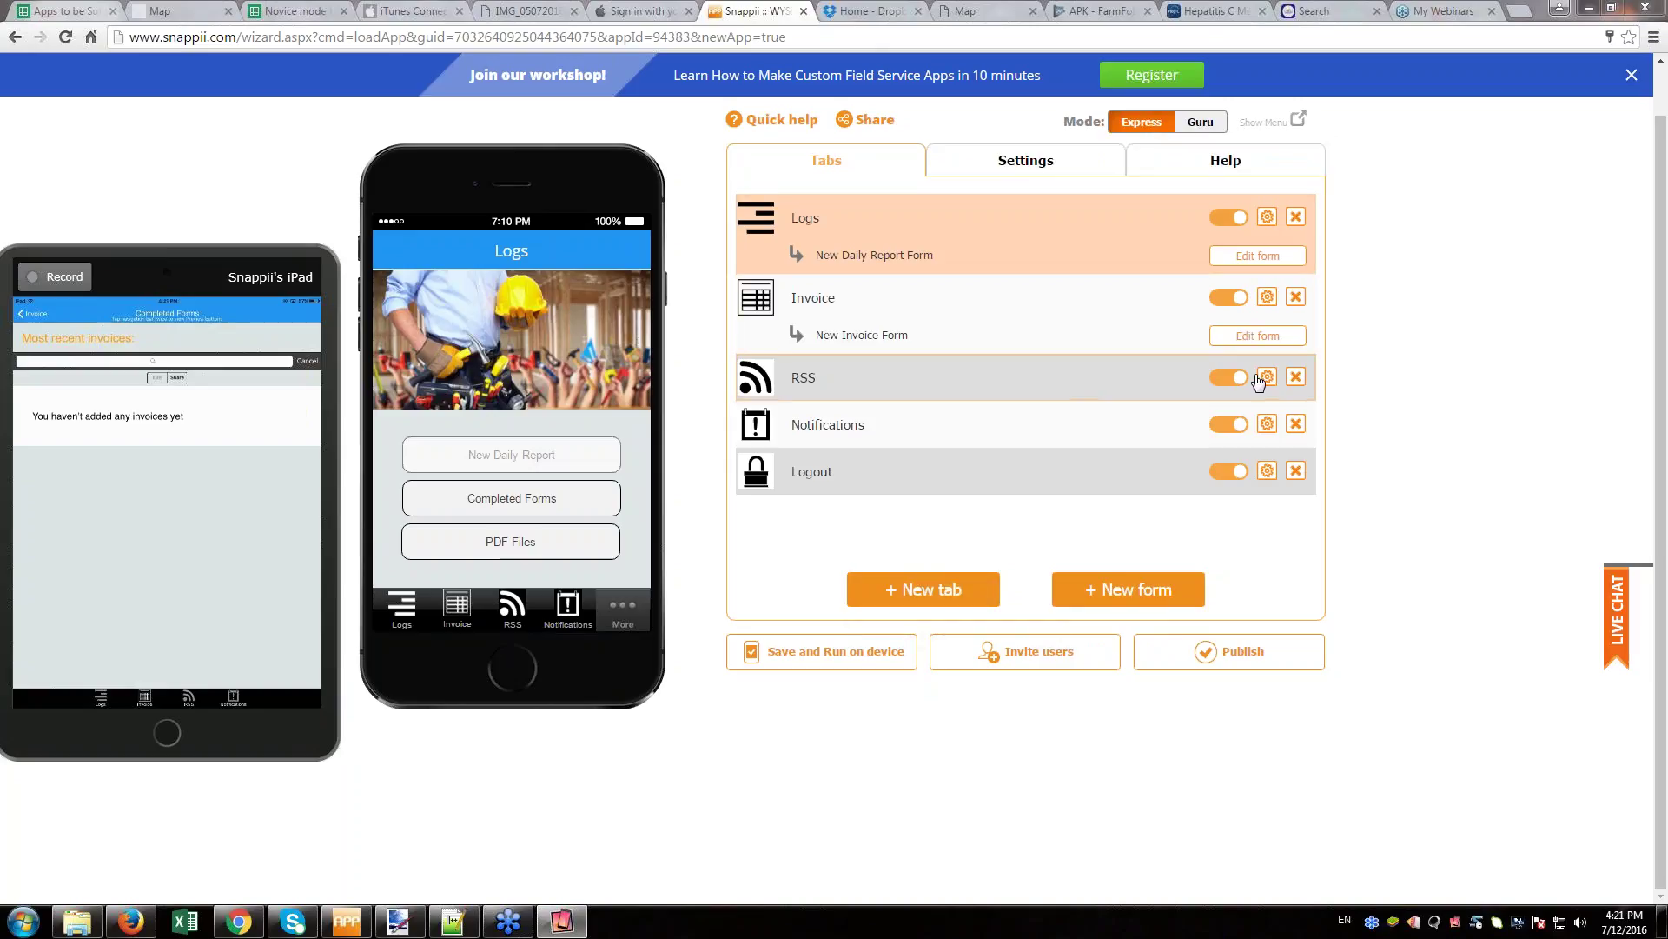
- Switch the Snappii editor to Guru mode from the Invoice tab
click(1267, 297)
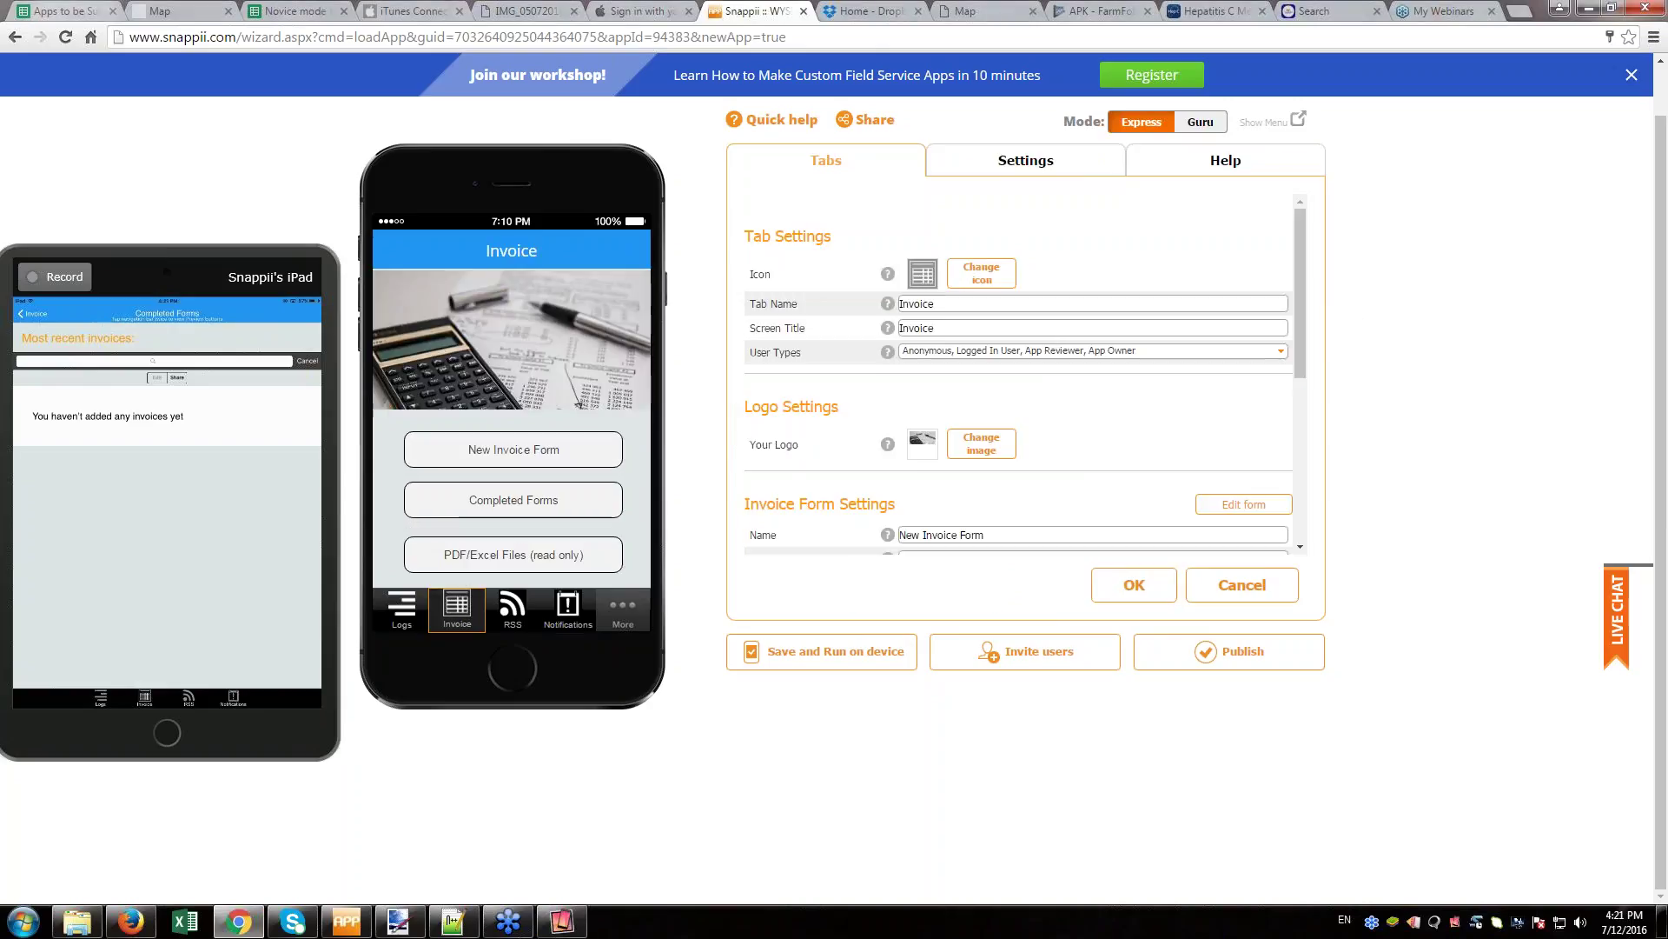
mouse_move(1295, 285)
mouse_down()
mouse_move(1322, 483)
mouse_move(1300, 440)
mouse_move(1325, 289)
mouse_up()
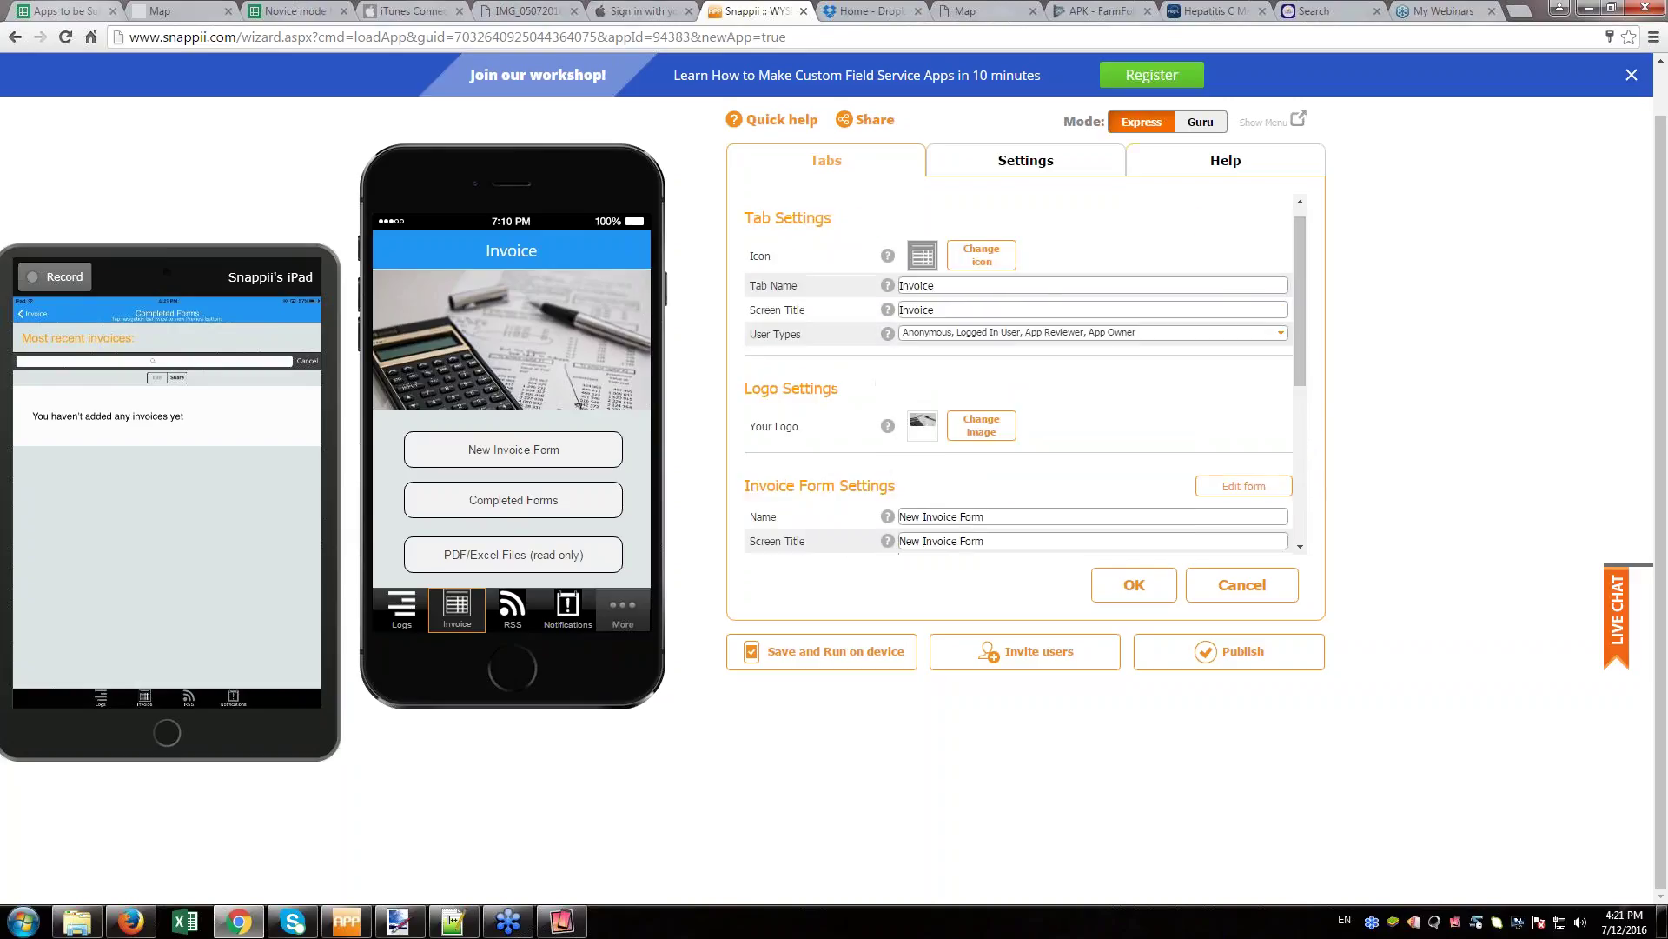
click(1200, 122)
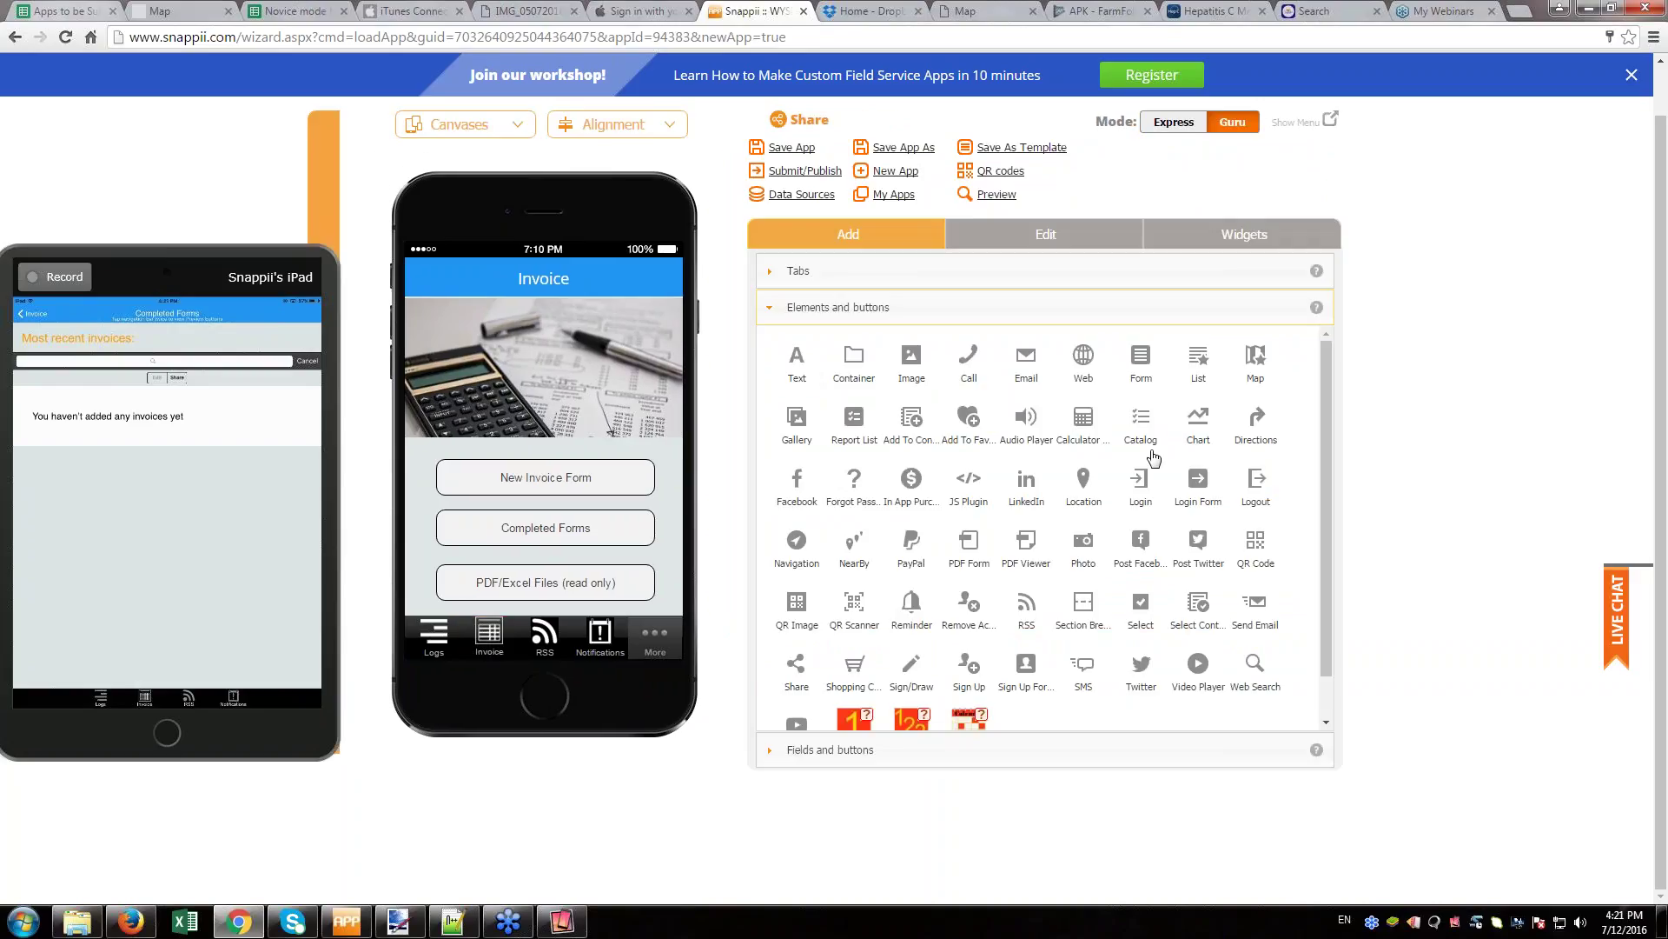
- Open the New Invoice Form report settings, view Auto-Fill Options, and cancel without changes
click(591, 485)
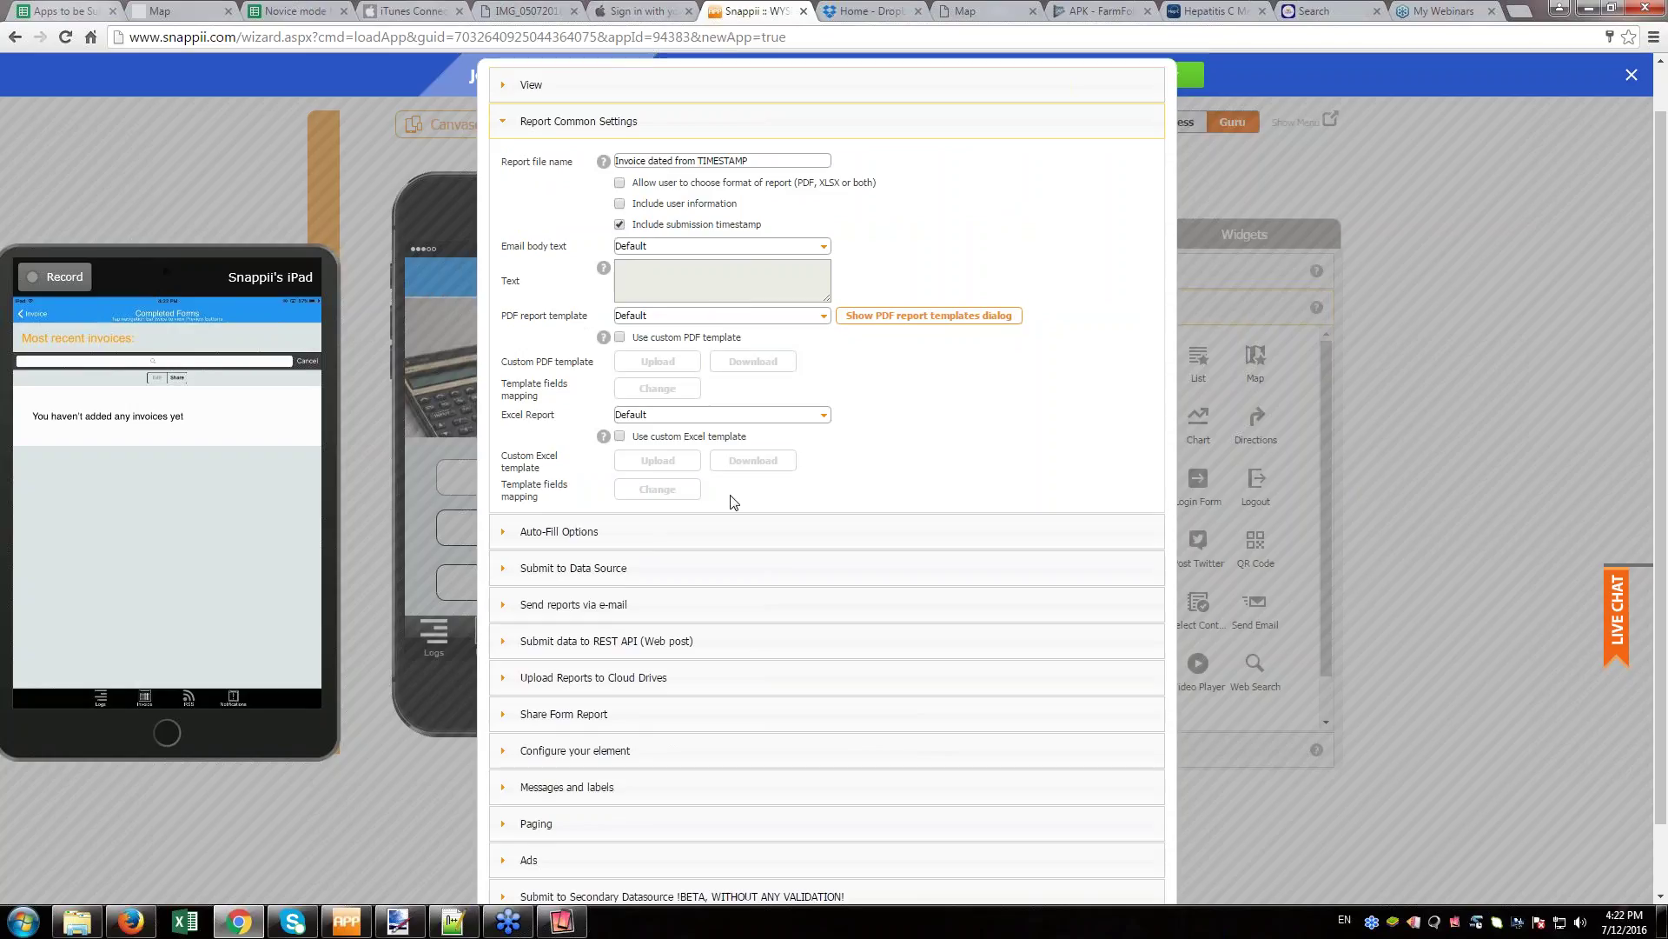
click(573, 532)
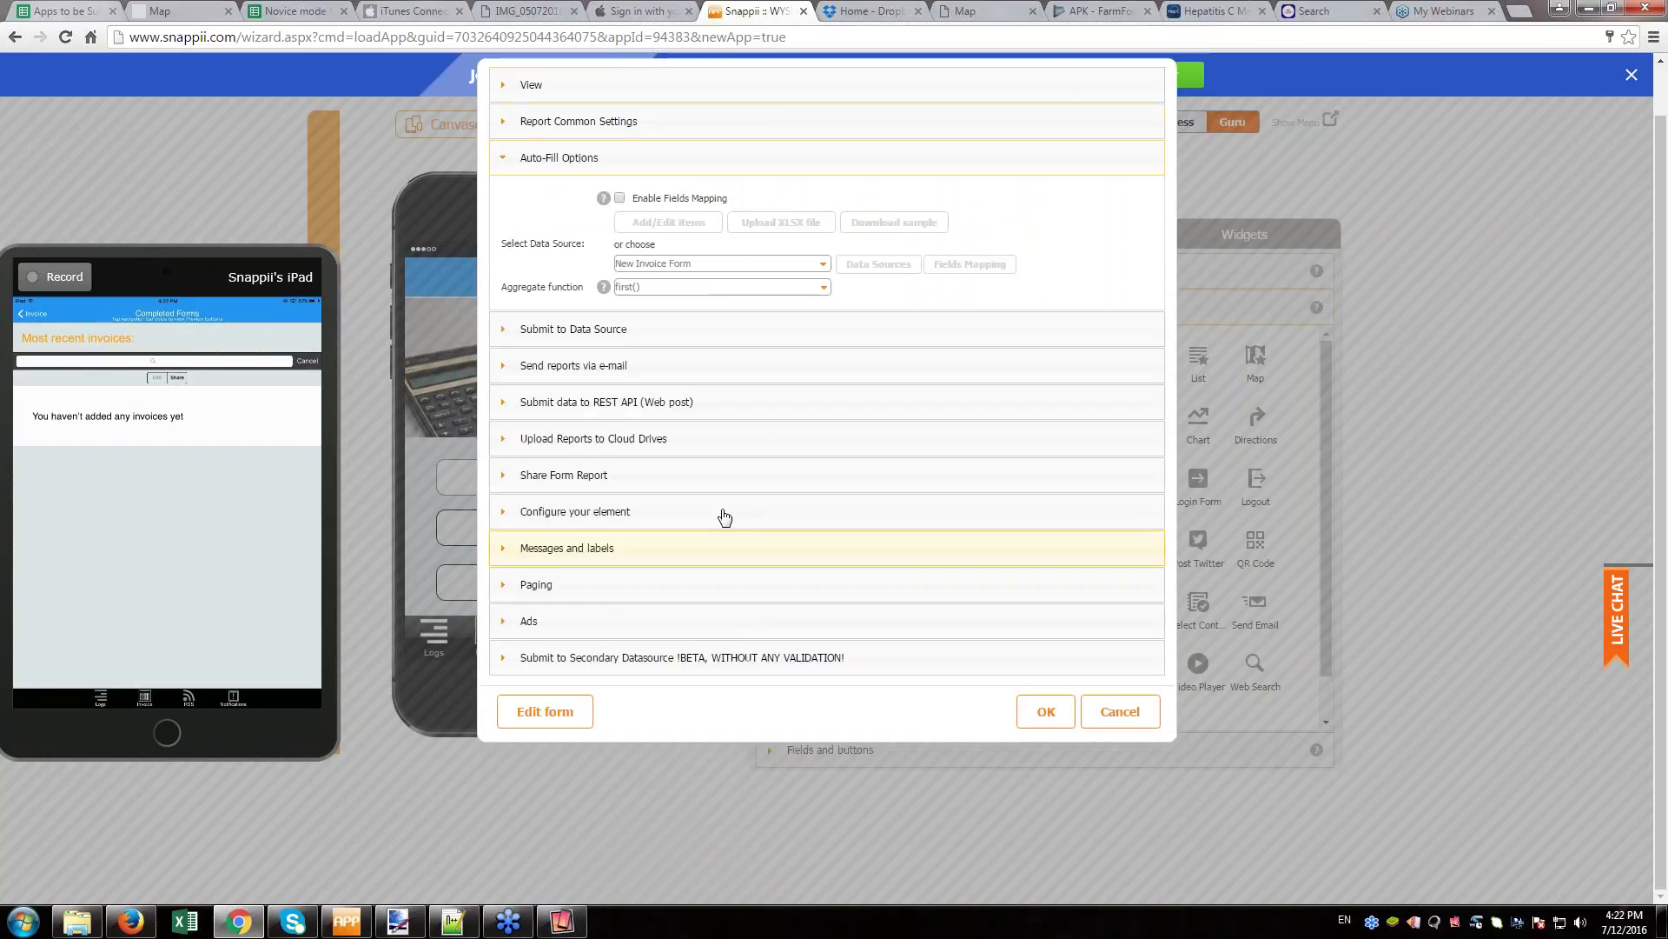
click(1146, 724)
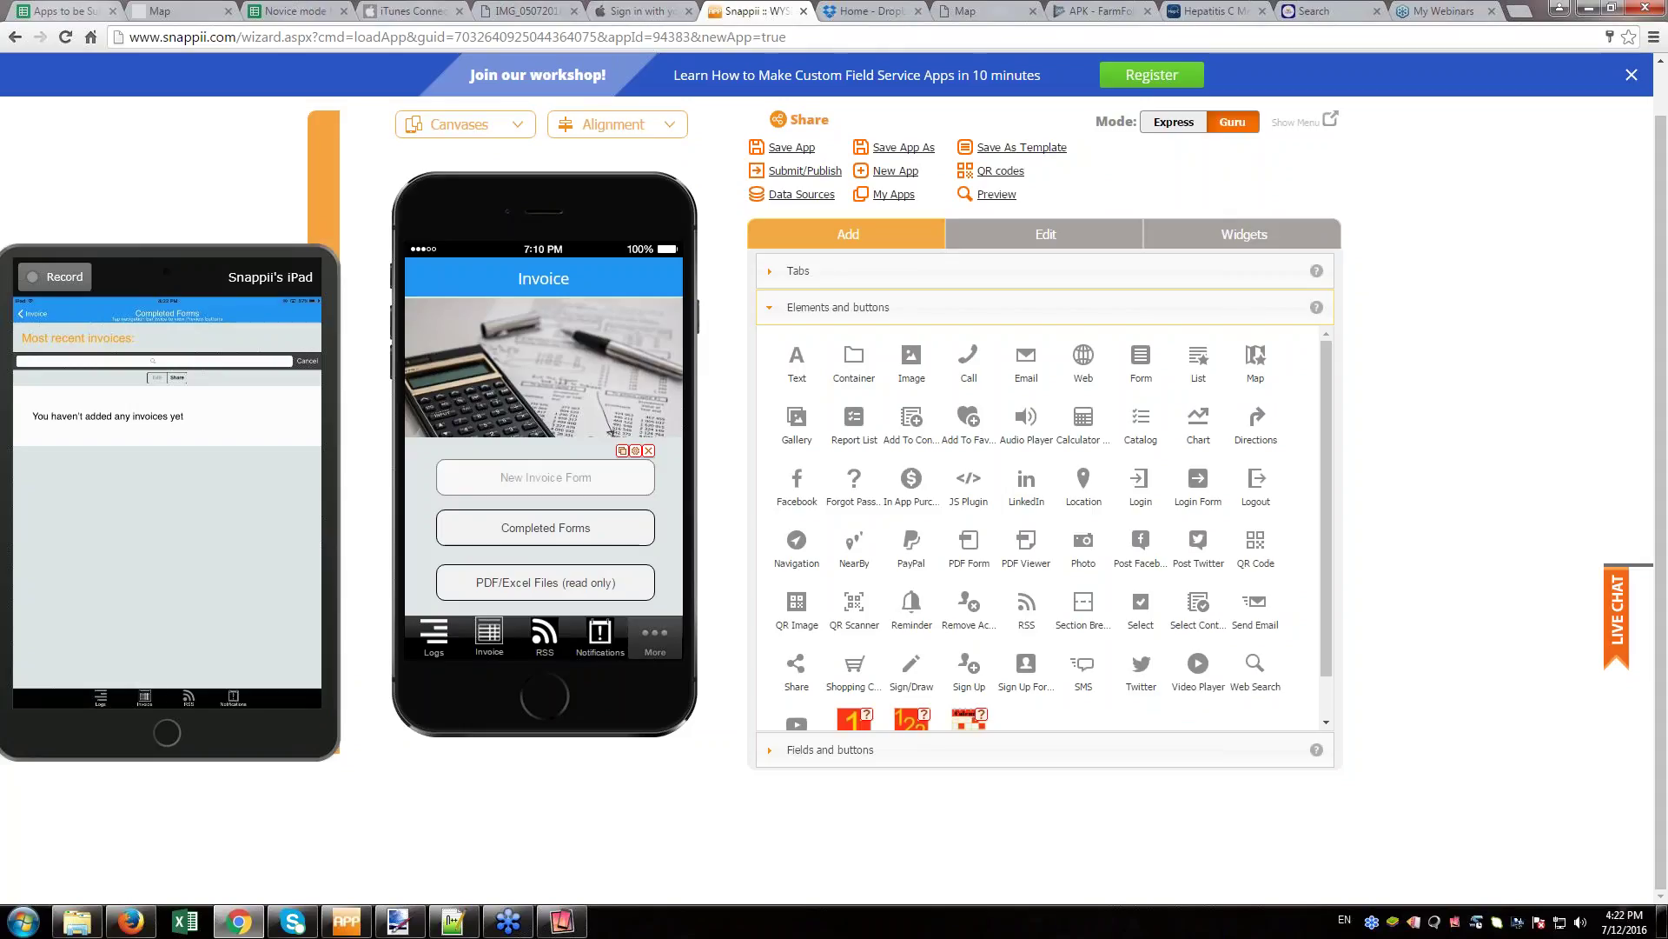
- Add a Text element to the Invoice screen with pink font colour FF4F78
scroll(1188, 577, down, 1)
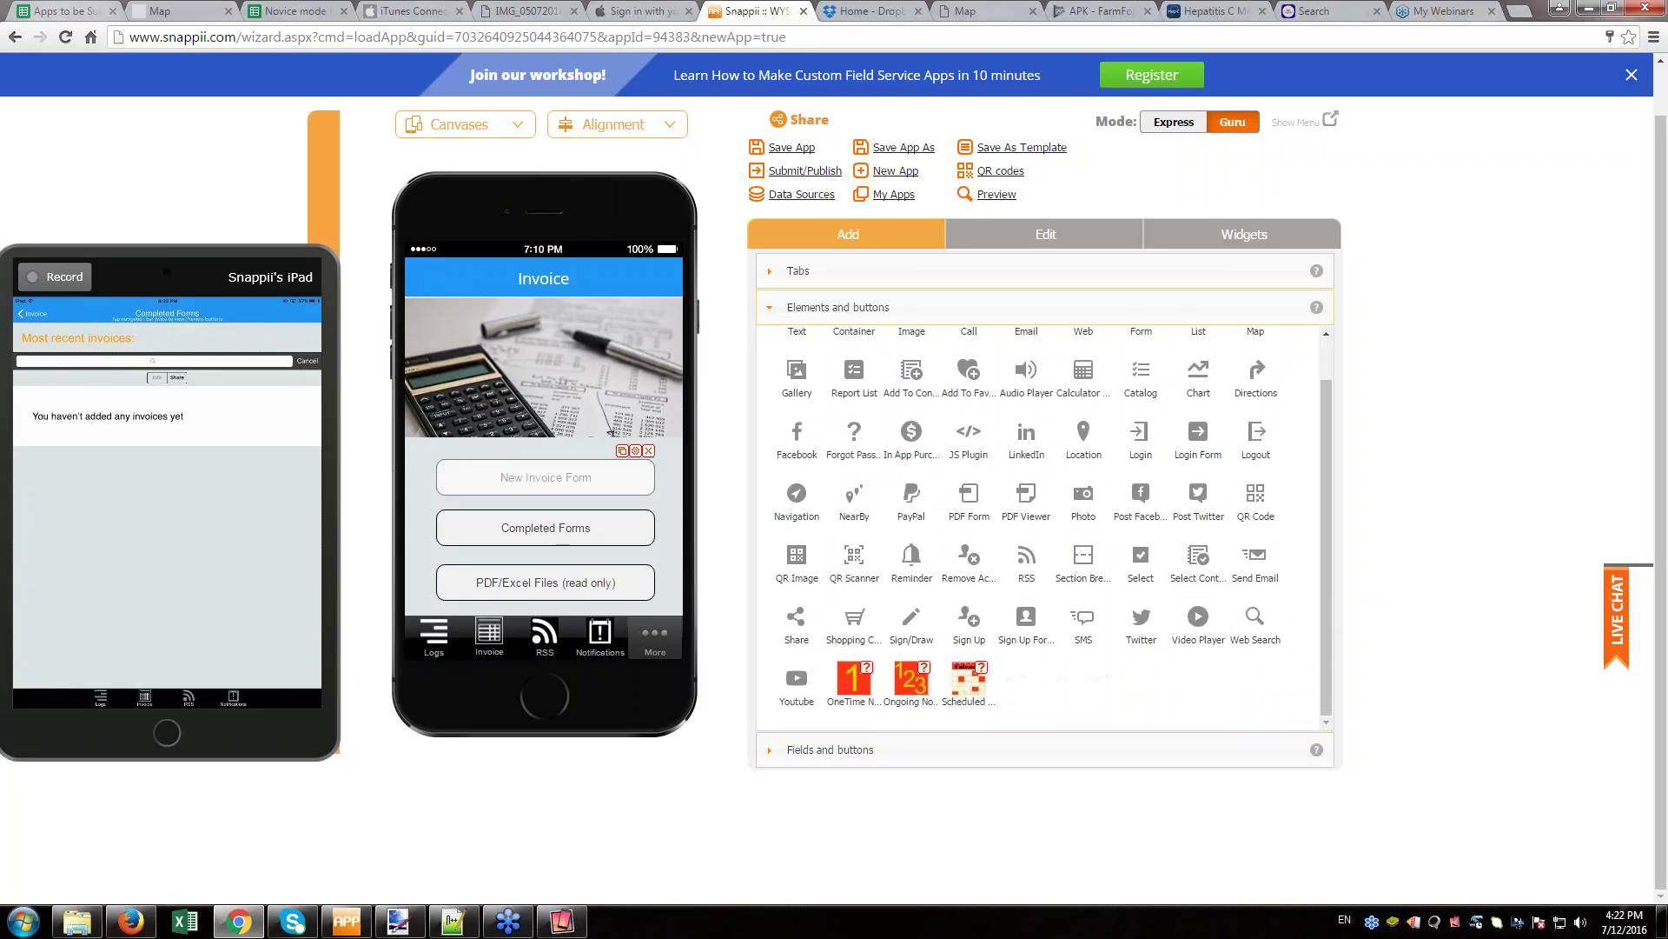
scroll(1012, 525, up, 1)
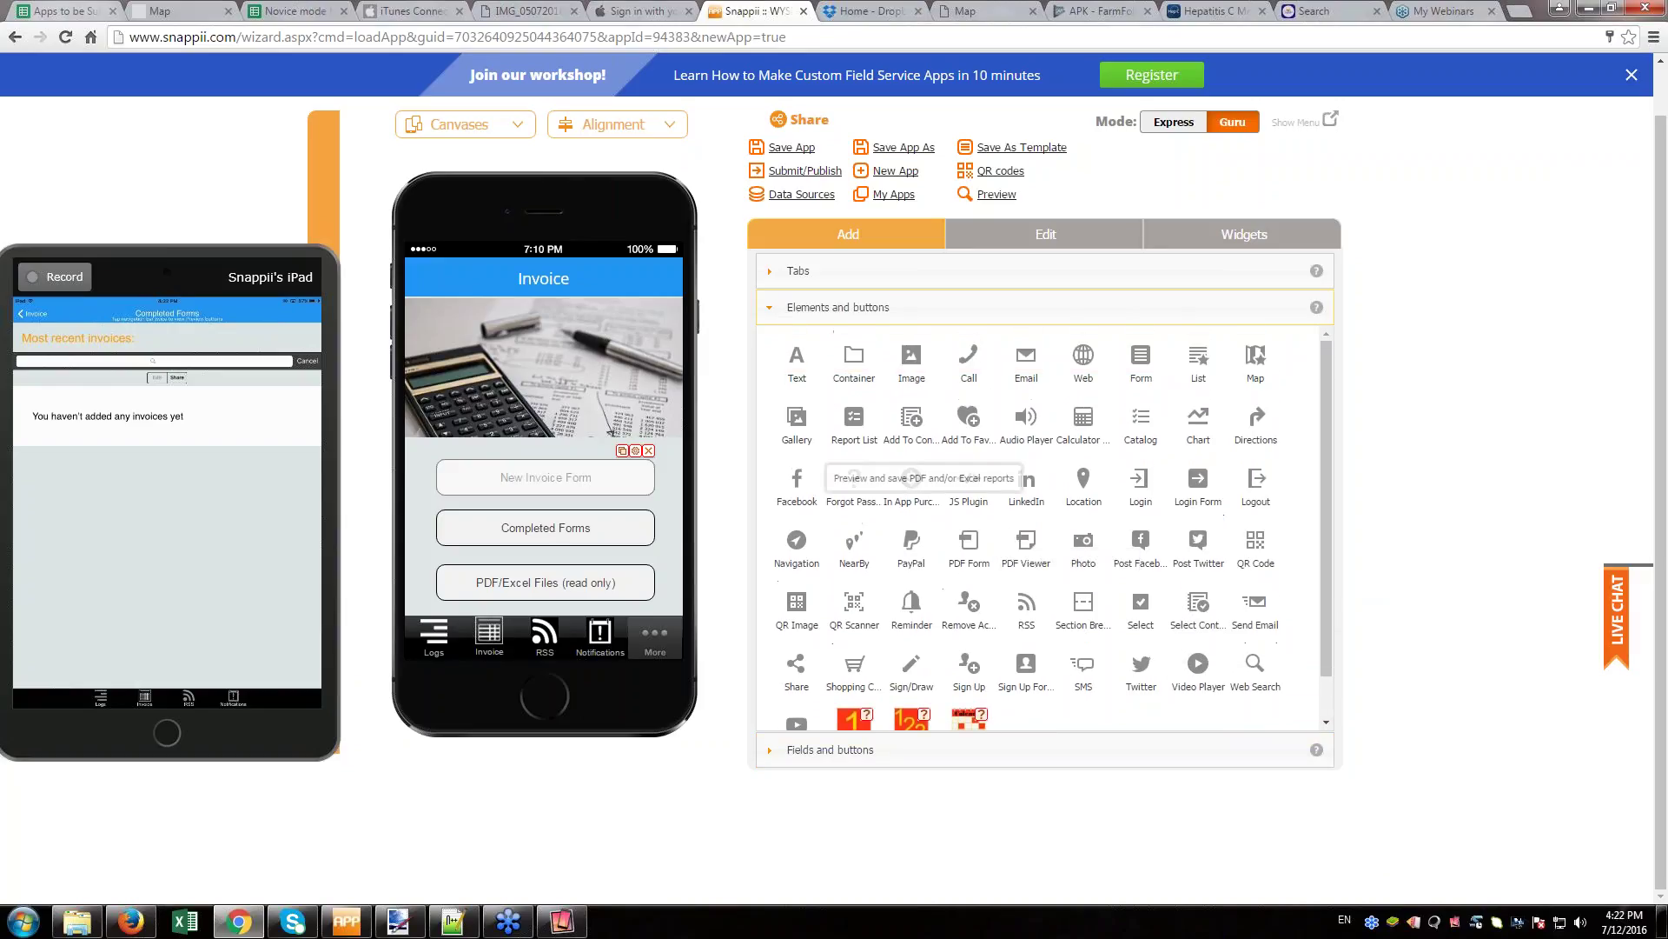
drag(797, 356, 675, 479)
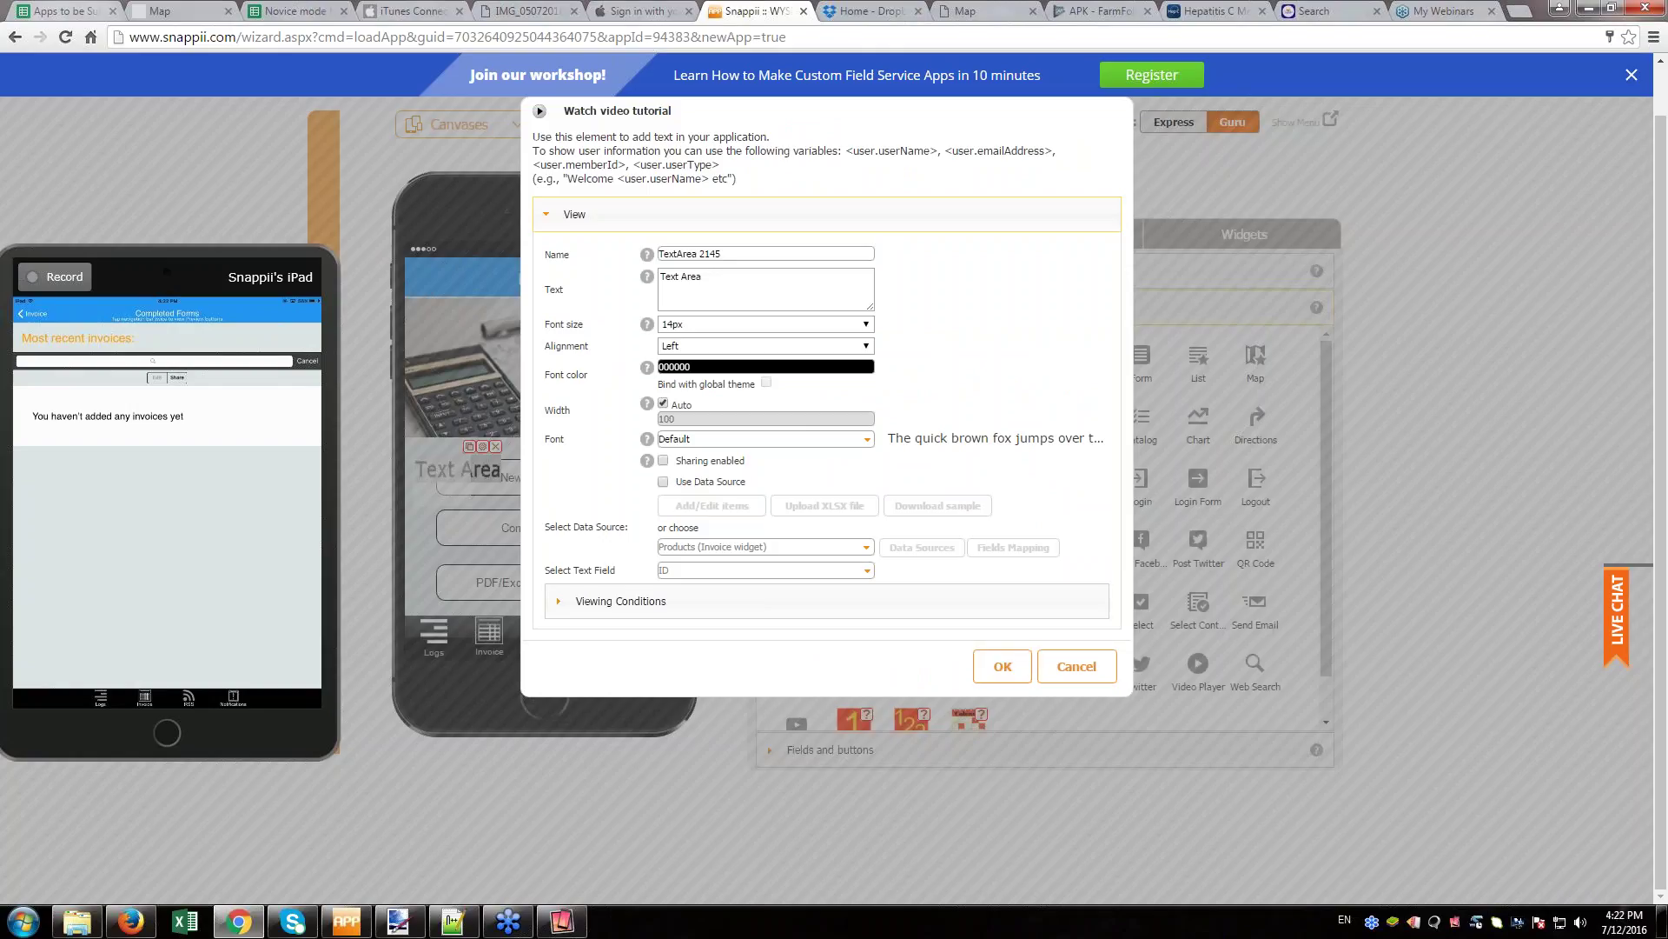
click(703, 369)
click(816, 410)
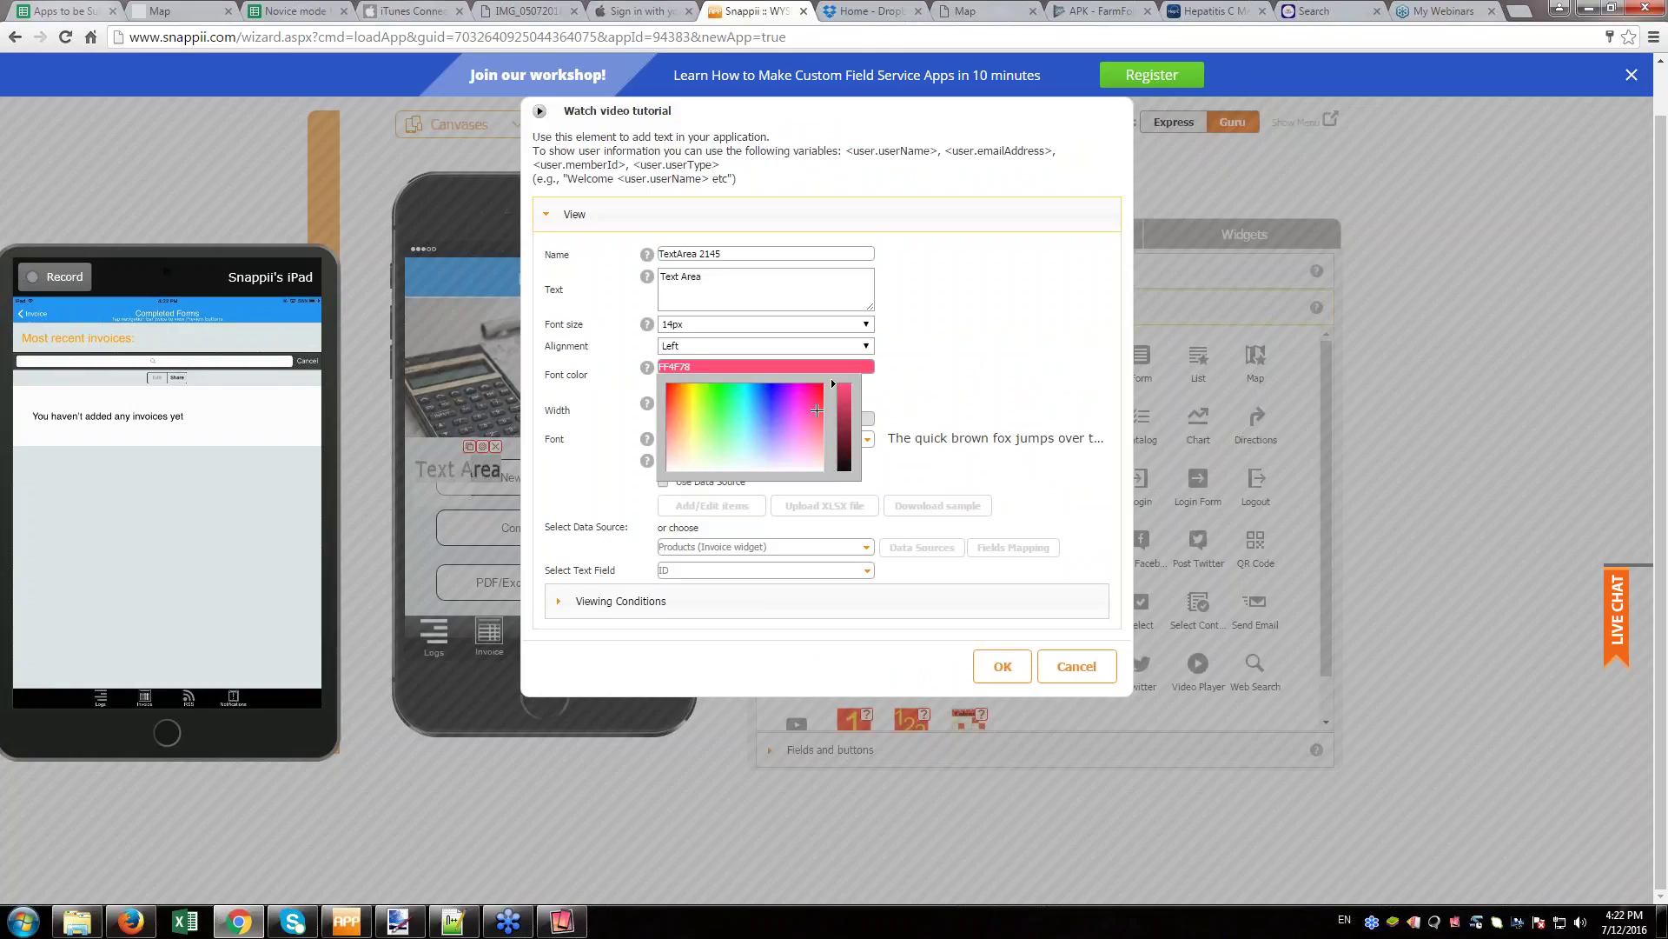
click(1002, 666)
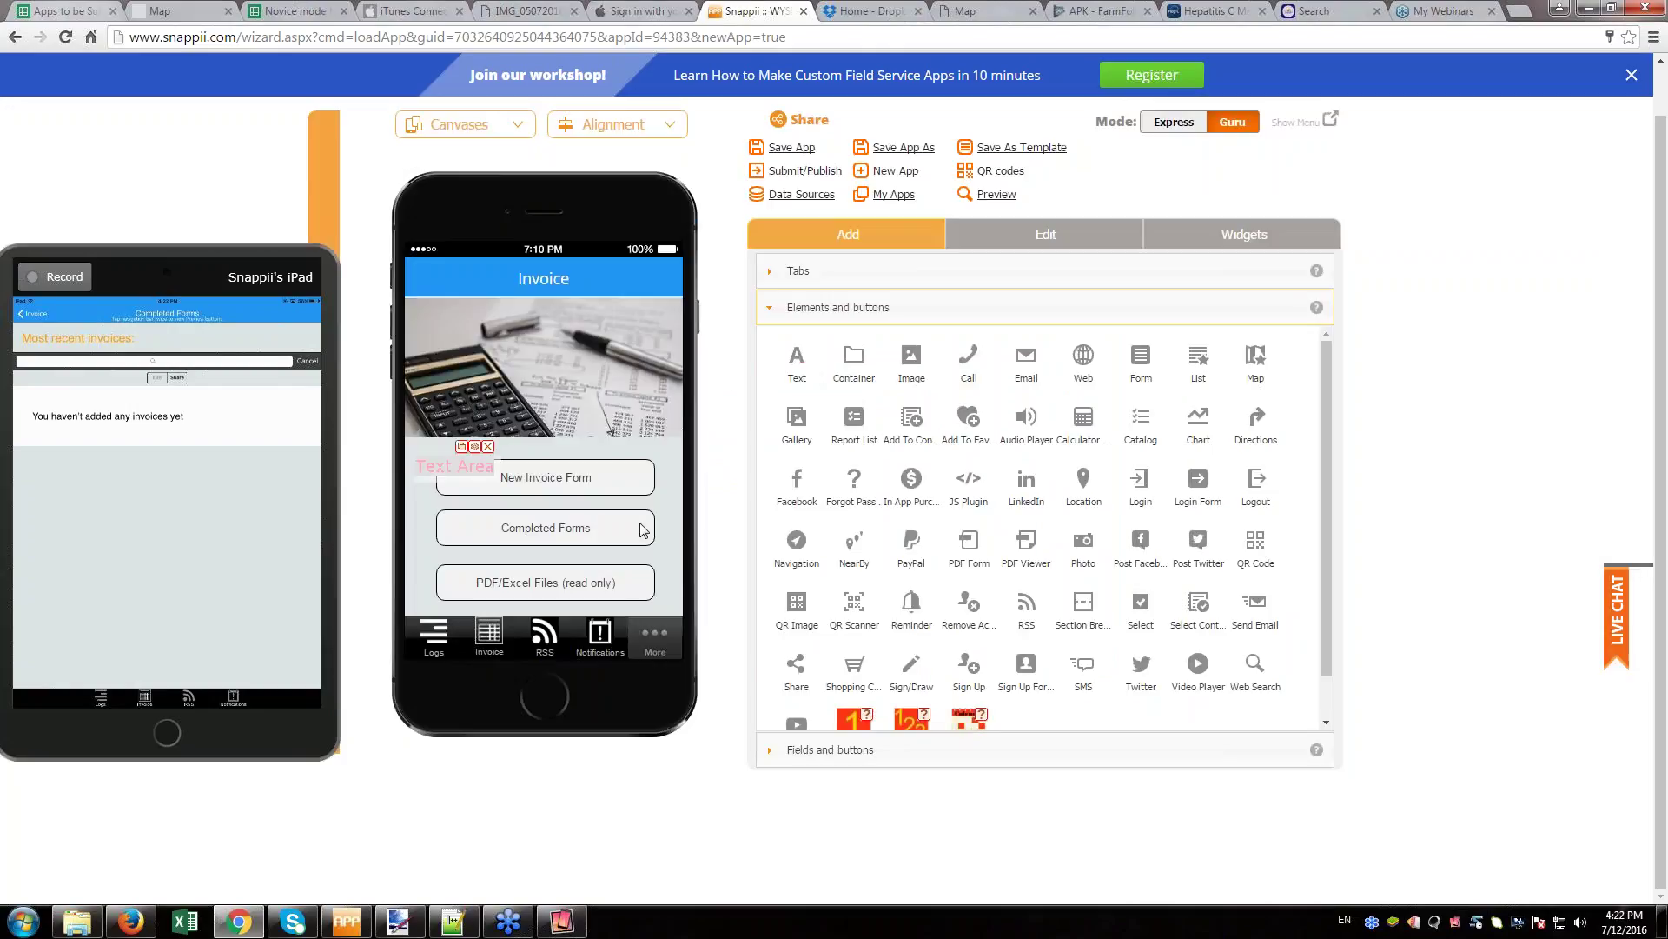
- Position the Text Area above the New Invoice Form button and start publishing
mouse_move(479, 470)
mouse_down()
mouse_move(582, 387)
mouse_move(486, 469)
mouse_move(495, 450)
mouse_move(565, 491)
mouse_move(482, 454)
mouse_up()
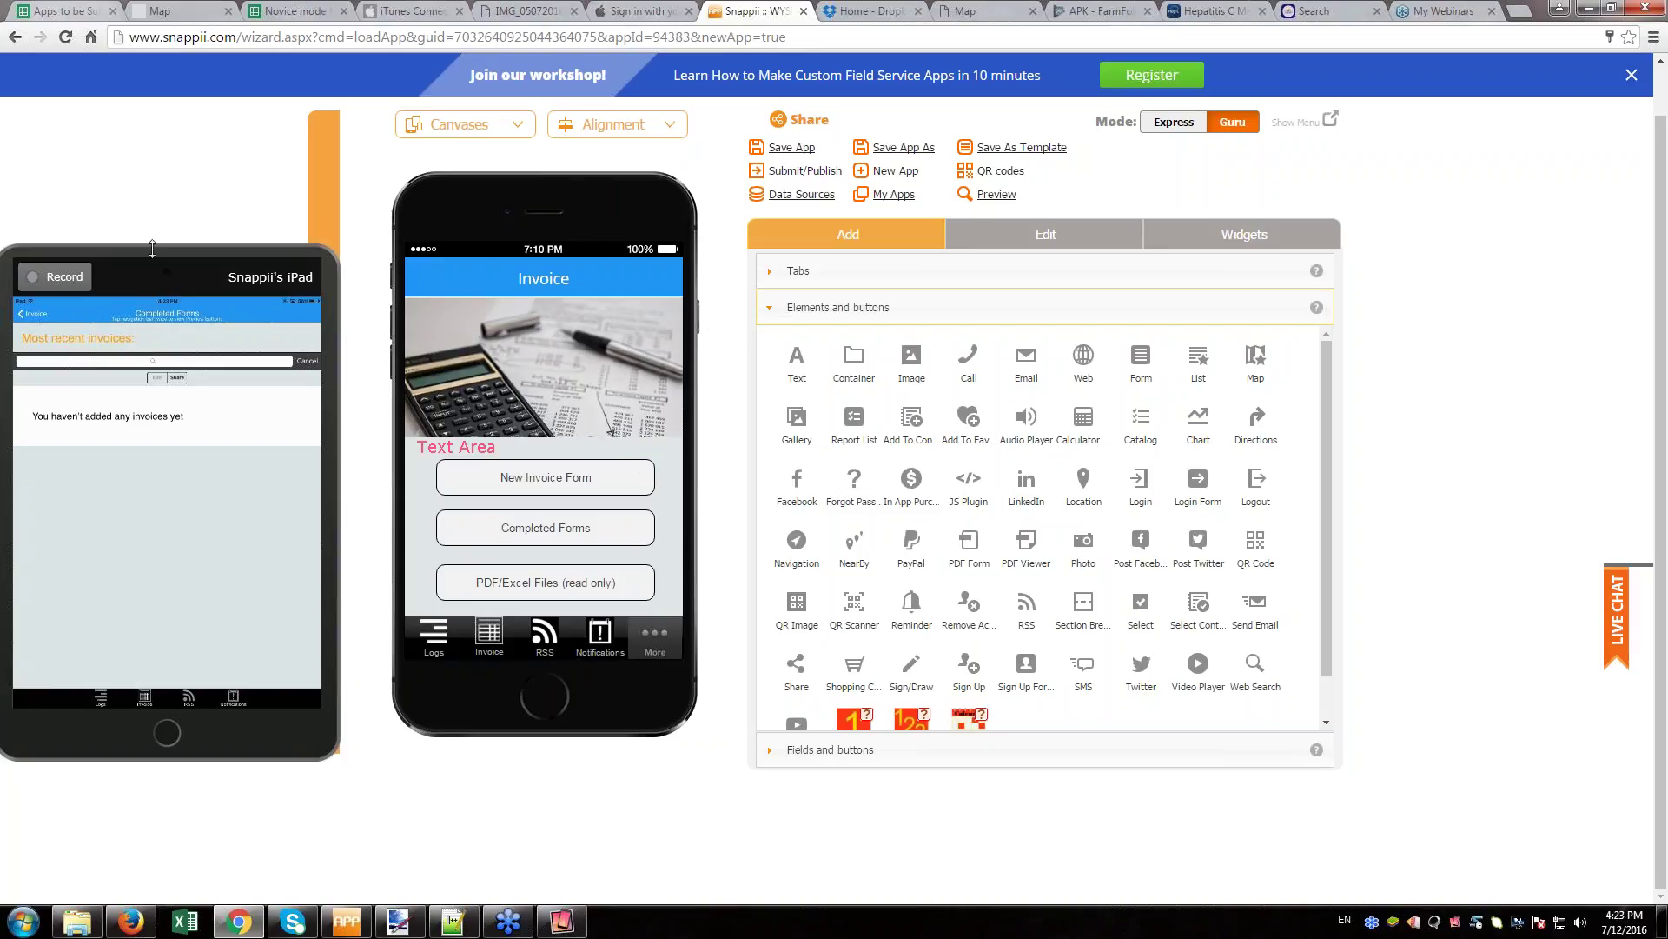
drag(153, 278, 113, 571)
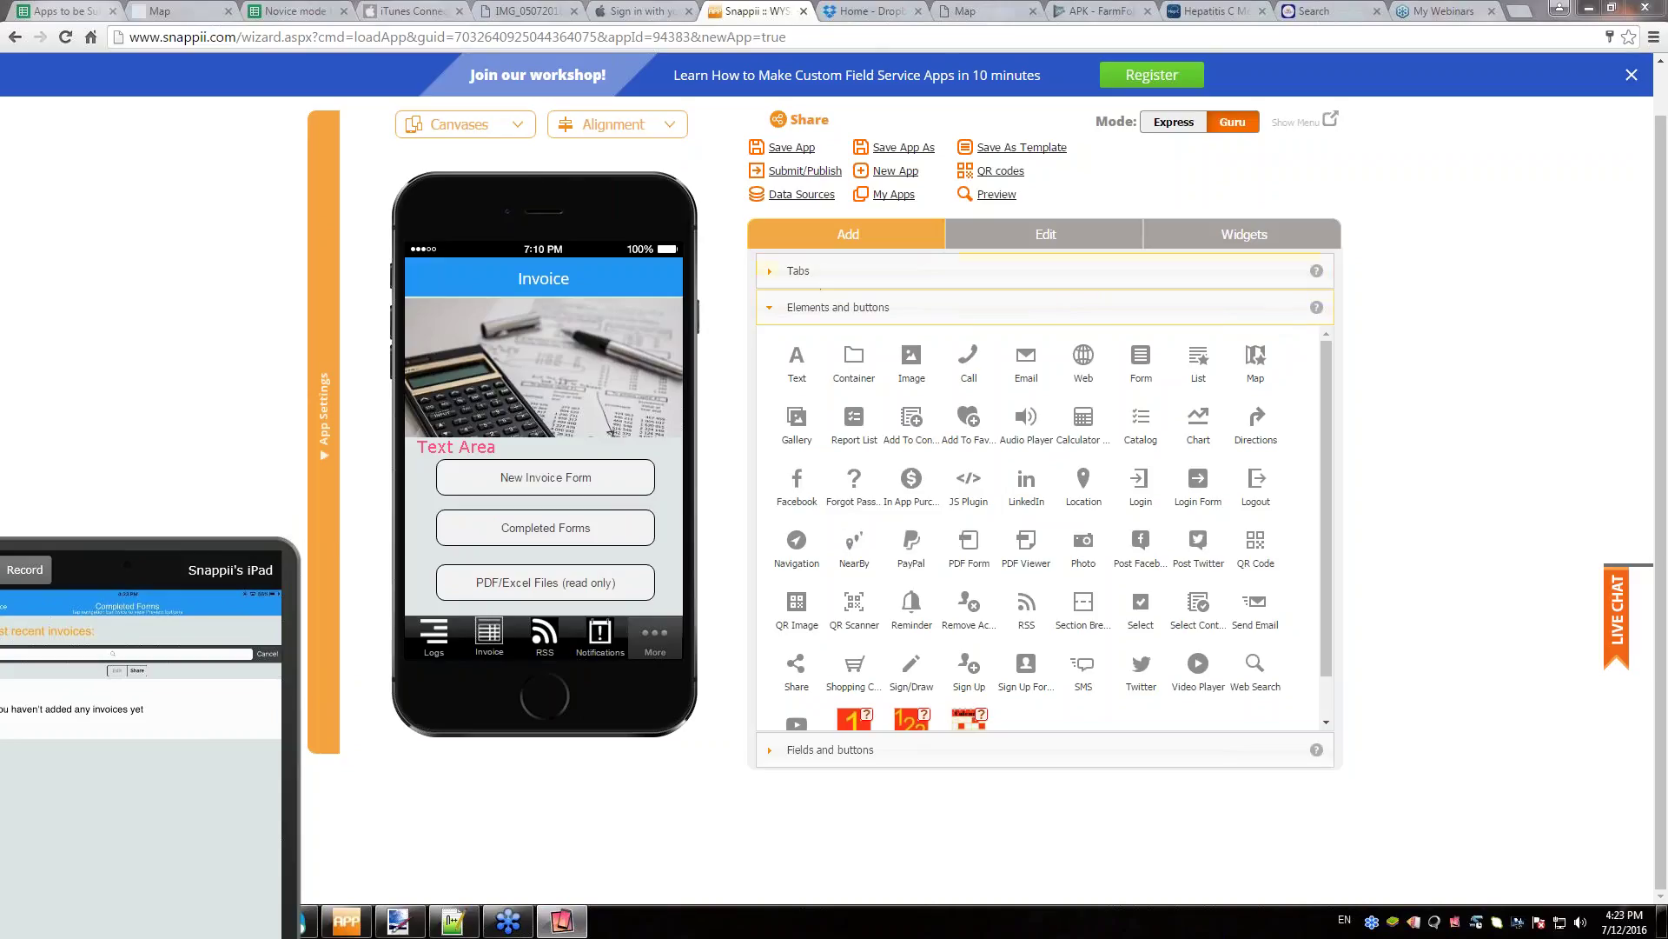
click(817, 174)
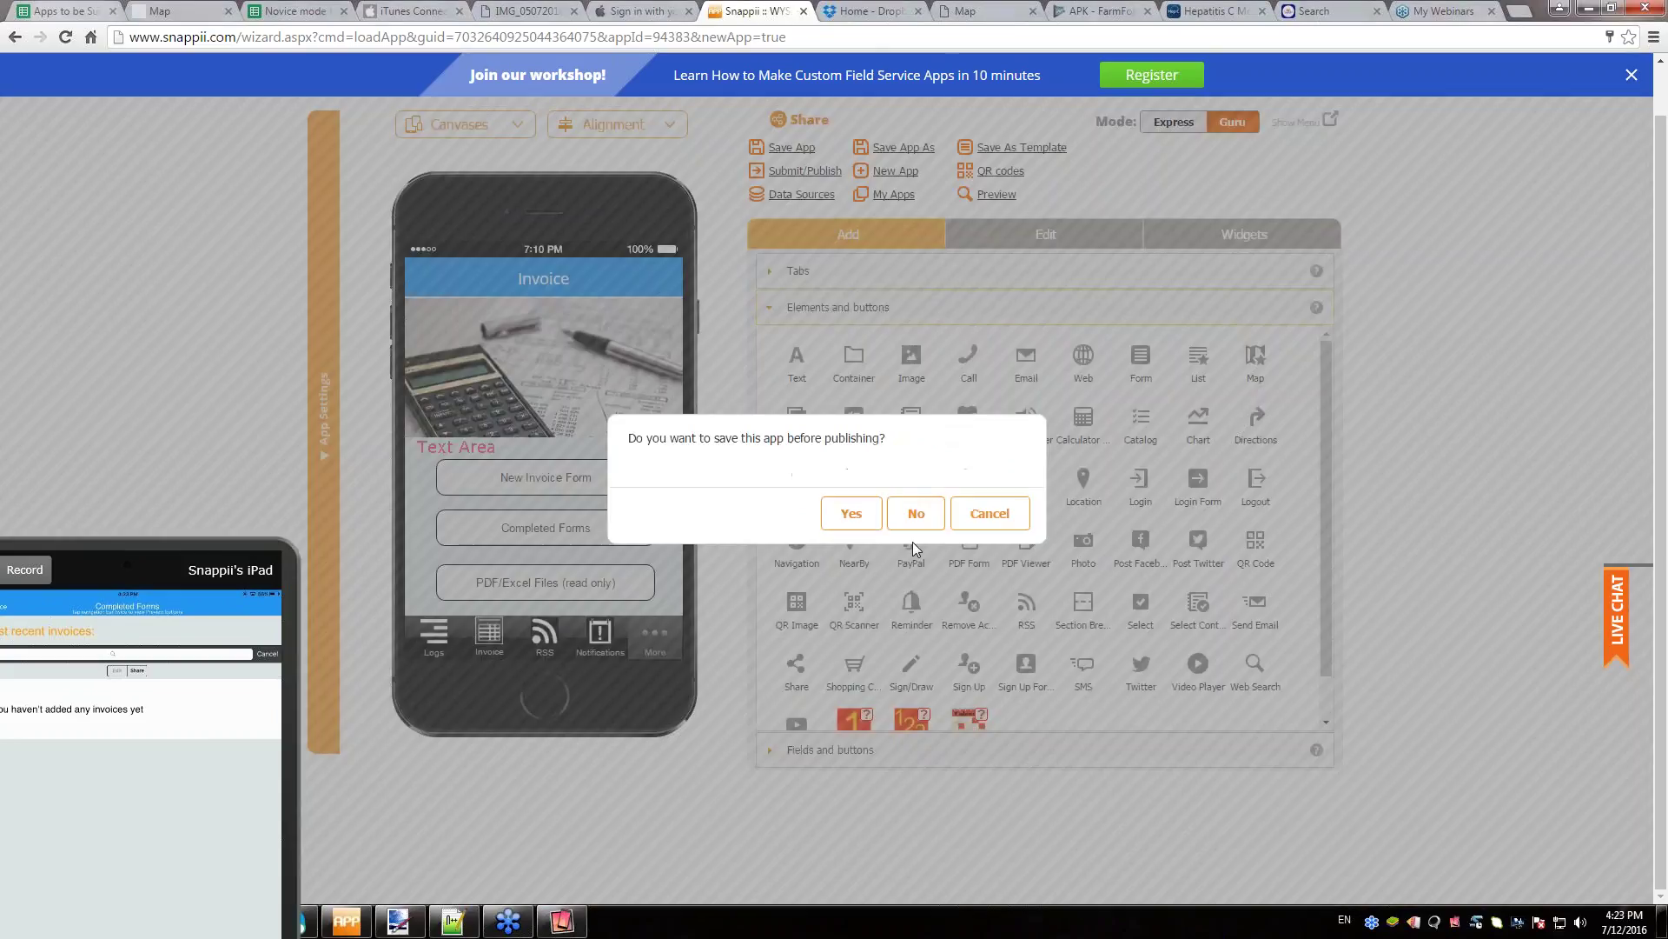
- Save the app, cancel the Publish This App dialog, and open App Settings
click(916, 512)
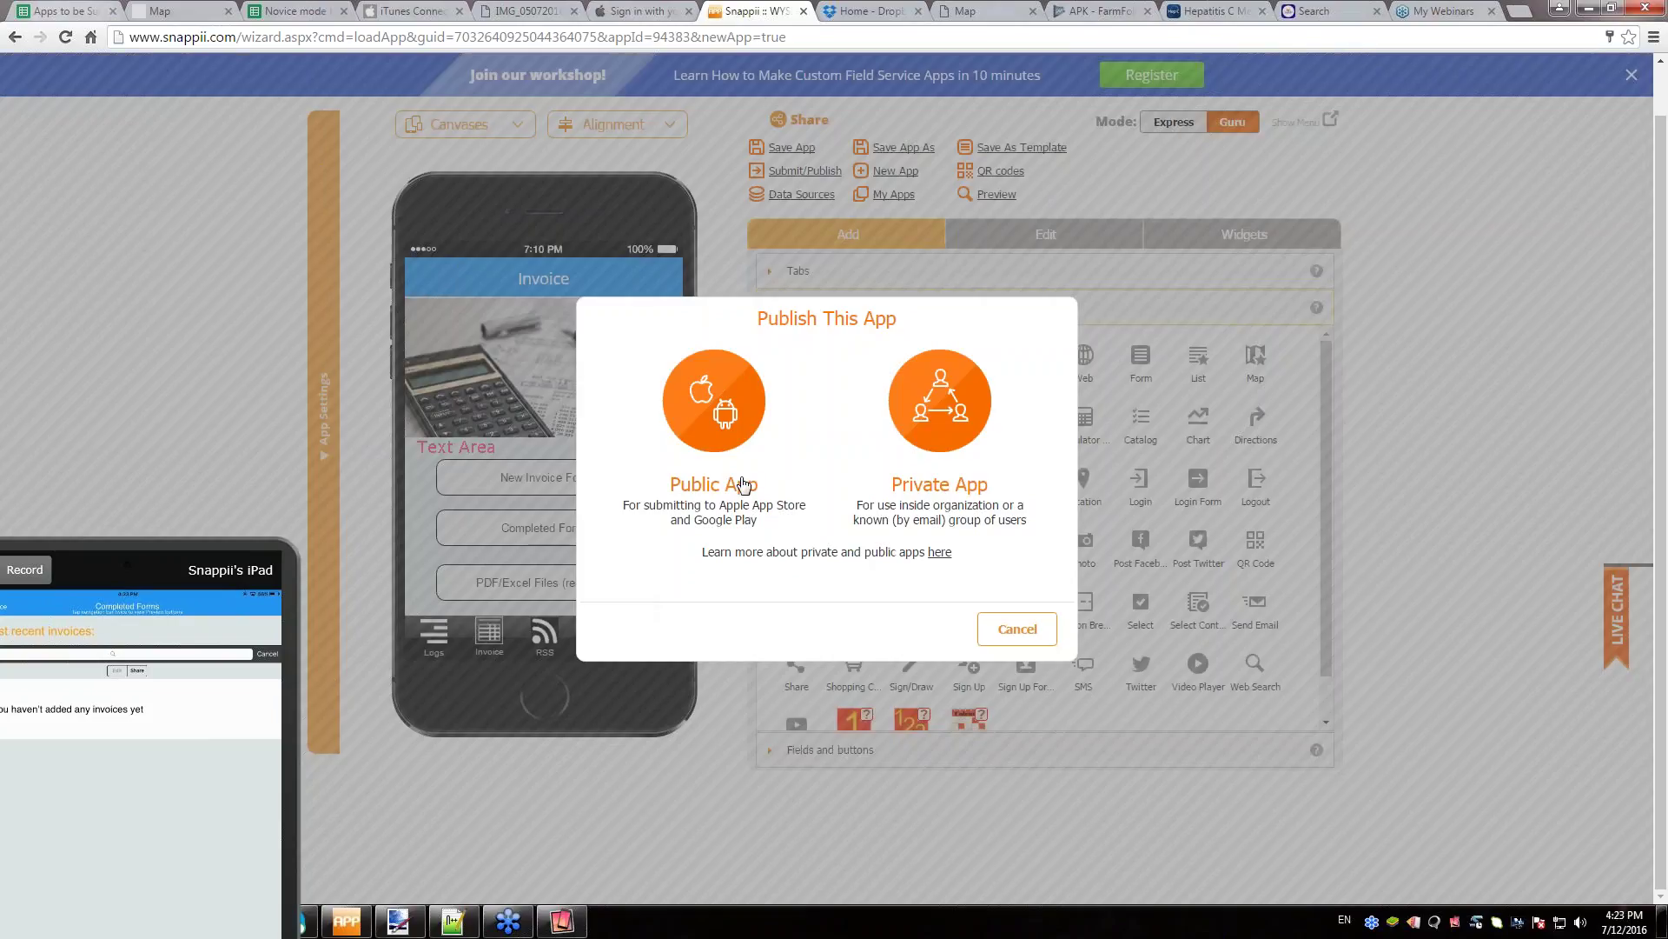
click(1019, 632)
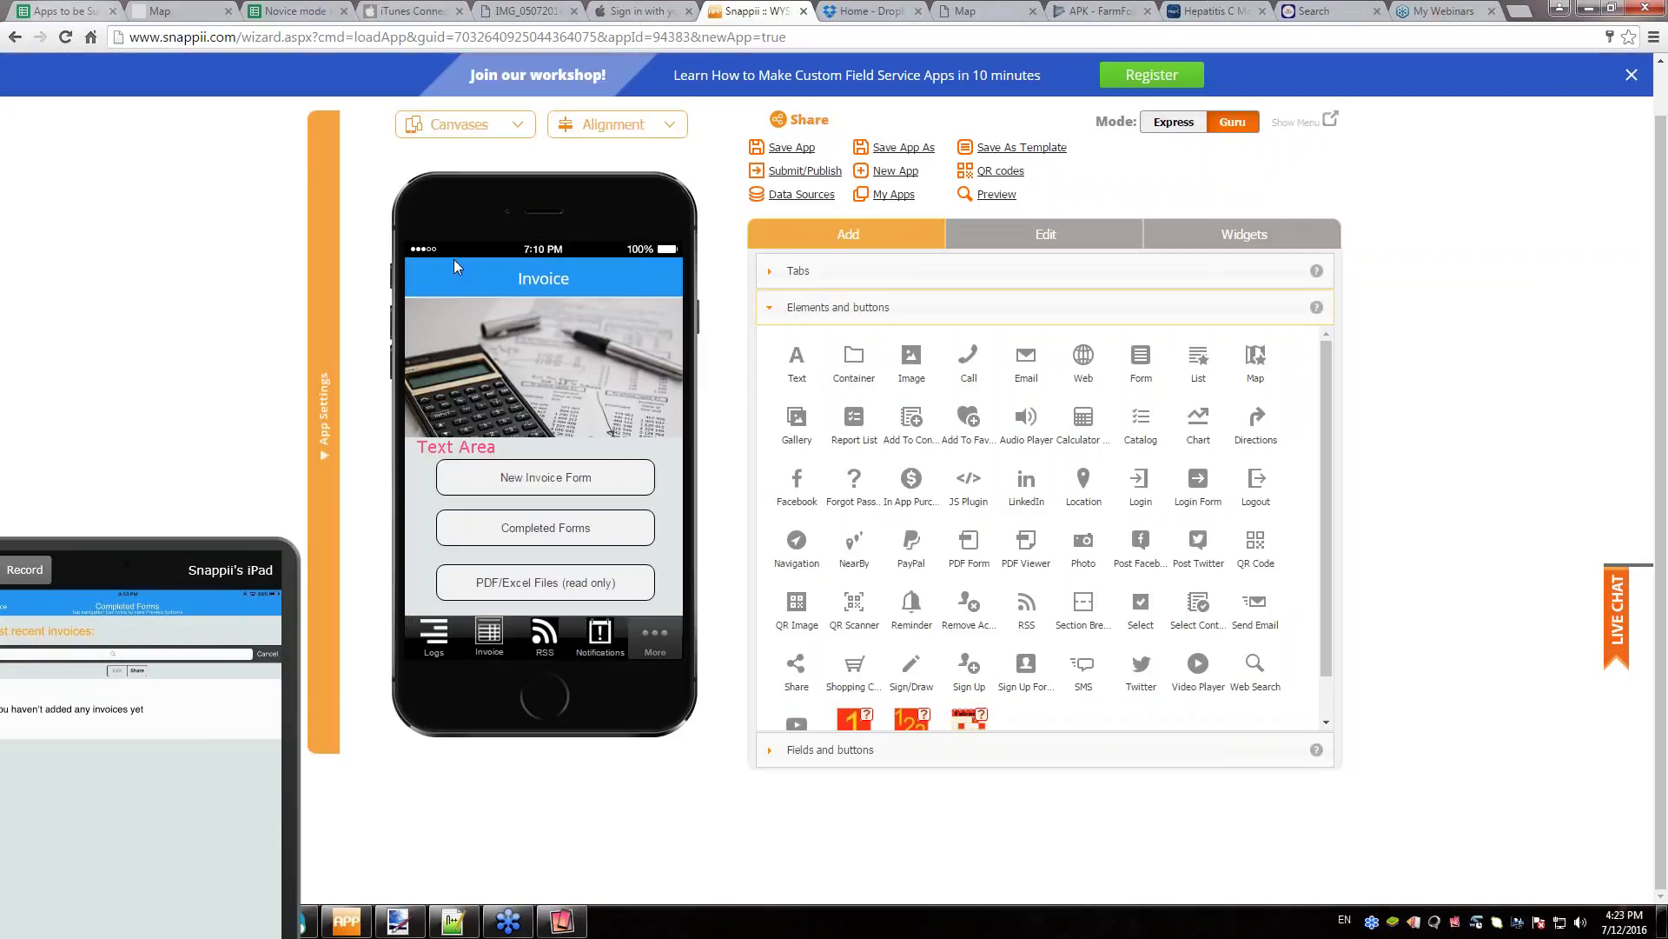
click(328, 275)
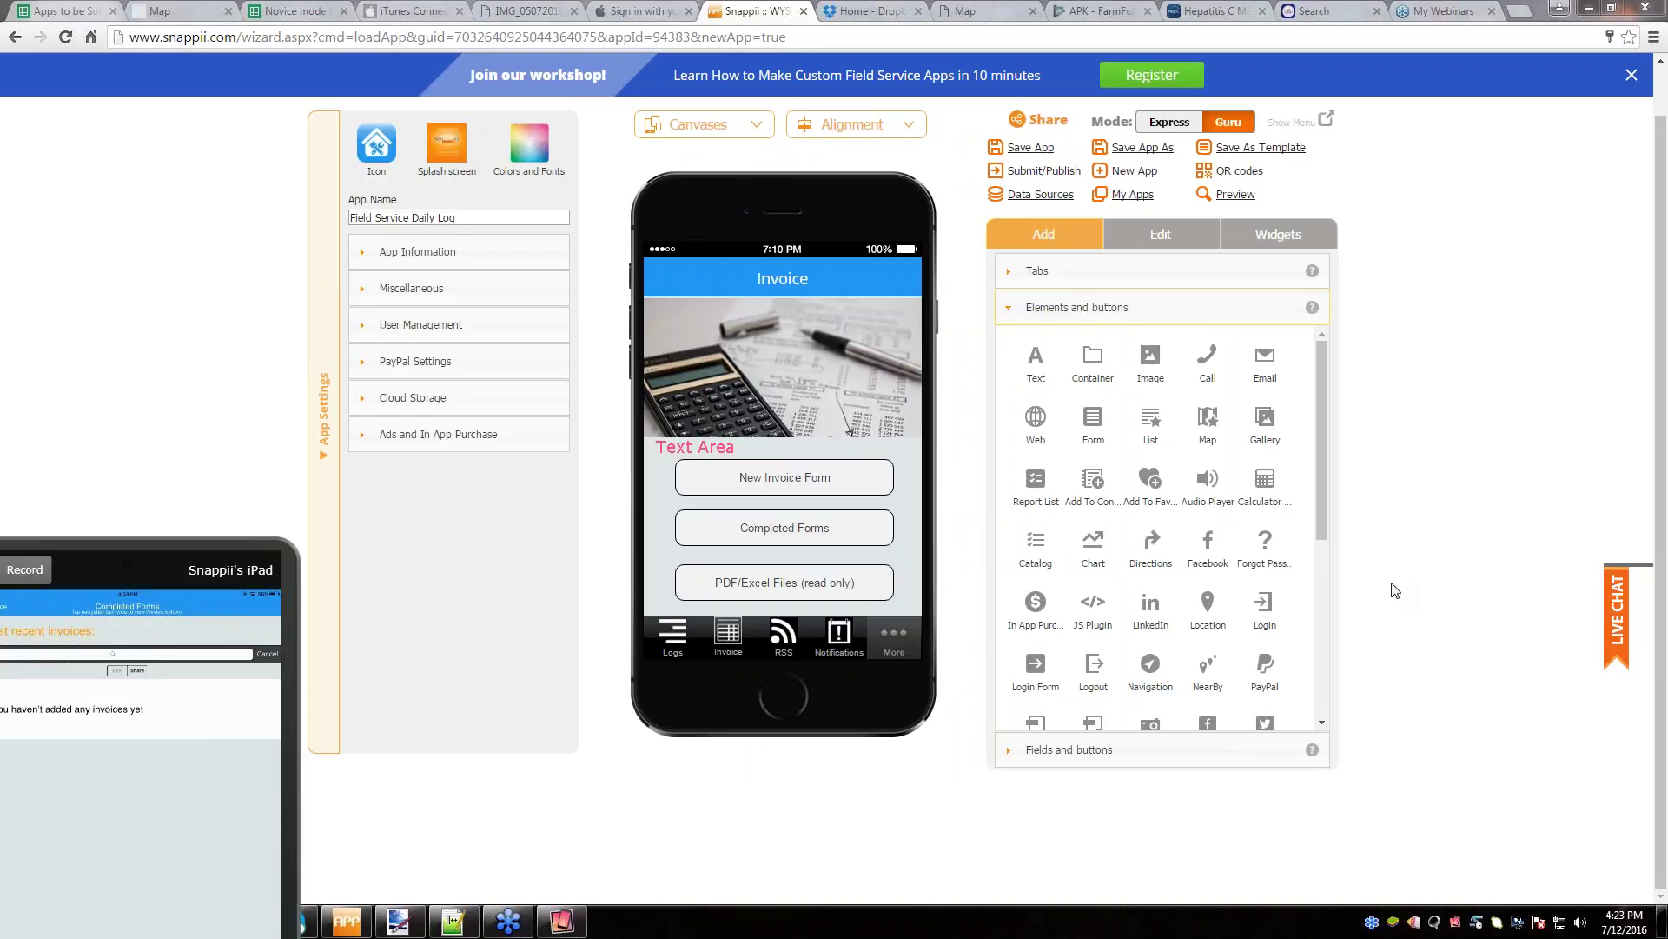
- Bring the iPad mirror window on screen, shrink it, and place it left of App Settings
drag(178, 552, 268, 331)
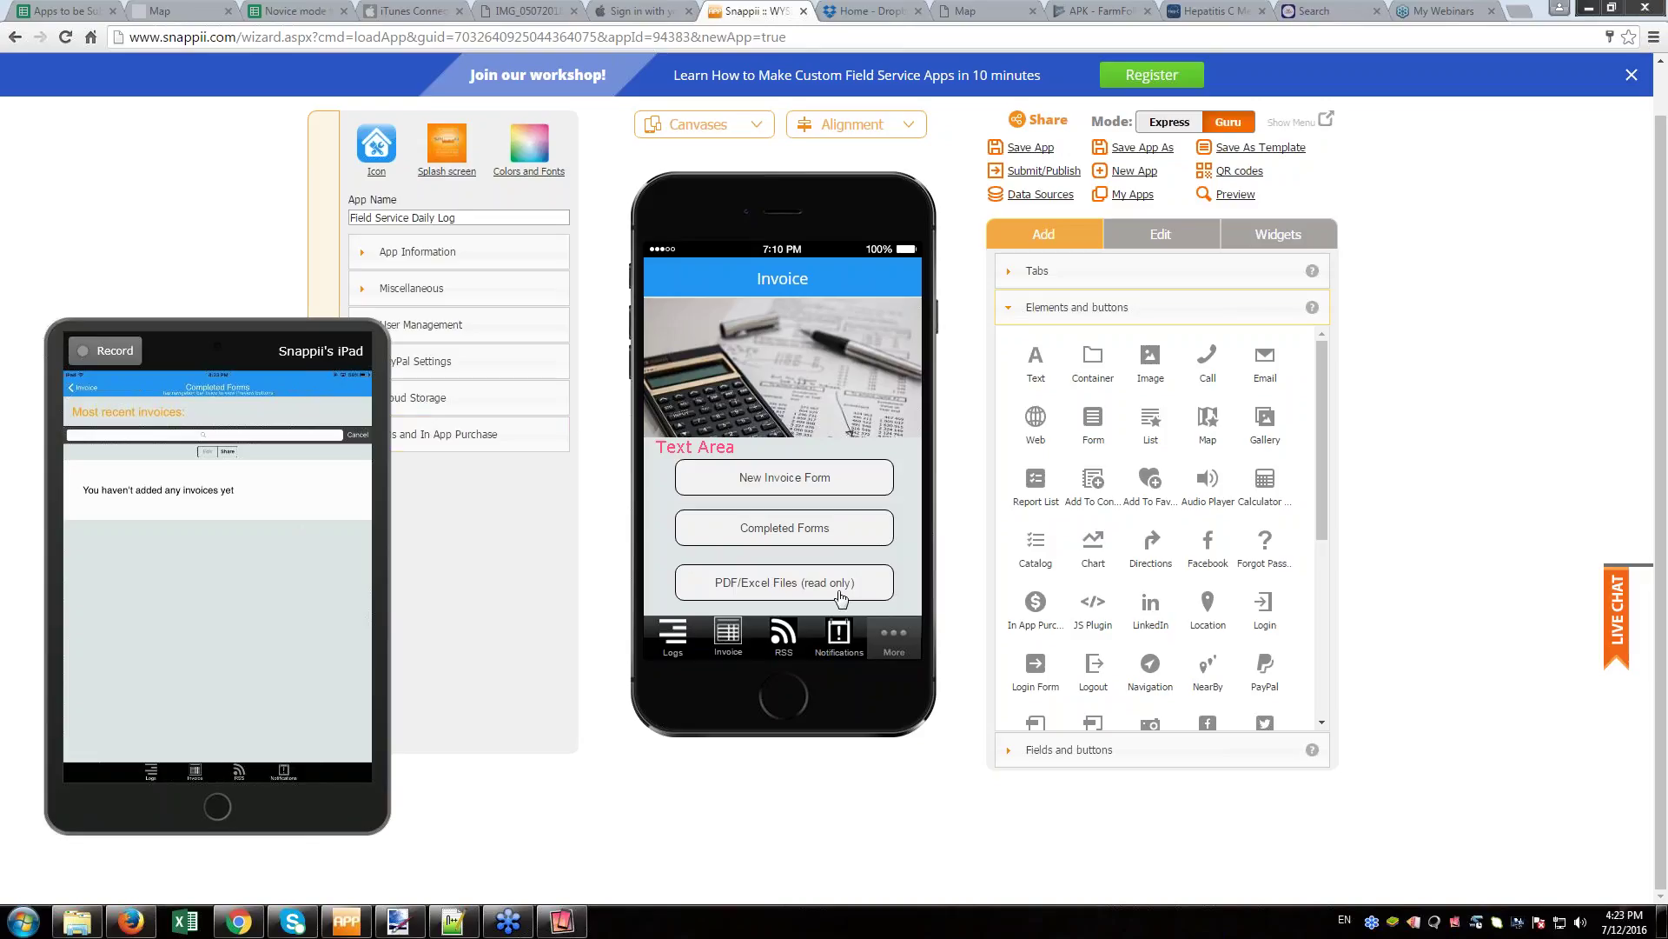
drag(266, 325, 210, 276)
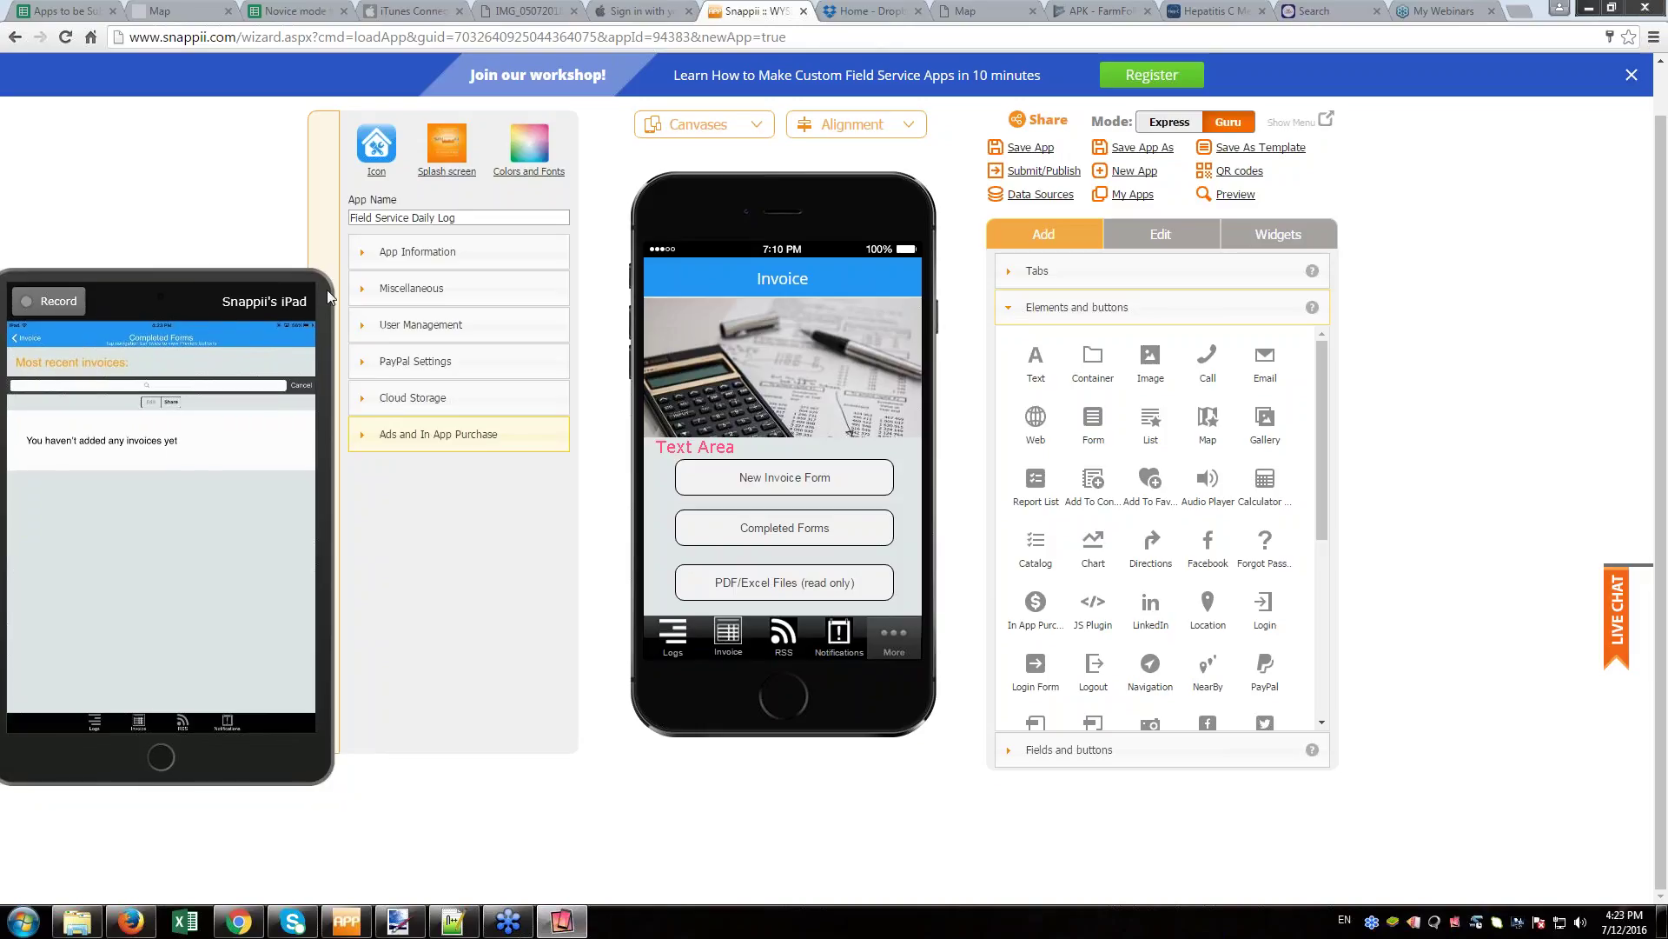
drag(327, 289, 276, 356)
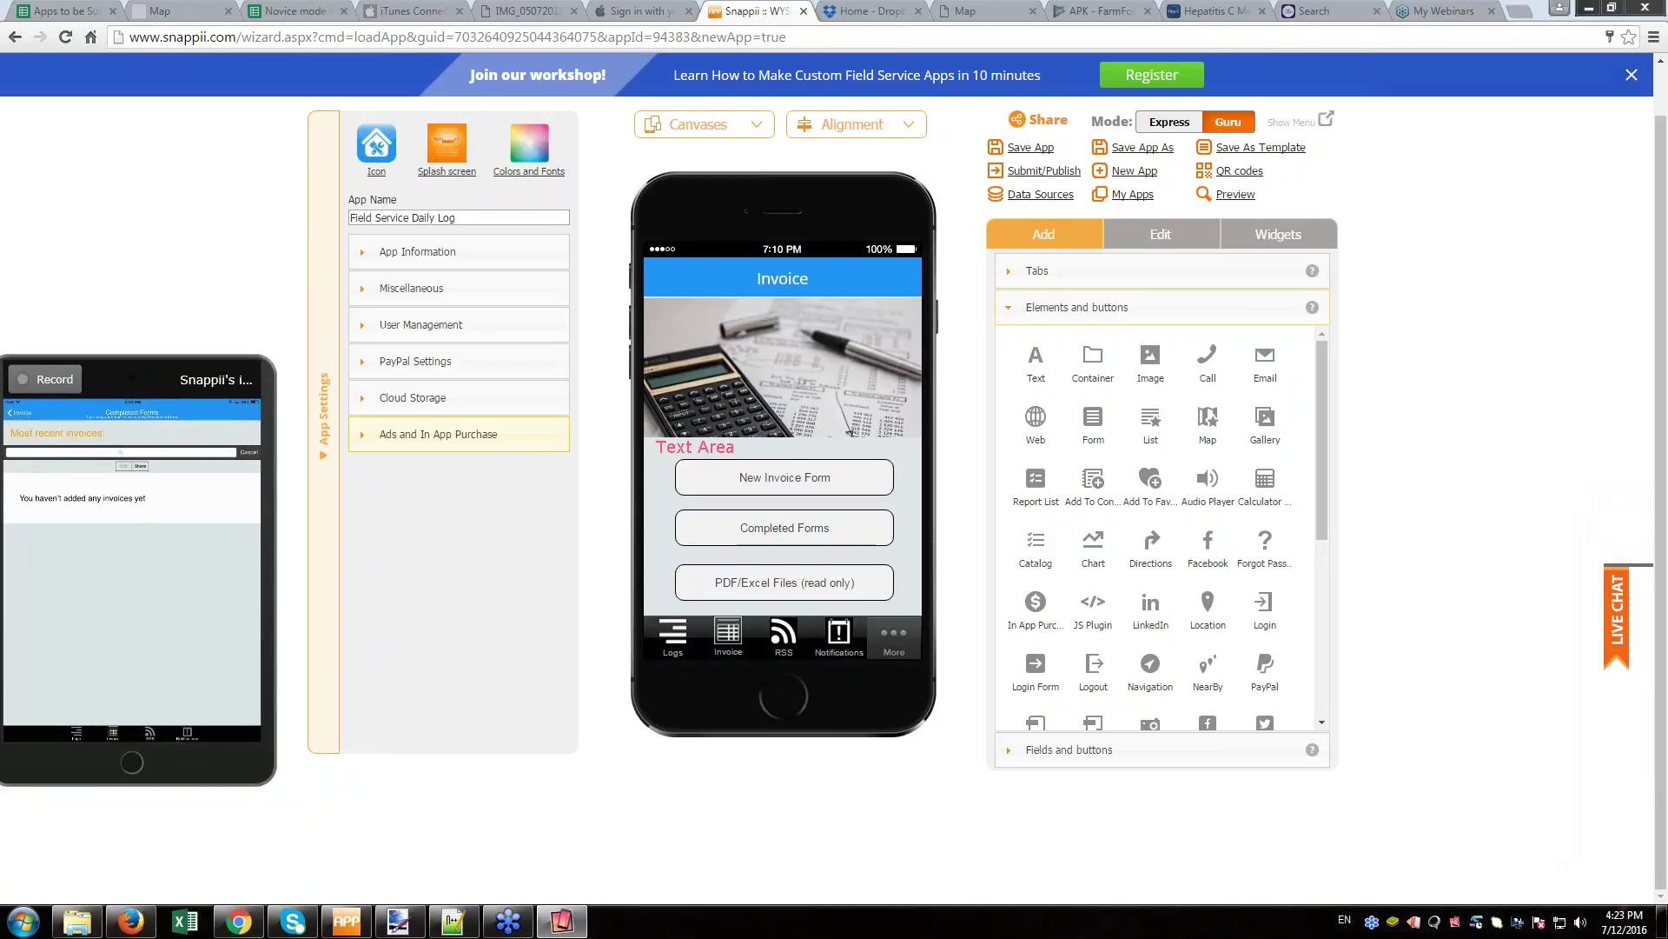
drag(135, 363, 182, 263)
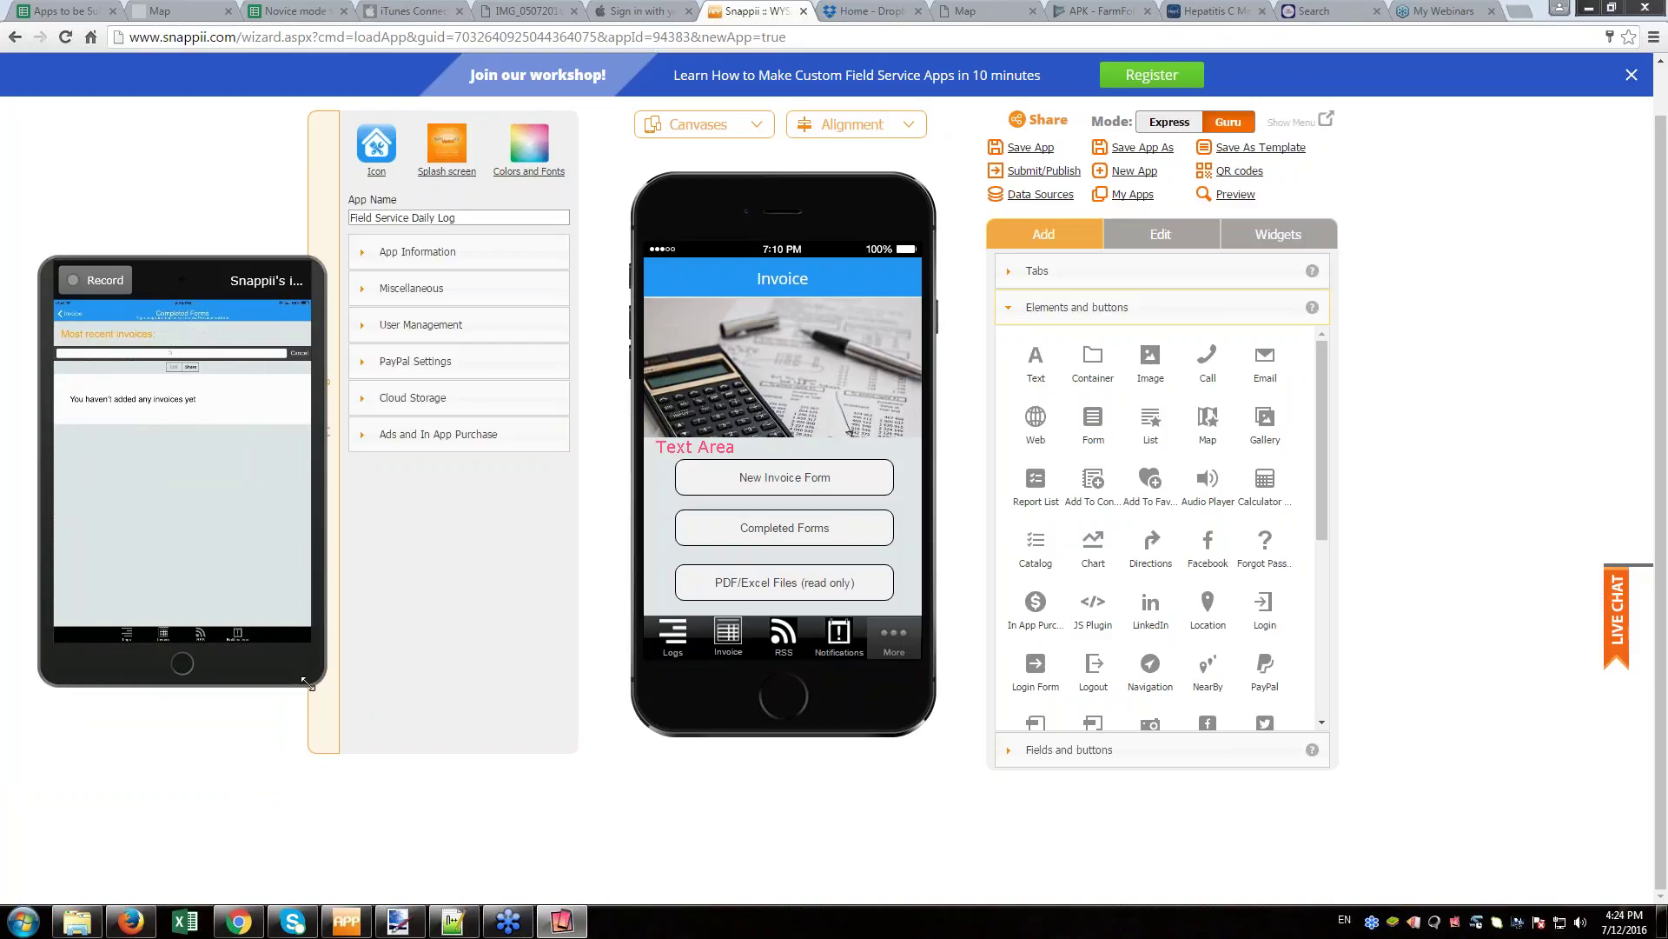
- Enlarge the iPad mirror window slightly, then go to My Apps, prompting a save
drag(306, 684, 301, 649)
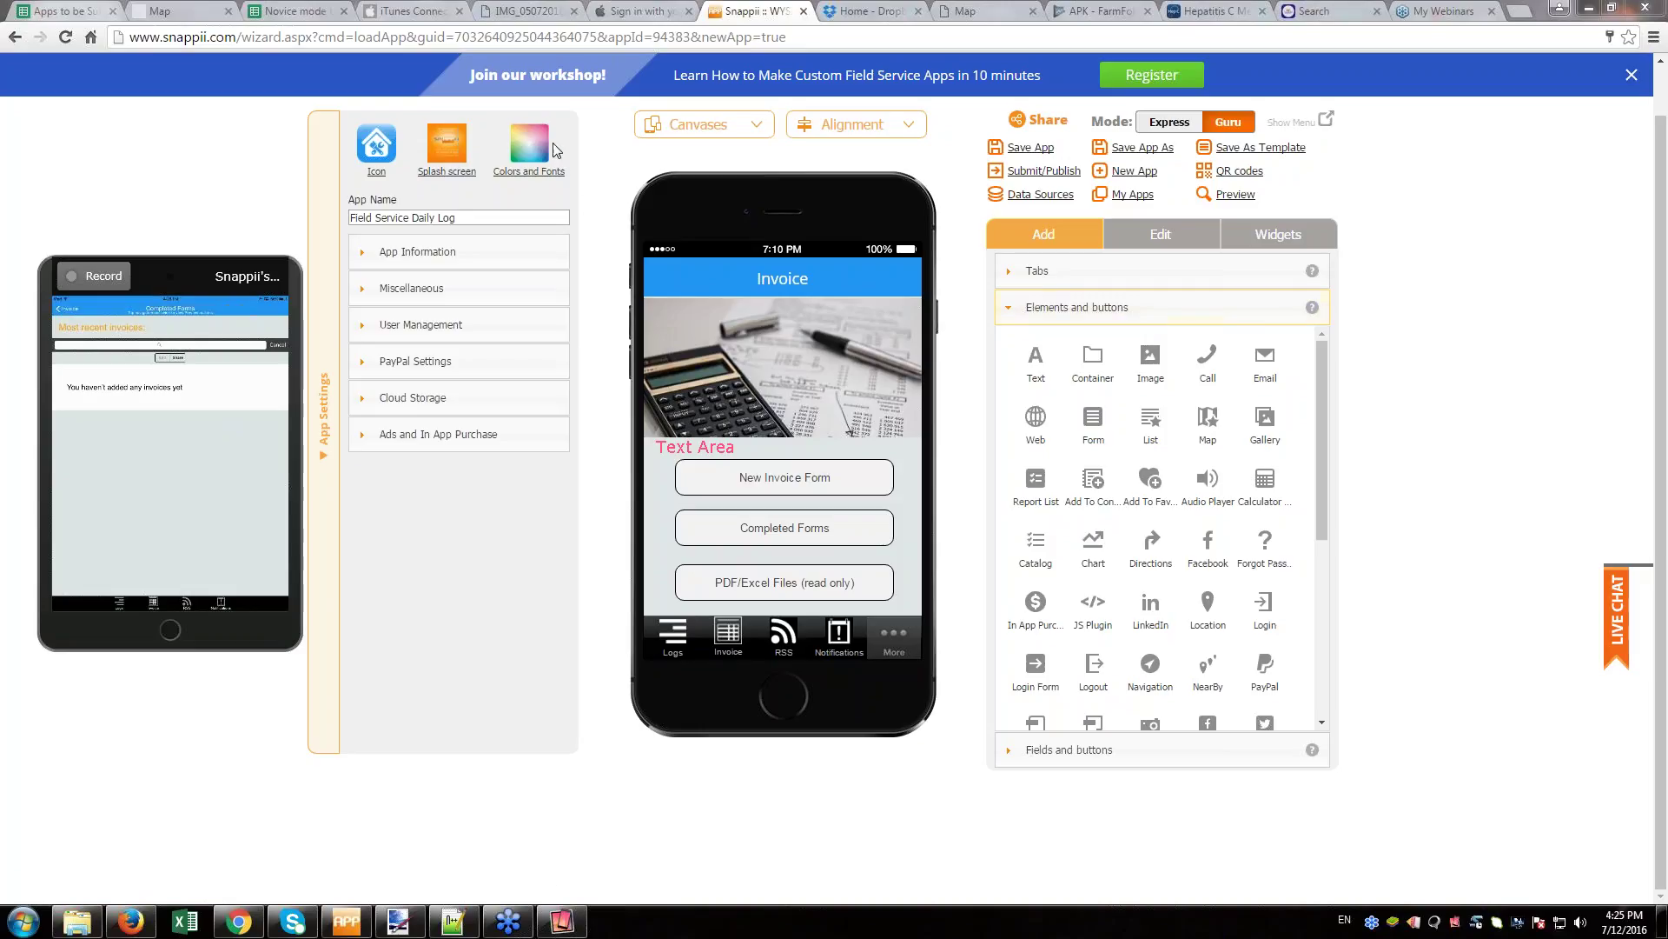
click(1135, 197)
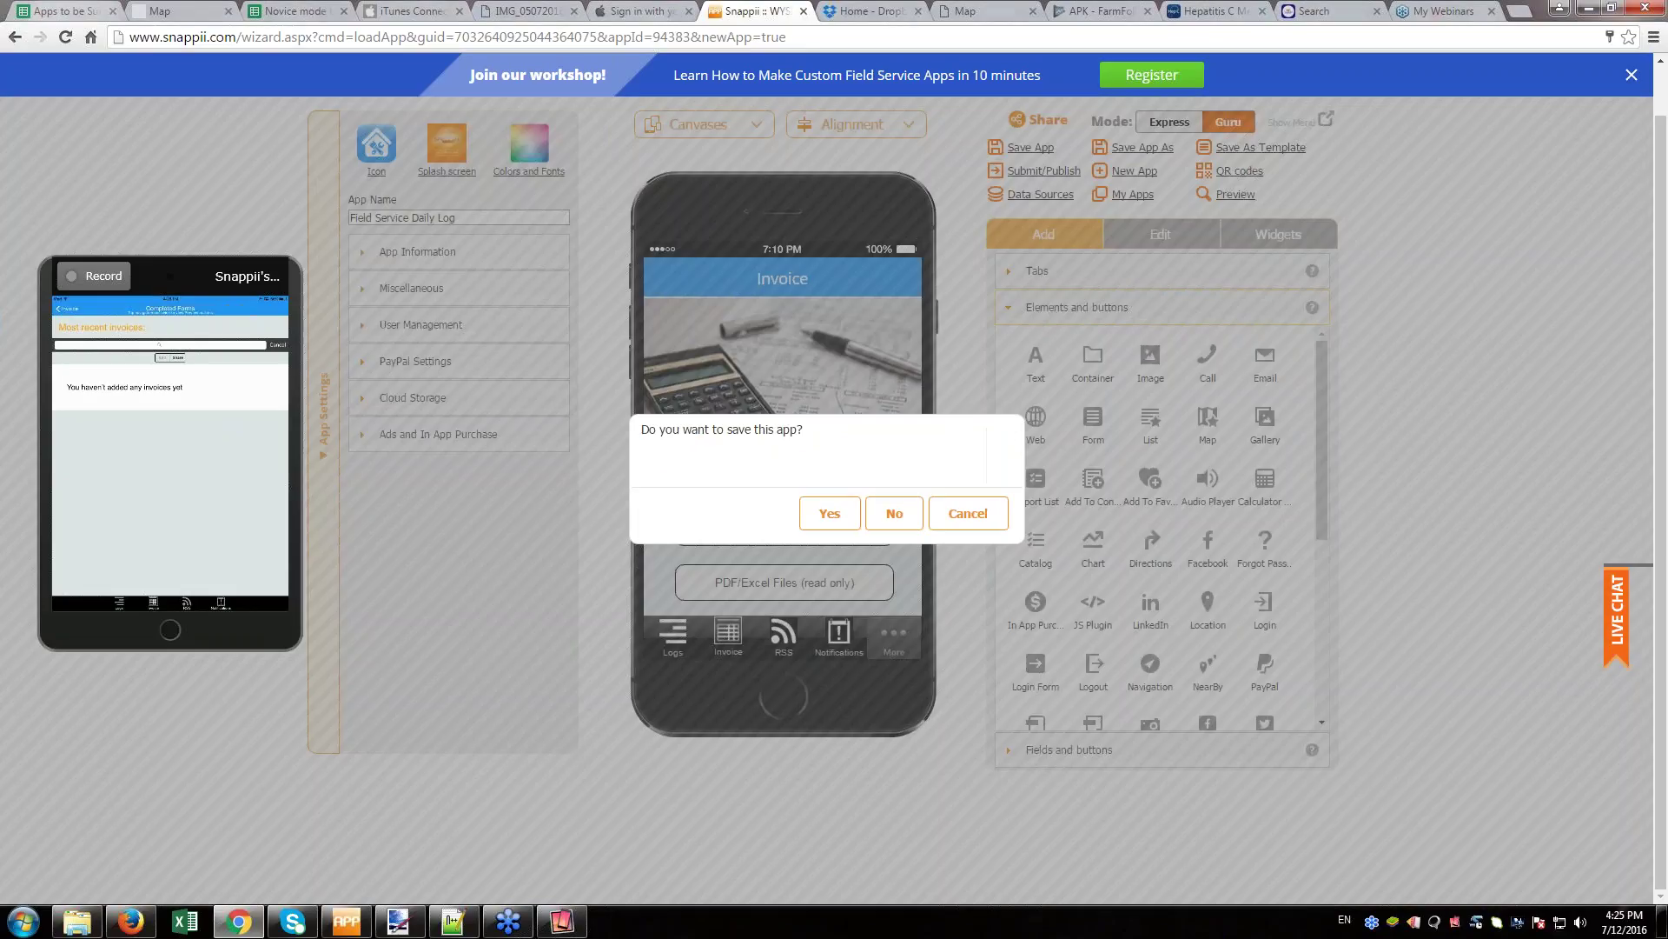
- Skip saving, close the My Apps list, and show the Snappii website menu
click(894, 513)
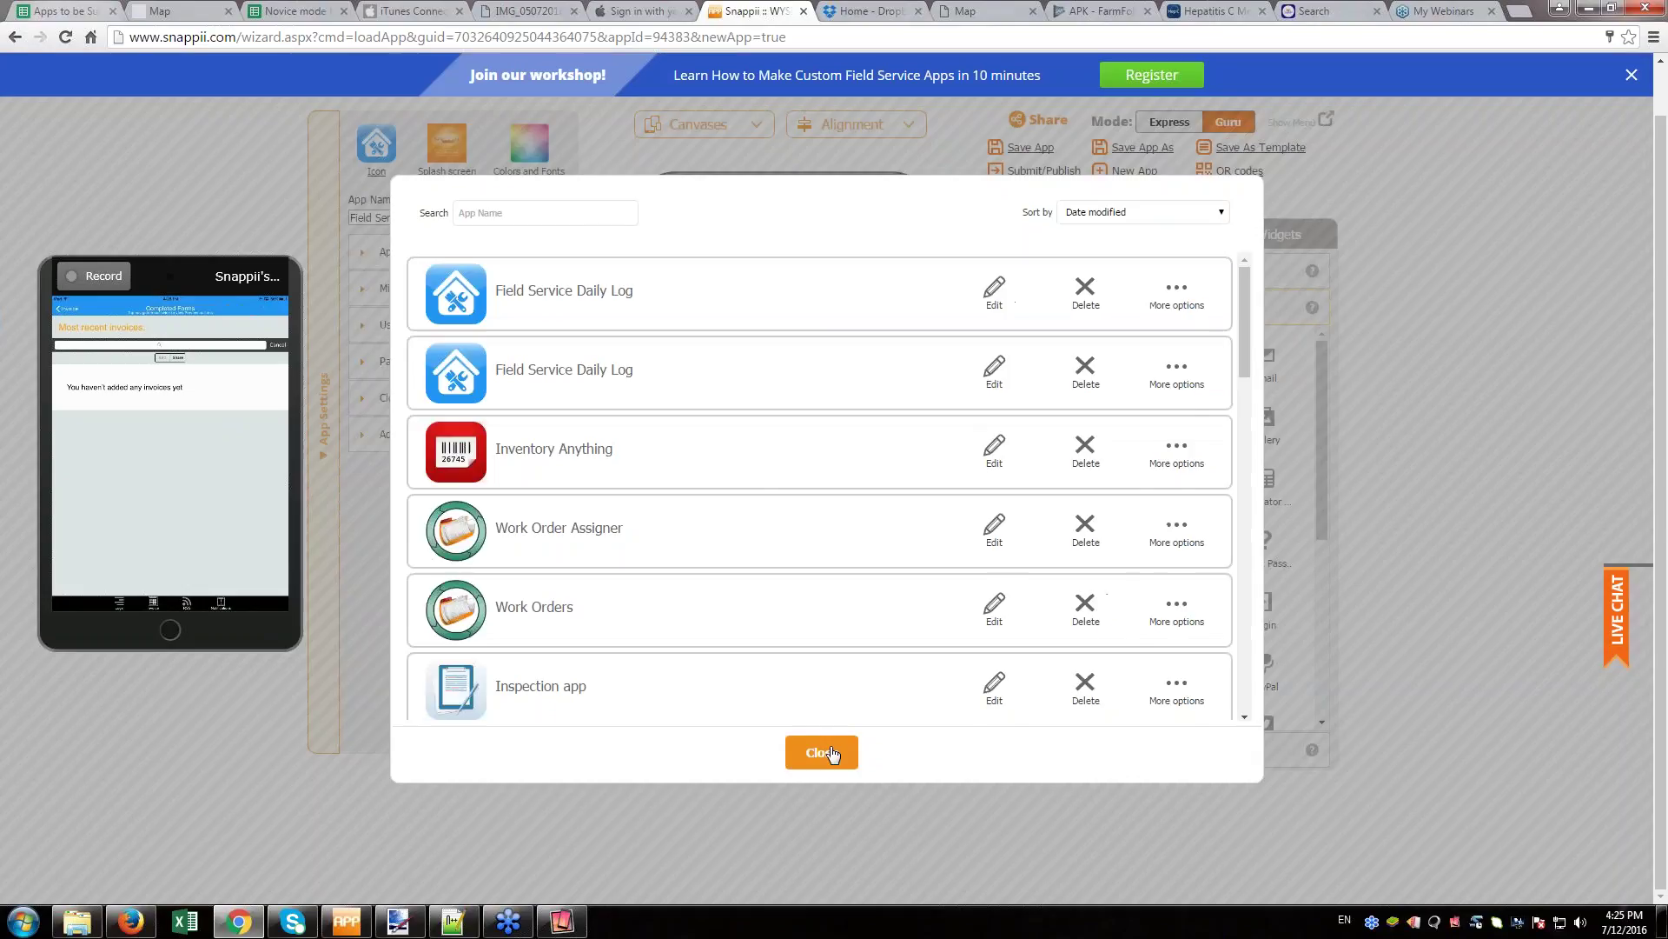
click(826, 753)
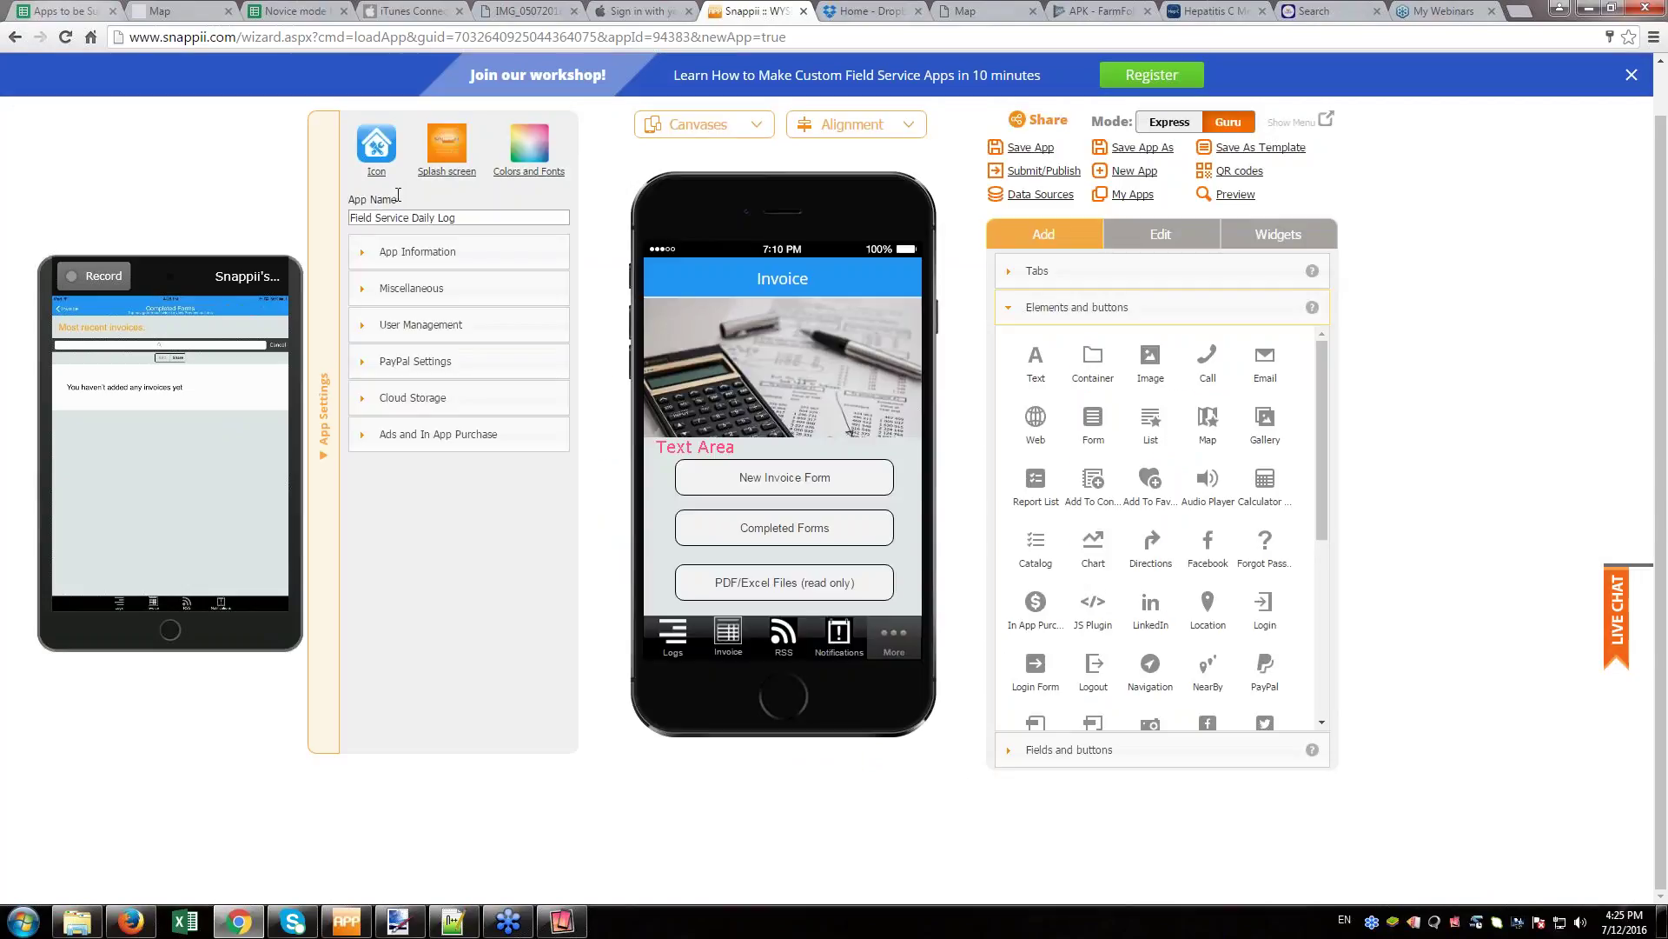
click(1325, 120)
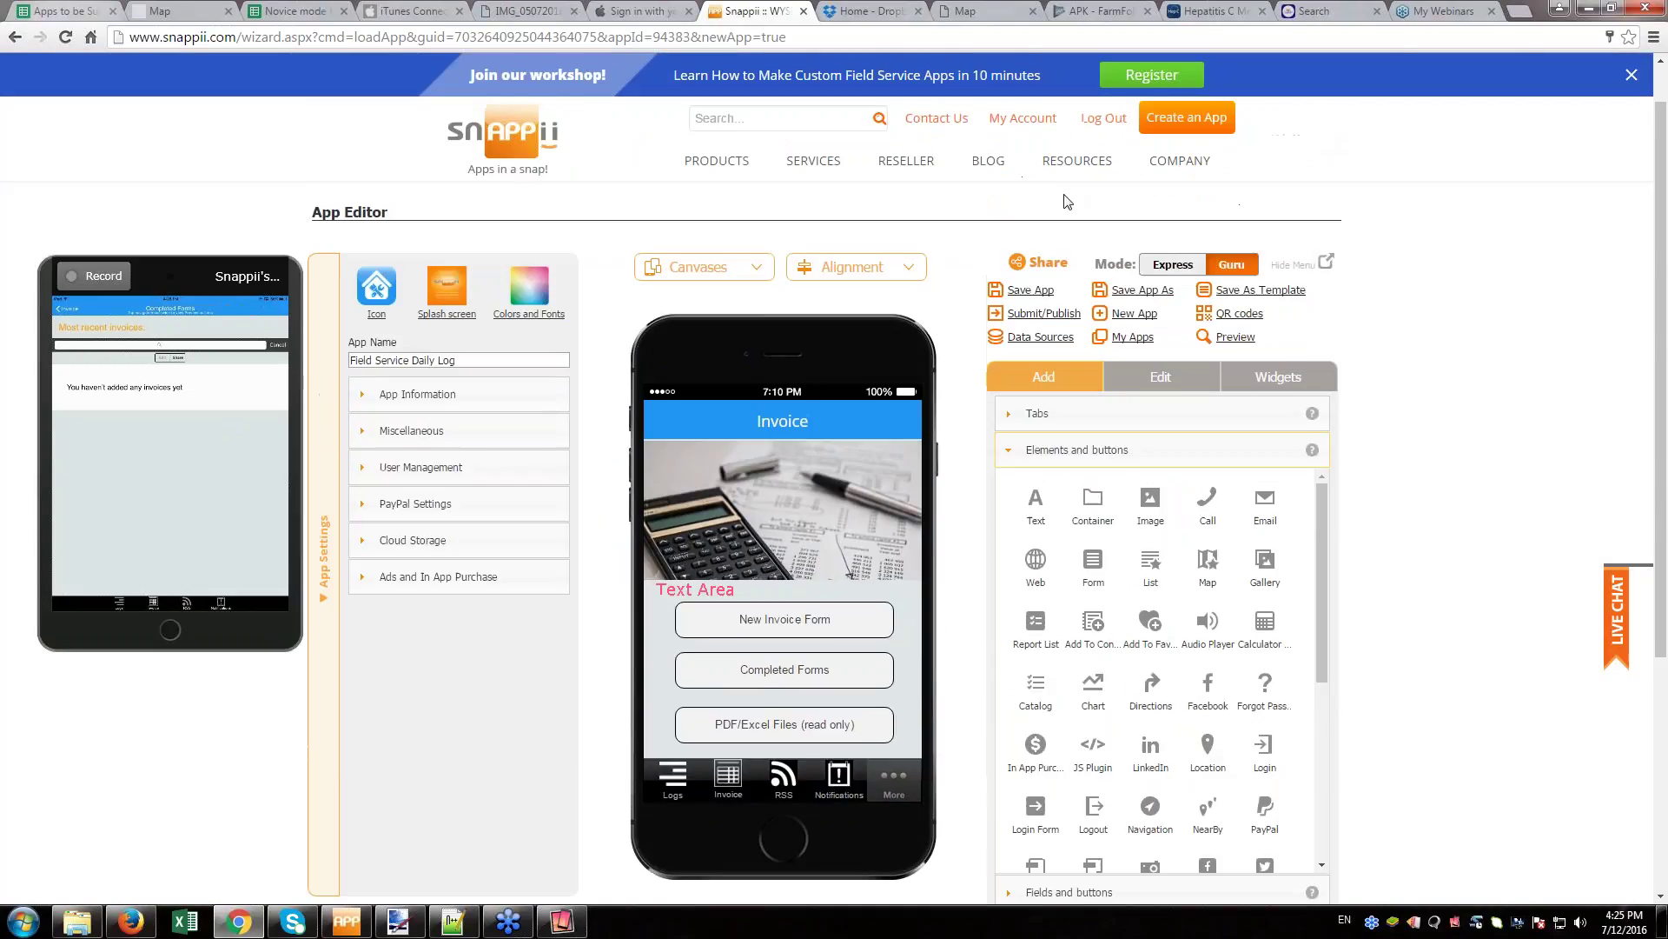
- Open the Snappii Pricing page listing Public App at $50/month and Custom App from $1,000
mouse_move(745, 206)
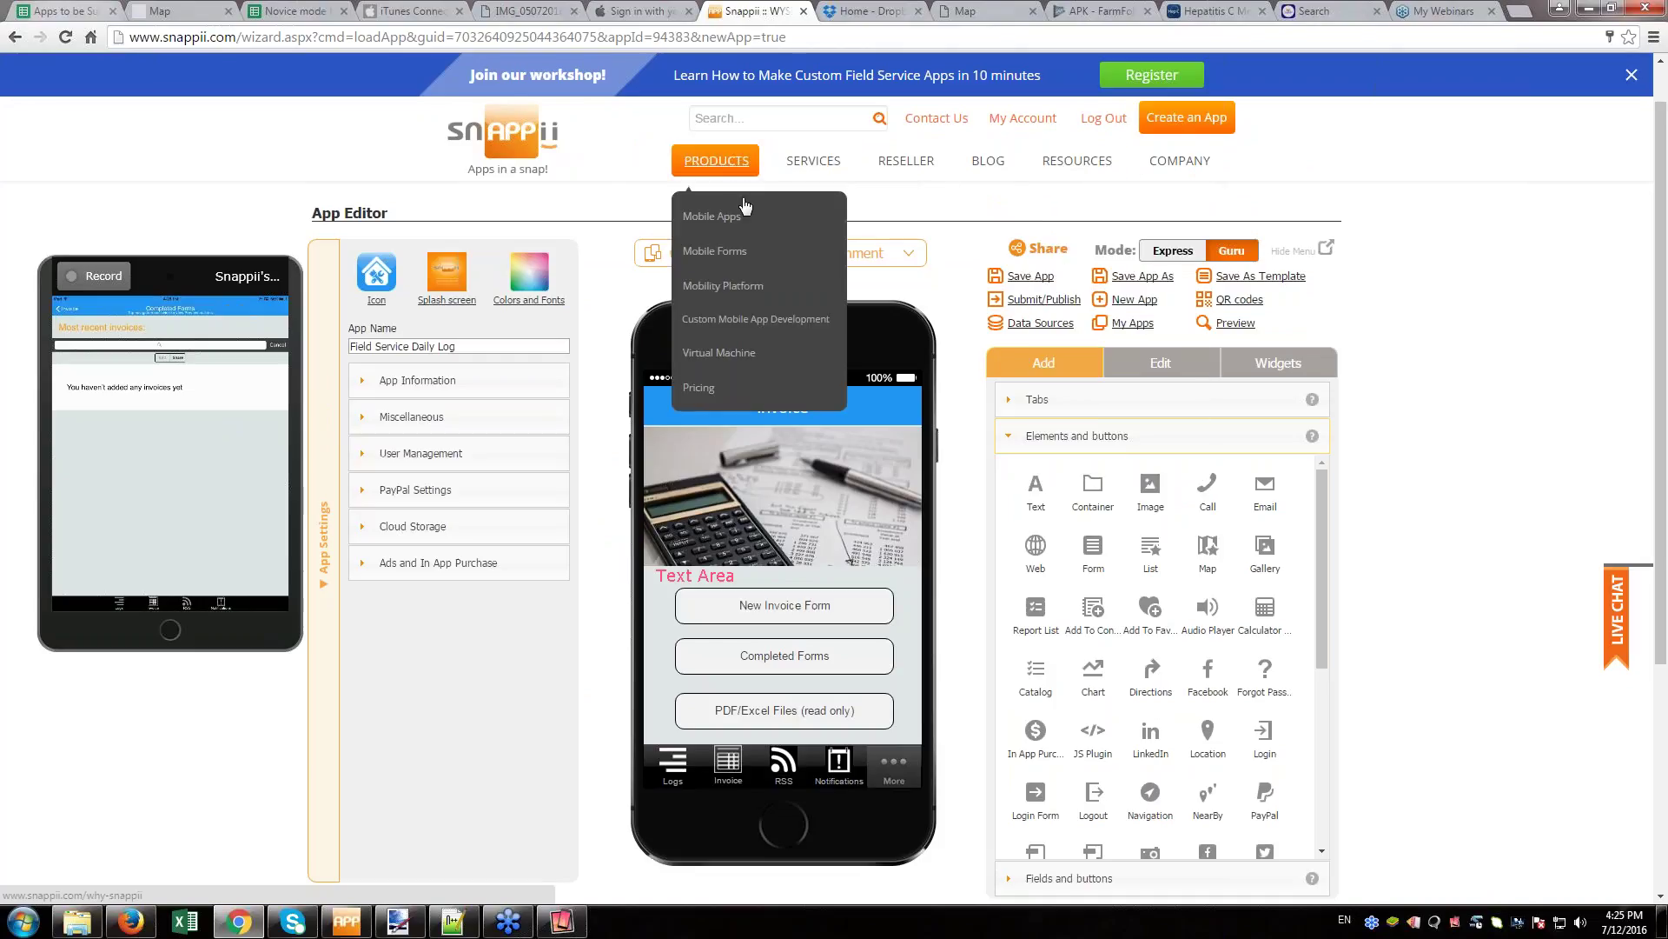
click(739, 387)
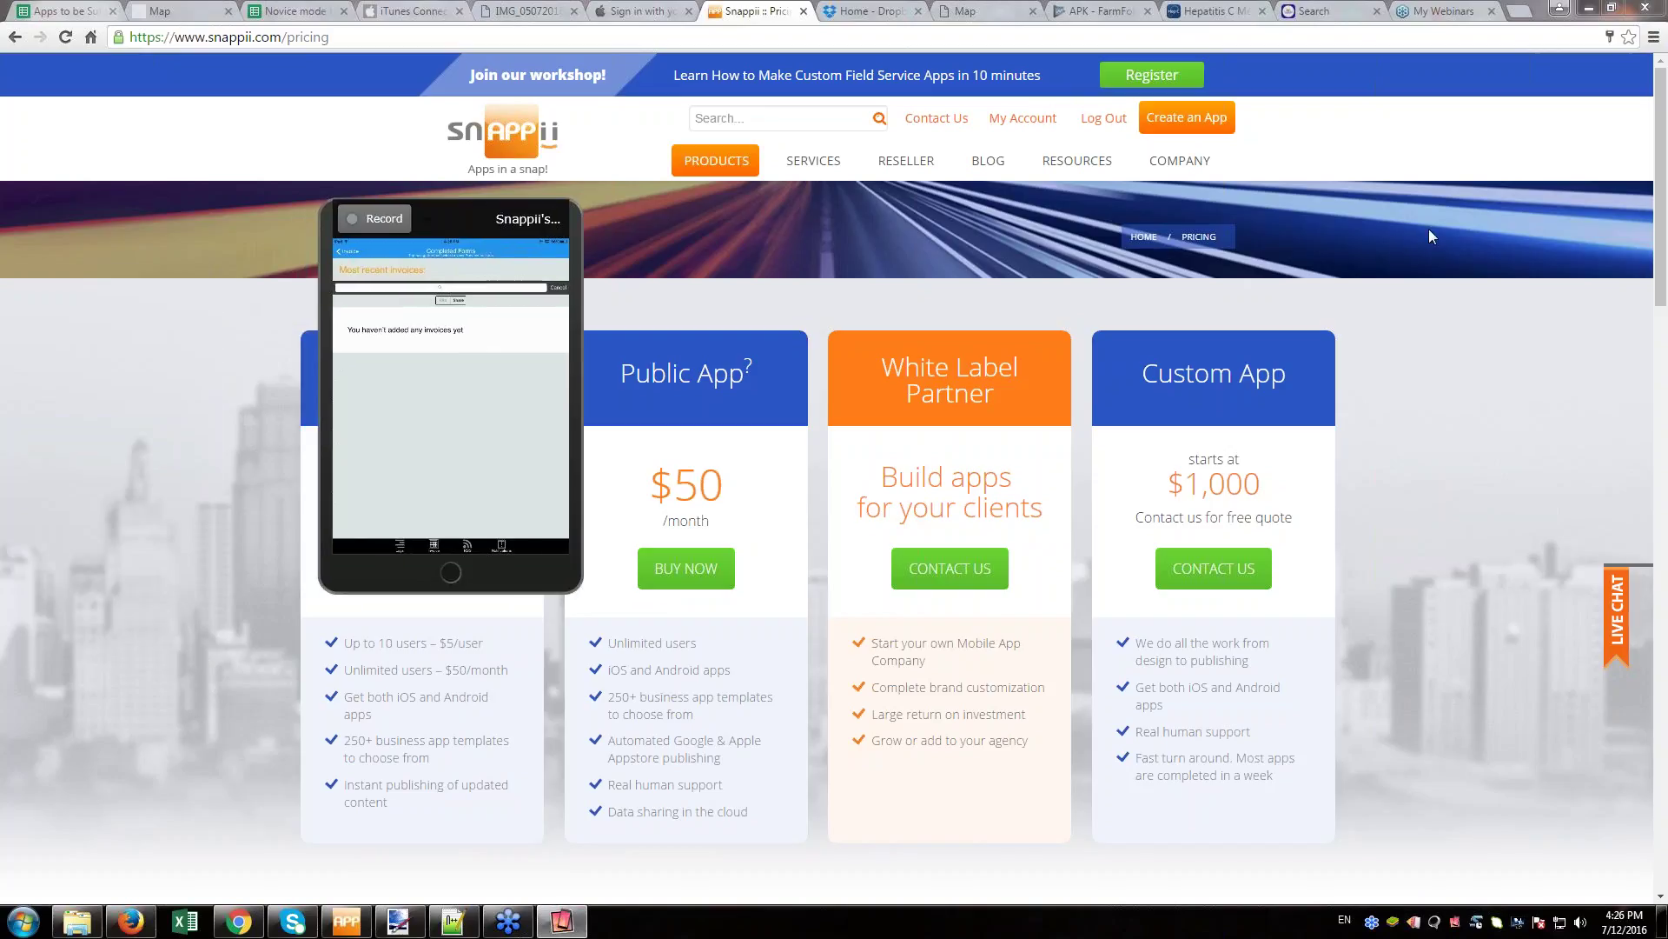
click(1429, 228)
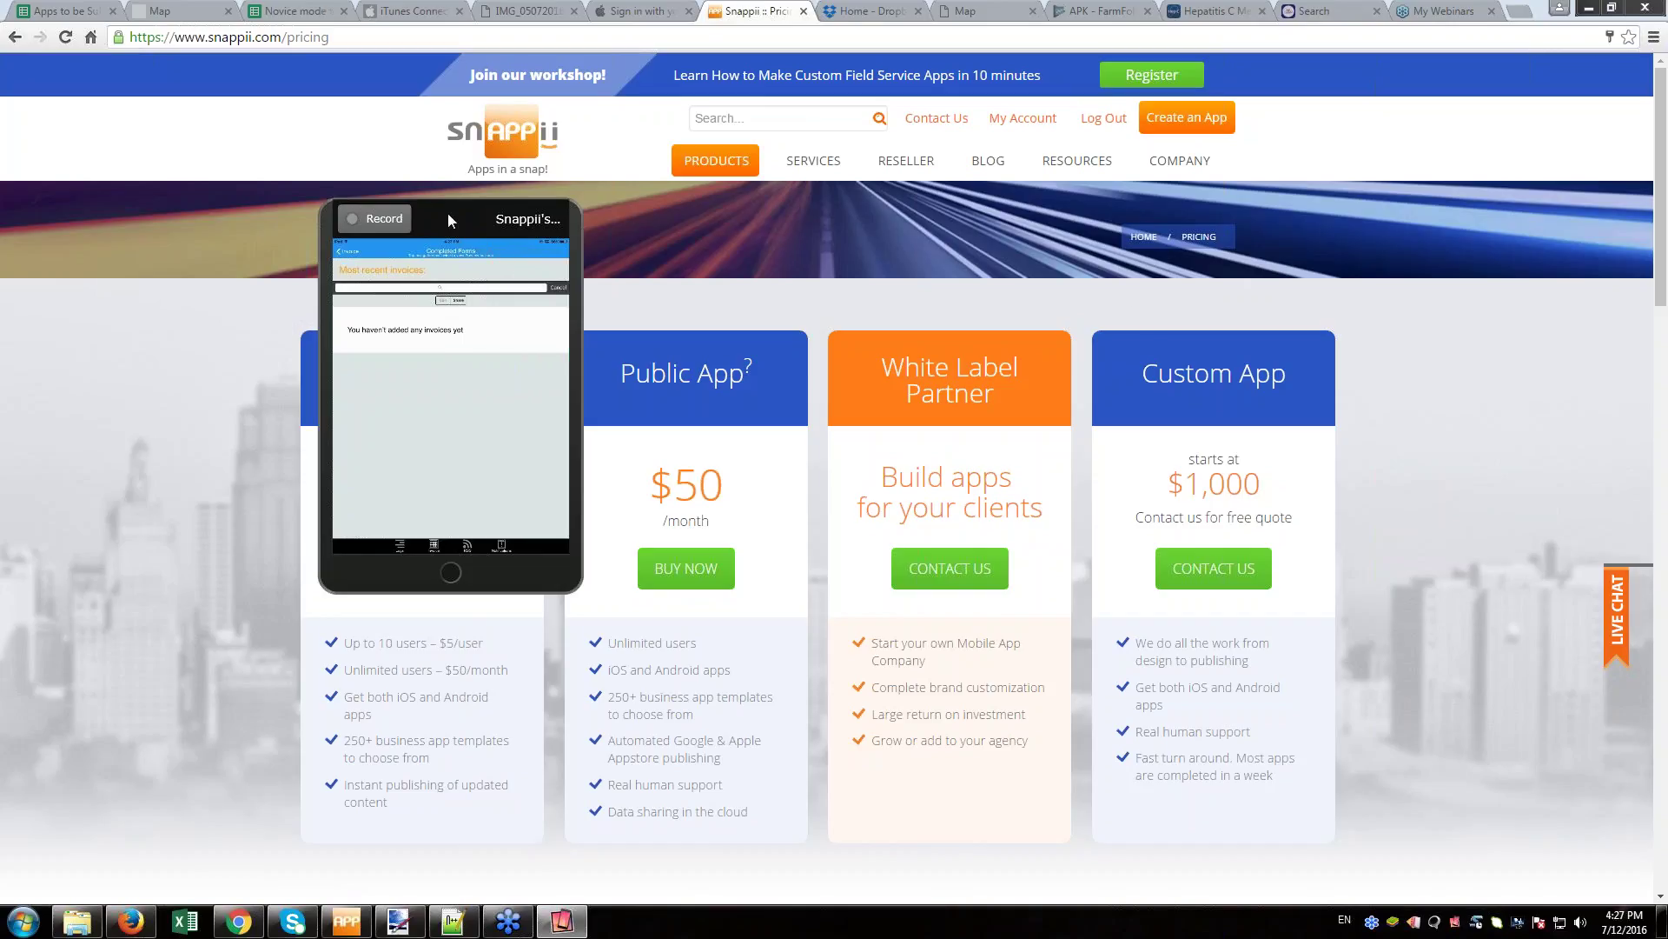
- Move the iPad mirror window aside to reveal the Private App plan, then go to Site navigation
drag(448, 220, 183, 300)
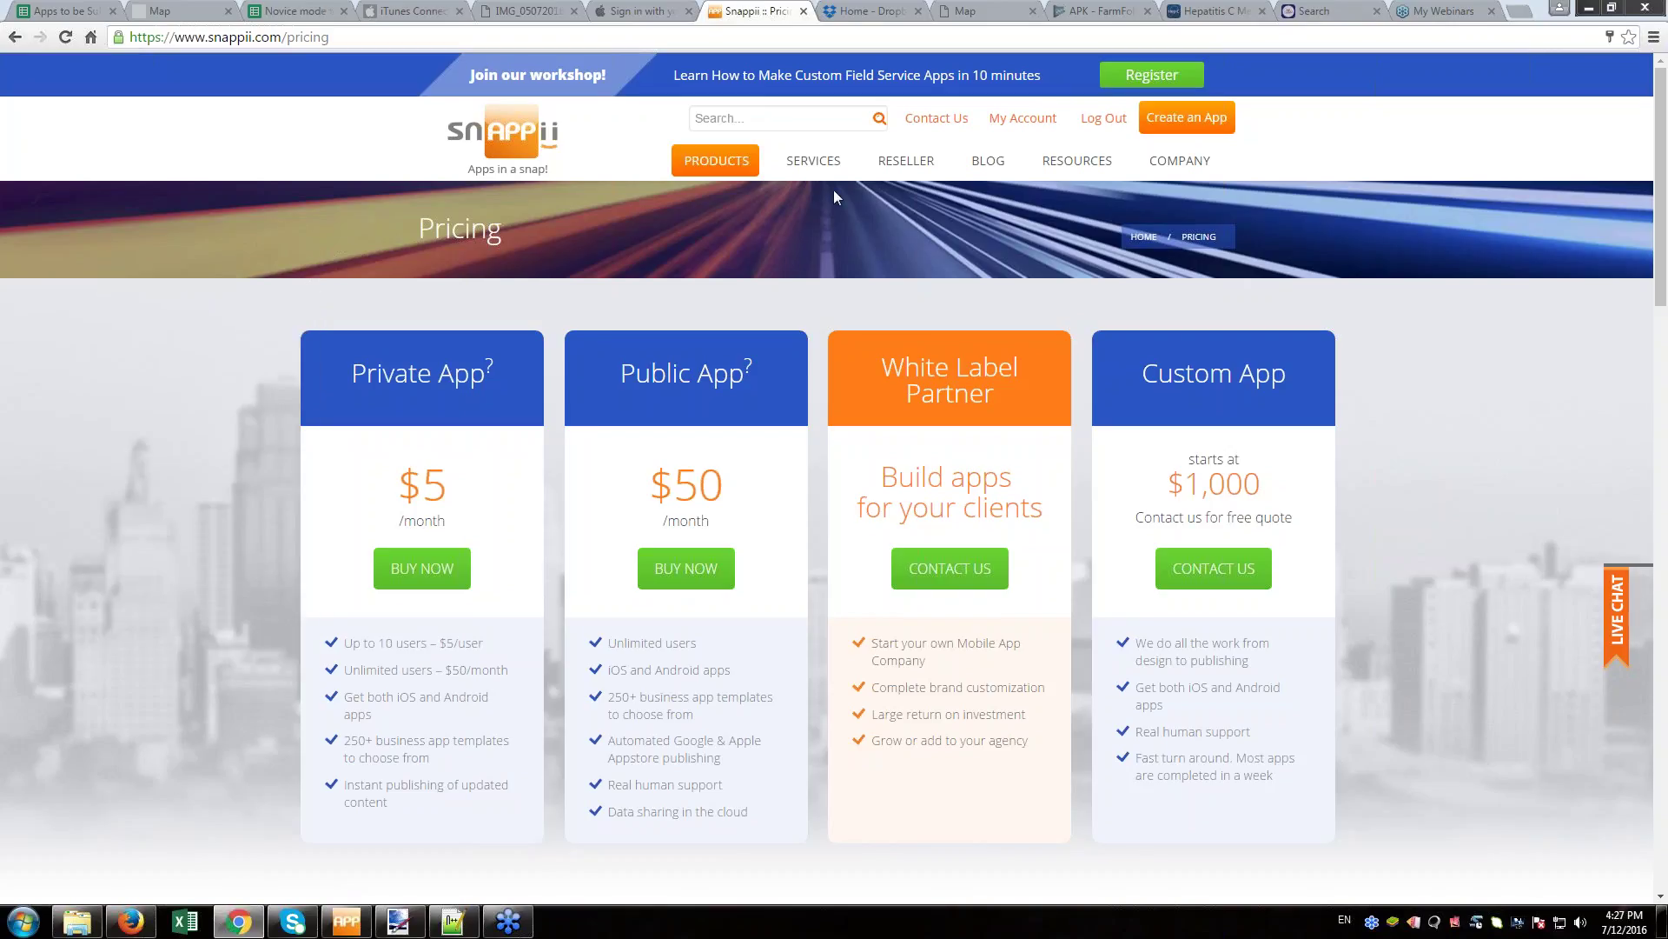
click(988, 161)
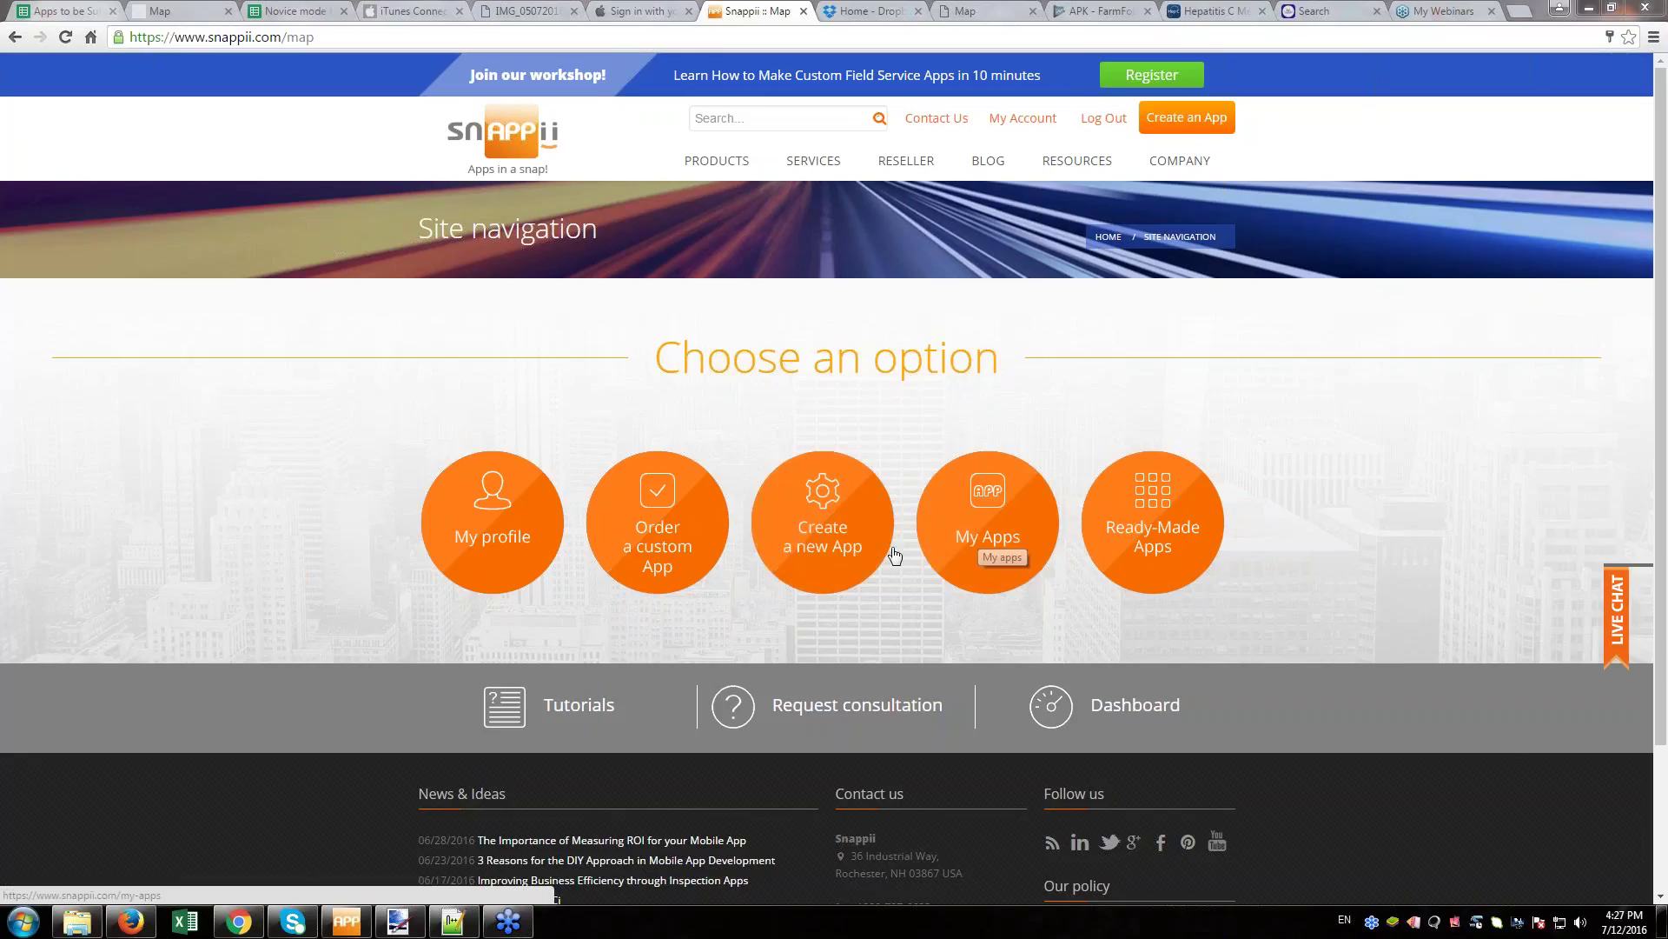
- Edit Field Service Daily Log from My Apps and show its Data Sources list
click(979, 539)
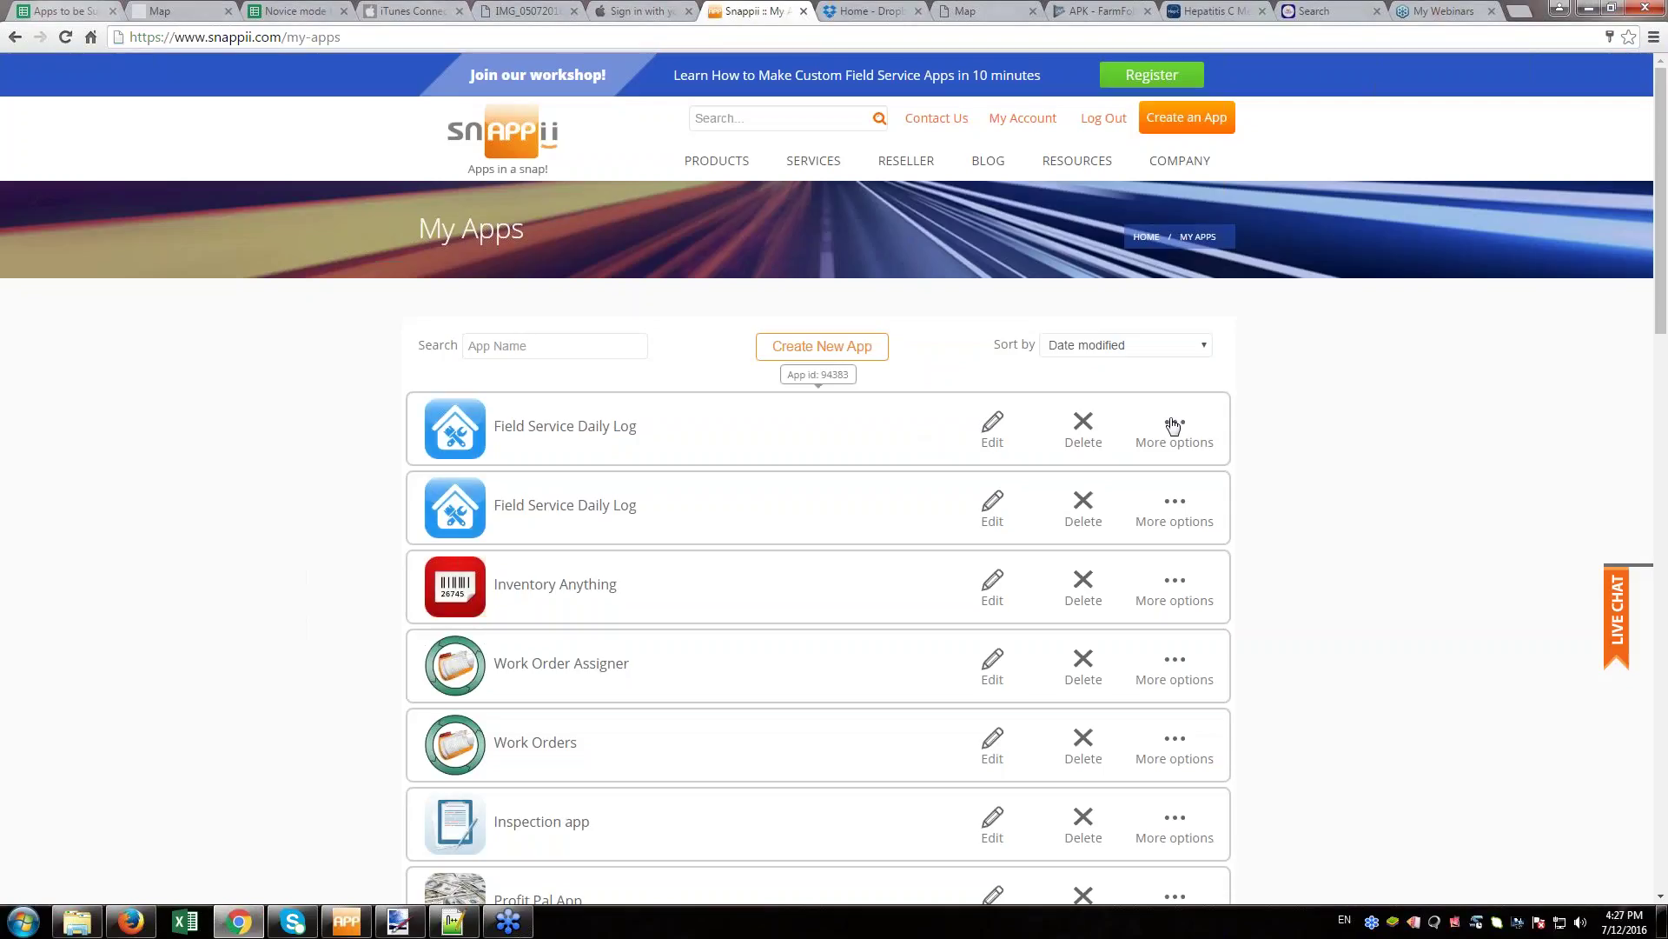
click(1172, 425)
click(993, 422)
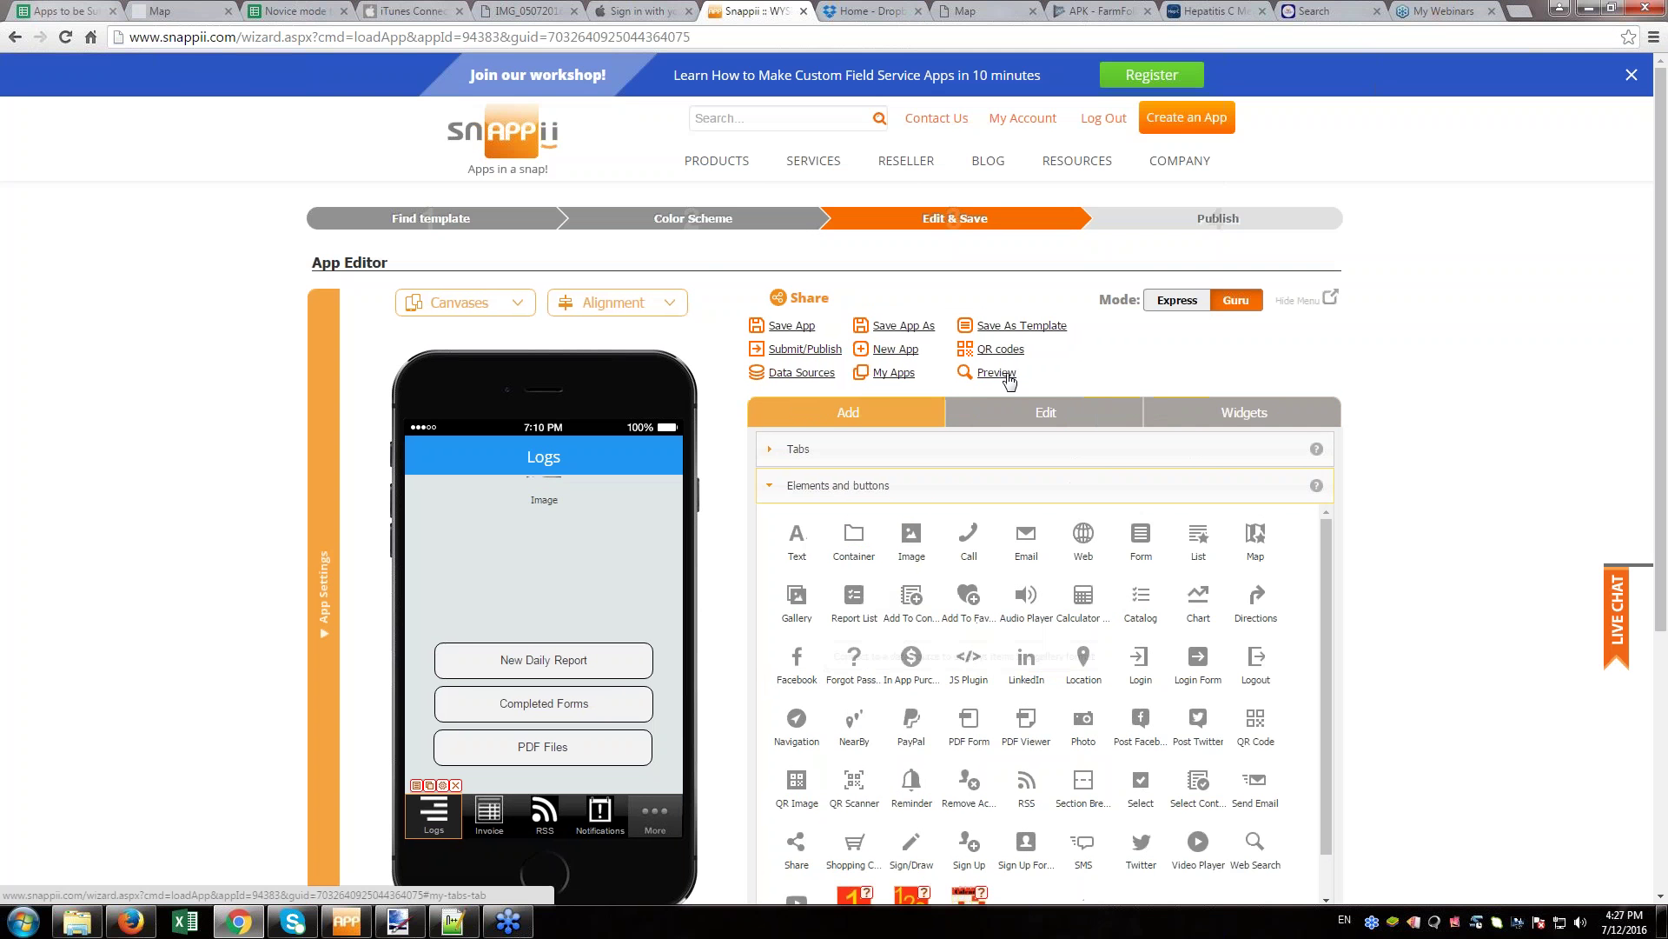
click(782, 374)
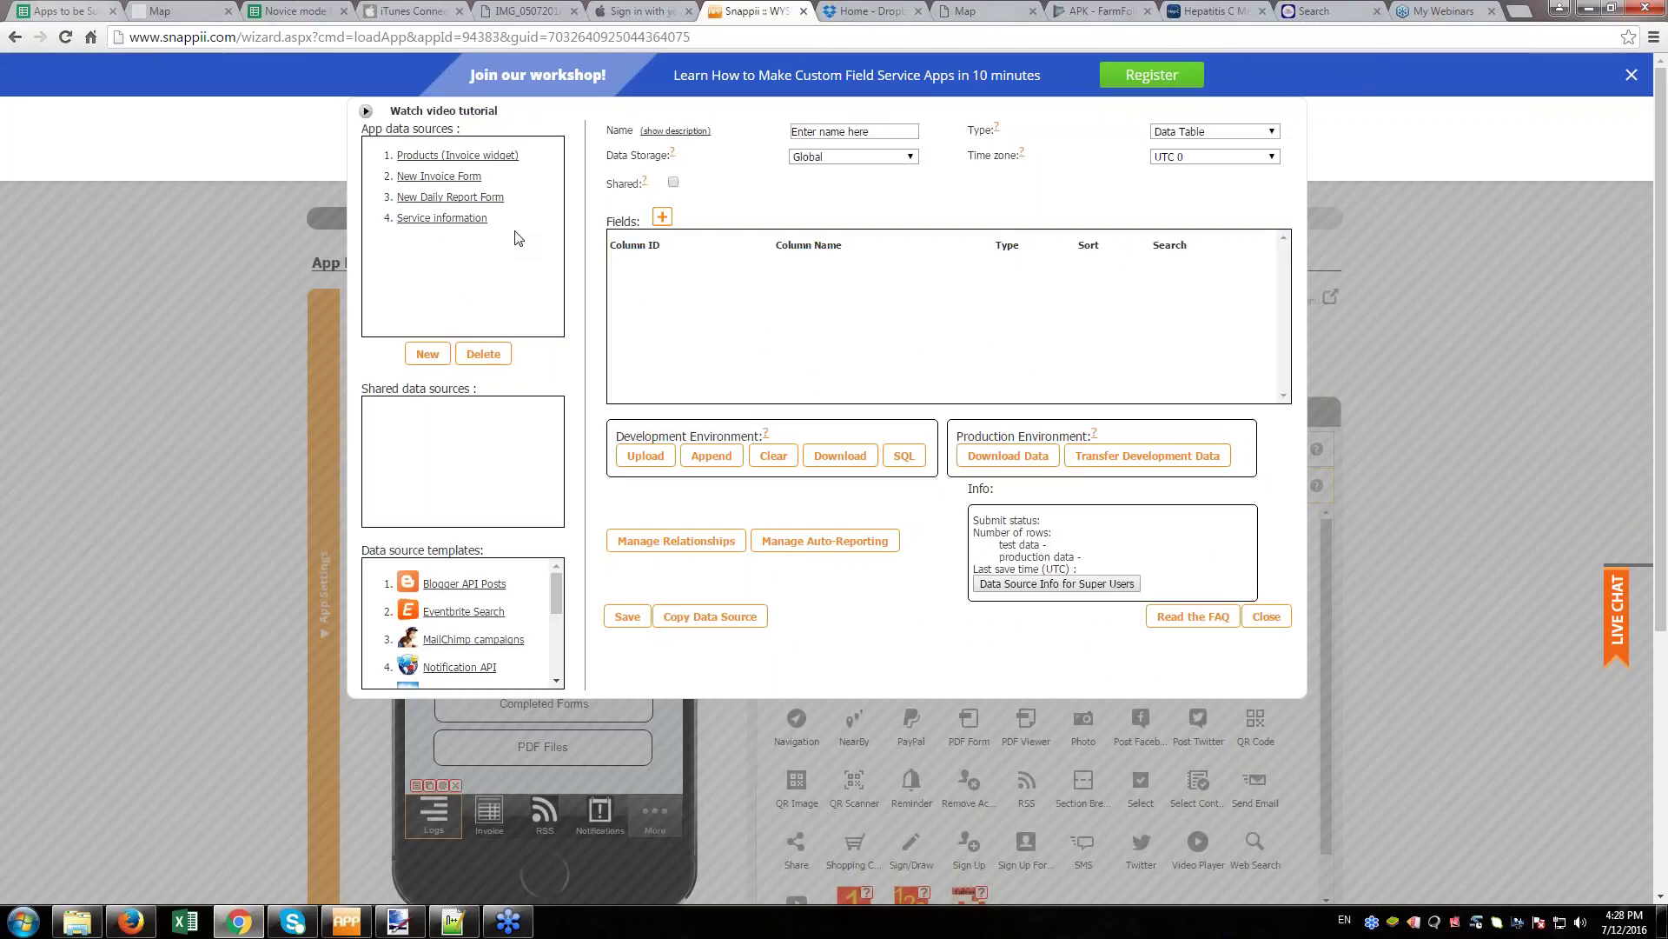
- Set the new data source storage to Runtime, review the Type options, then close Data Sources
click(906, 158)
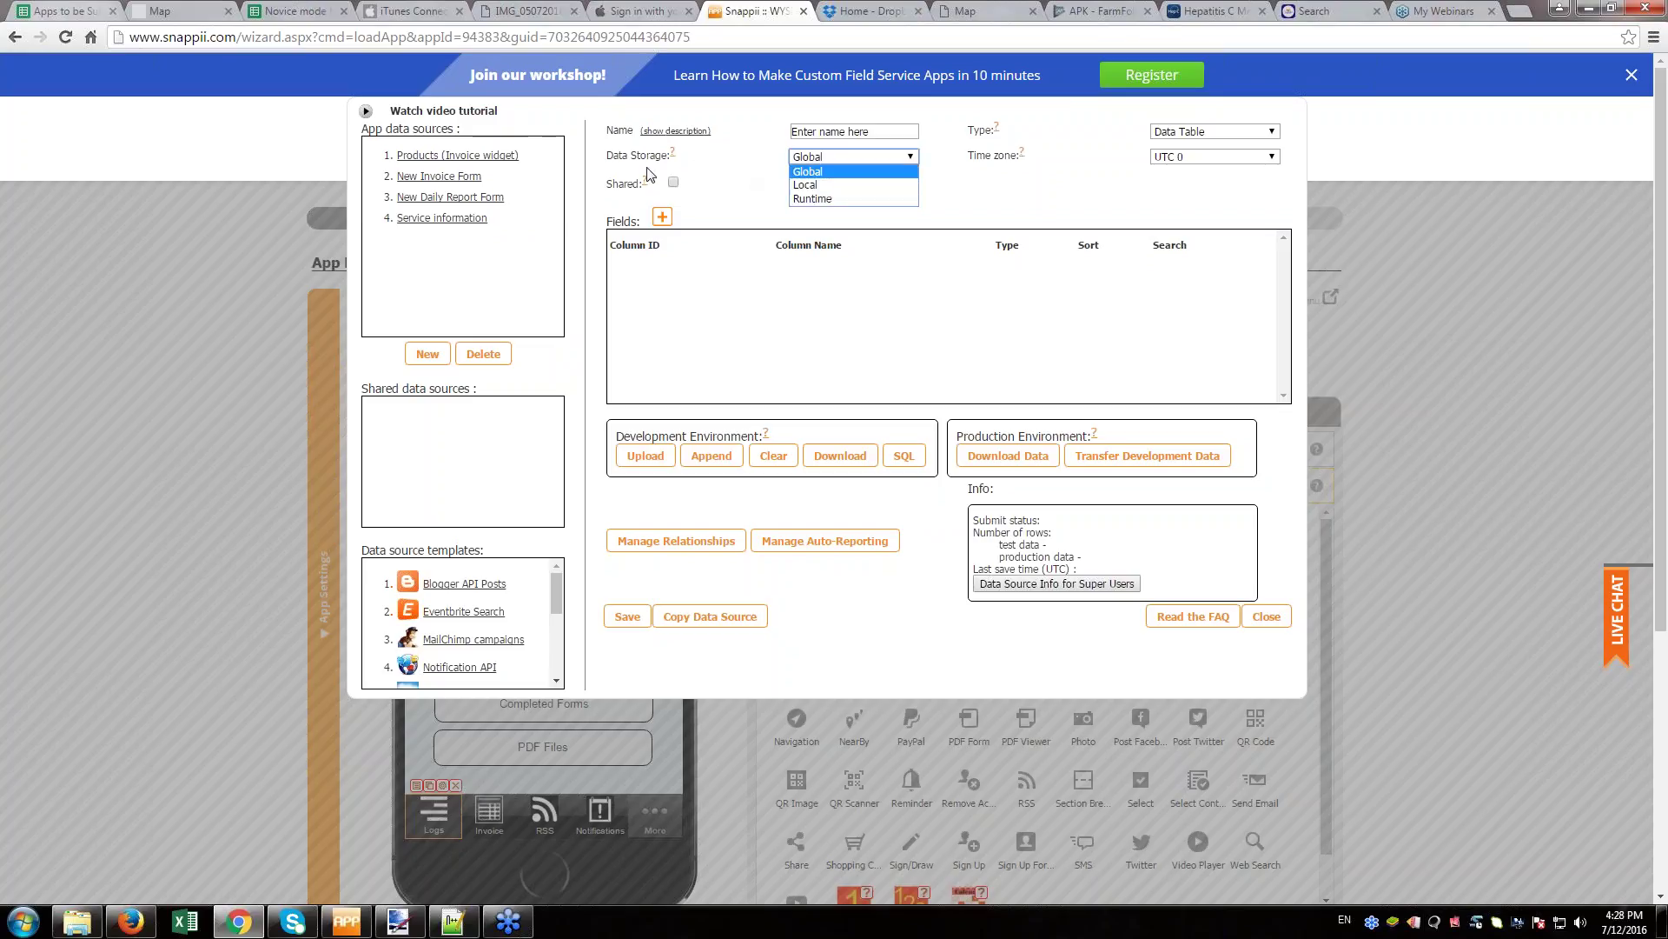
click(822, 199)
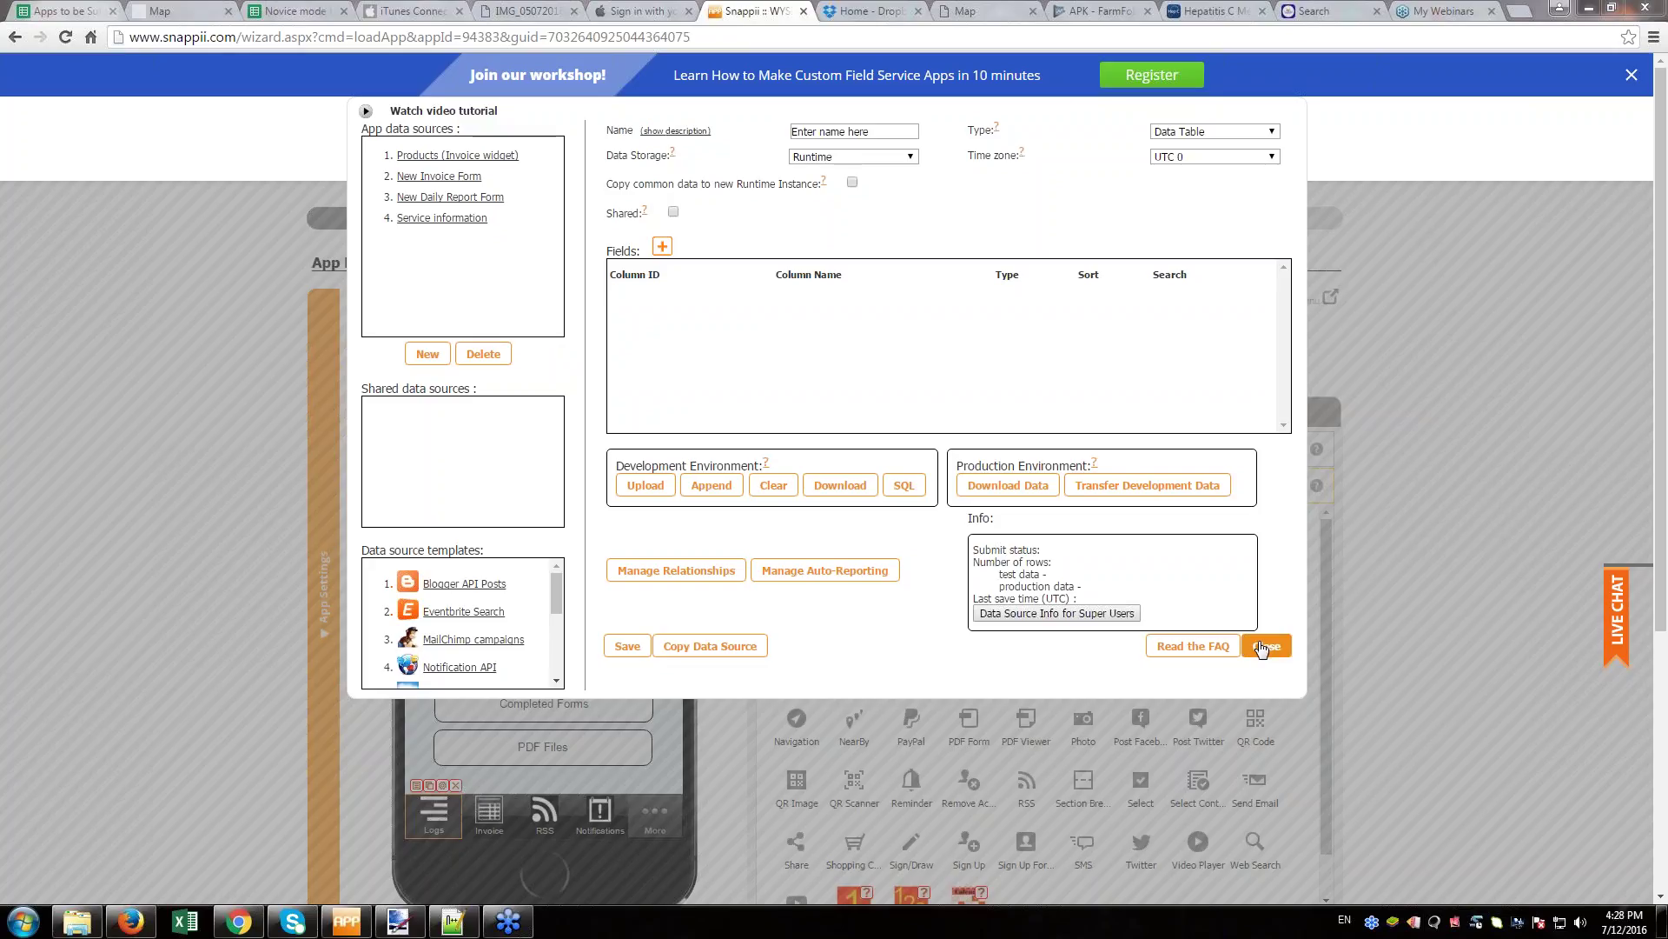
click(1256, 139)
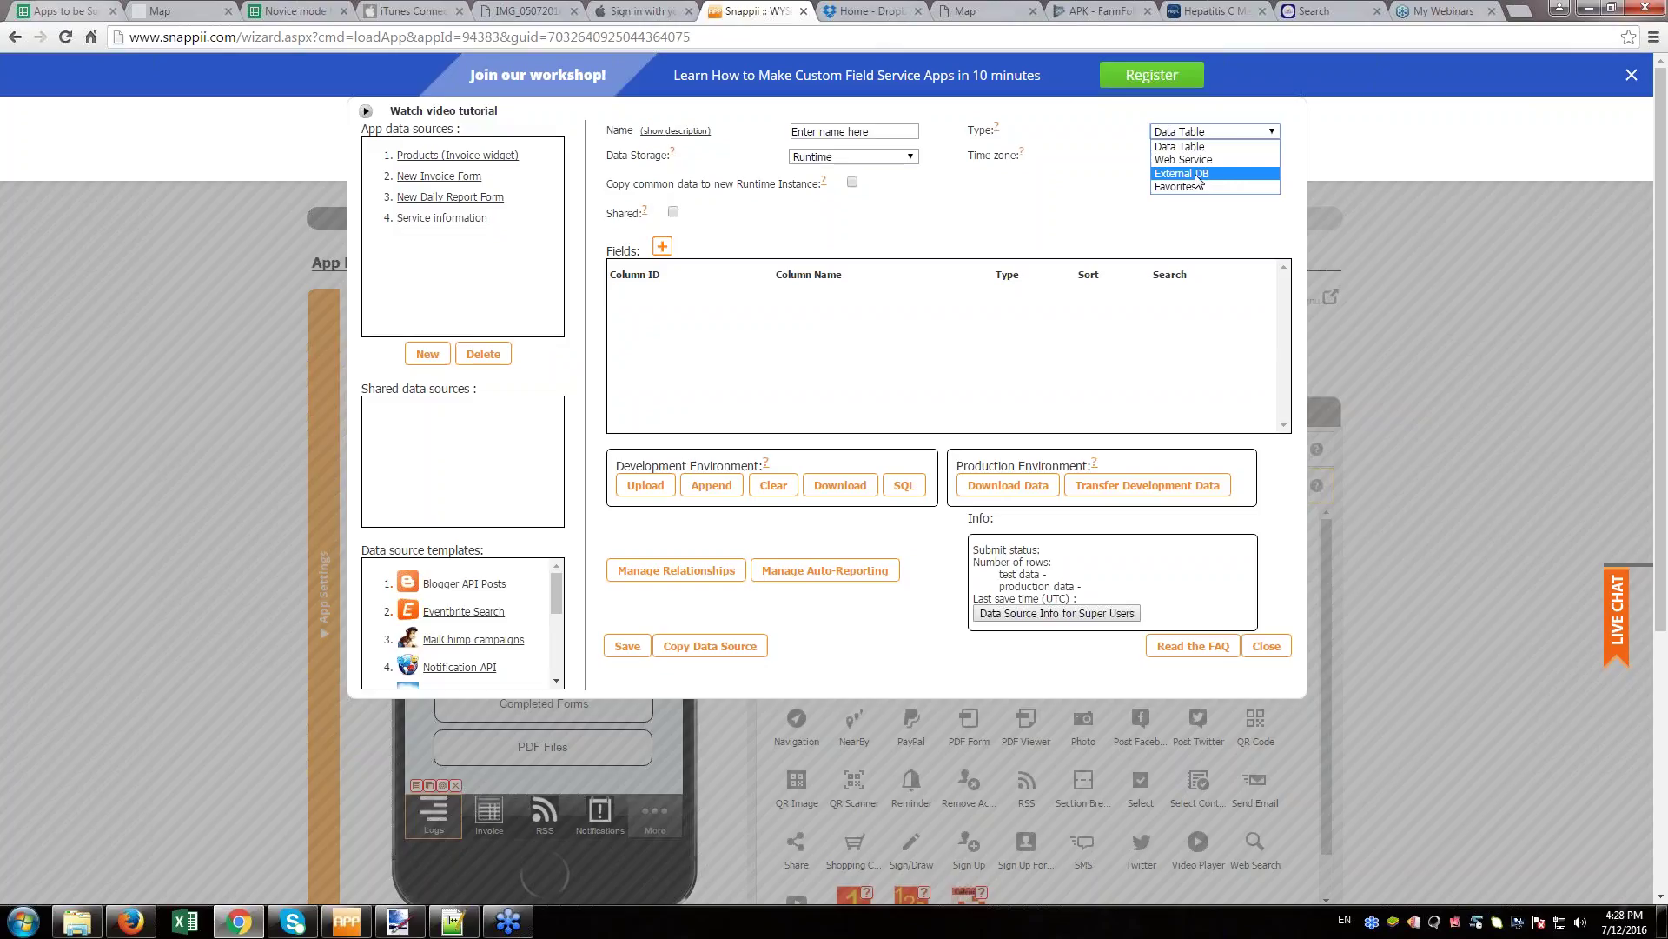
key(Down)
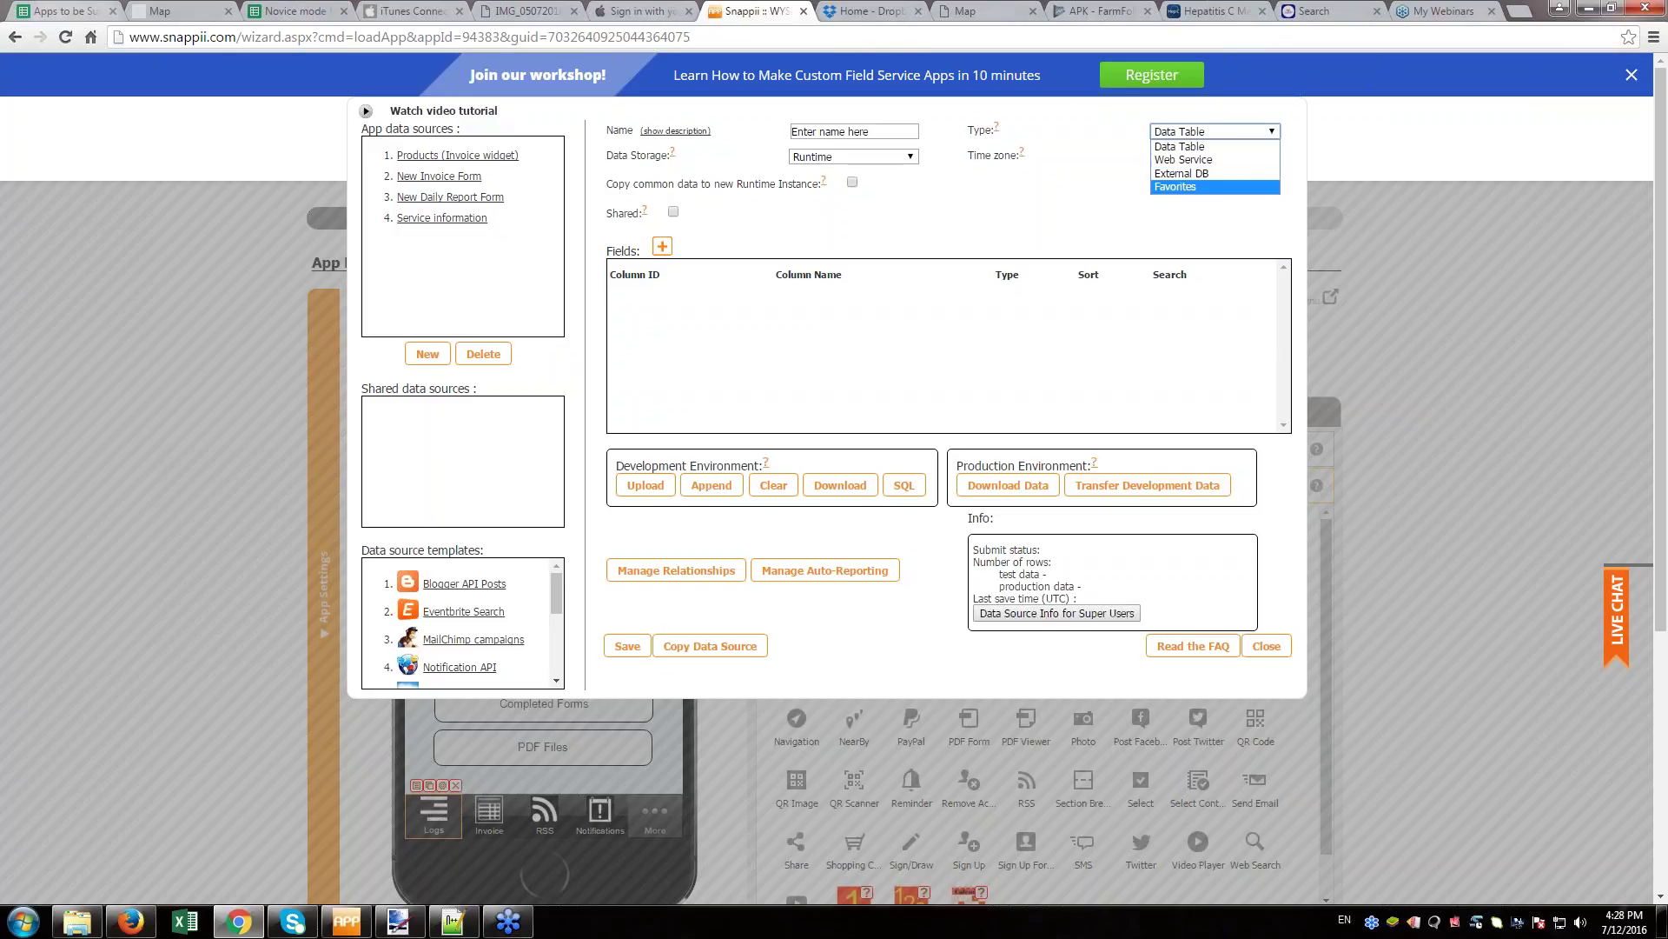
click(1266, 646)
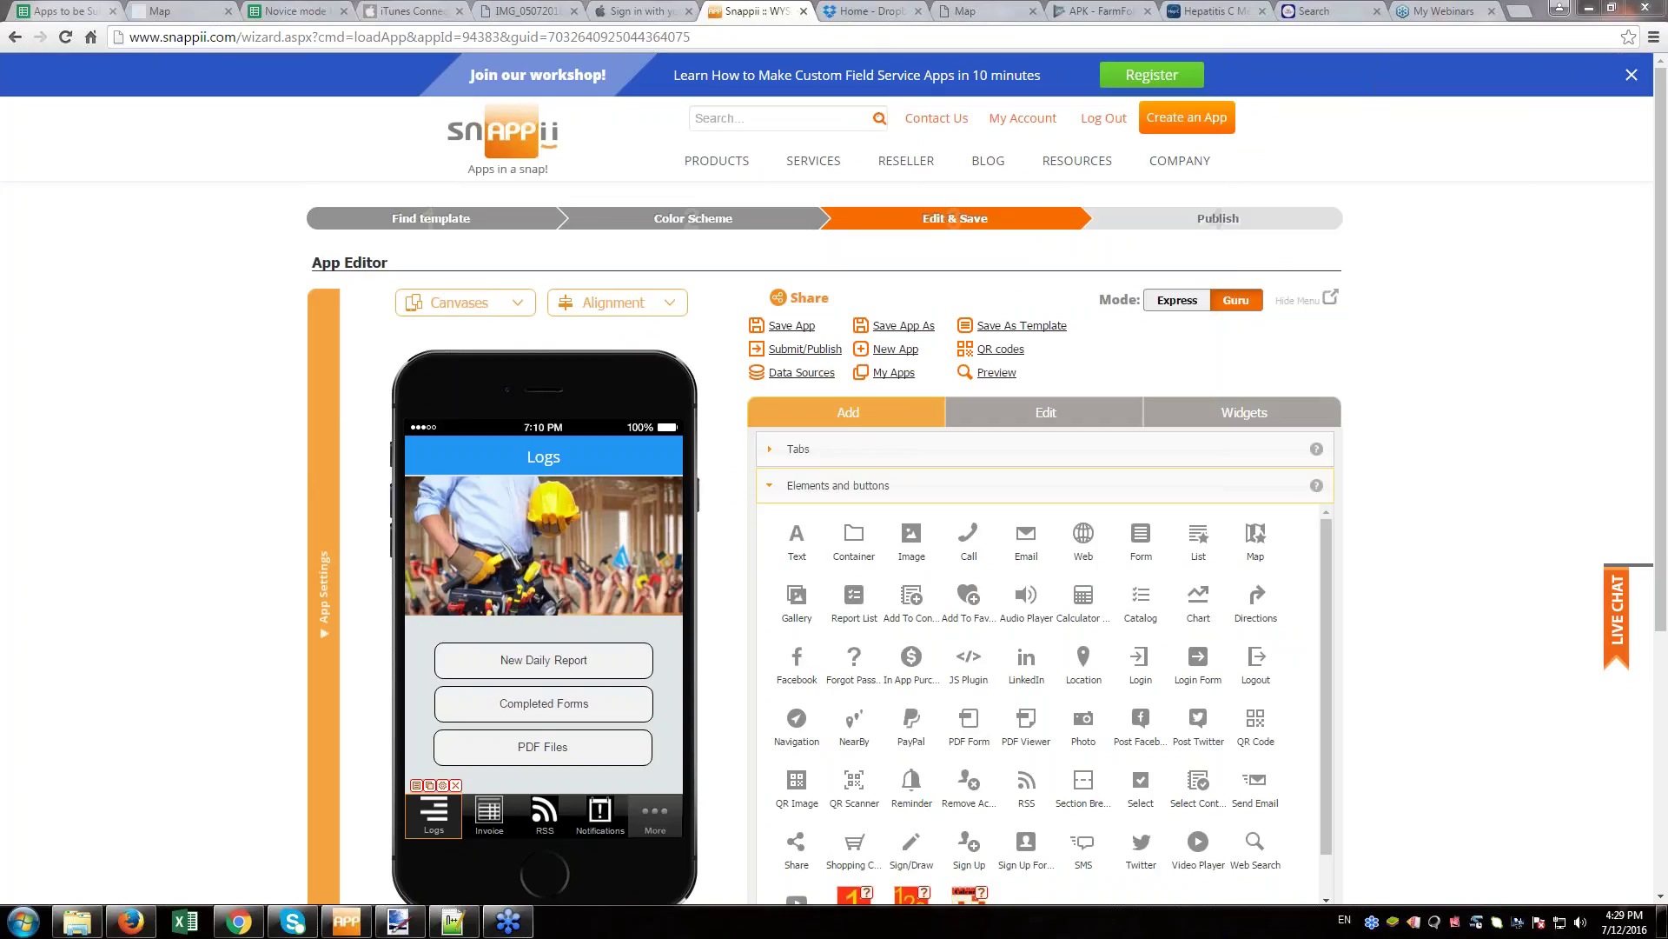
- From App Settings > User Management, download the predefined users sample spreadsheet and open it
mouse_move(474, 933)
click(338, 607)
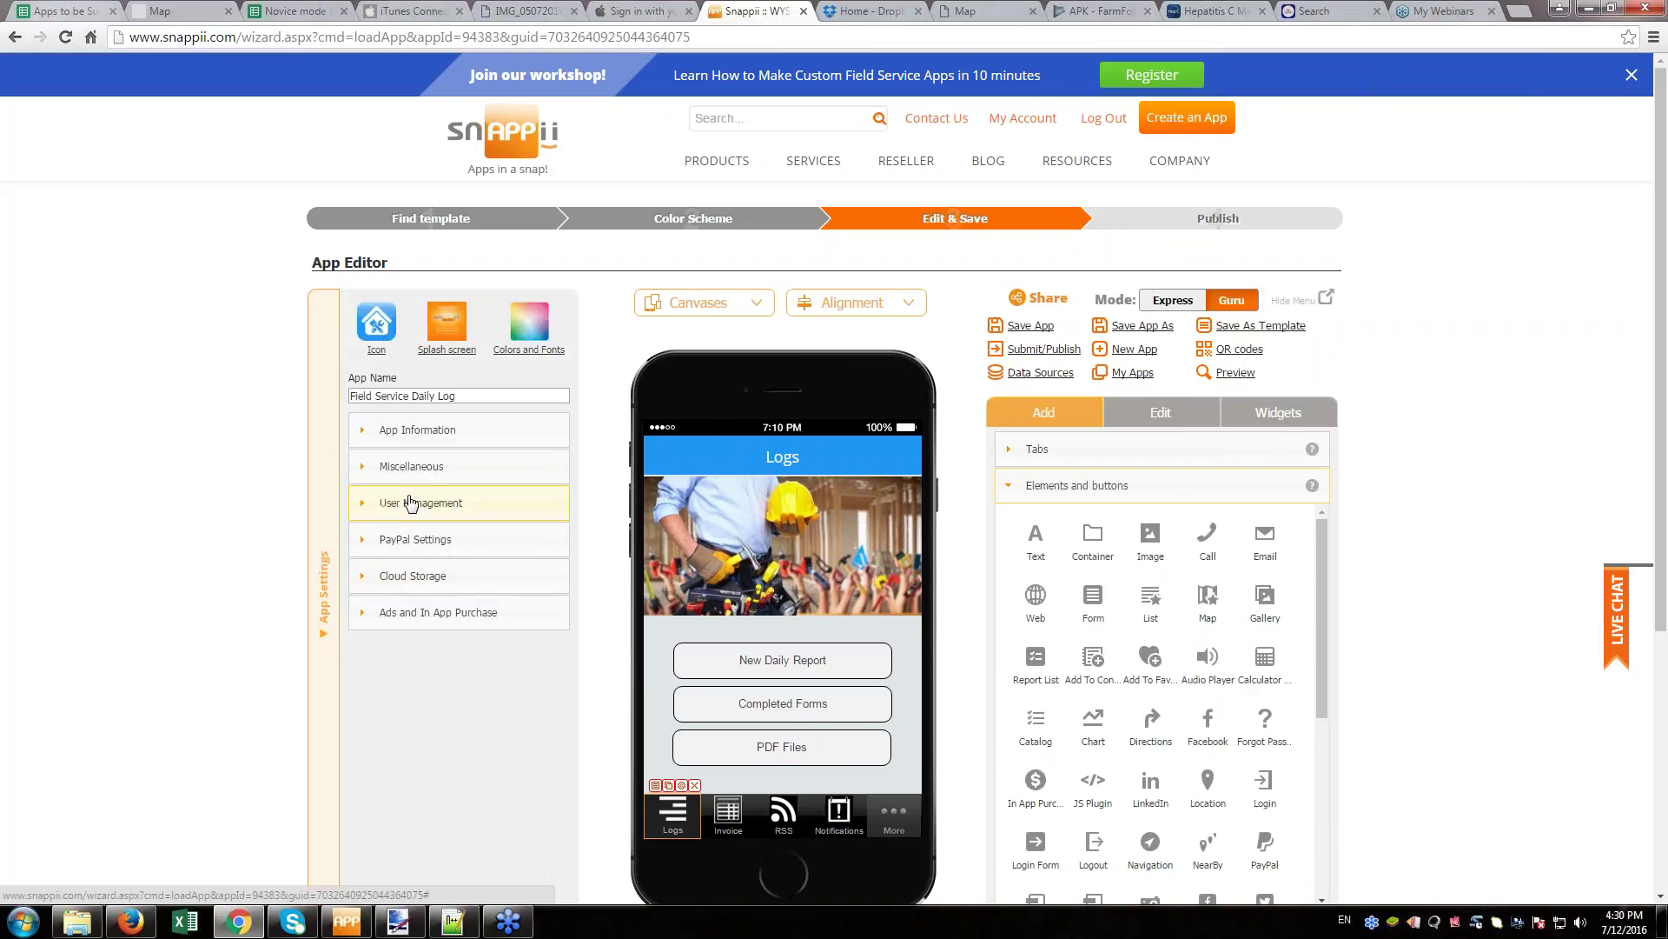
click(412, 505)
scroll(412, 510, down, 2)
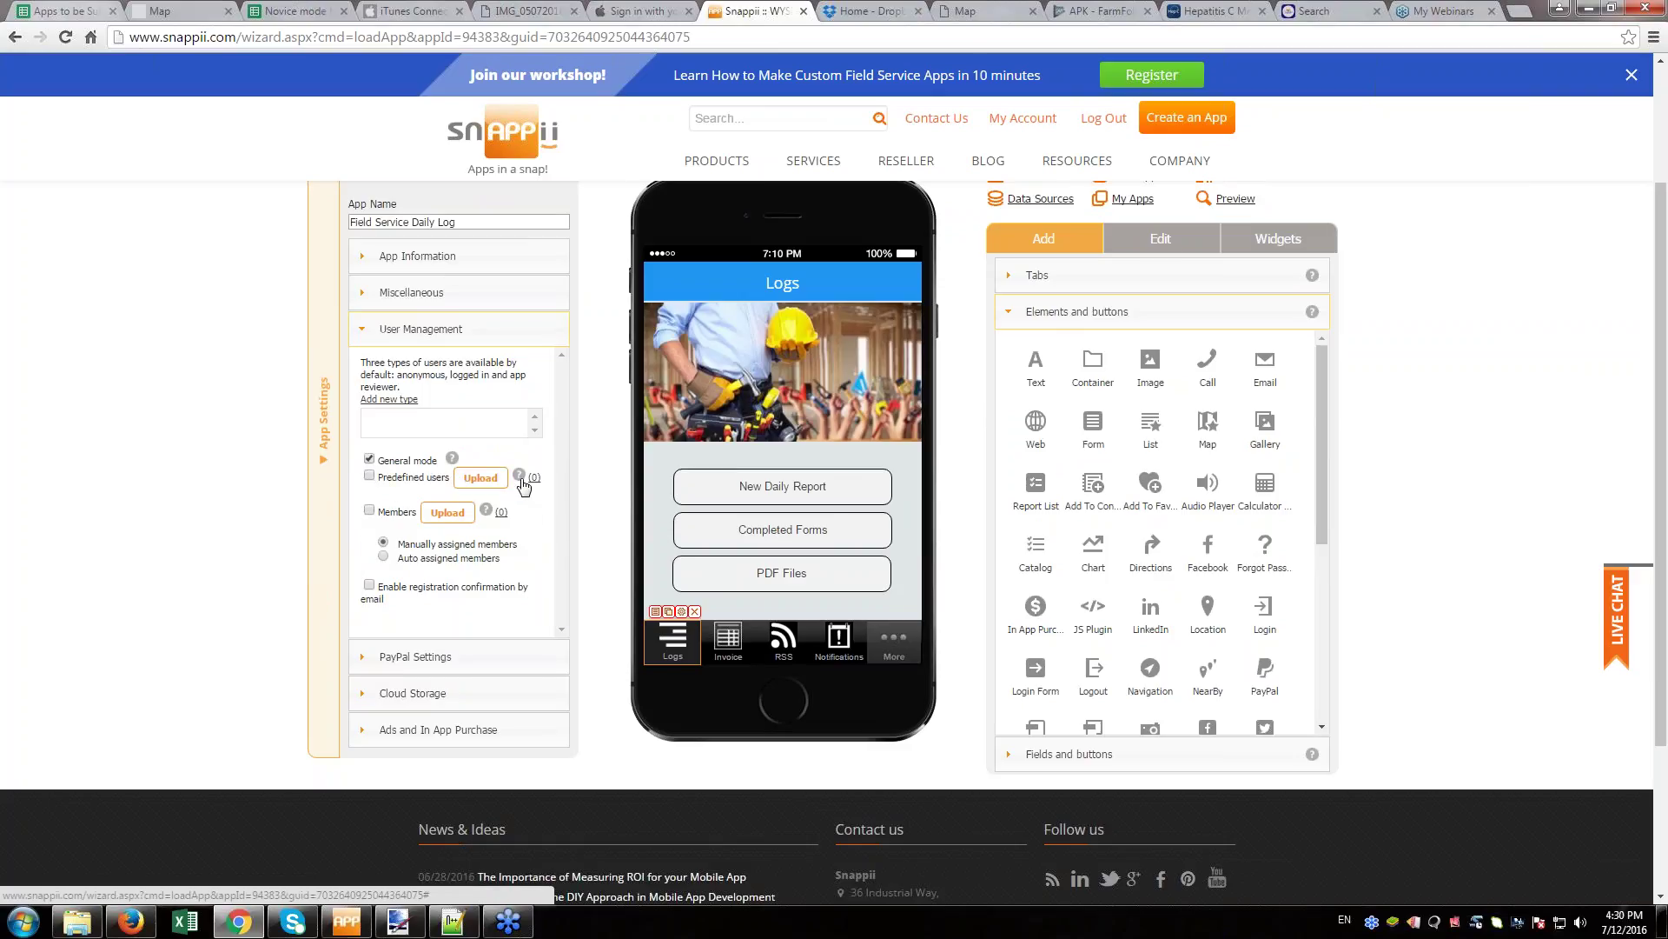
click(520, 475)
click(631, 518)
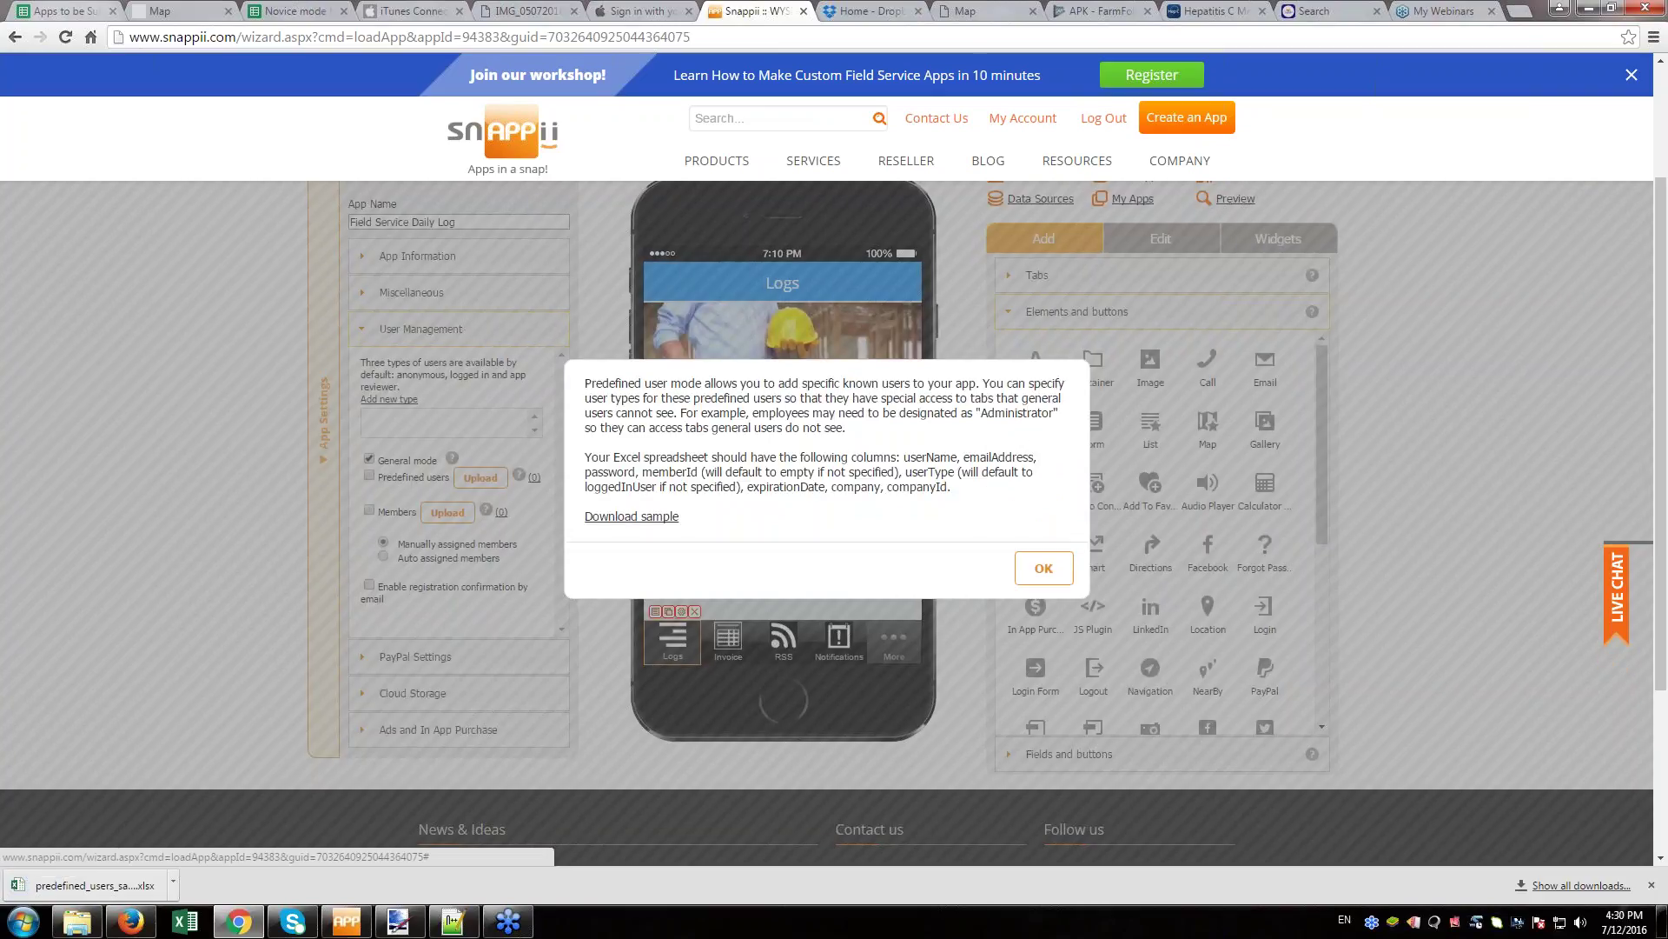
click(1043, 568)
click(91, 887)
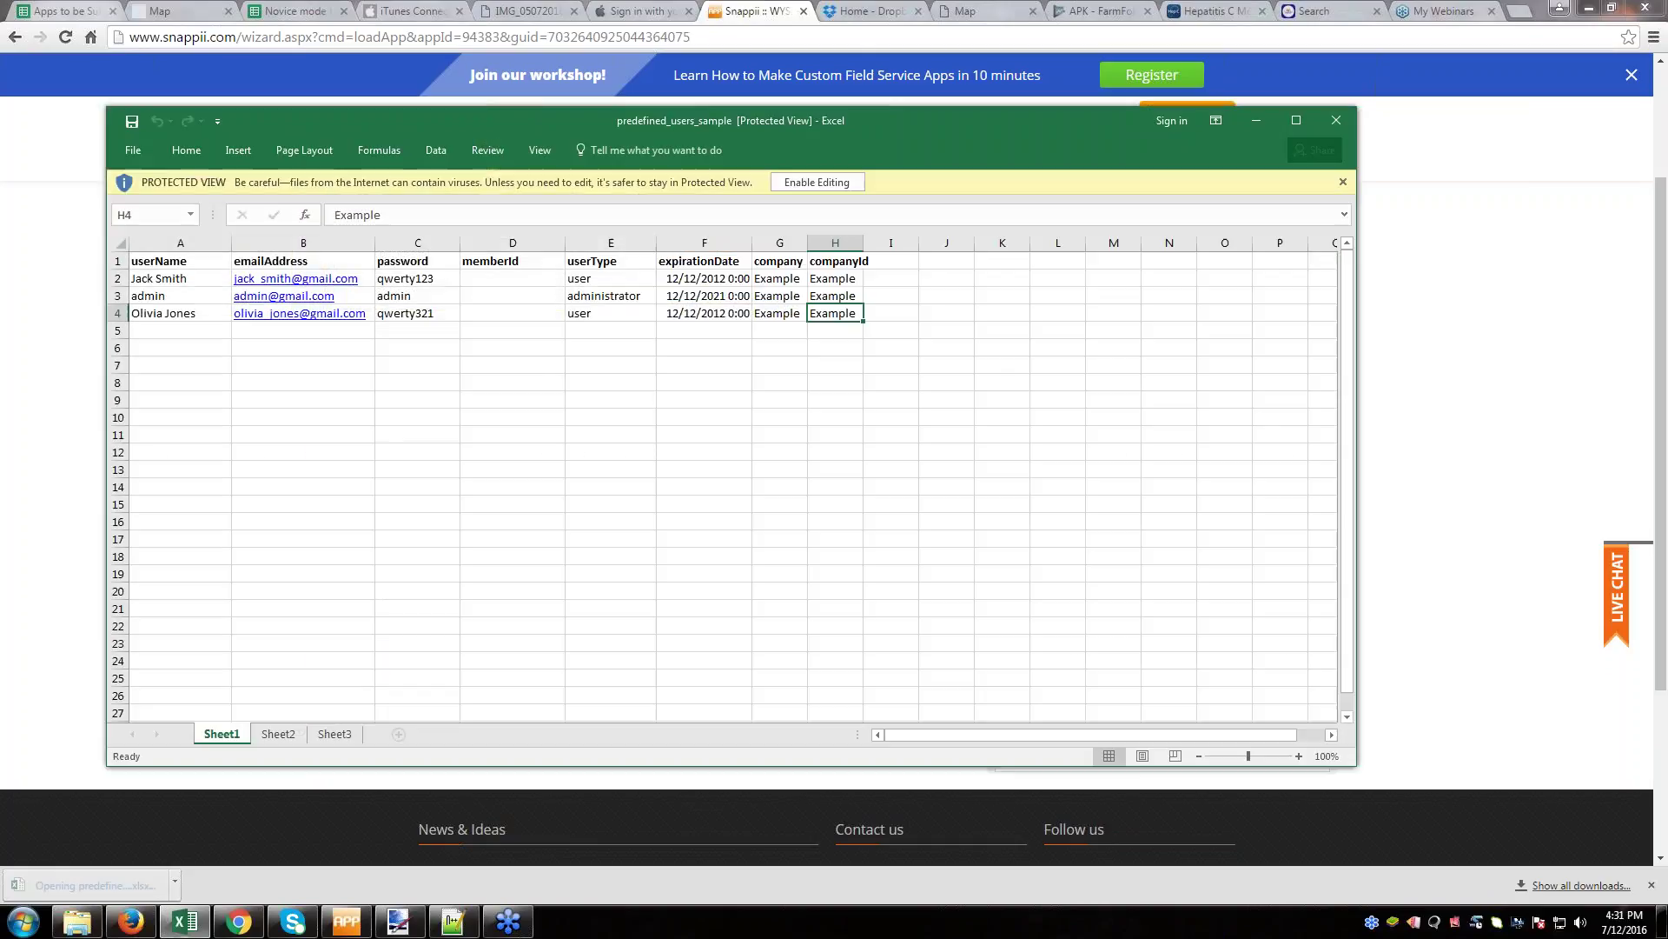
- Enable editing in the sample sheet, review the userType values in E2:E4, then close Excel
click(830, 184)
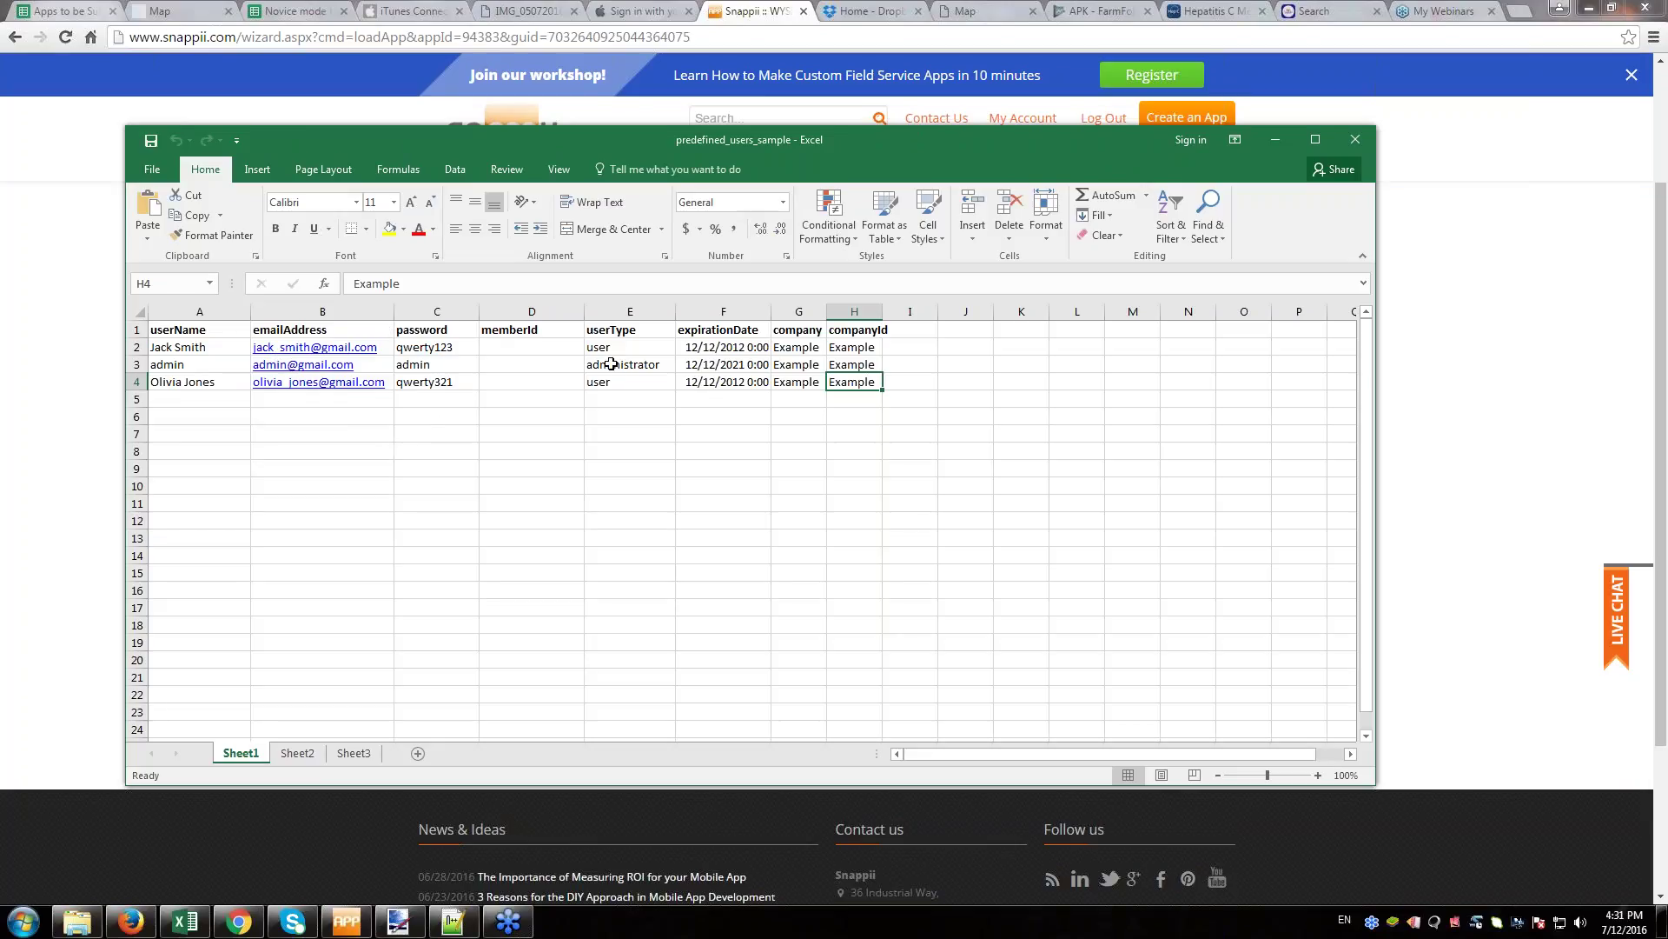
drag(613, 352, 603, 395)
click(630, 414)
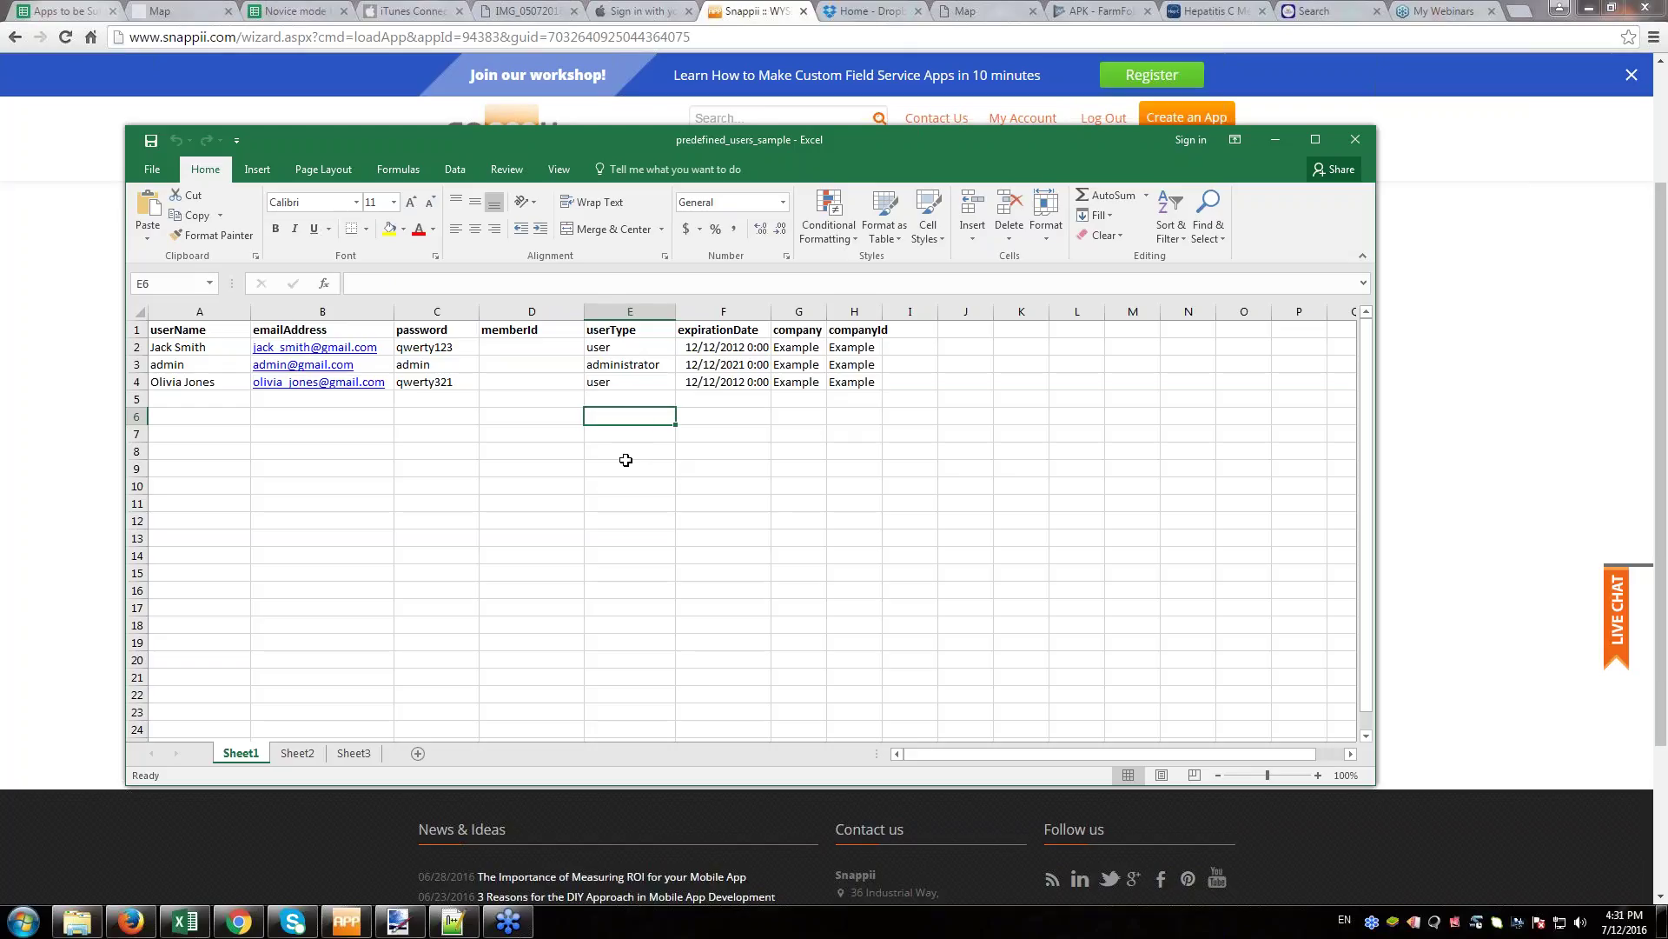
click(1355, 139)
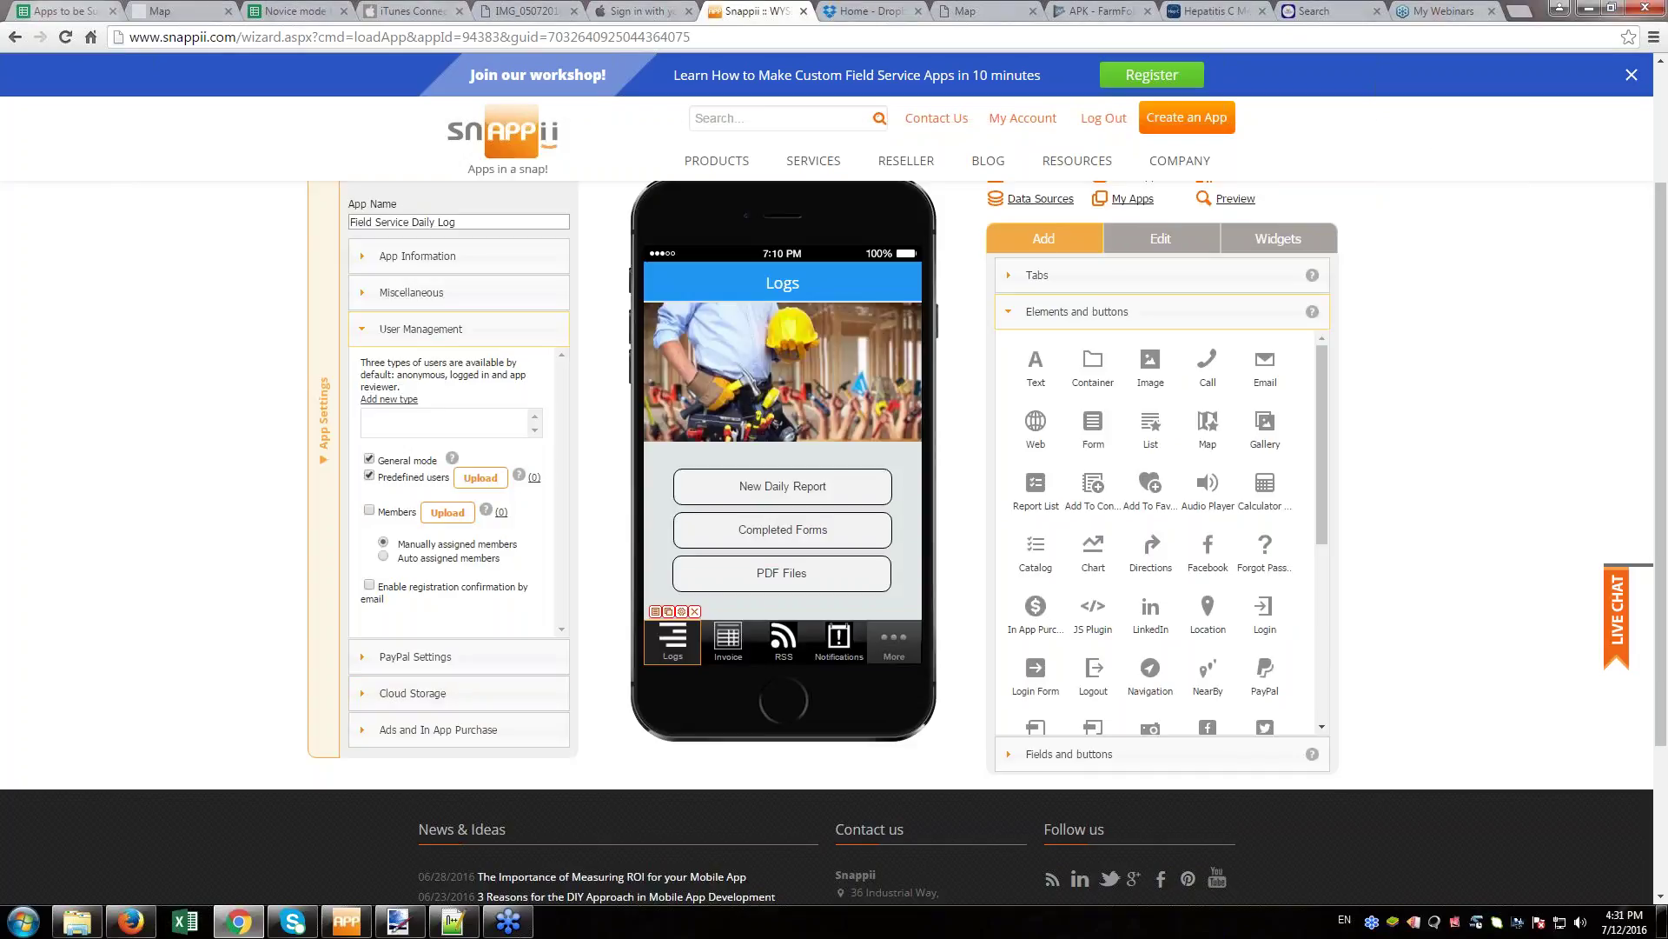
- Start and cancel a predefined users upload, then bring up the Logs tab settings
click(480, 478)
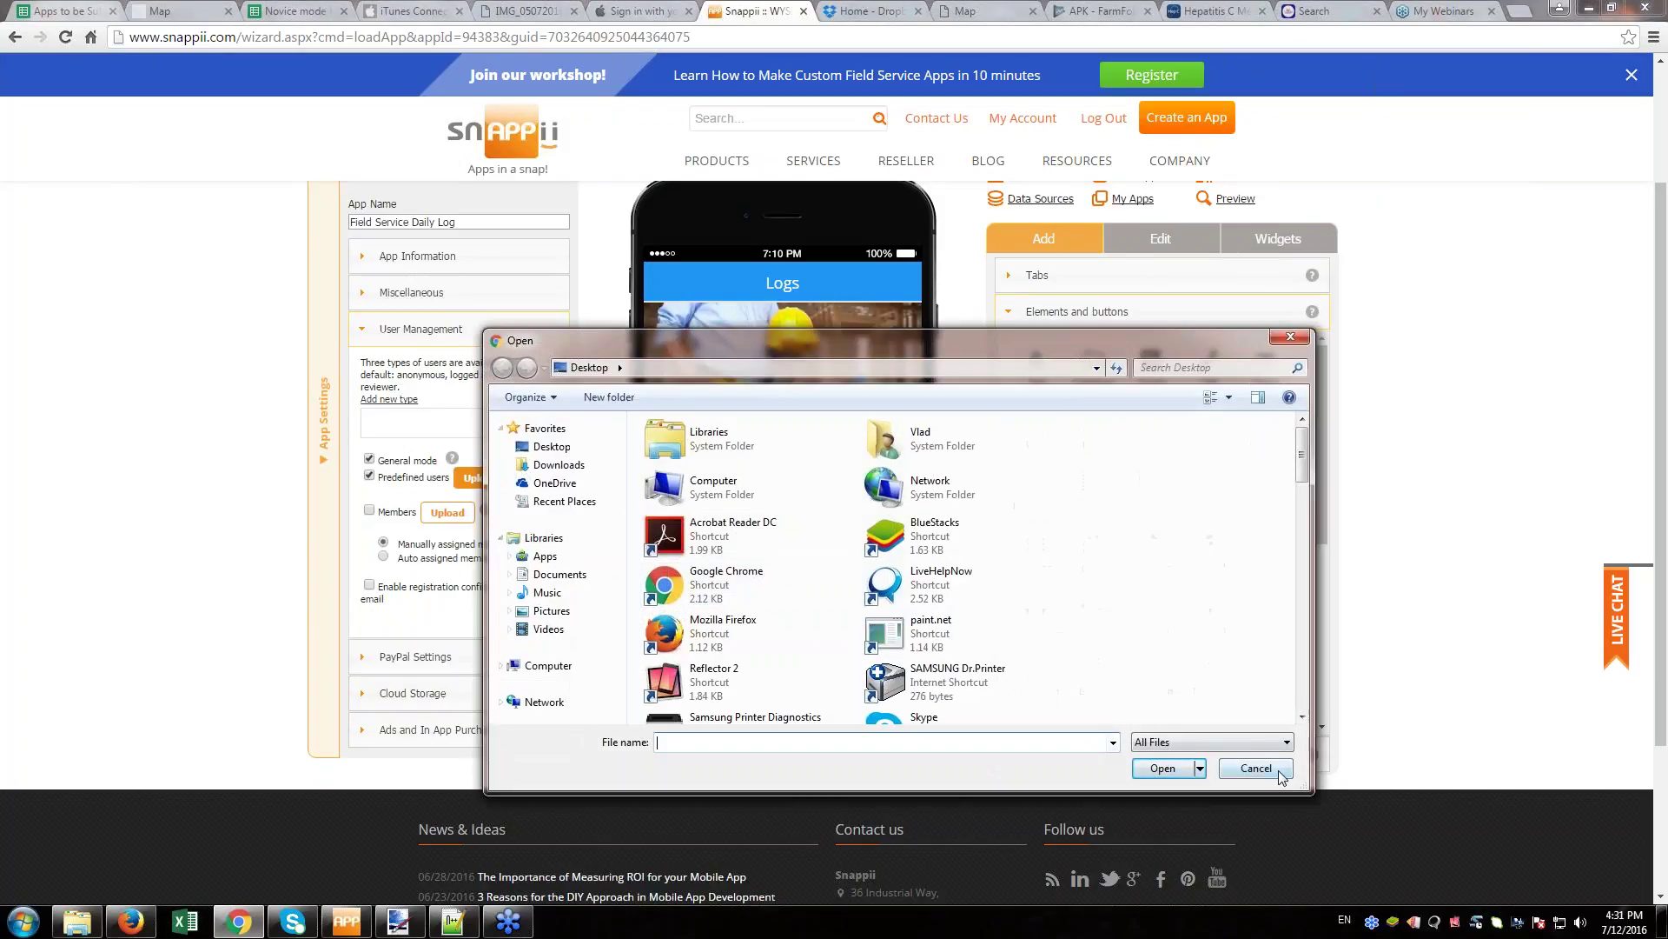
click(1255, 768)
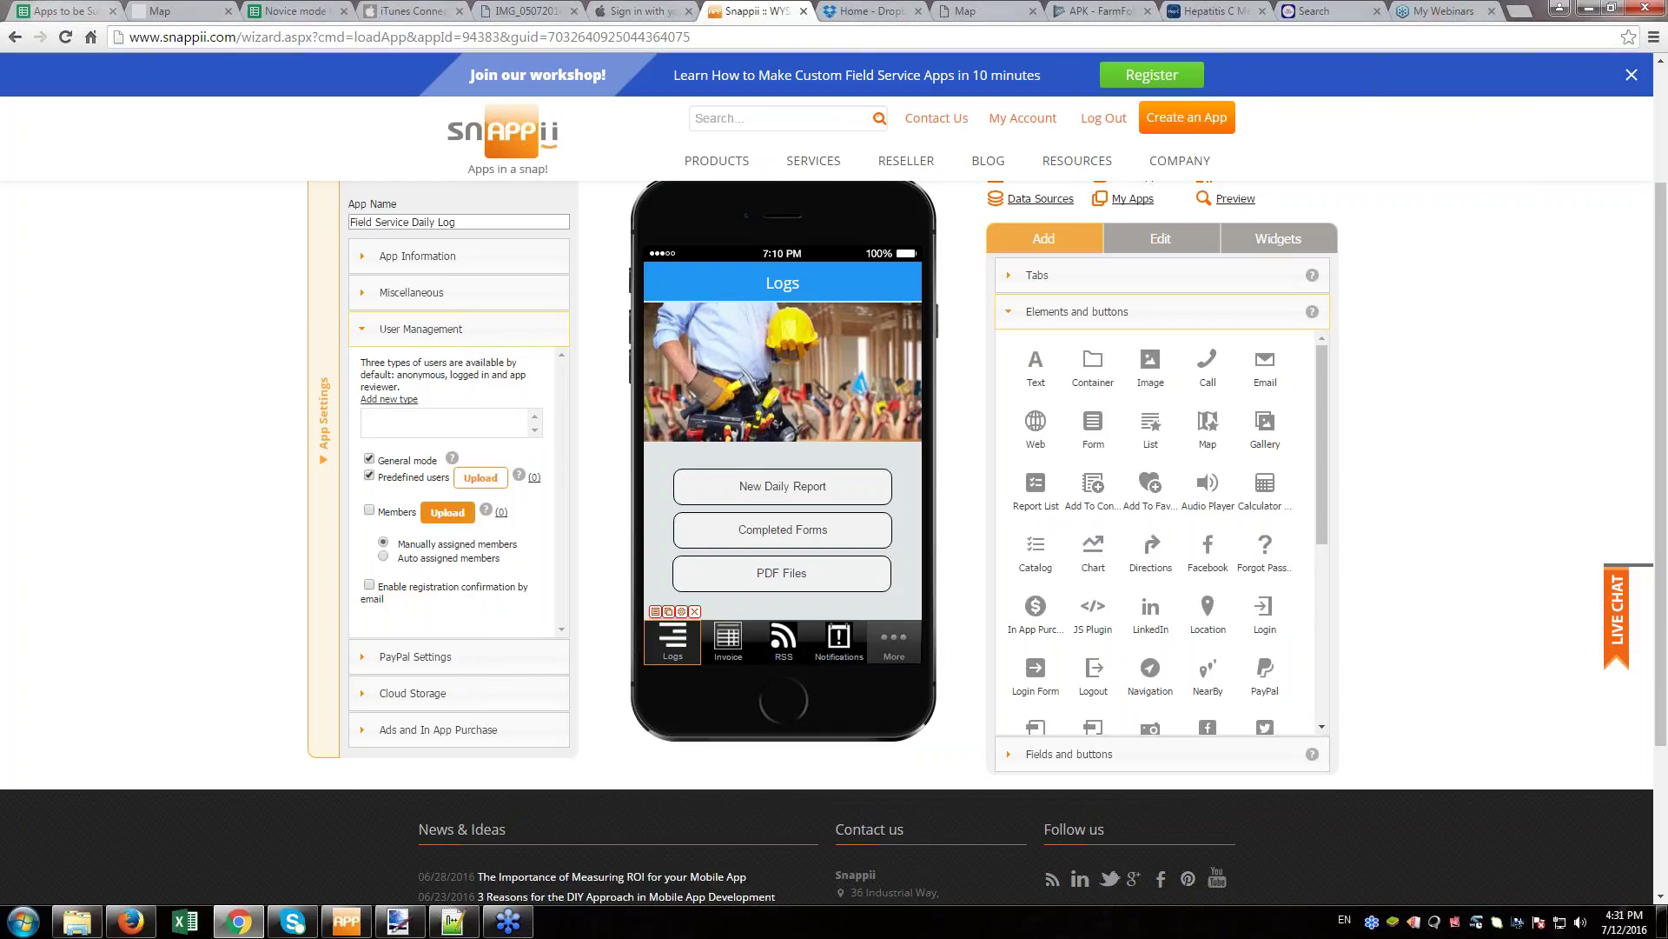
click(680, 612)
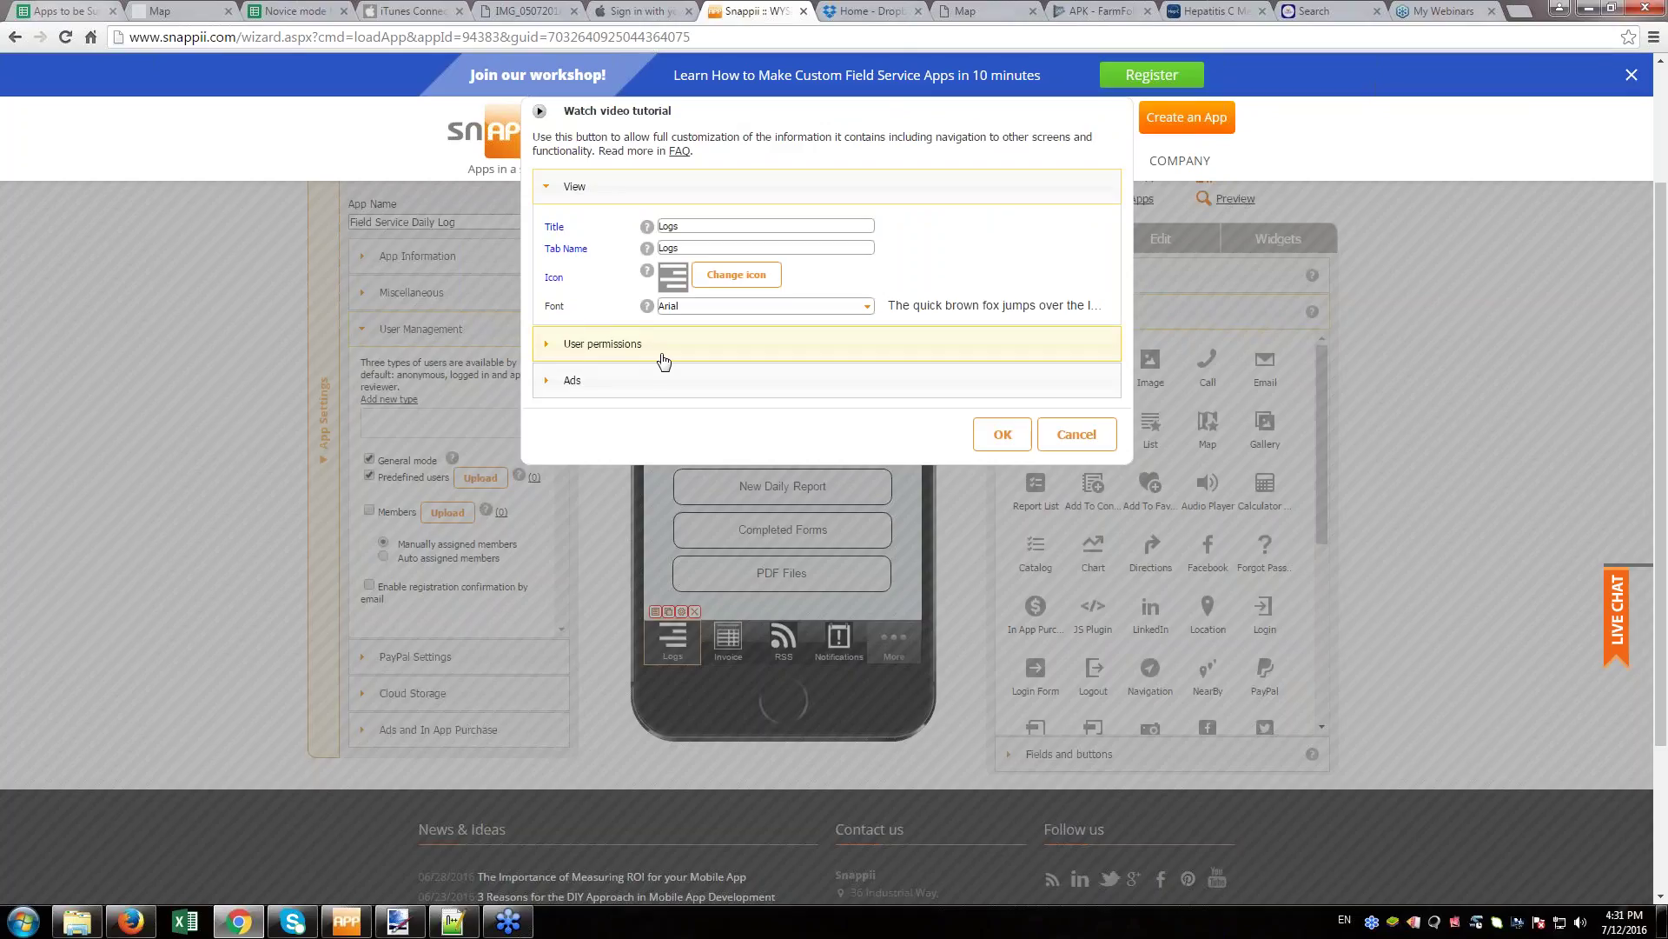
- Limit the Logs tab's User Types permission to Anonymous only and save
click(602, 343)
click(710, 297)
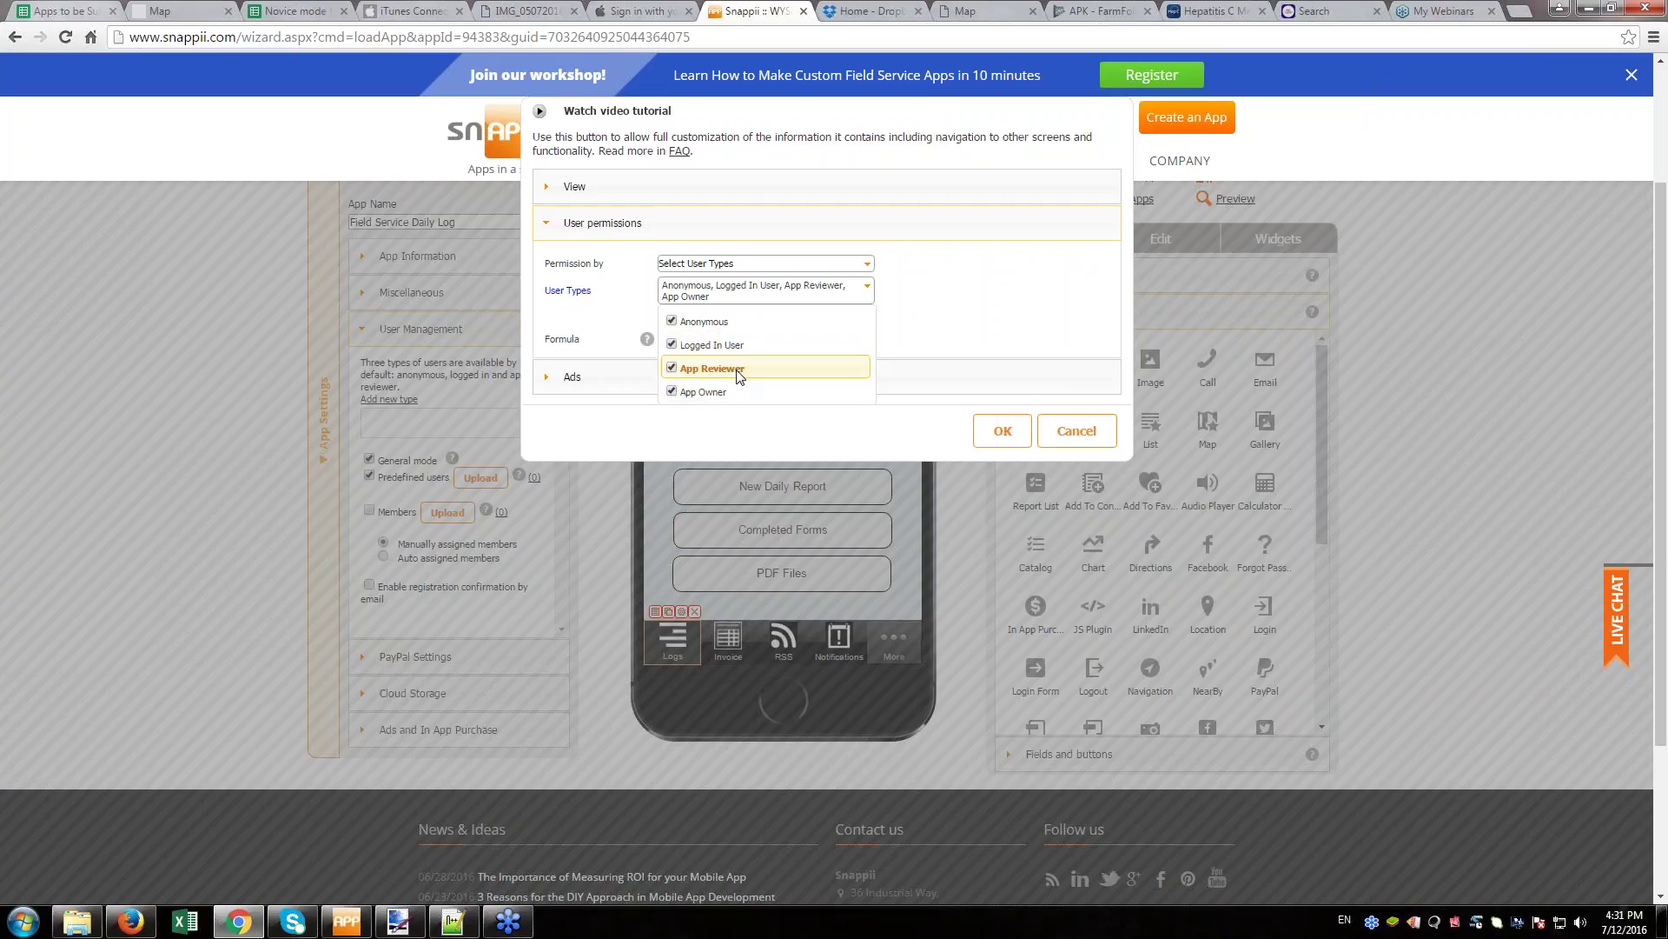
click(672, 368)
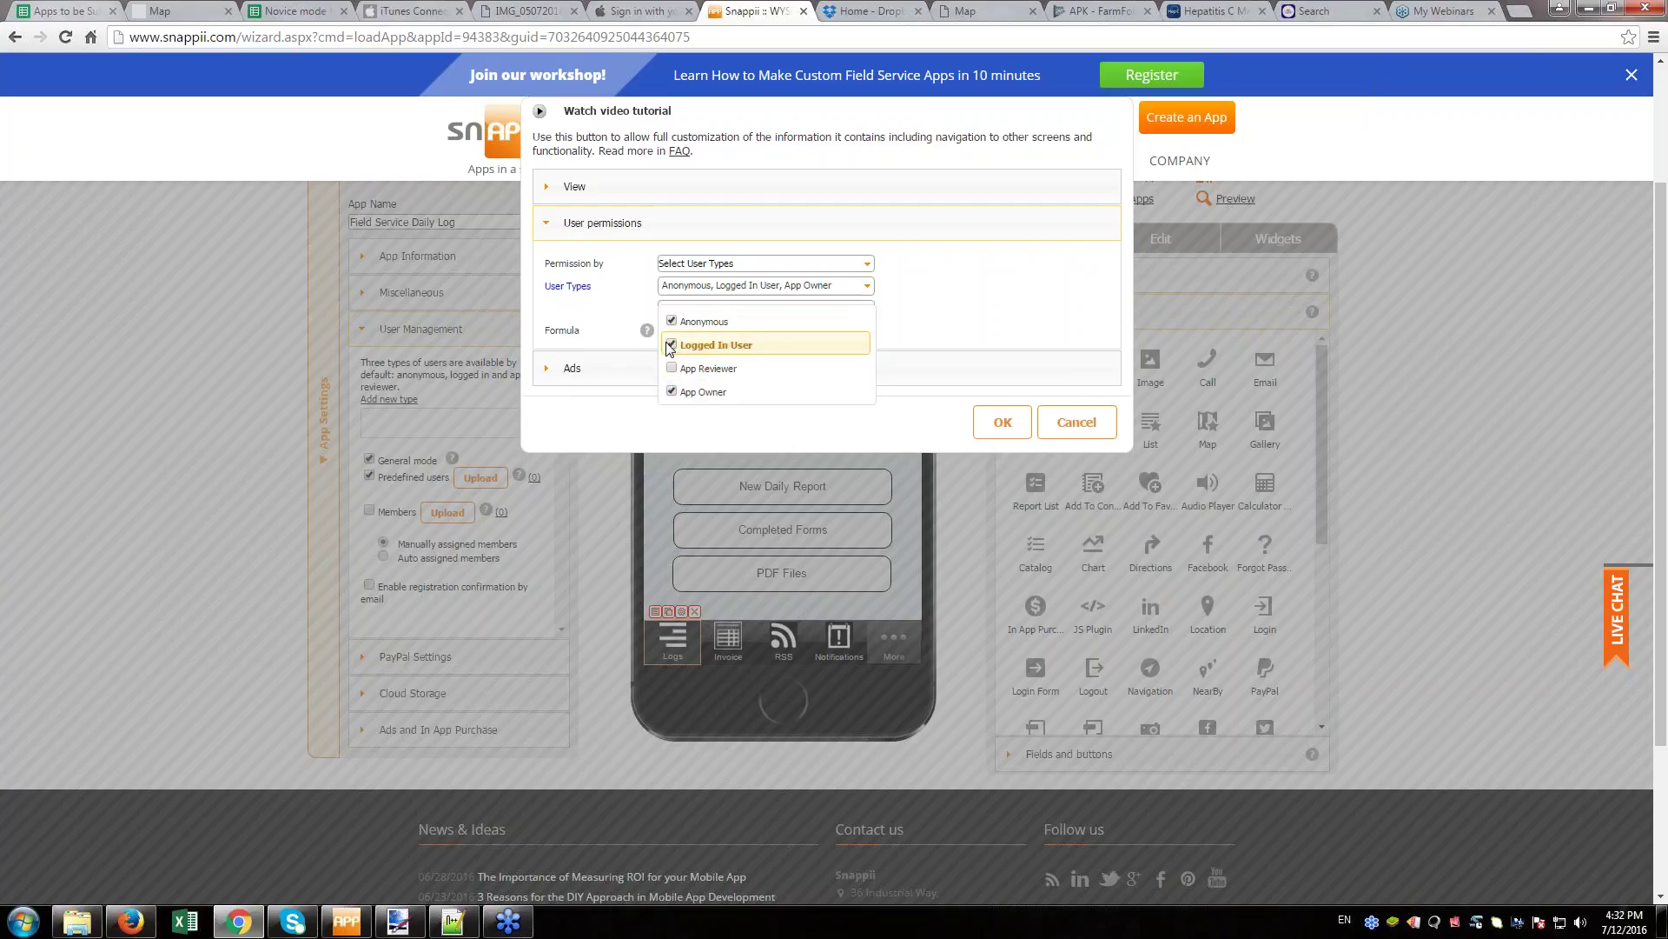
click(672, 345)
click(671, 321)
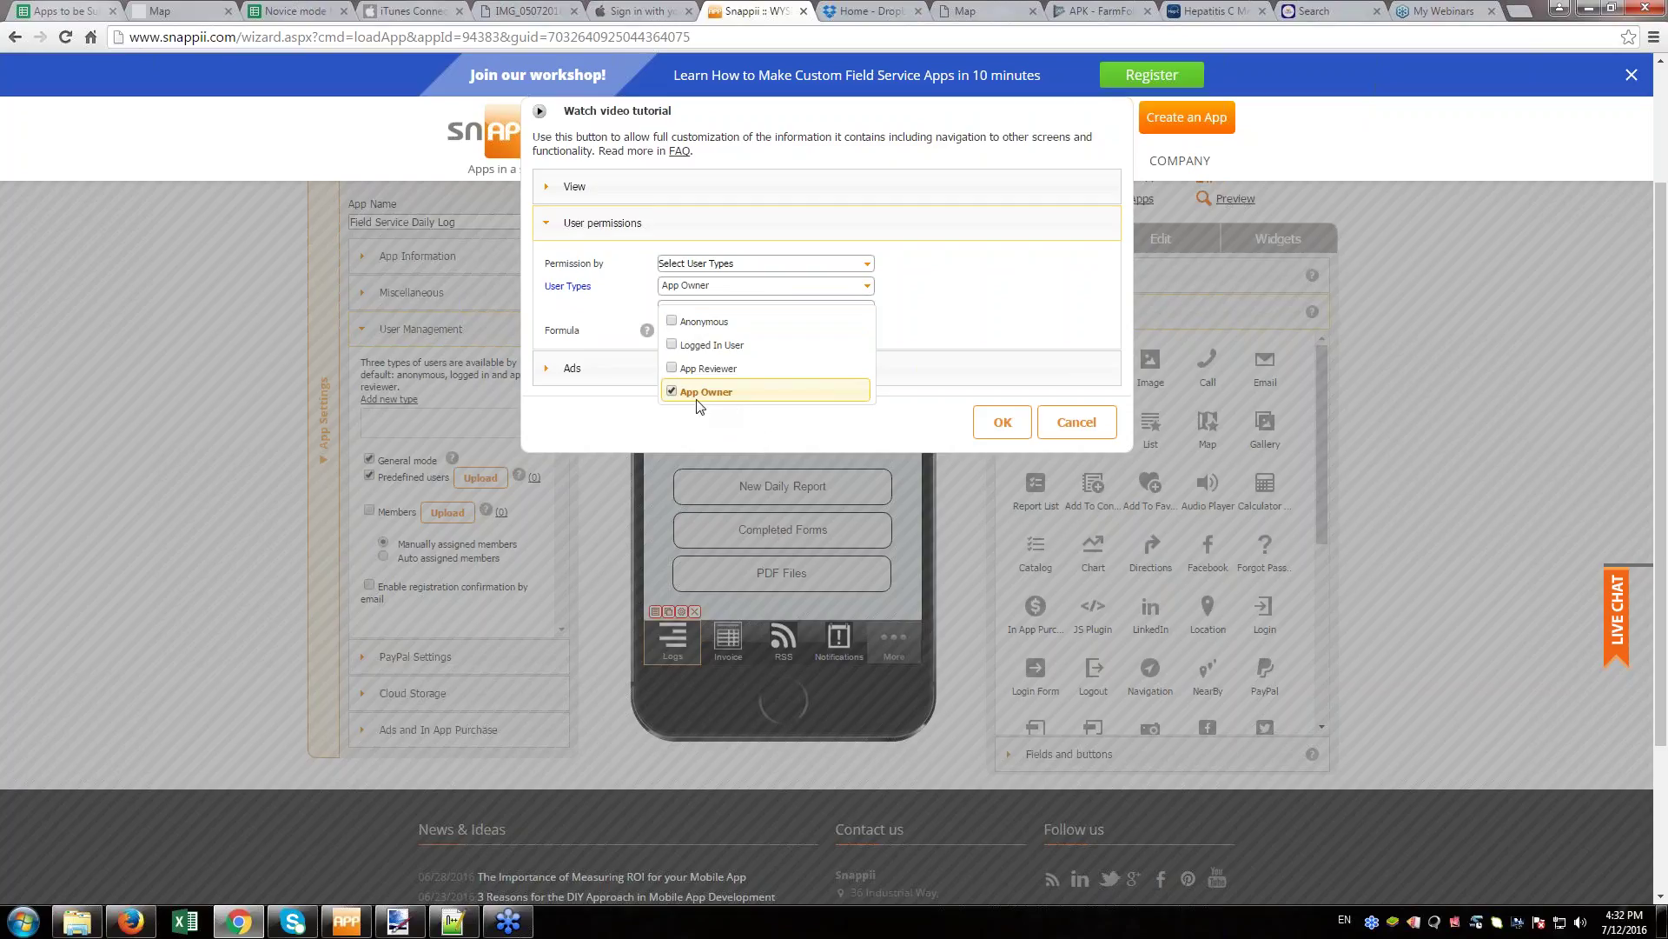
click(672, 392)
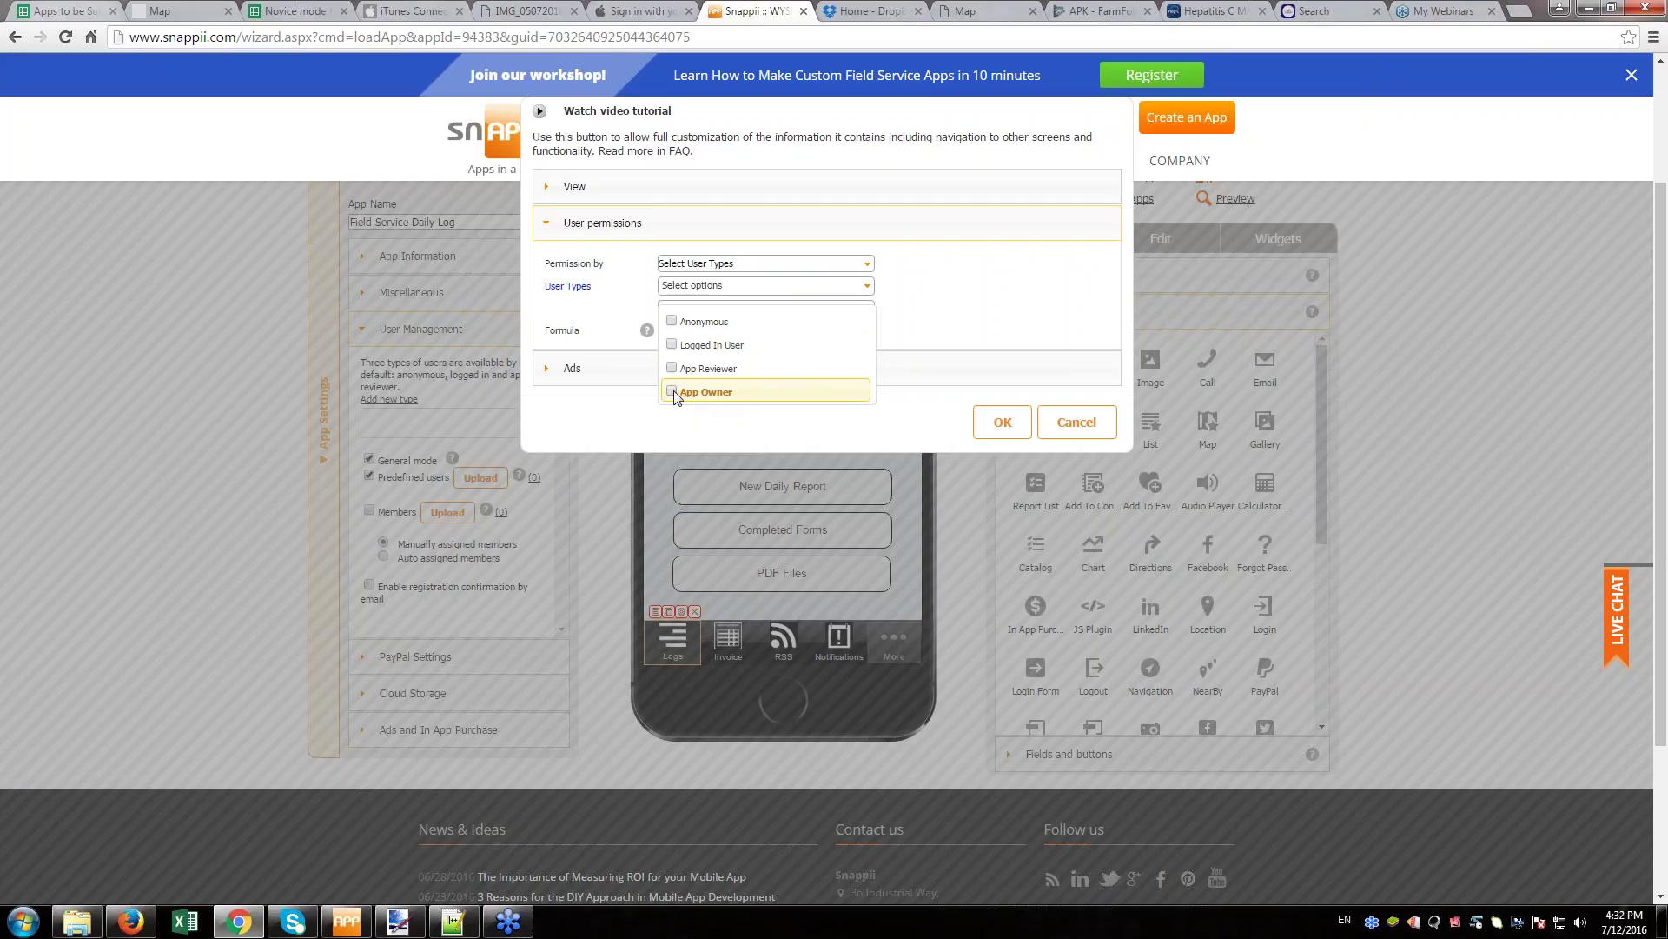
click(673, 321)
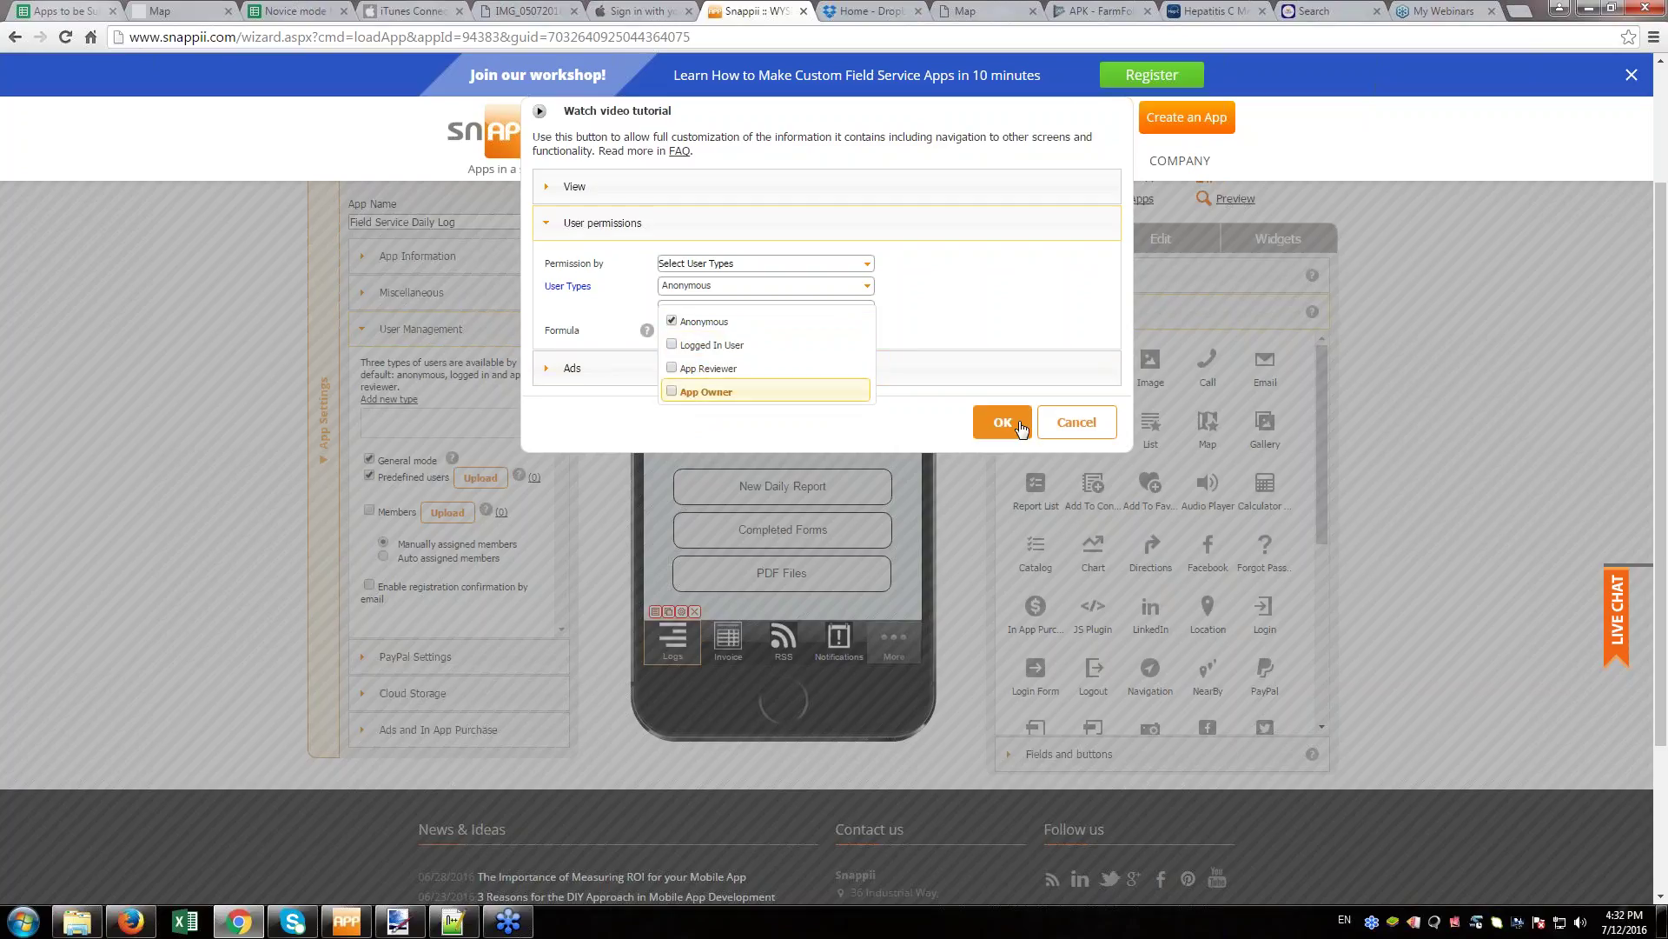
click(1089, 430)
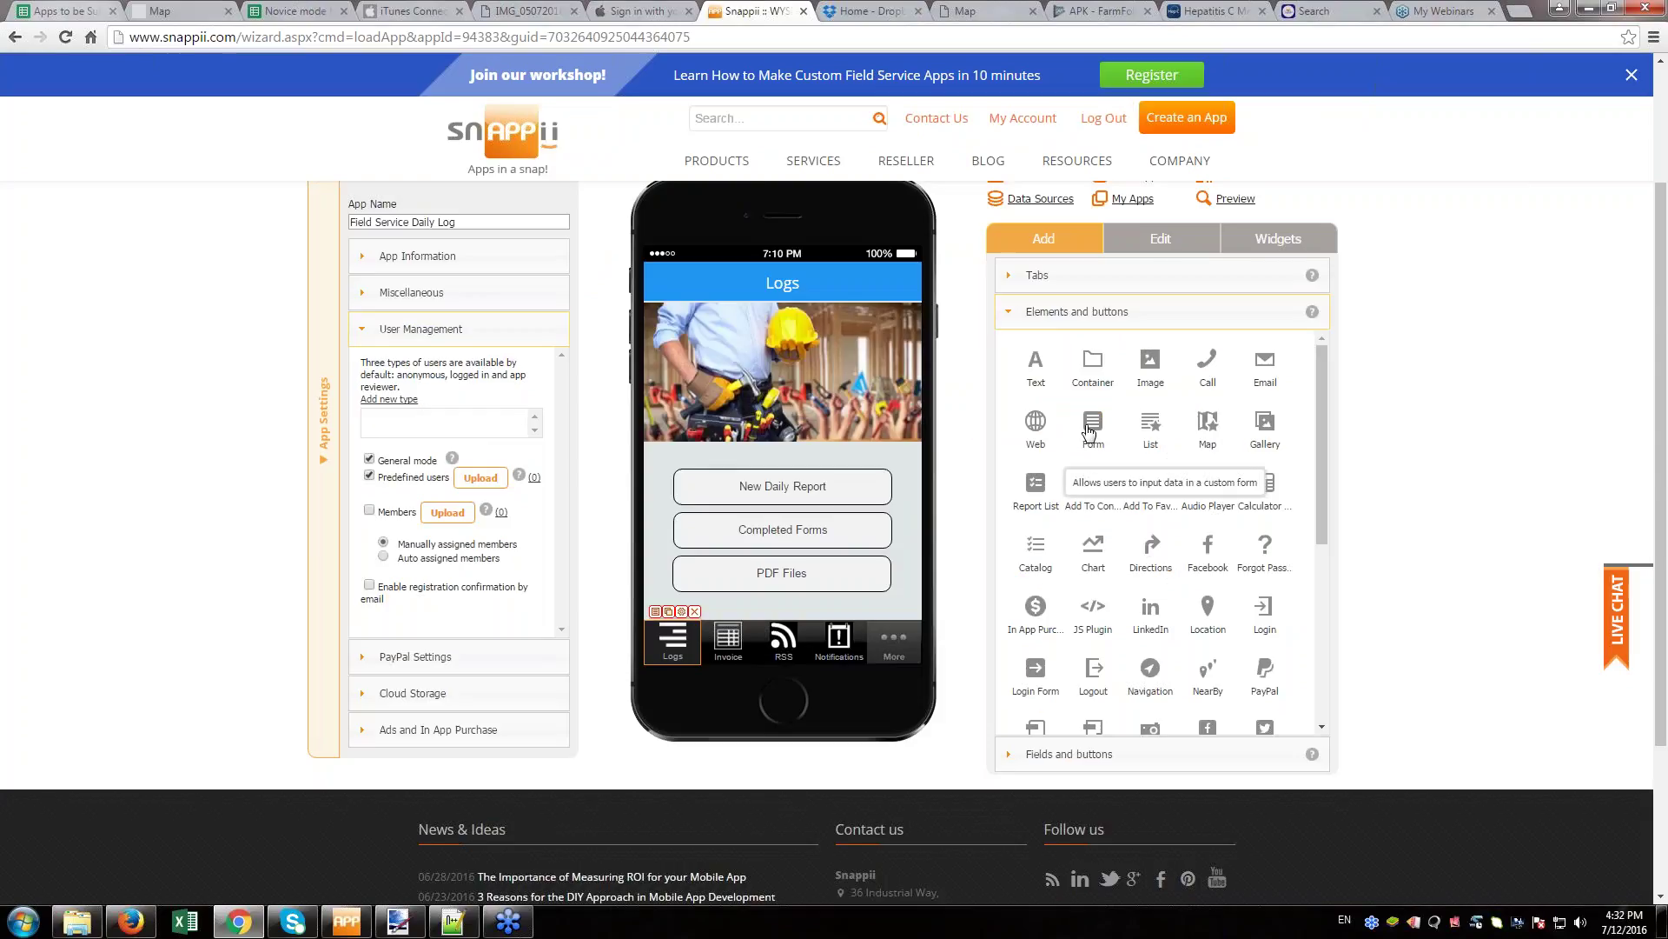